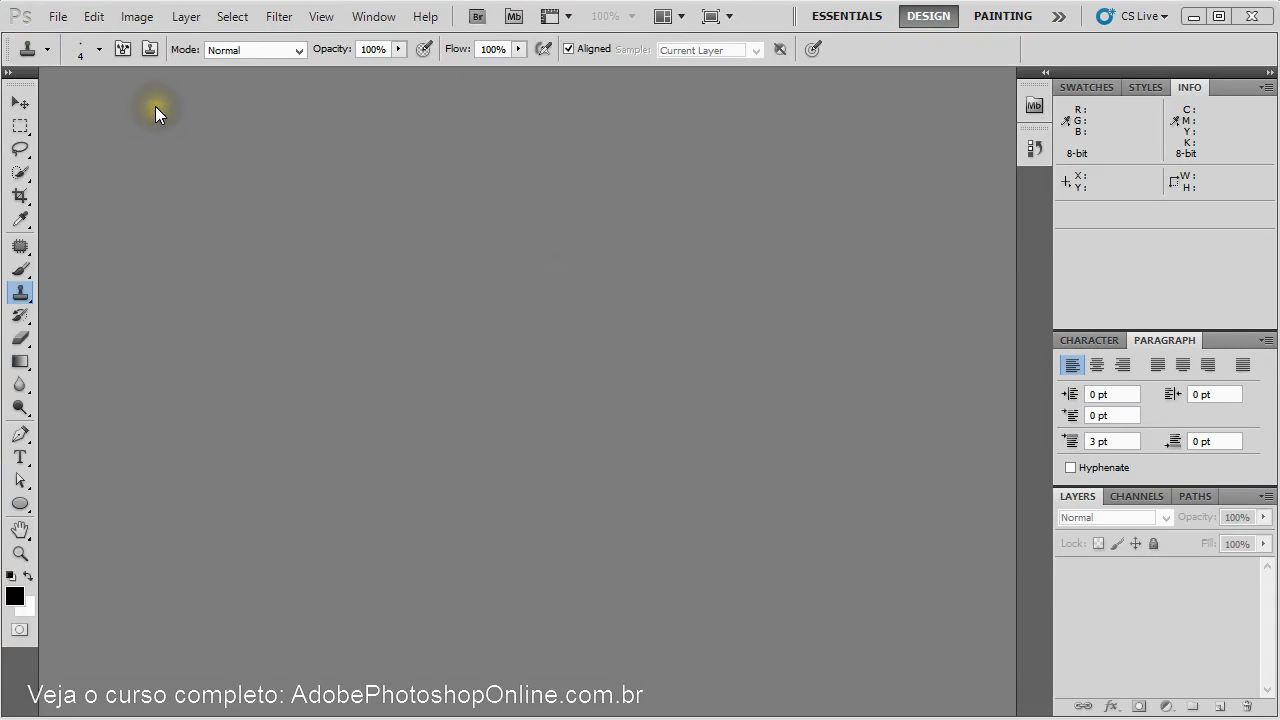
- Switch from Photoshop to Adobe Bridge to browse the photo folder
click(59, 17)
click(57, 17)
click(55, 17)
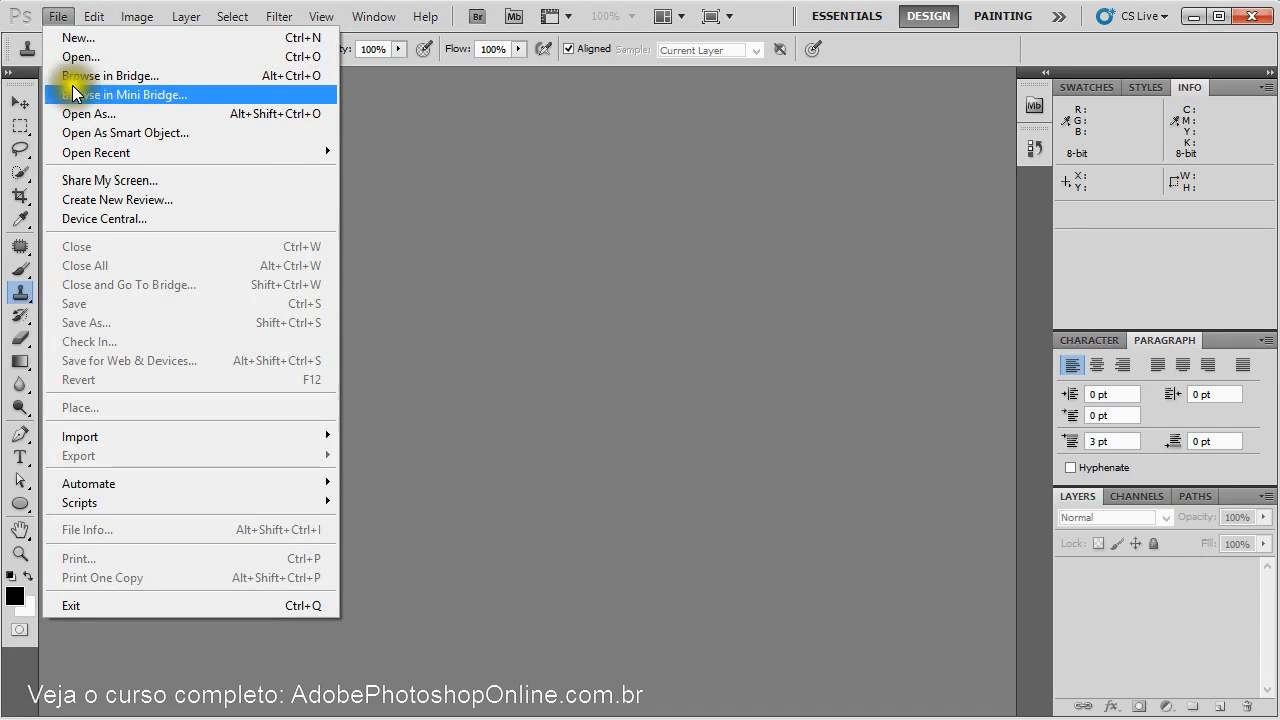
click(288, 77)
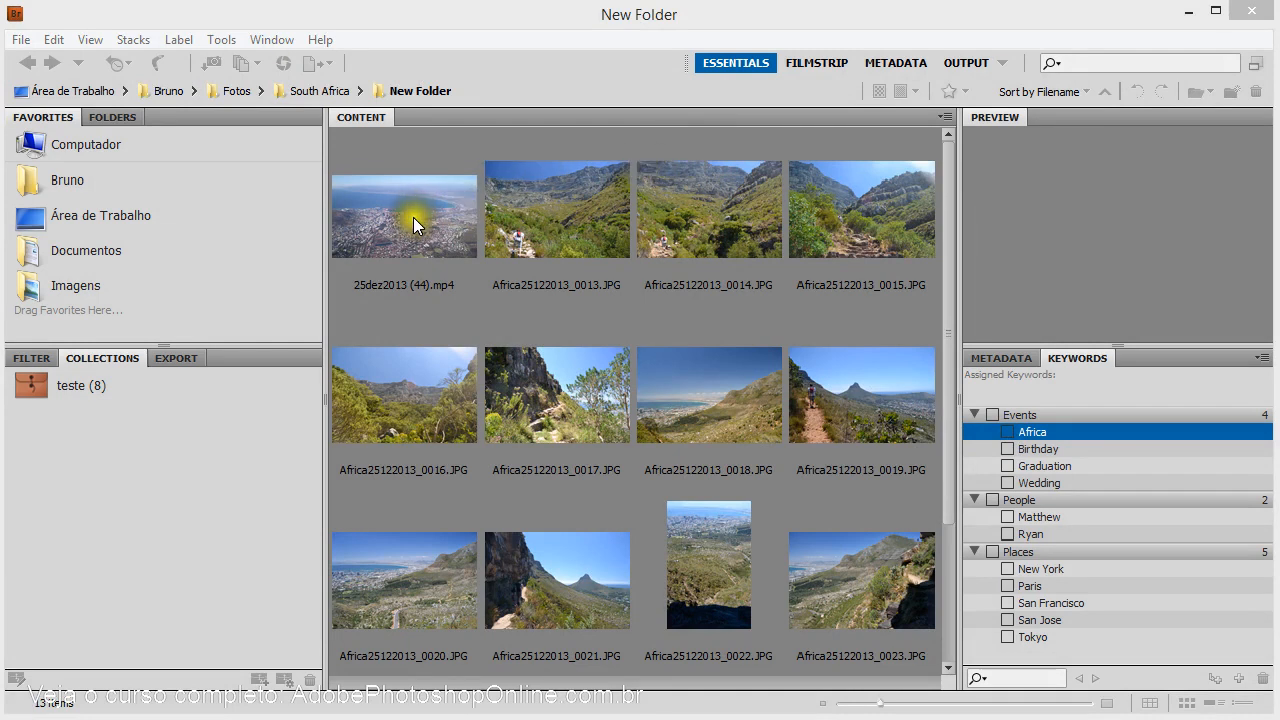
- Display the metadata of the video 25dez2013 (44).mp4
click(1010, 357)
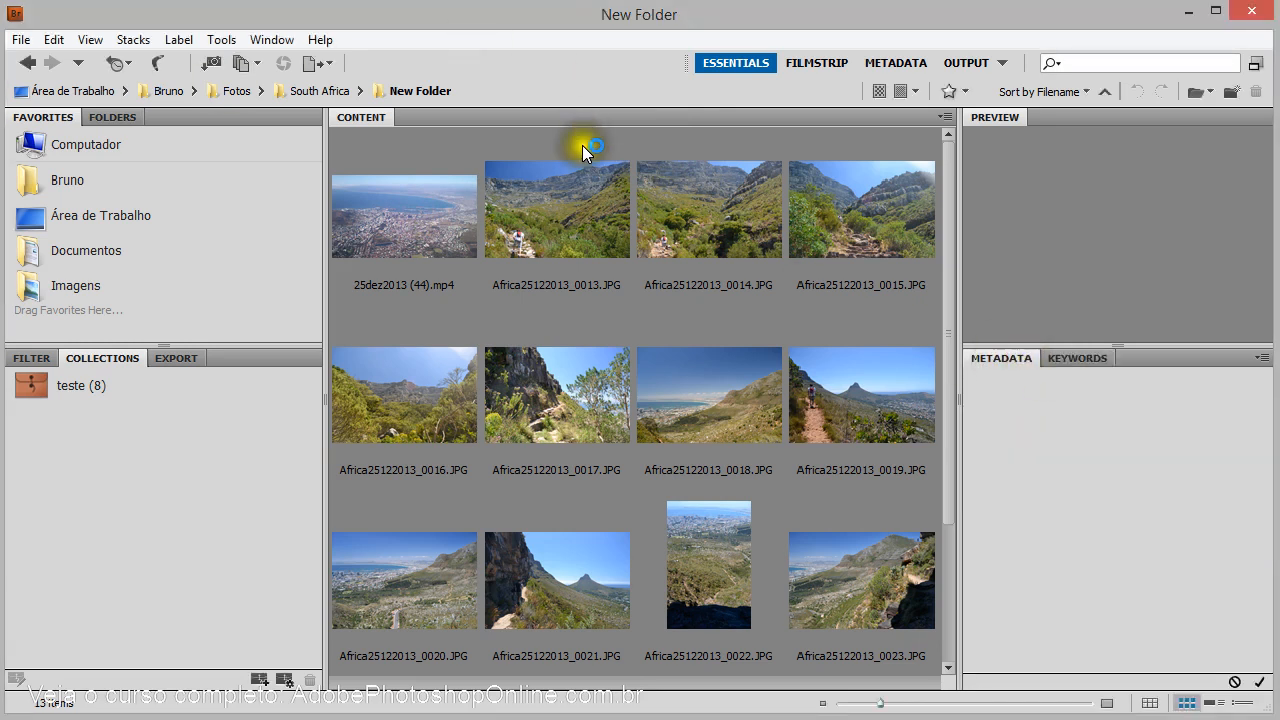
click(431, 205)
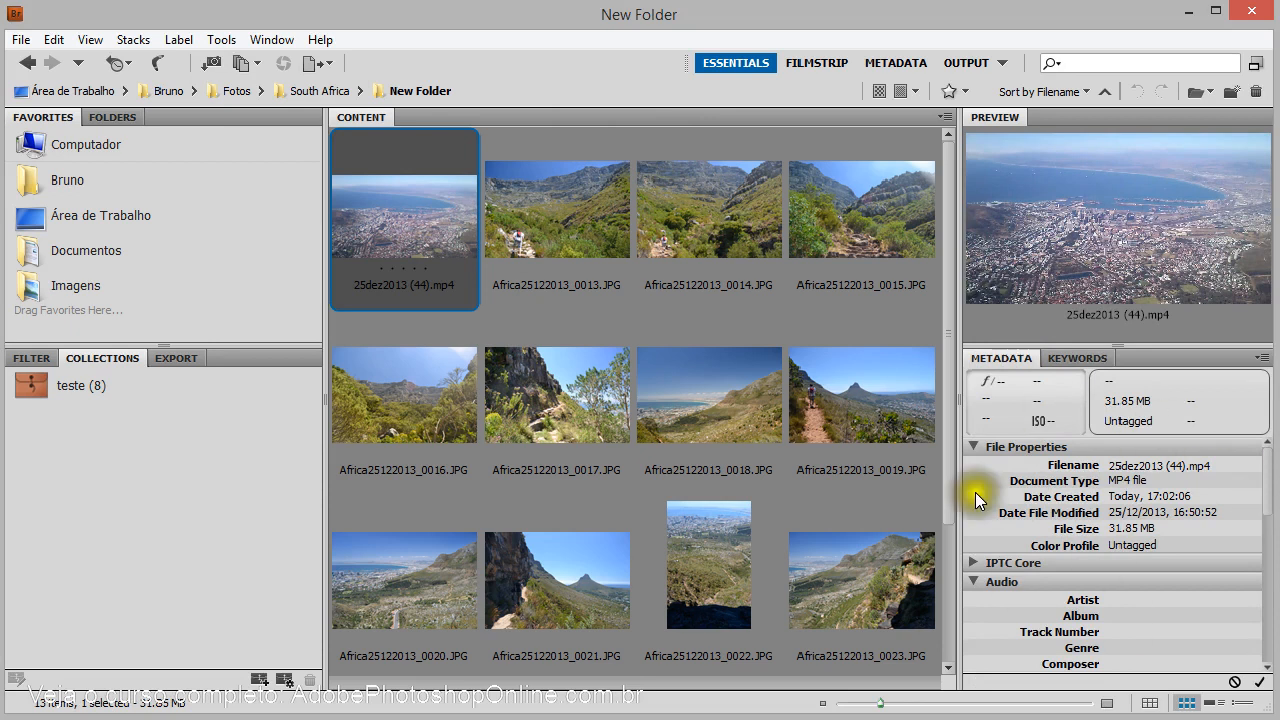
drag(1267, 487, 1143, 525)
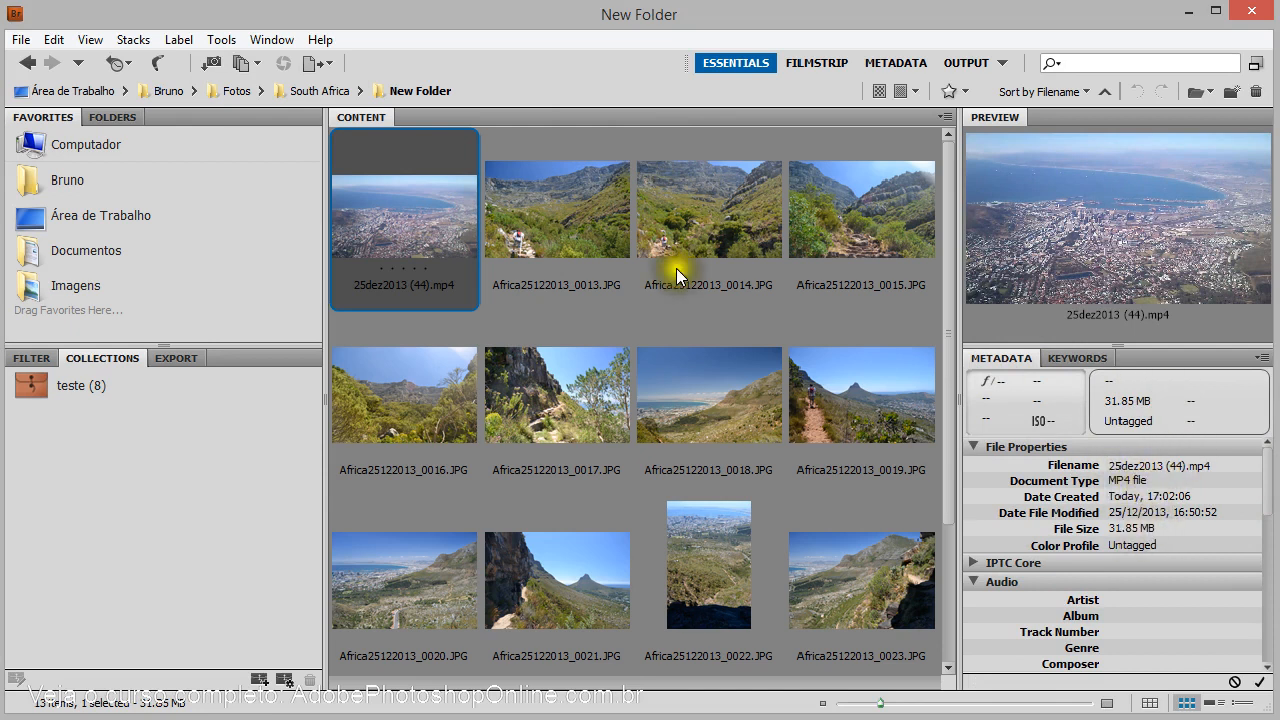
- Review the metadata of Africa25122013_0013.JPG, including the editable Artist and Album entries of its Audio section
click(545, 221)
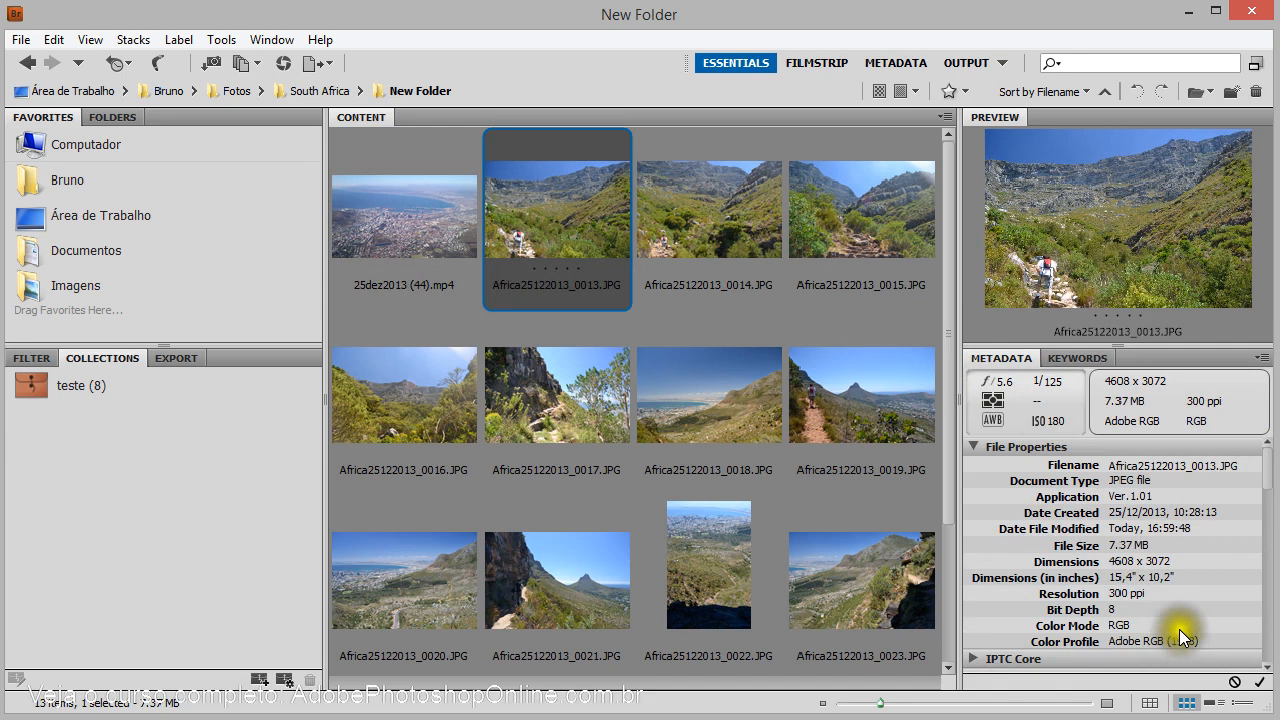
mouse_move(1268, 475)
mouse_down()
mouse_move(1270, 650)
mouse_move(1258, 488)
mouse_move(1256, 568)
mouse_up()
click(1250, 501)
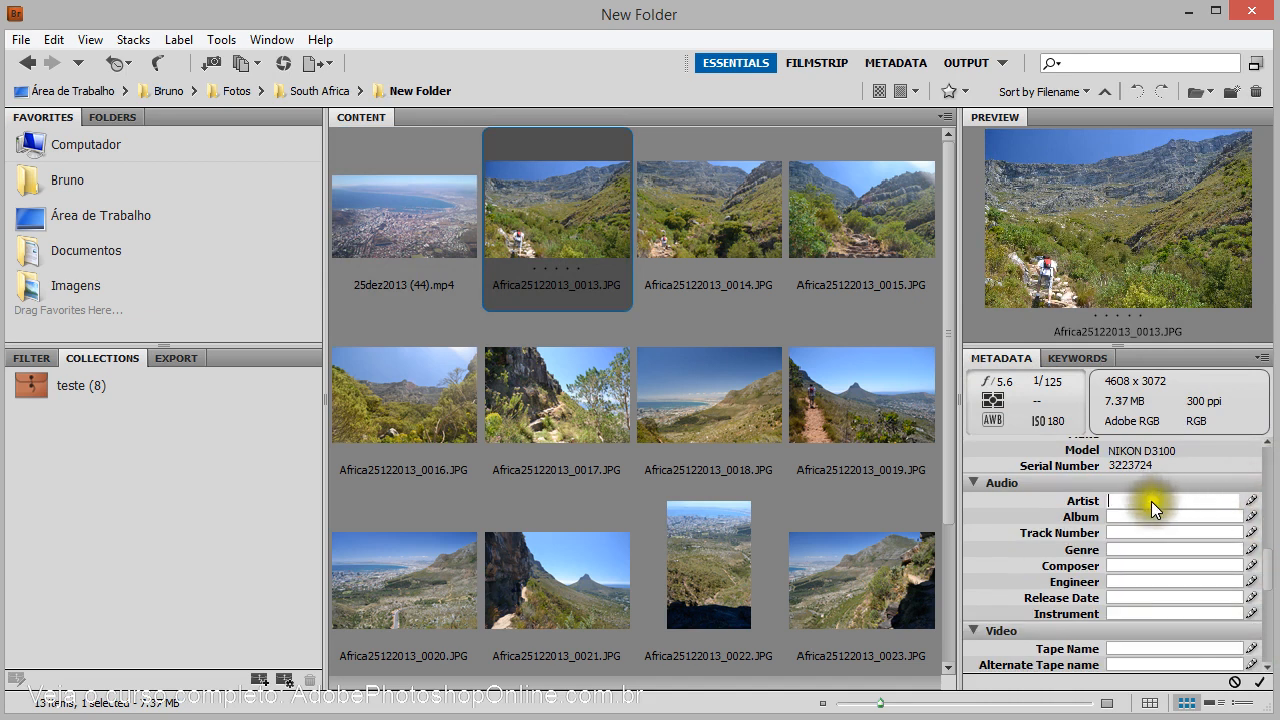
click(1251, 517)
scroll(1252, 526, up, 3)
drag(1266, 553, 1260, 466)
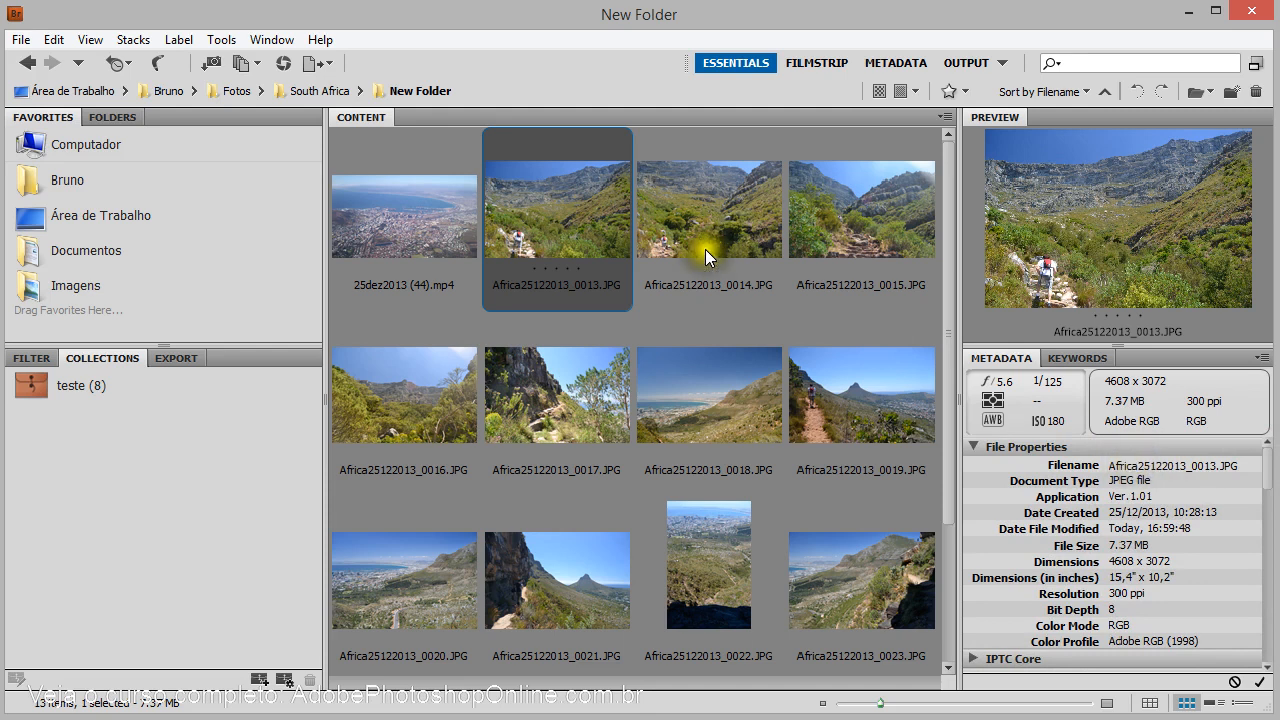
- Examine the keywords assigned to Africa25122013_0013.JPG and to other photos in the folder, ending with no photo selected
drag(944, 302, 935, 235)
click(1057, 357)
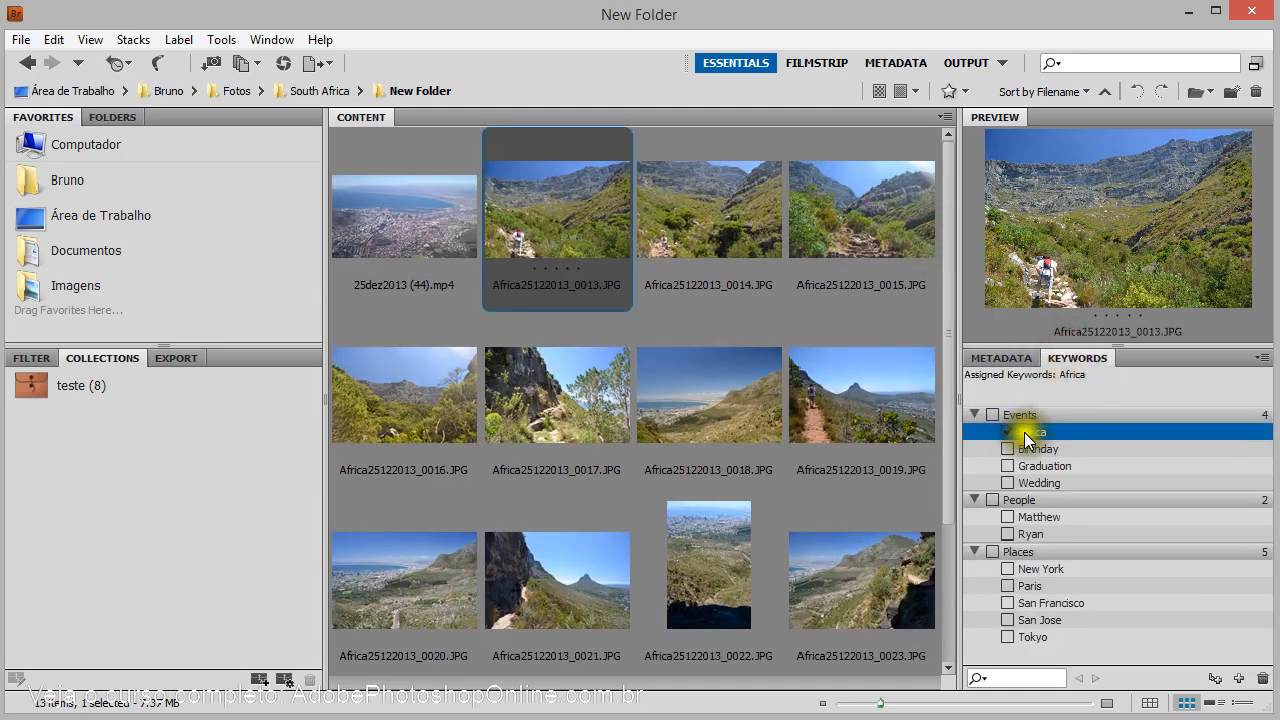
drag(948, 355, 943, 506)
click(415, 598)
click(680, 420)
click(514, 400)
click(397, 385)
click(640, 570)
click(700, 360)
click(478, 396)
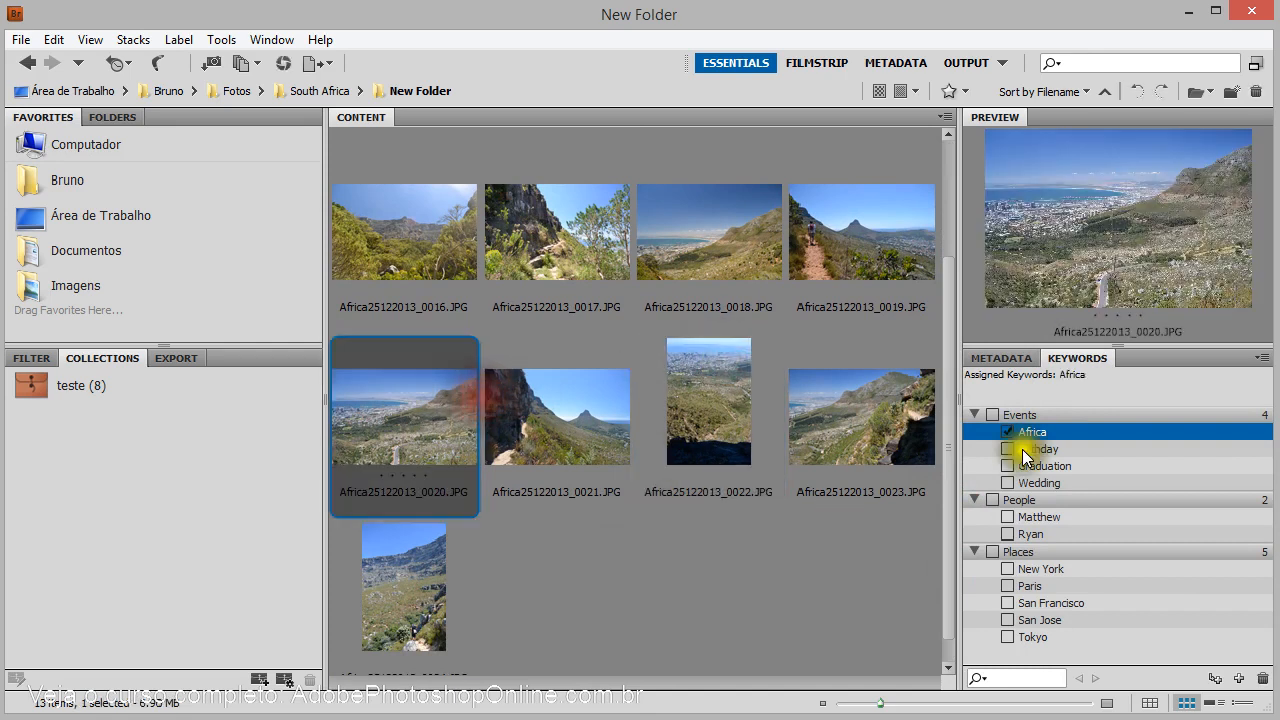
click(1160, 483)
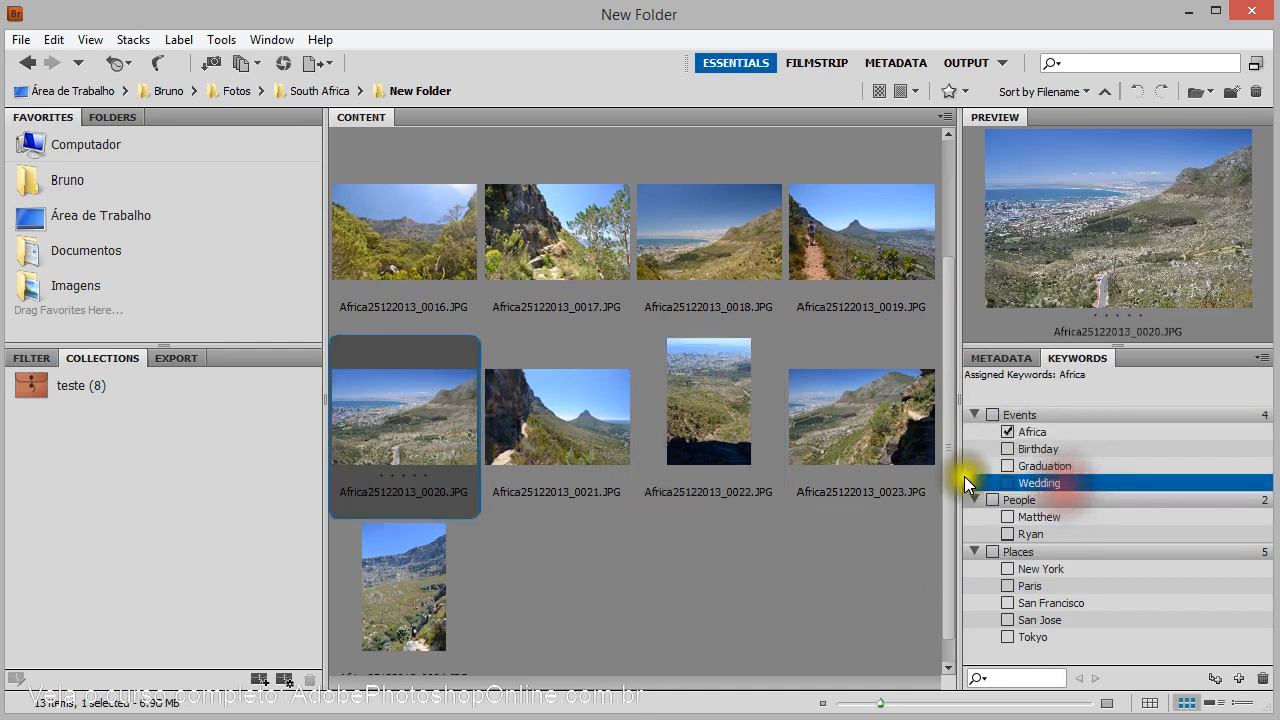
click(729, 608)
click(729, 608)
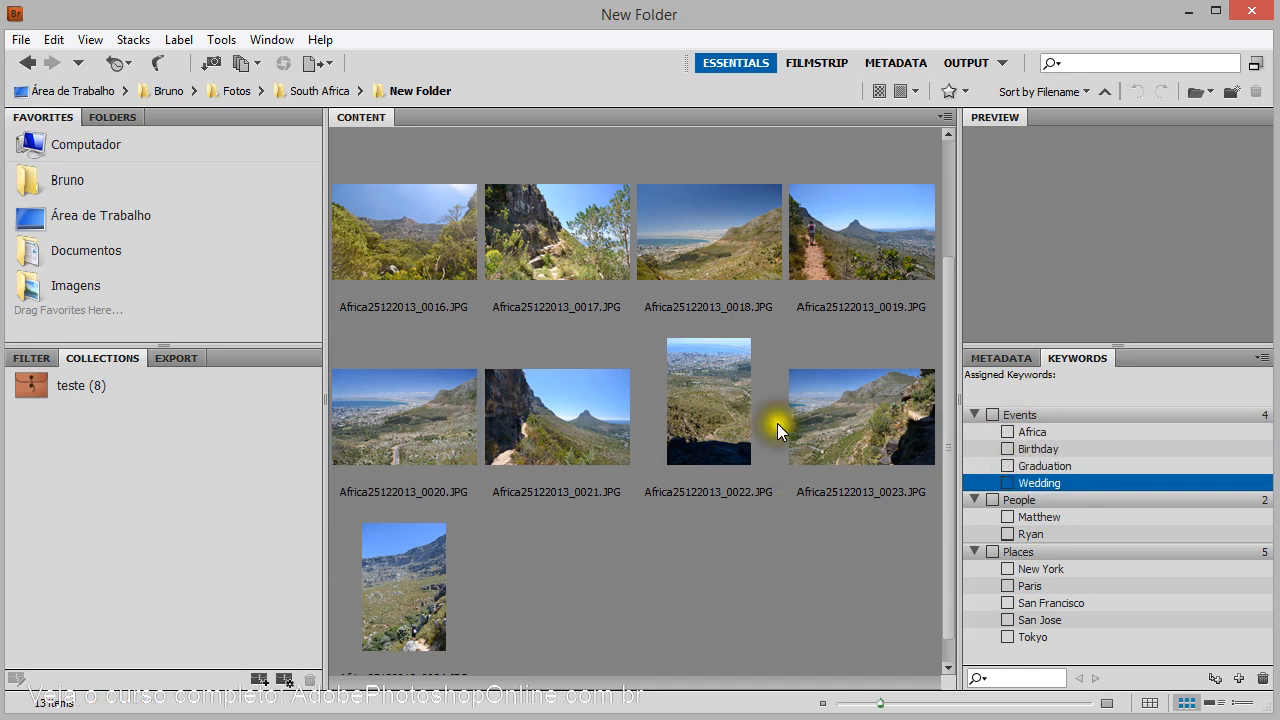
- Search the Imagens folder and its subfolders for files whose keywords contain Africa
click(80, 287)
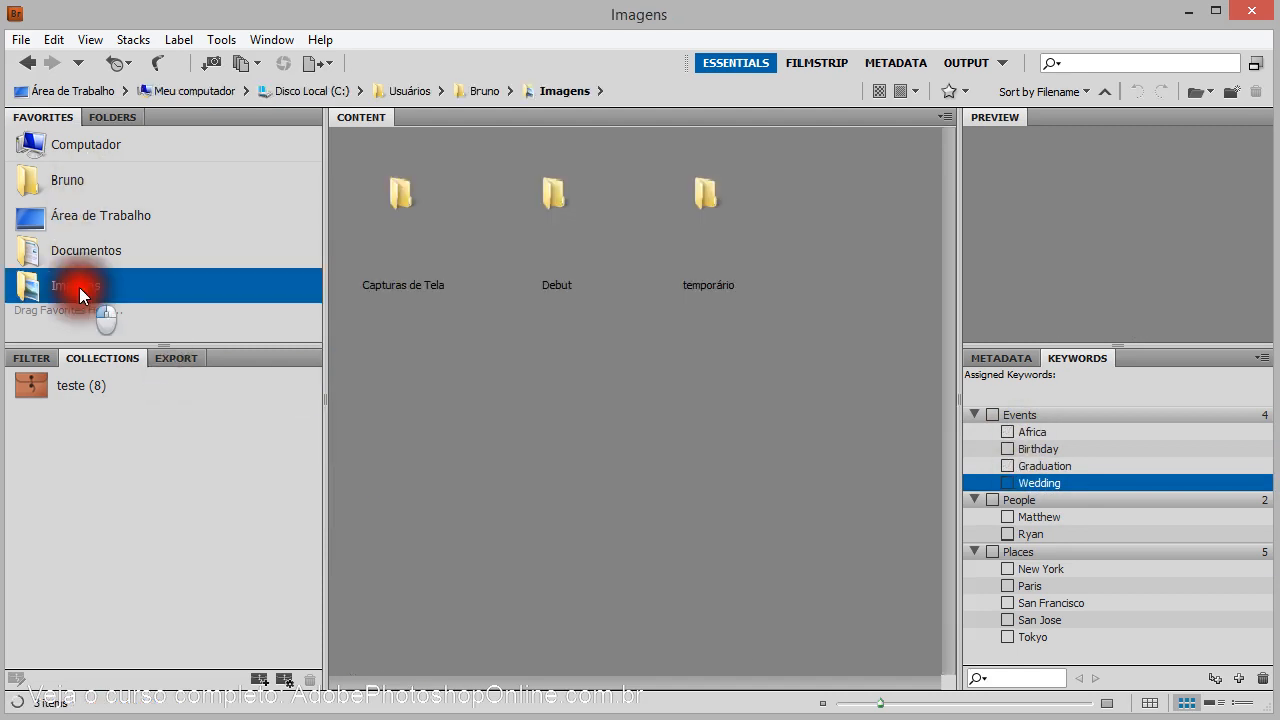
click(1038, 431)
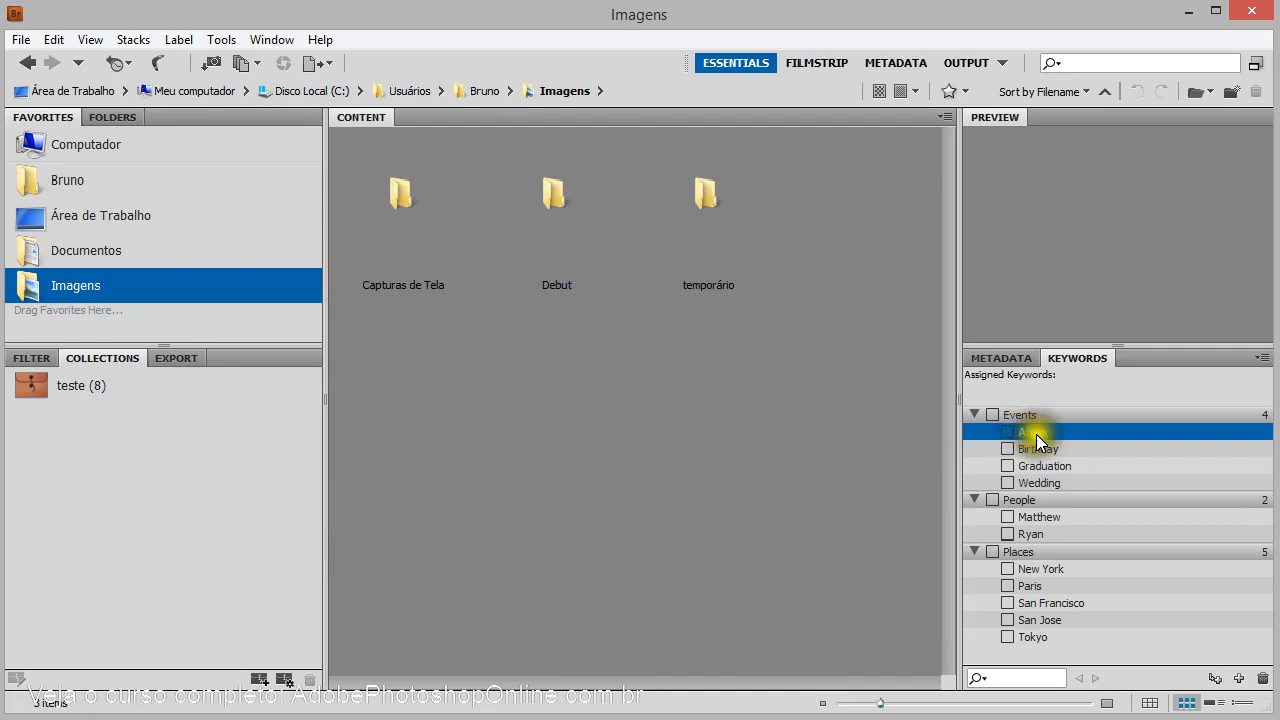
right_click(1036, 429)
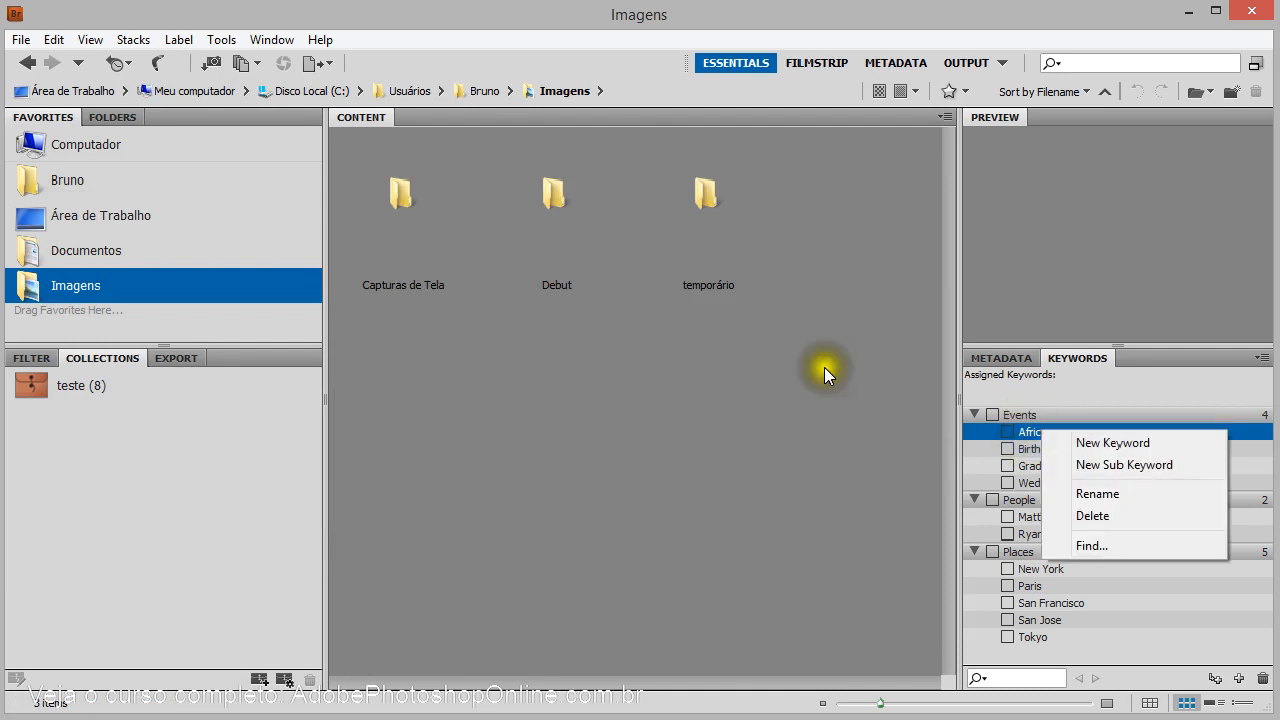
click(1109, 540)
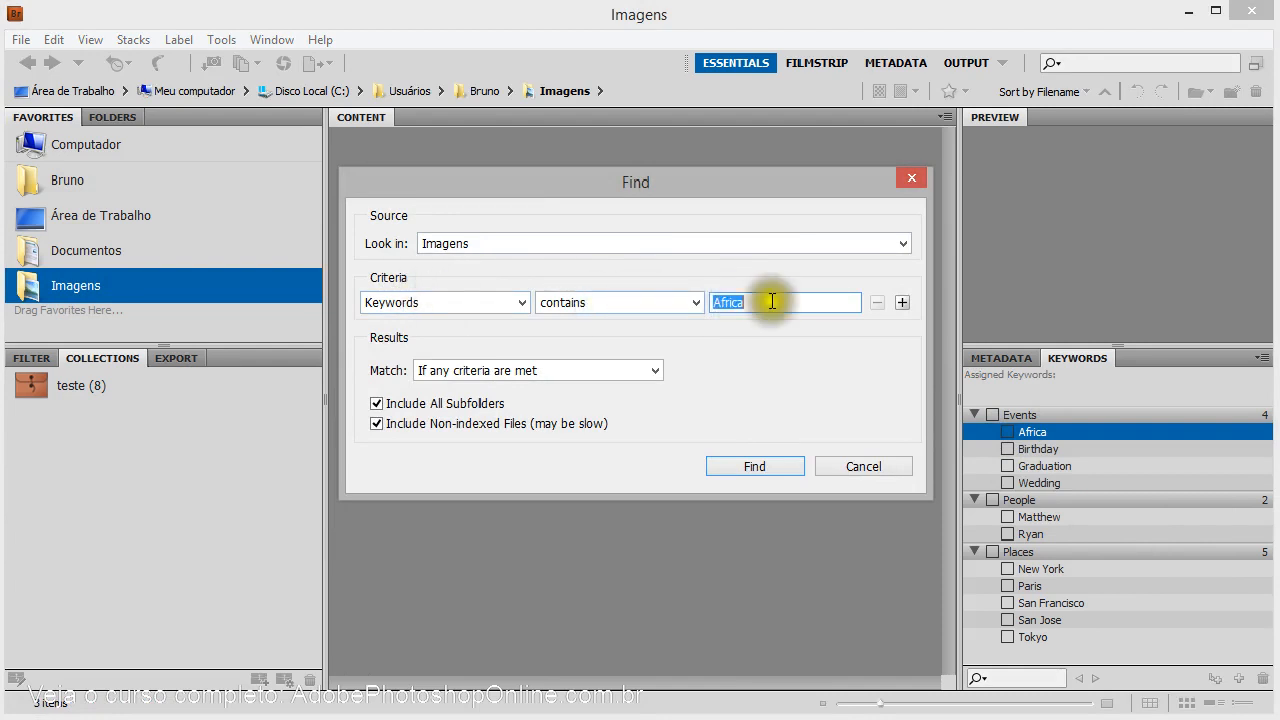
click(751, 466)
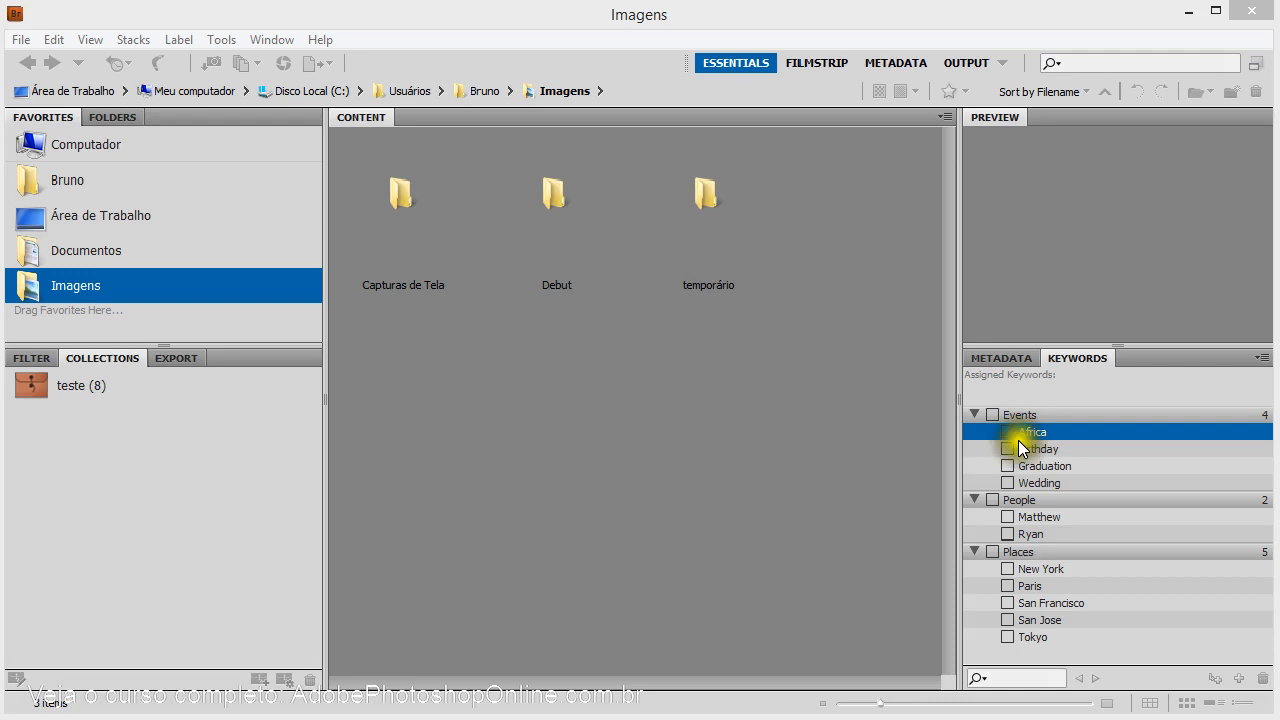
- Search Disco Local (C:) and its subfolders for files whose keywords contain Africa, and look through the matching photos
right_click(1032, 429)
click(1110, 537)
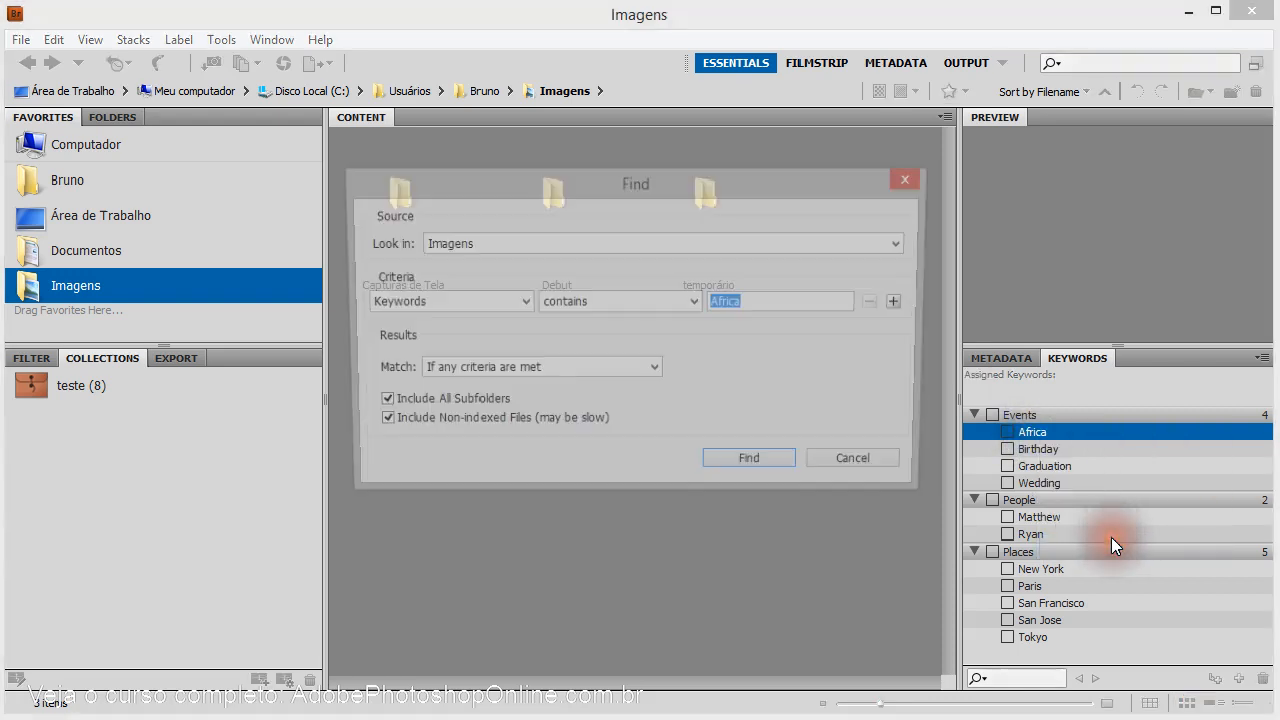
click(501, 242)
click(435, 242)
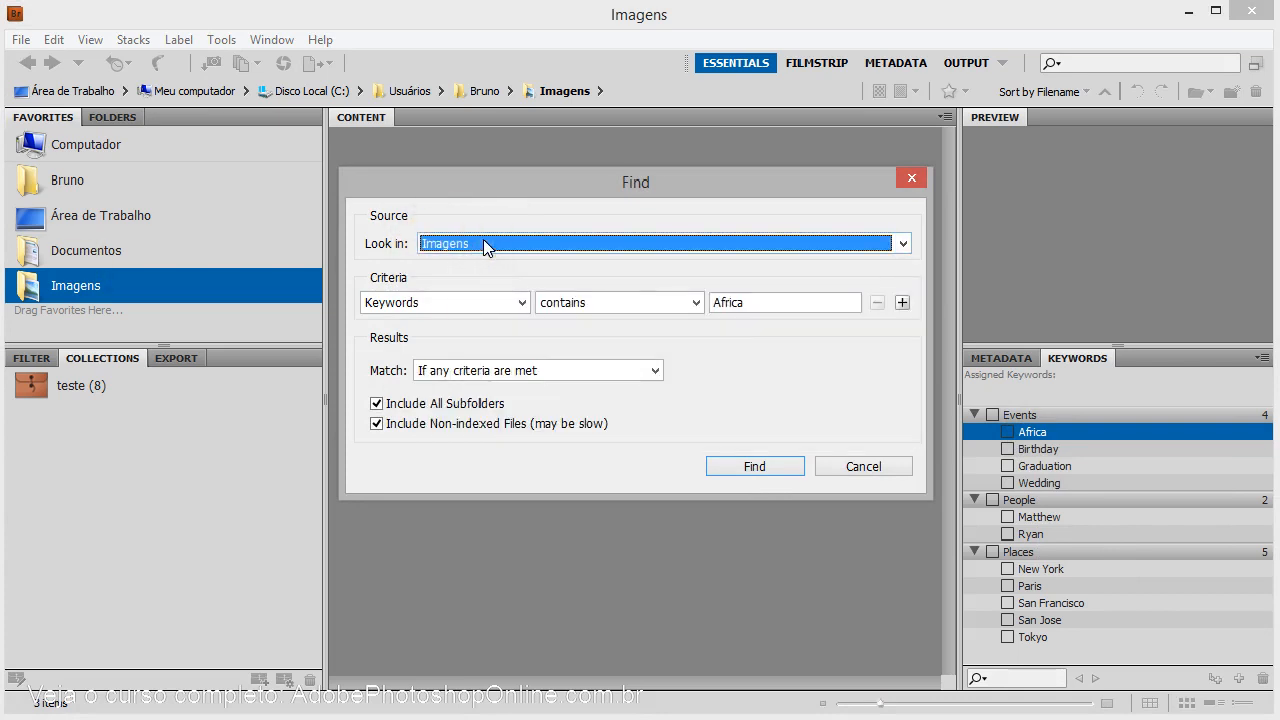
click(484, 245)
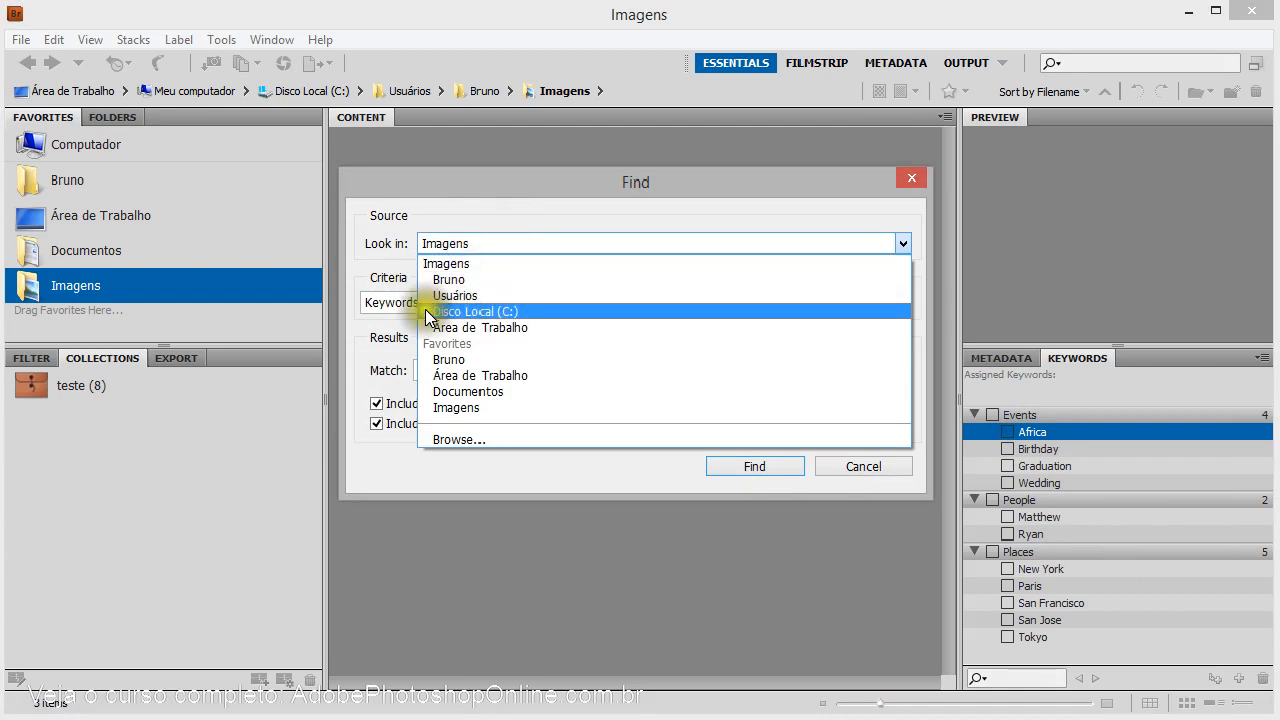
click(490, 313)
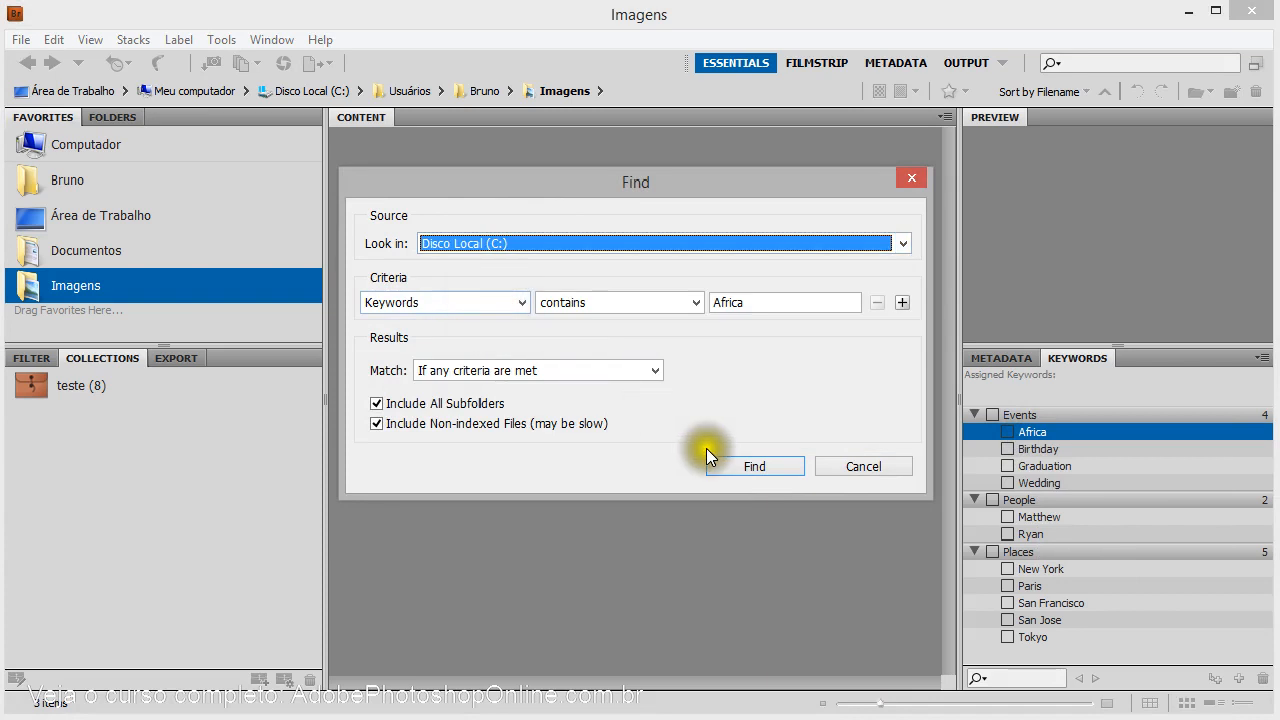
click(766, 464)
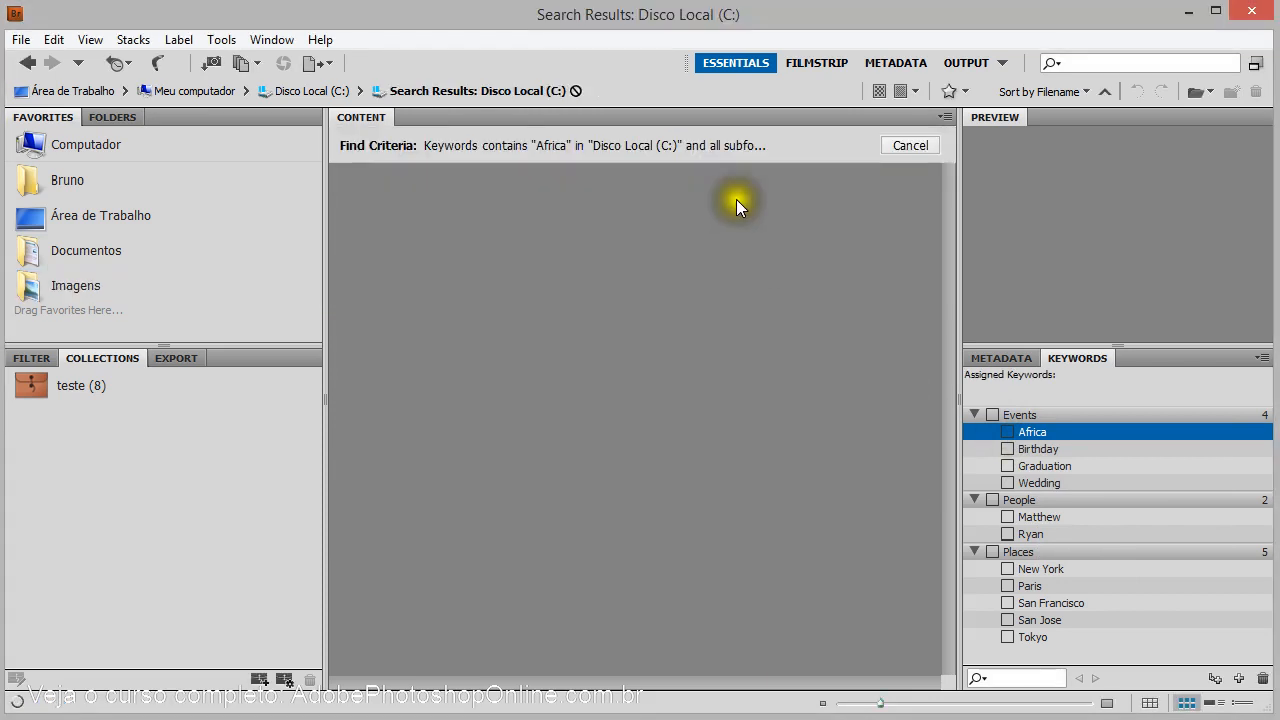
drag(947, 258, 953, 365)
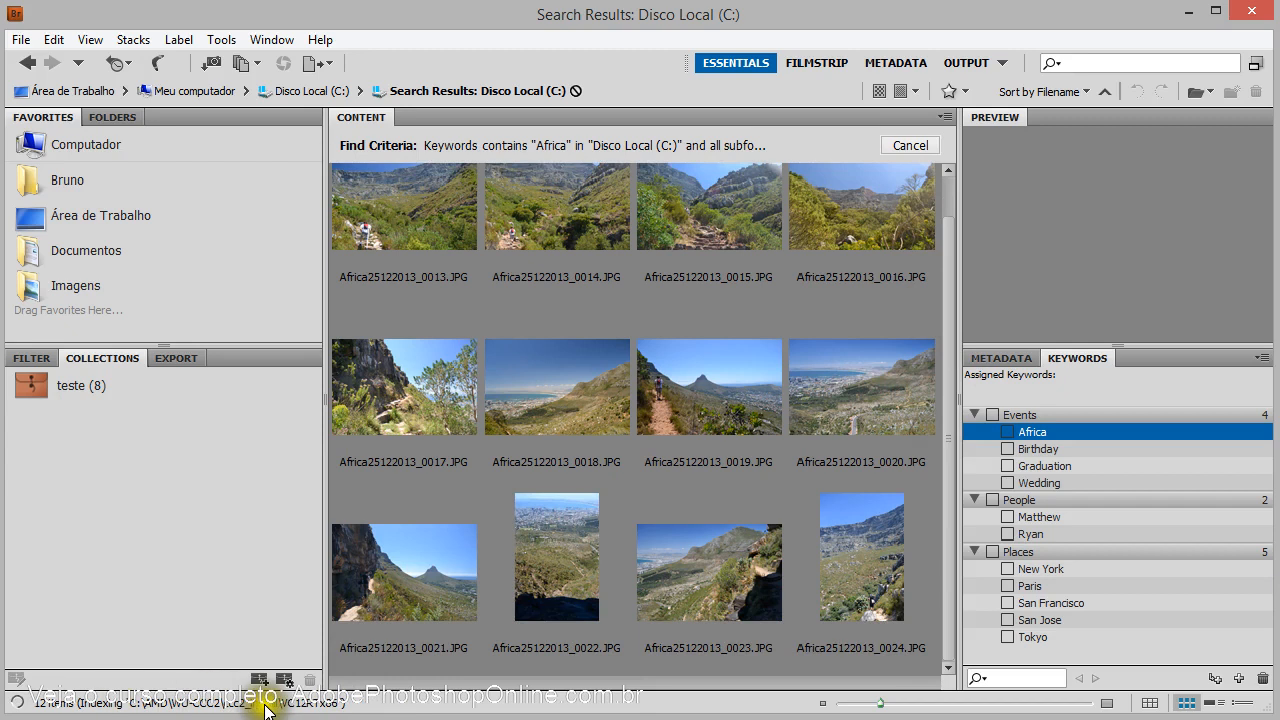
drag(945, 361, 956, 244)
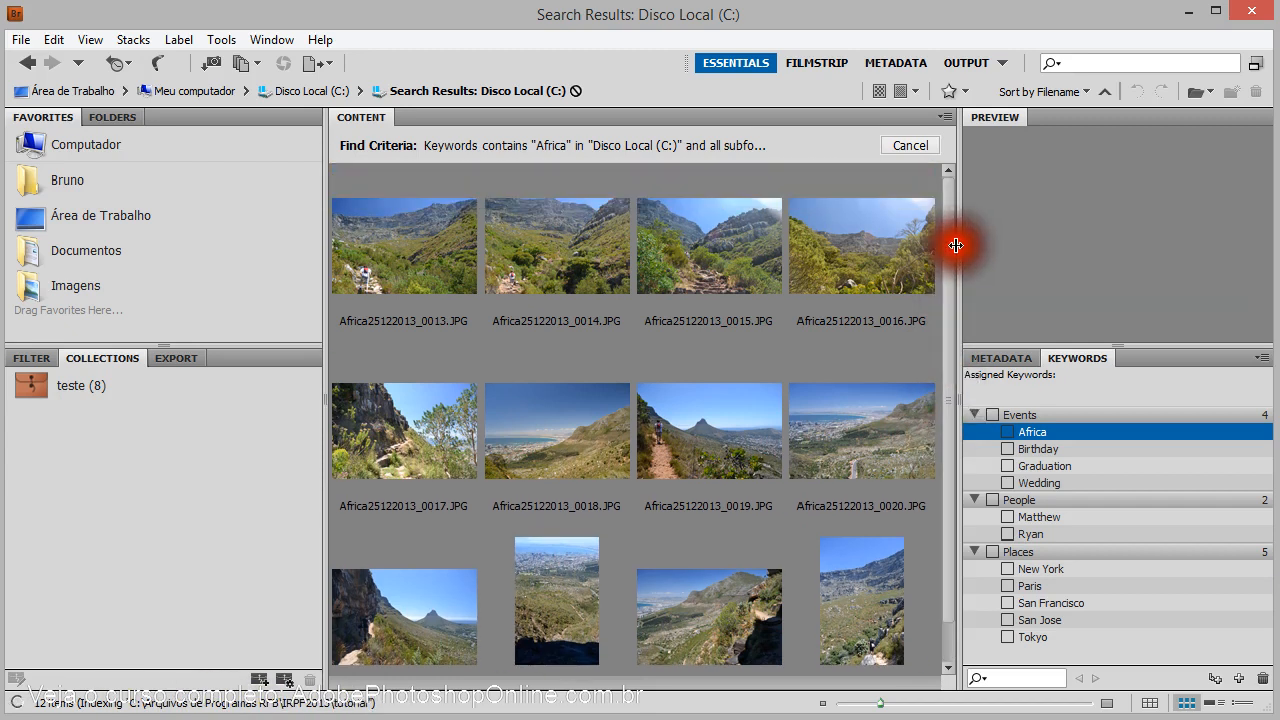
scroll(948, 554, down, 1)
scroll(948, 554, down, 1)
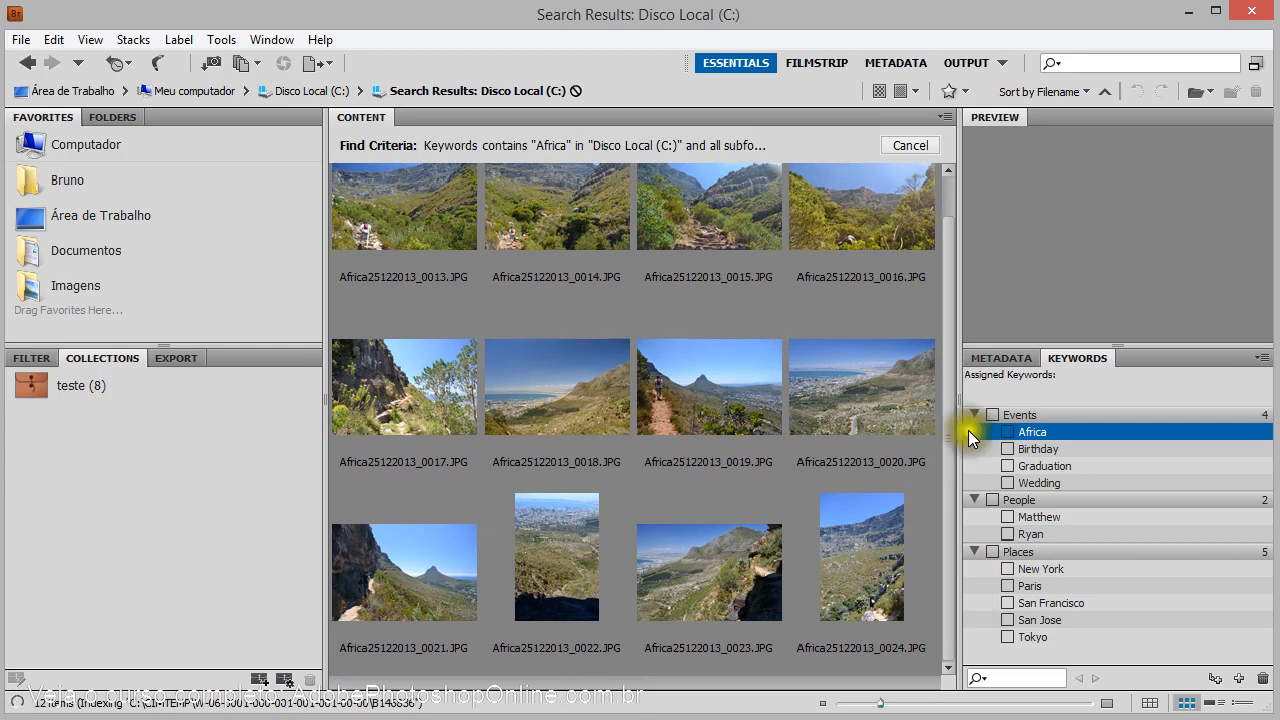
drag(955, 420, 950, 353)
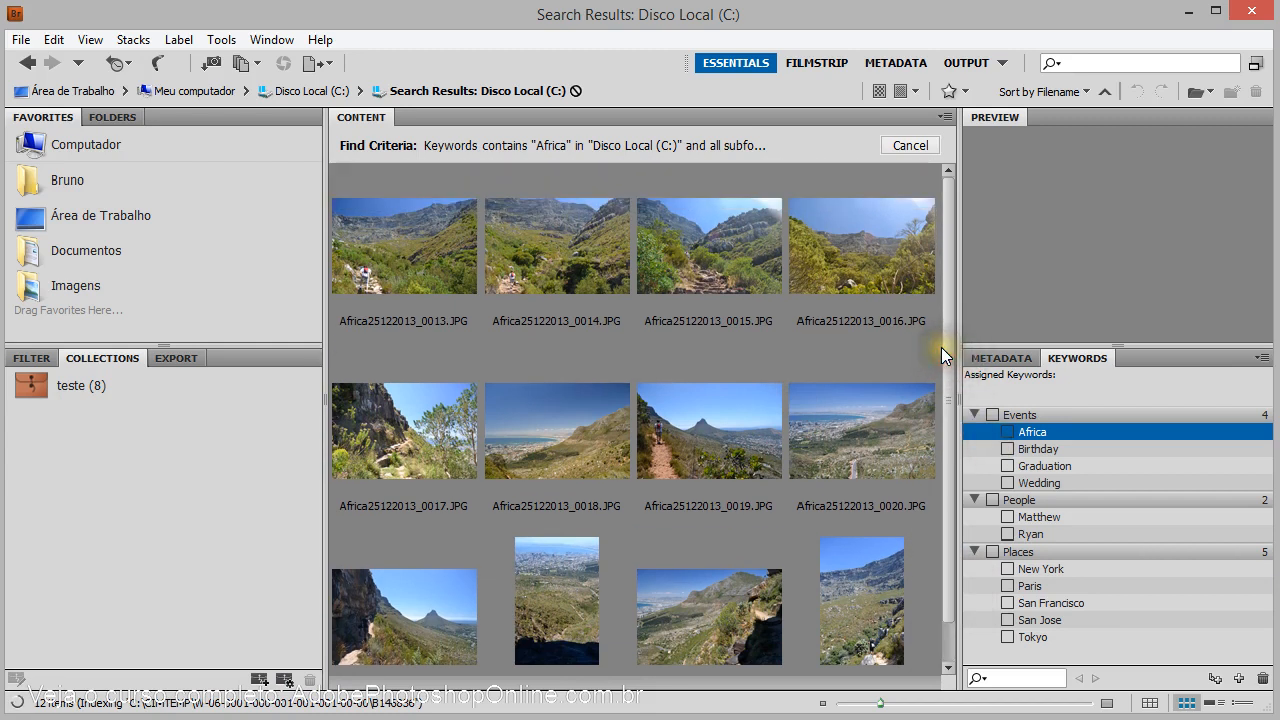
- View the contents of the teste collection, return to the search results and delete that collection
click(75, 381)
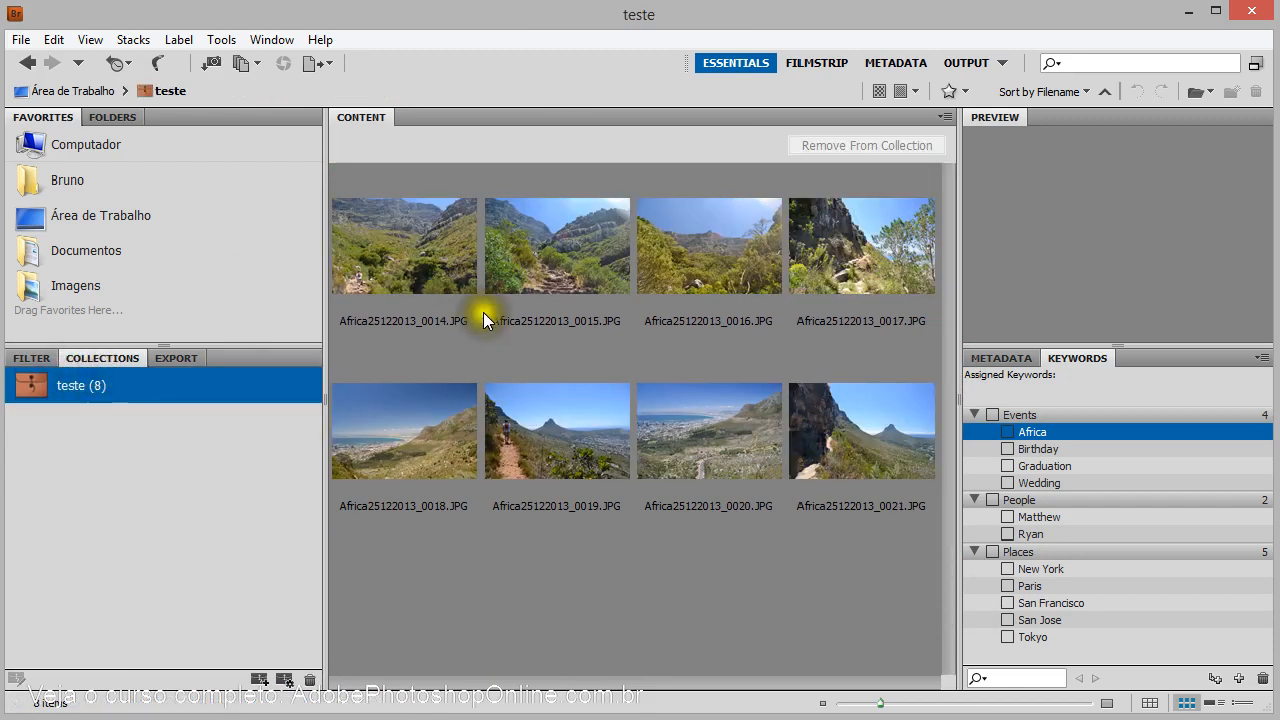
click(27, 62)
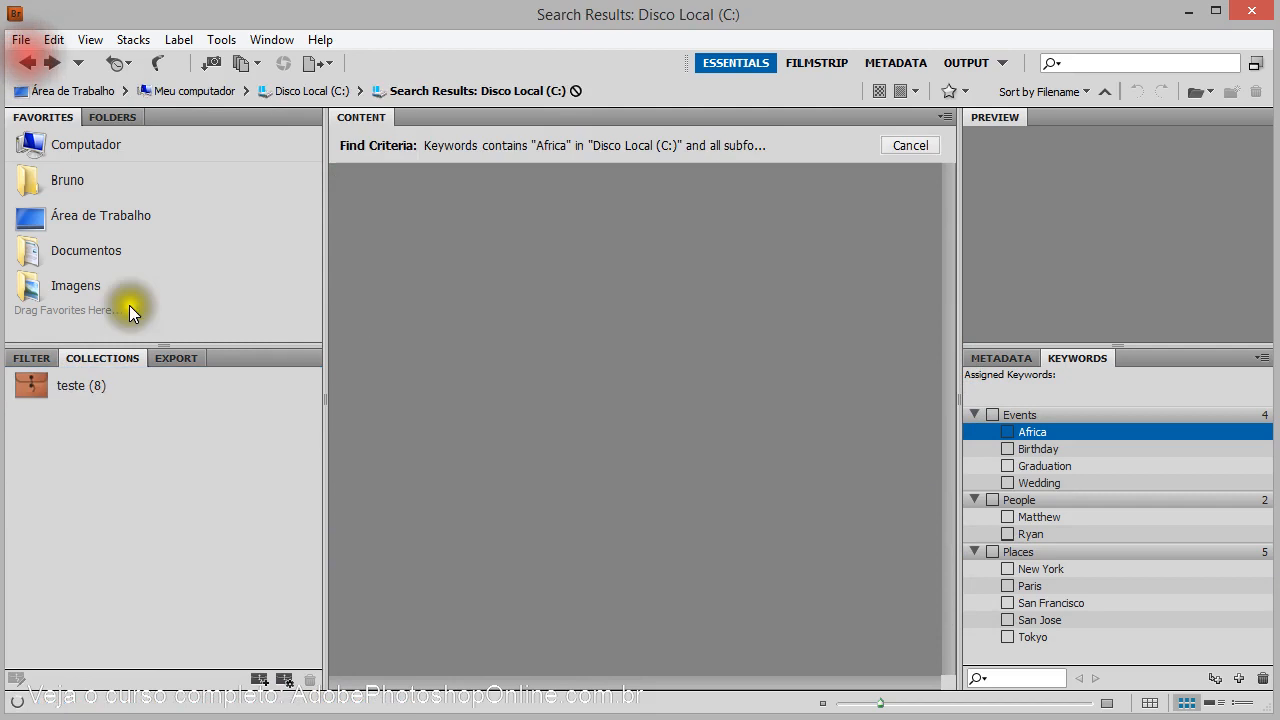
right_click(97, 390)
click(165, 470)
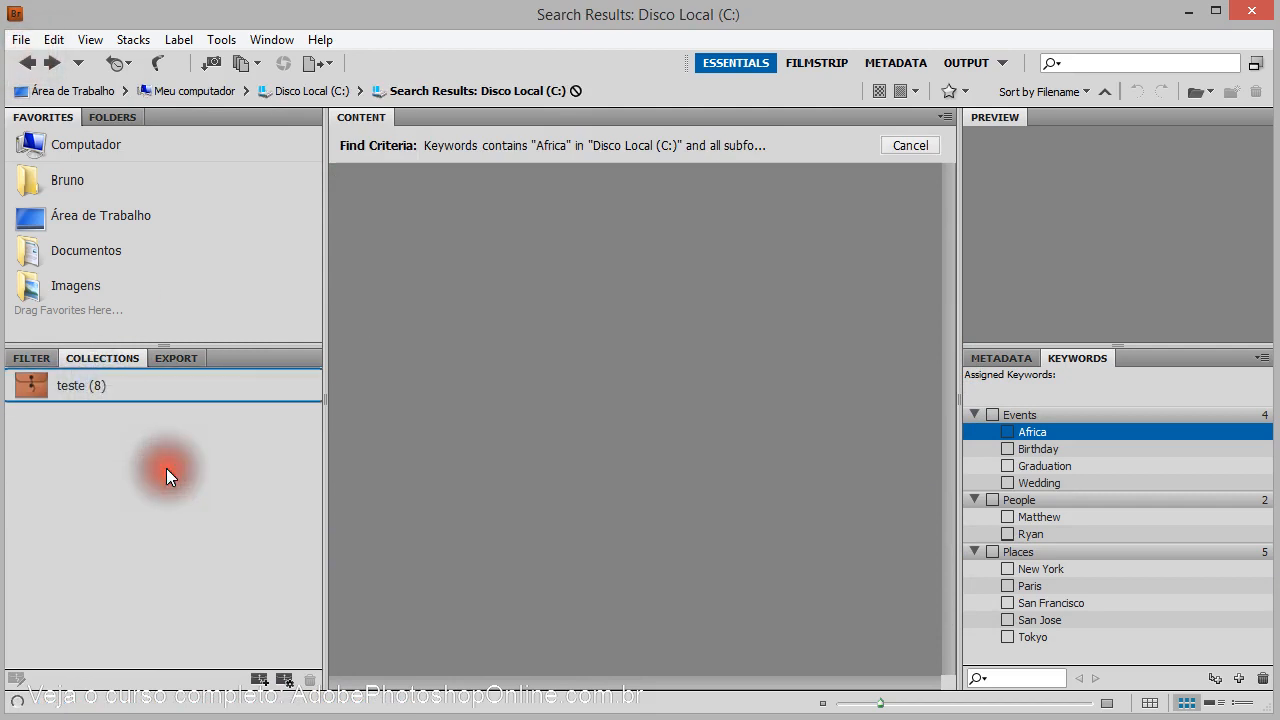
click(688, 376)
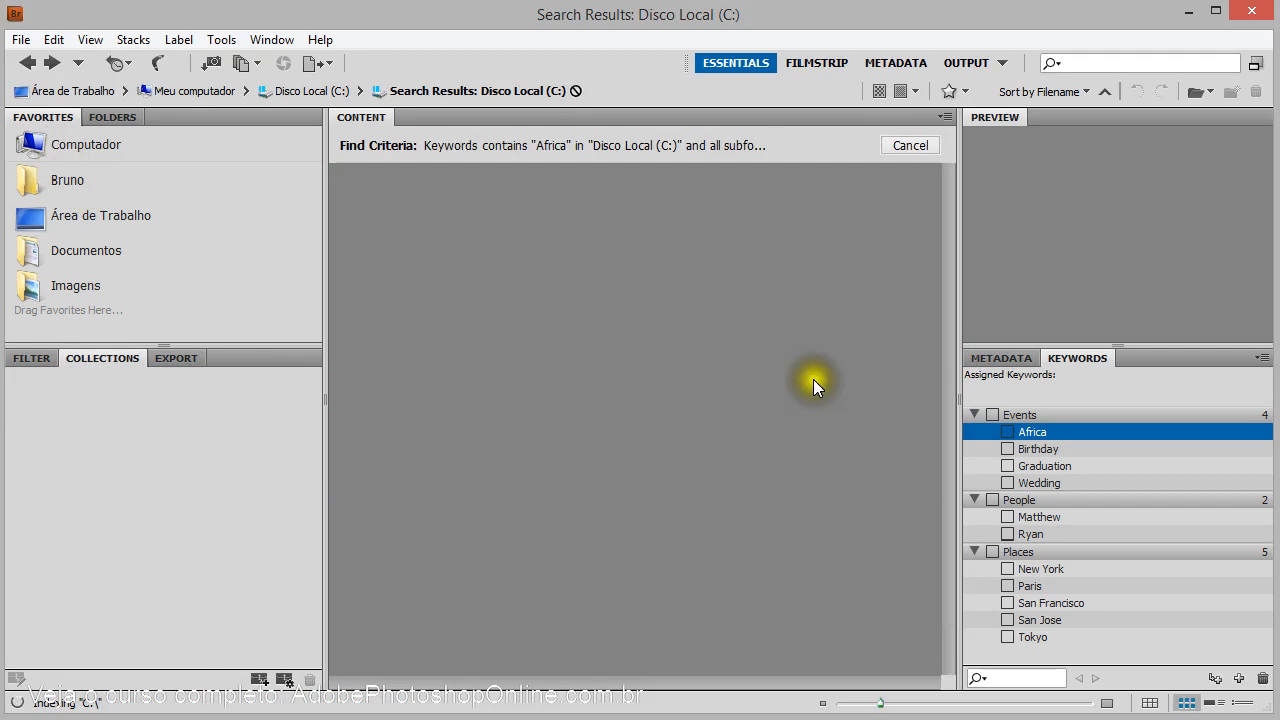
right_click(1045, 433)
click(1108, 532)
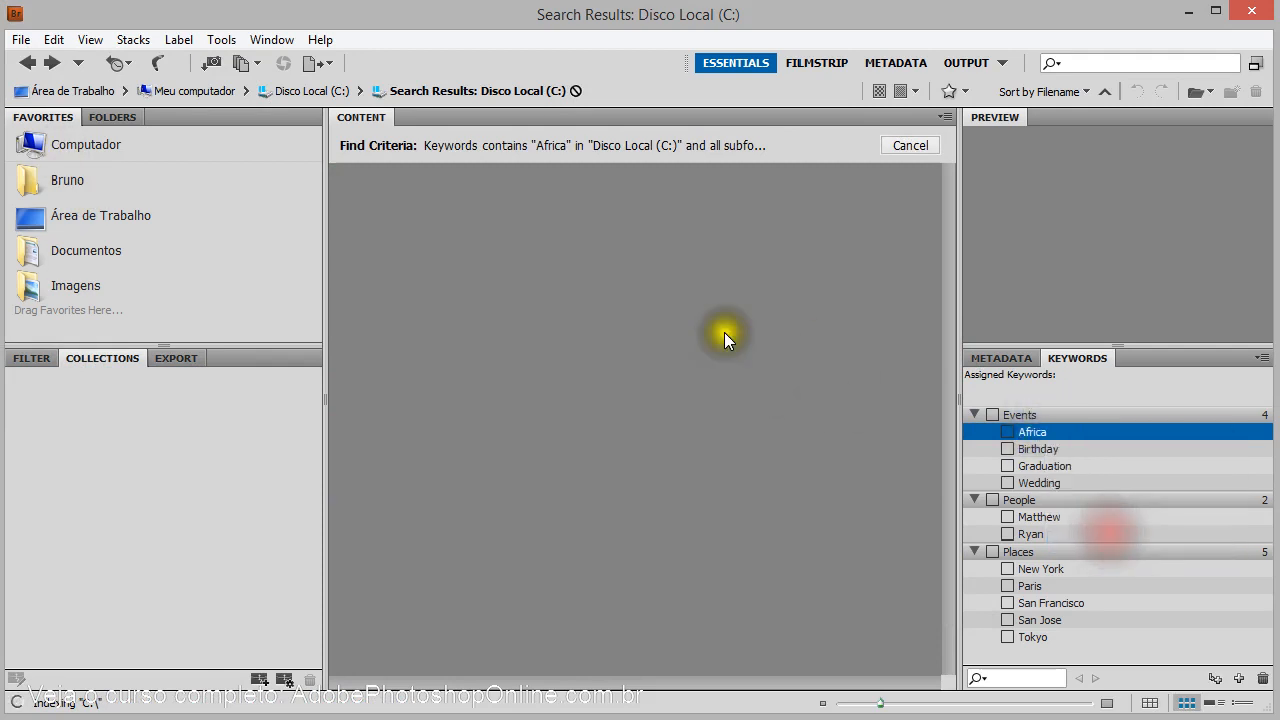
click(884, 469)
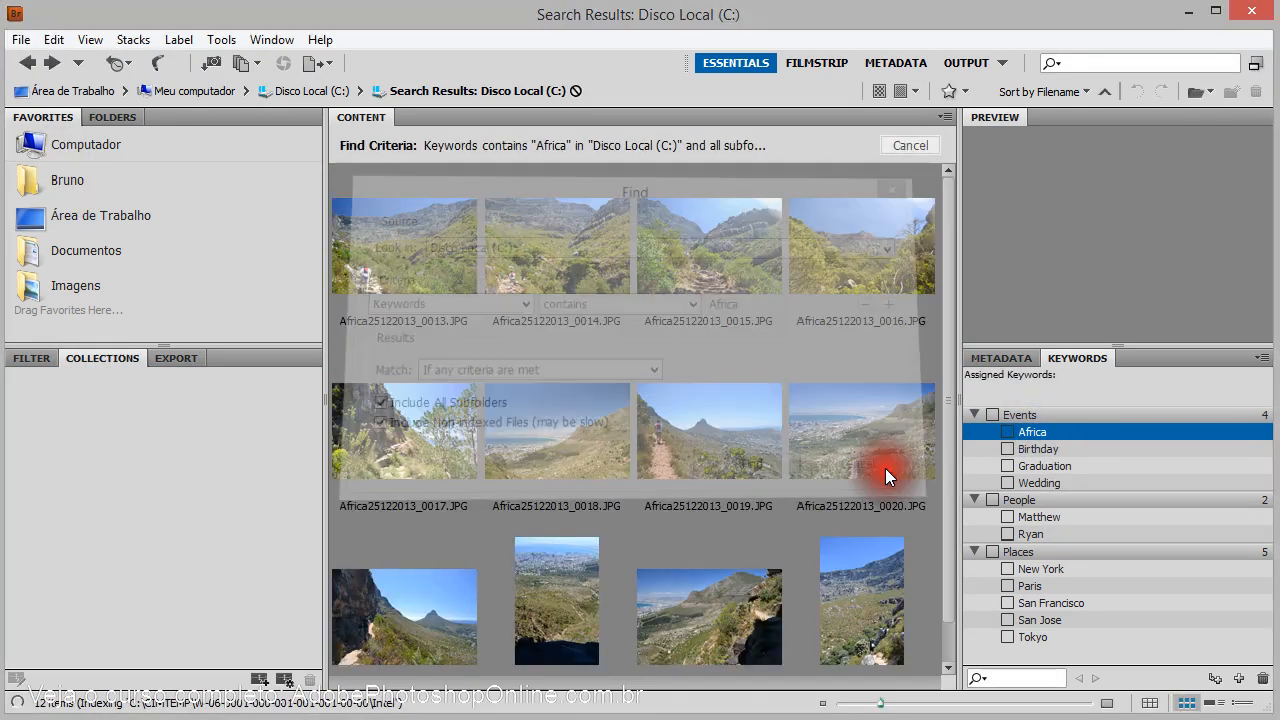
- Create a collection named Trilha containing the photos Africa25122013_0013.JPG to Africa25122013_0016.JPG from the search results
drag(944, 463, 857, 455)
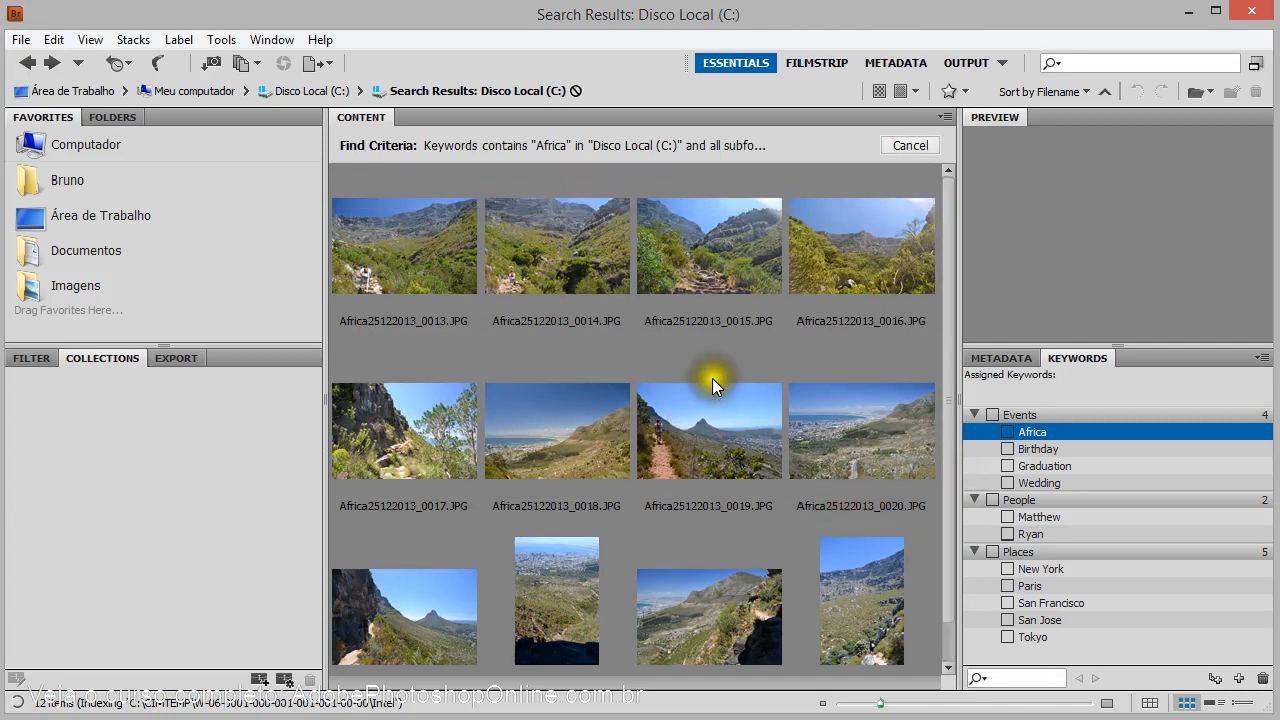
click(419, 251)
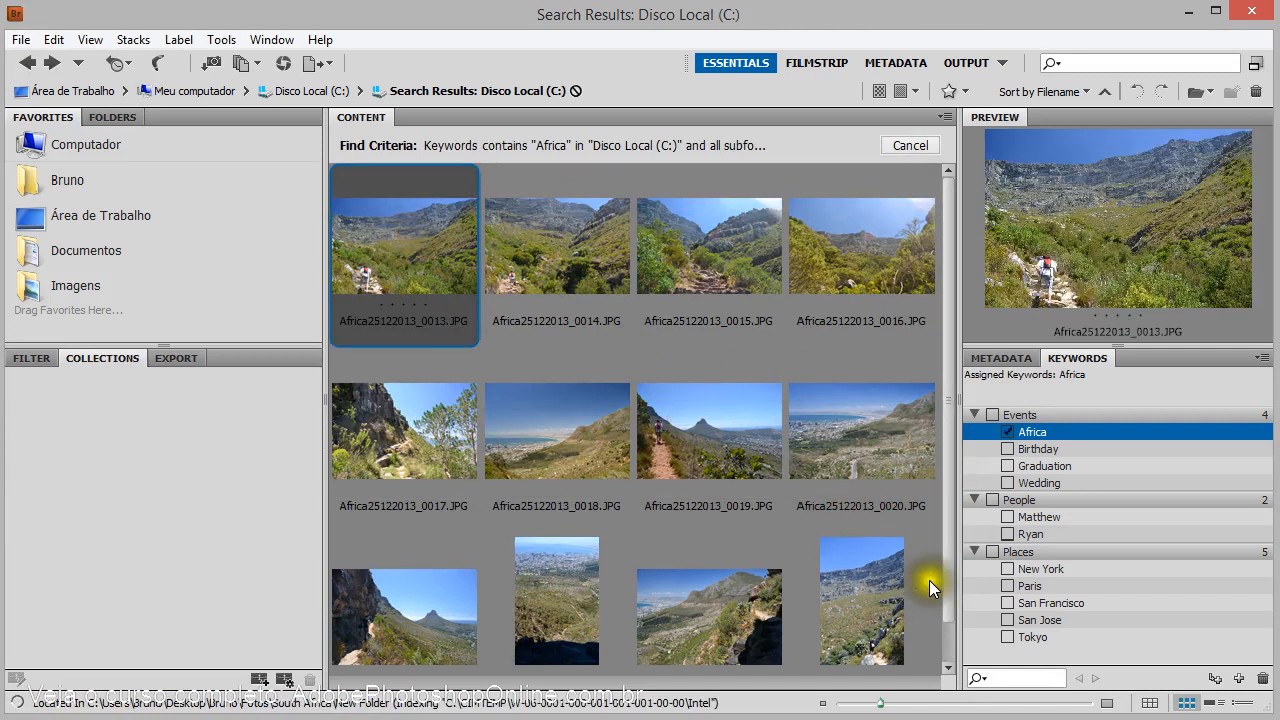
shift+click(867, 277)
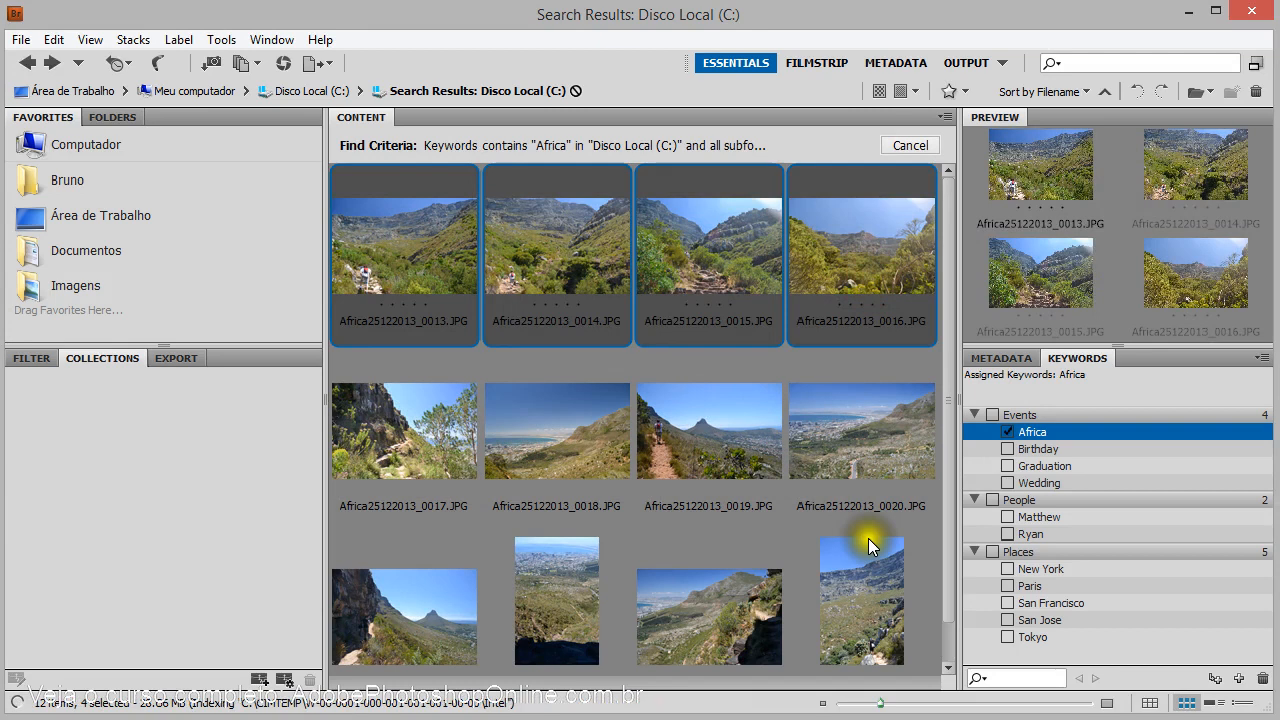
click(258, 679)
click(589, 381)
text(Trilha)
click(596, 484)
- Go to the Imagens folder and view the contents of the Trilha collection from there
click(75, 285)
click(76, 198)
click(89, 388)
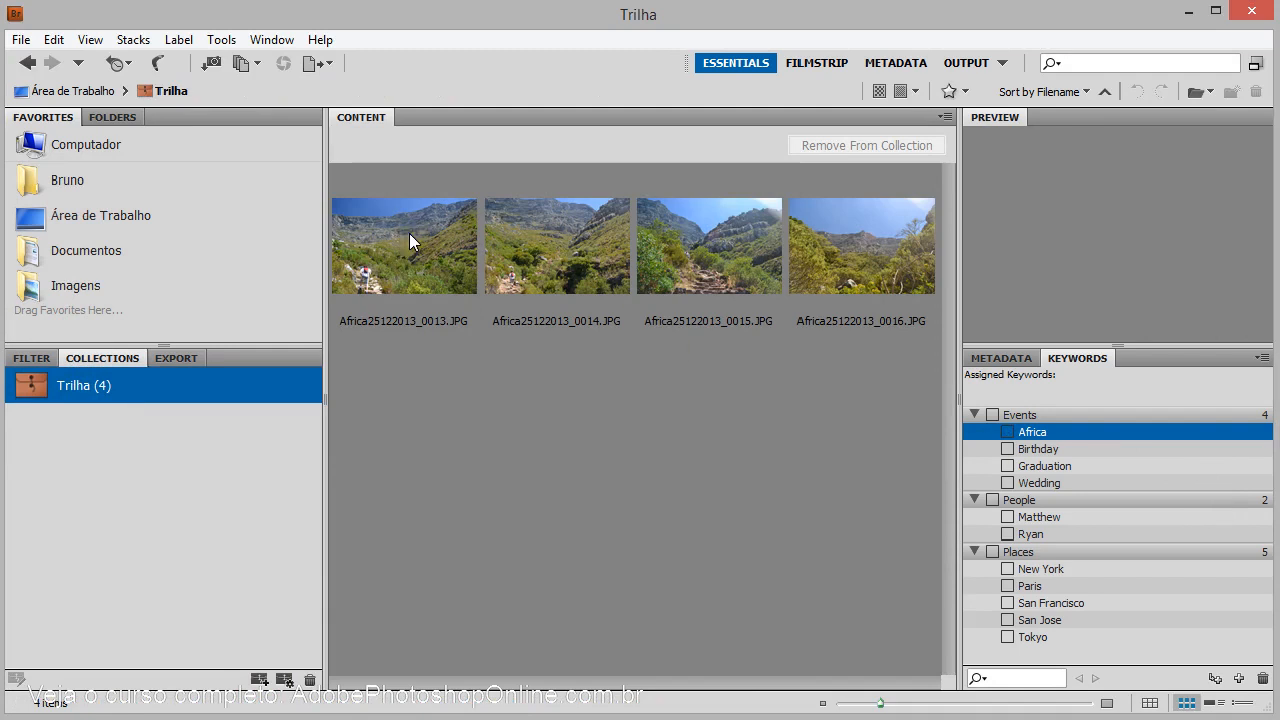
- Browse to the Fotos > South Africa folder, look inside 26dez2013 and open the 24dez2013 folder
click(77, 285)
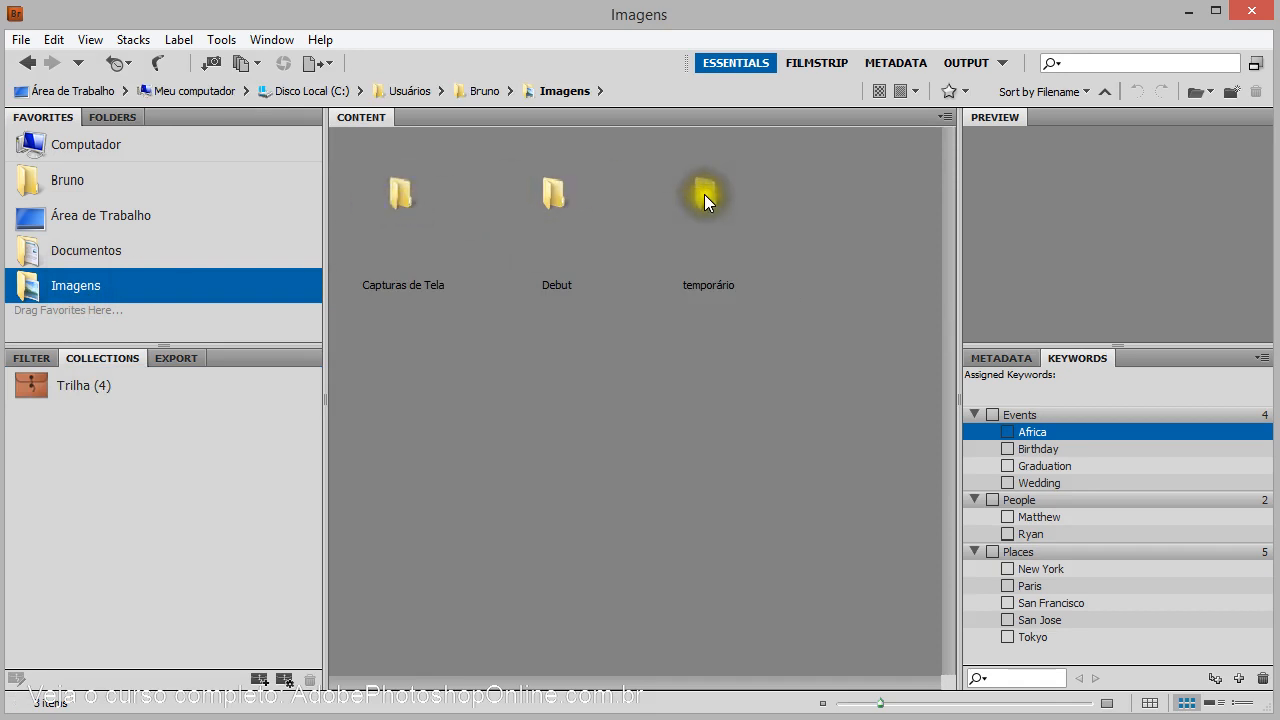
double_click(708, 196)
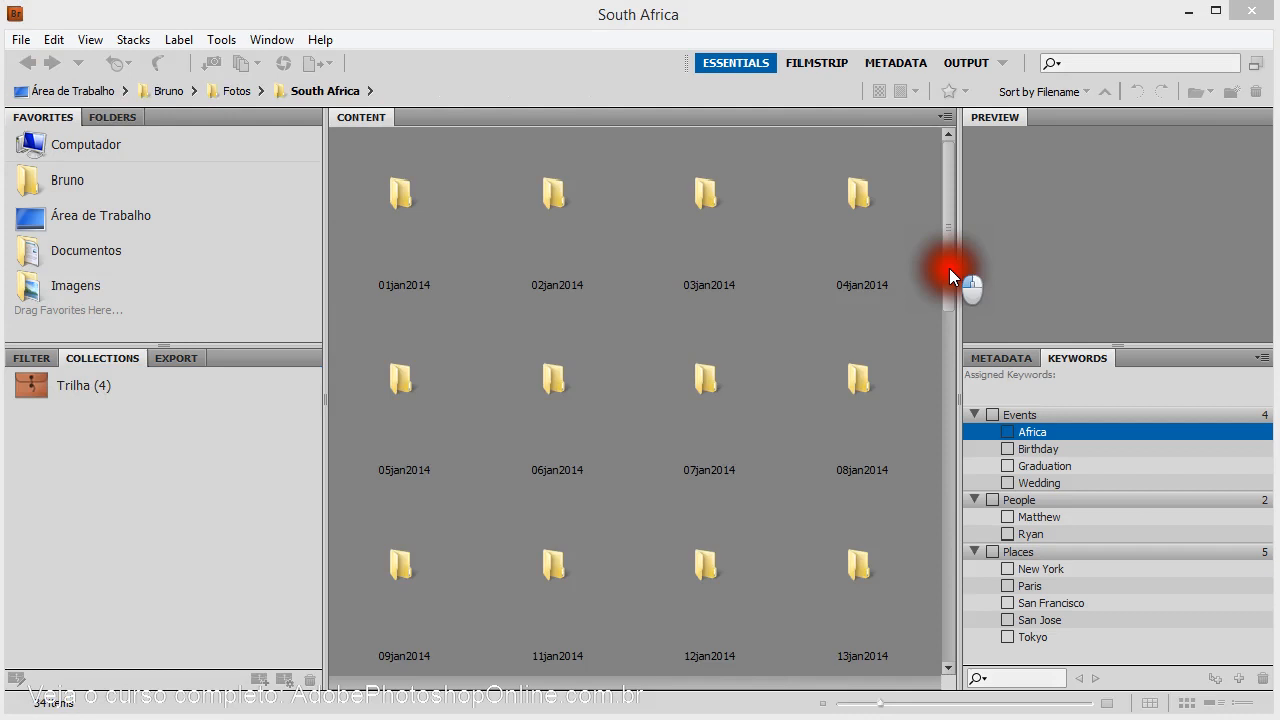
drag(949, 268, 877, 466)
double_click(860, 422)
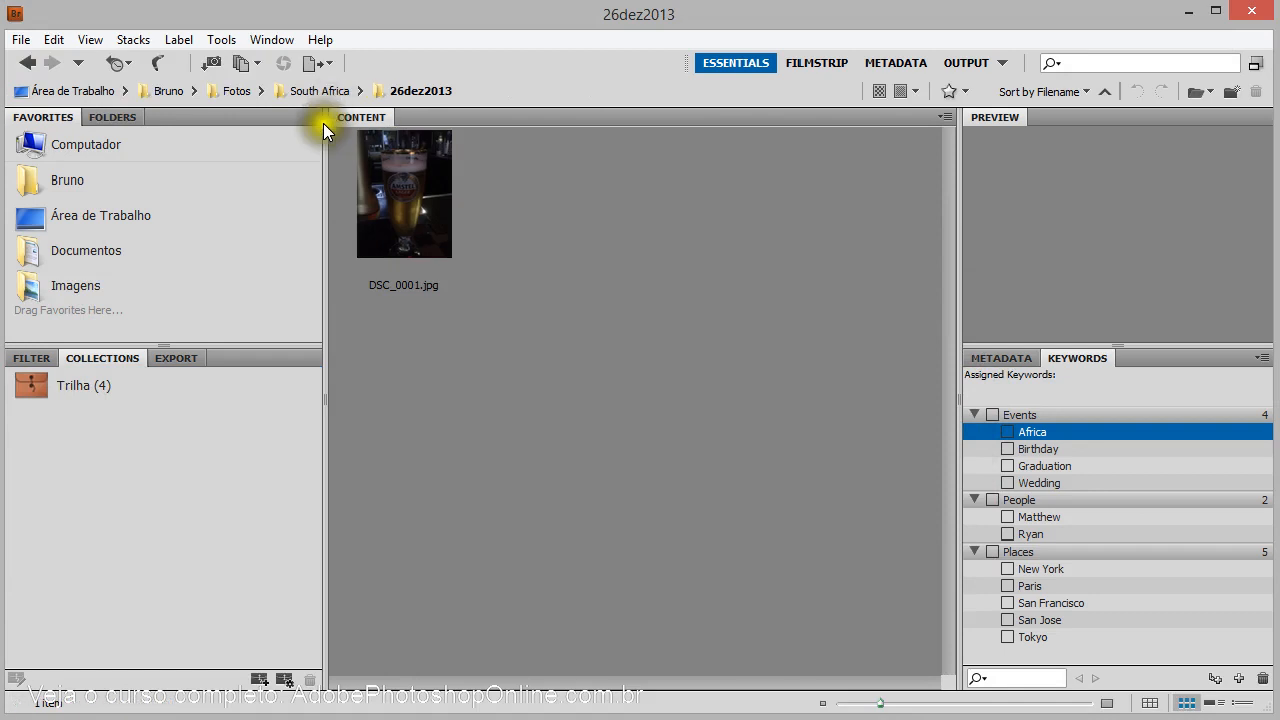
click(27, 62)
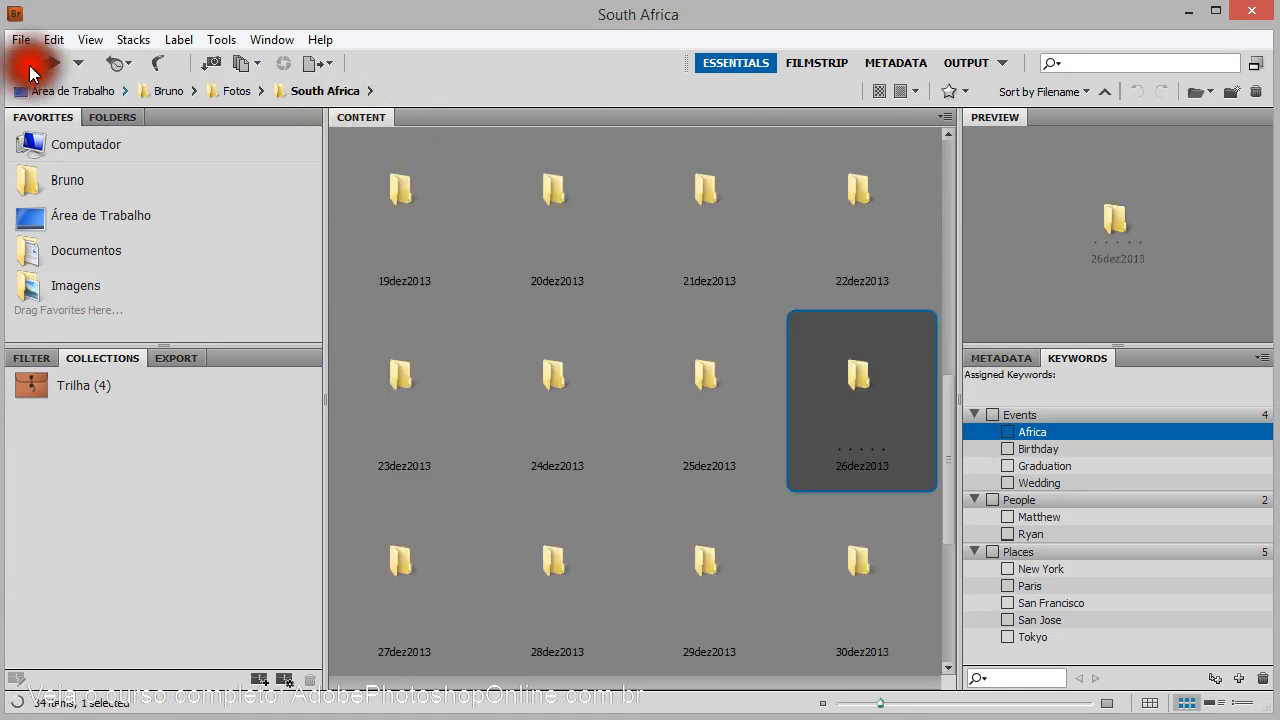
double_click(550, 382)
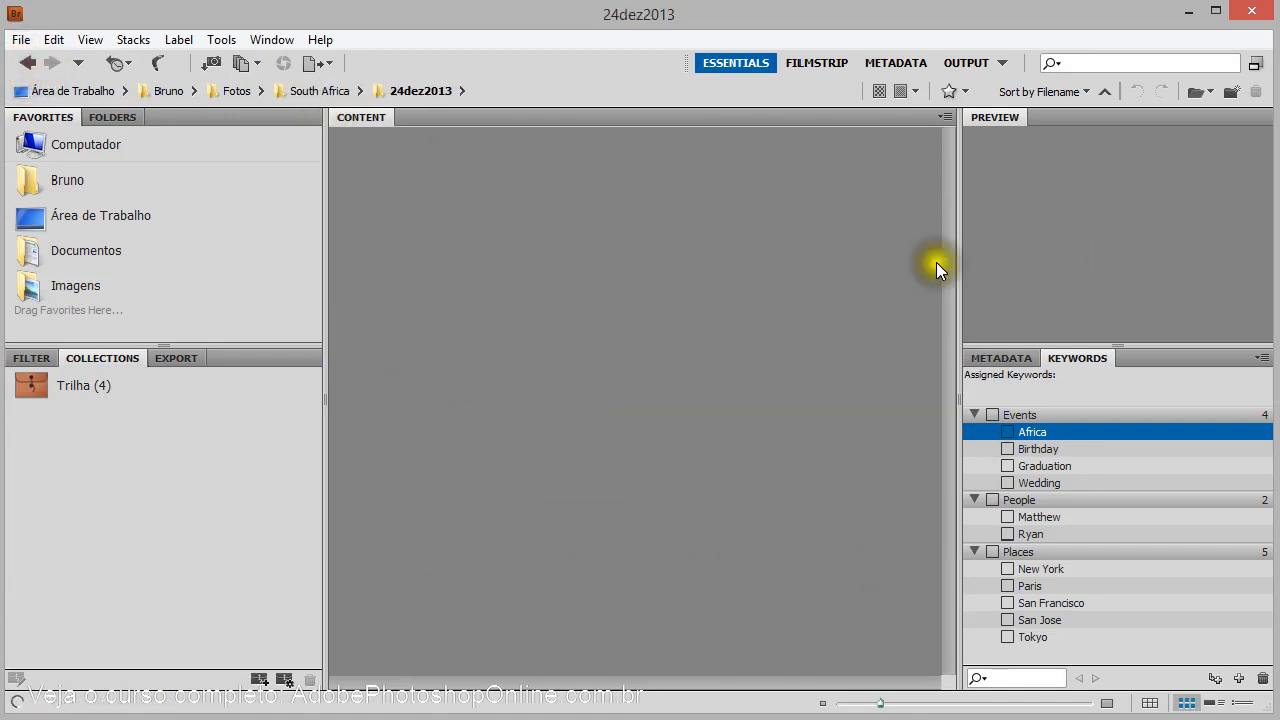
- Add DSC_0072.jpg, DSC_0073.jpg and DSC_0074.jpg to the Trilha collection and open that collection
click(880, 385)
shift+click(572, 365)
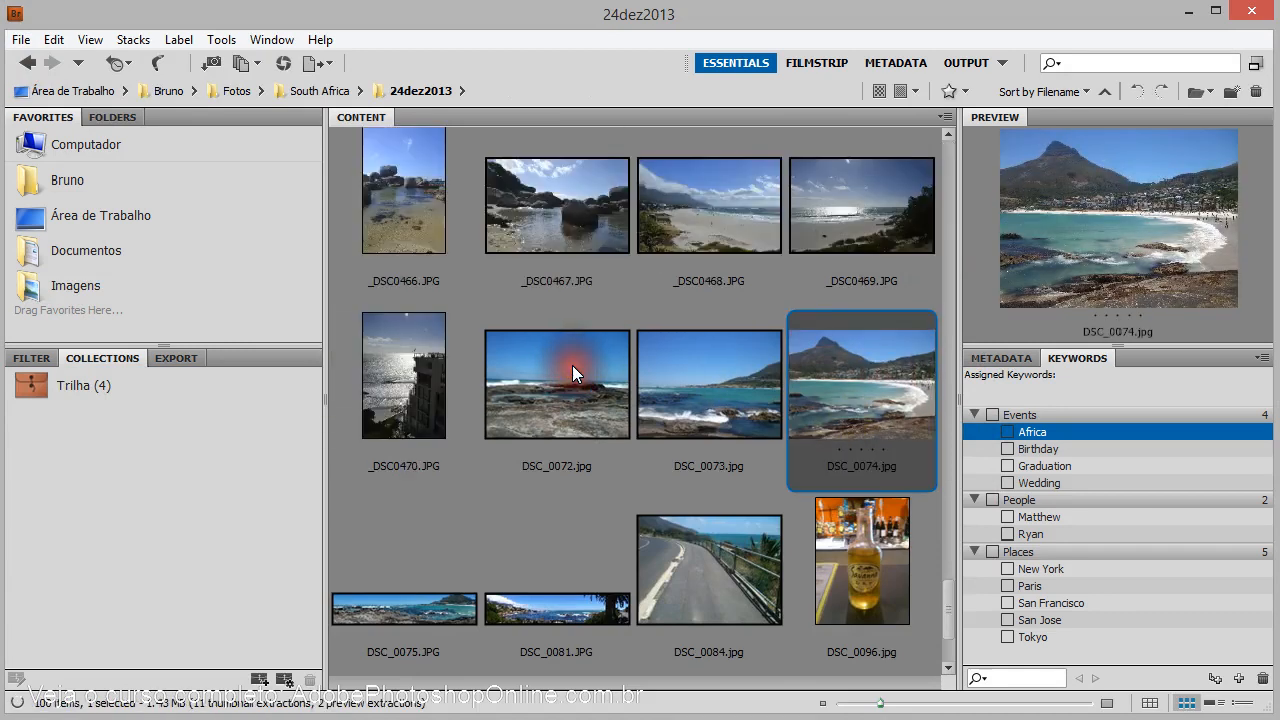
drag(609, 368, 100, 382)
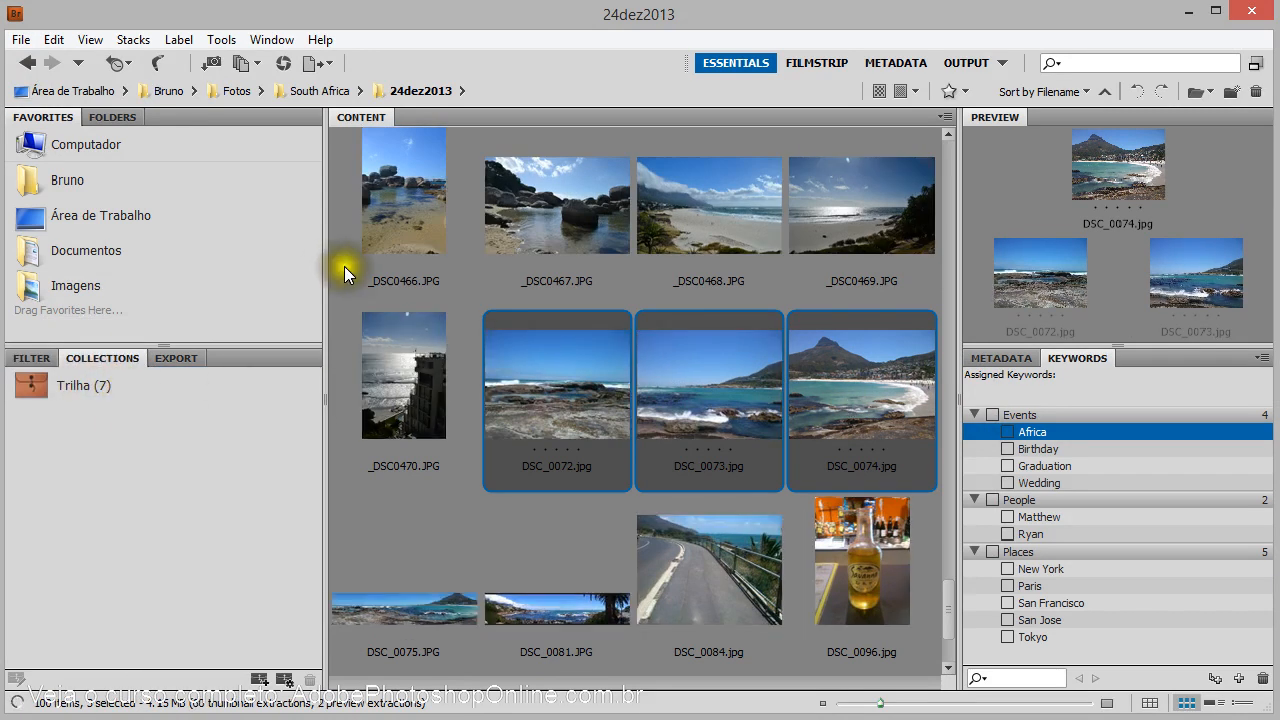
click(66, 391)
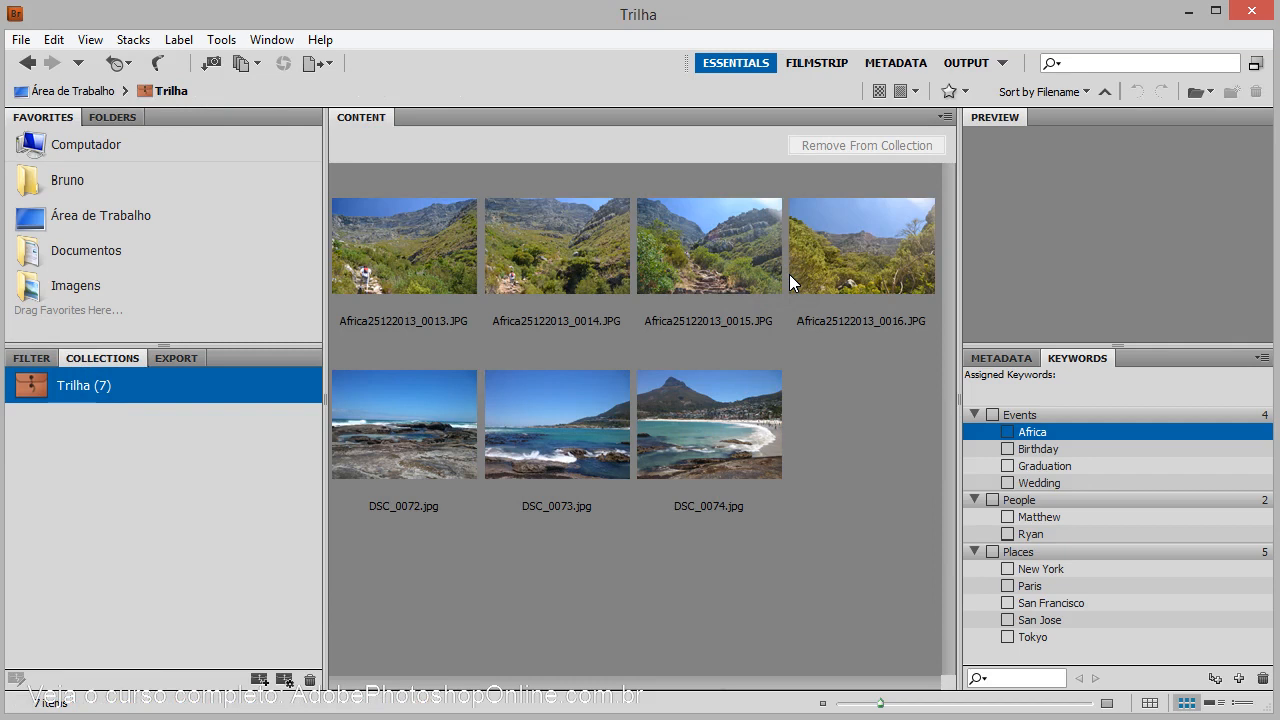
- Search Área de Trabalho and its subfolders for files whose keywords contain Africa, look through the matches and return to the Trilha collection
right_click(1036, 431)
click(1134, 548)
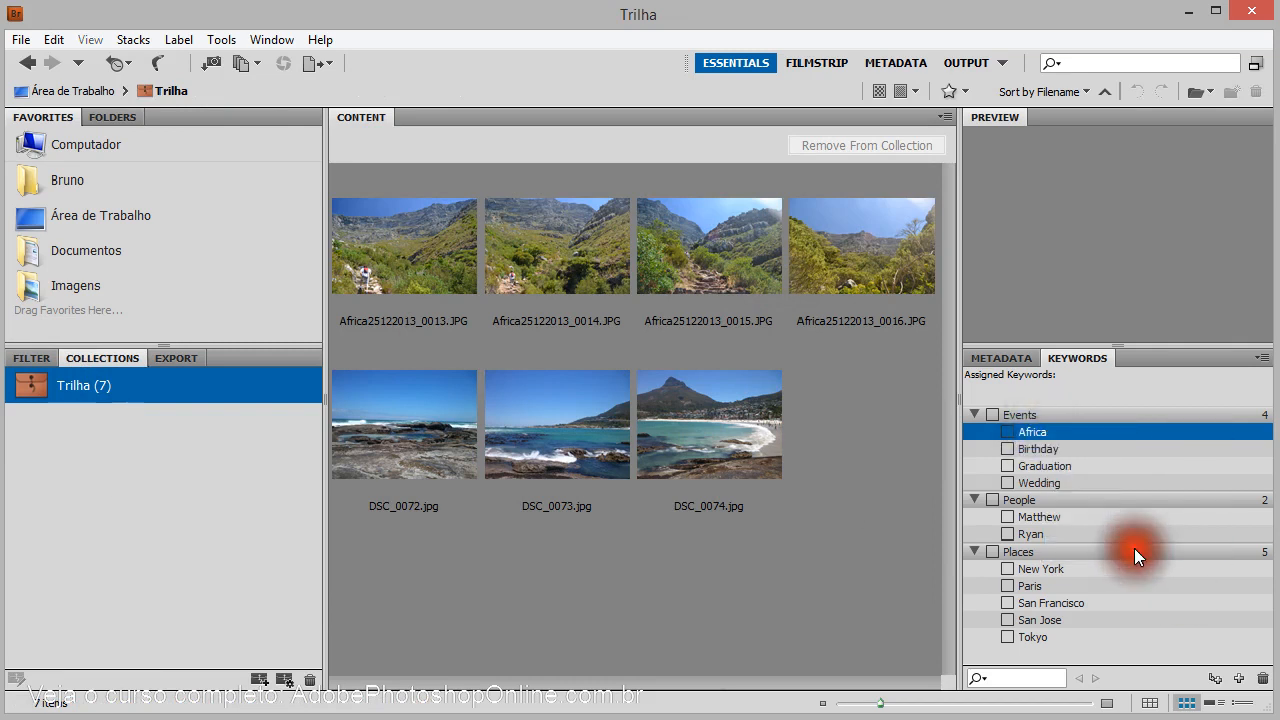
click(754, 466)
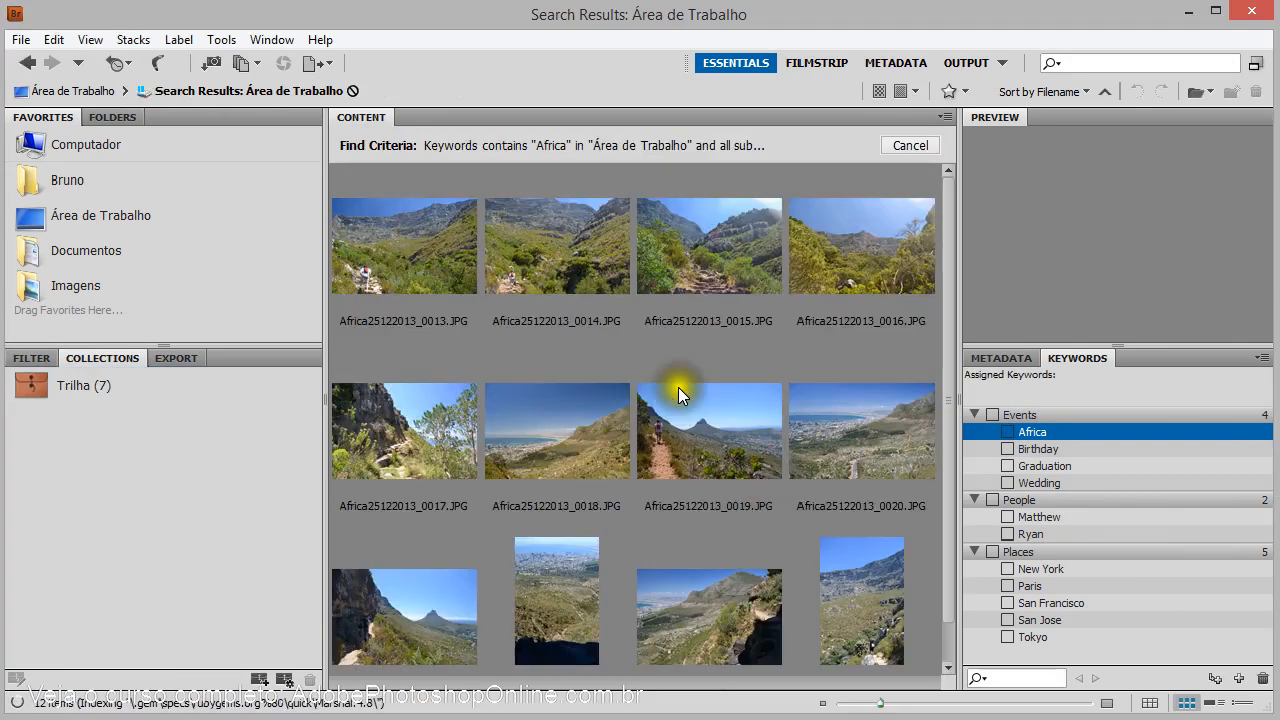
drag(952, 356, 959, 486)
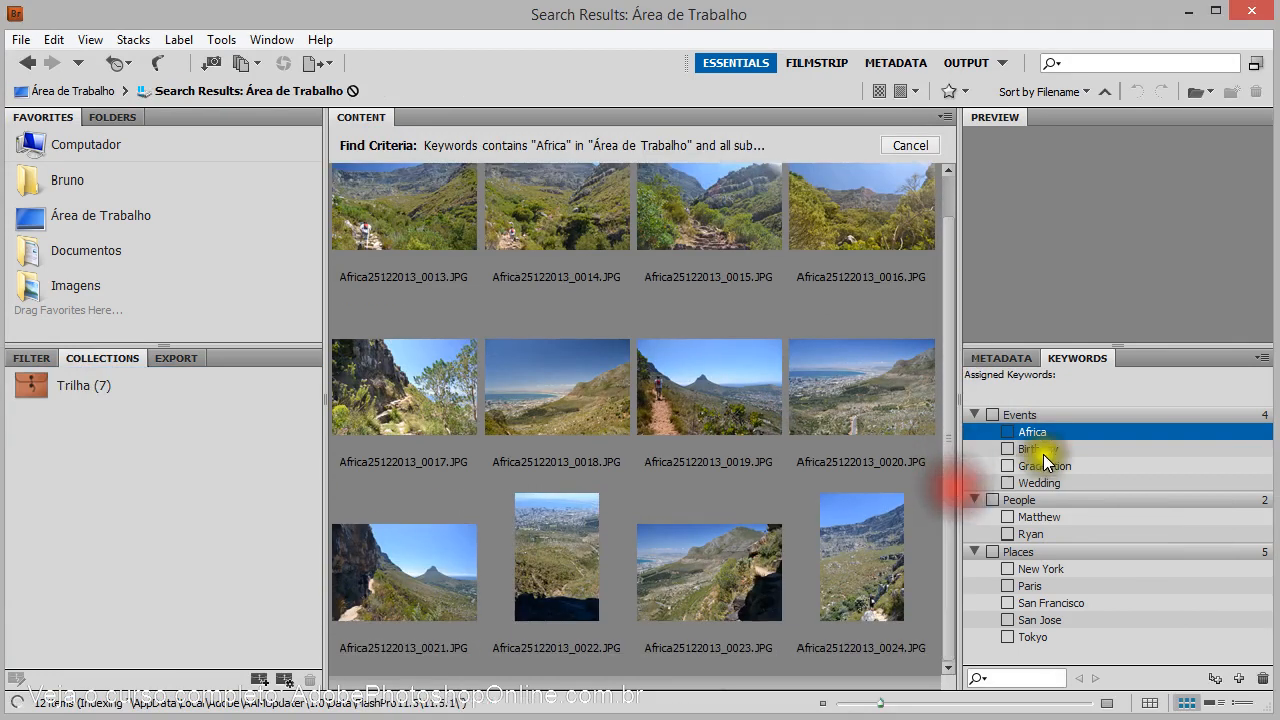
click(60, 390)
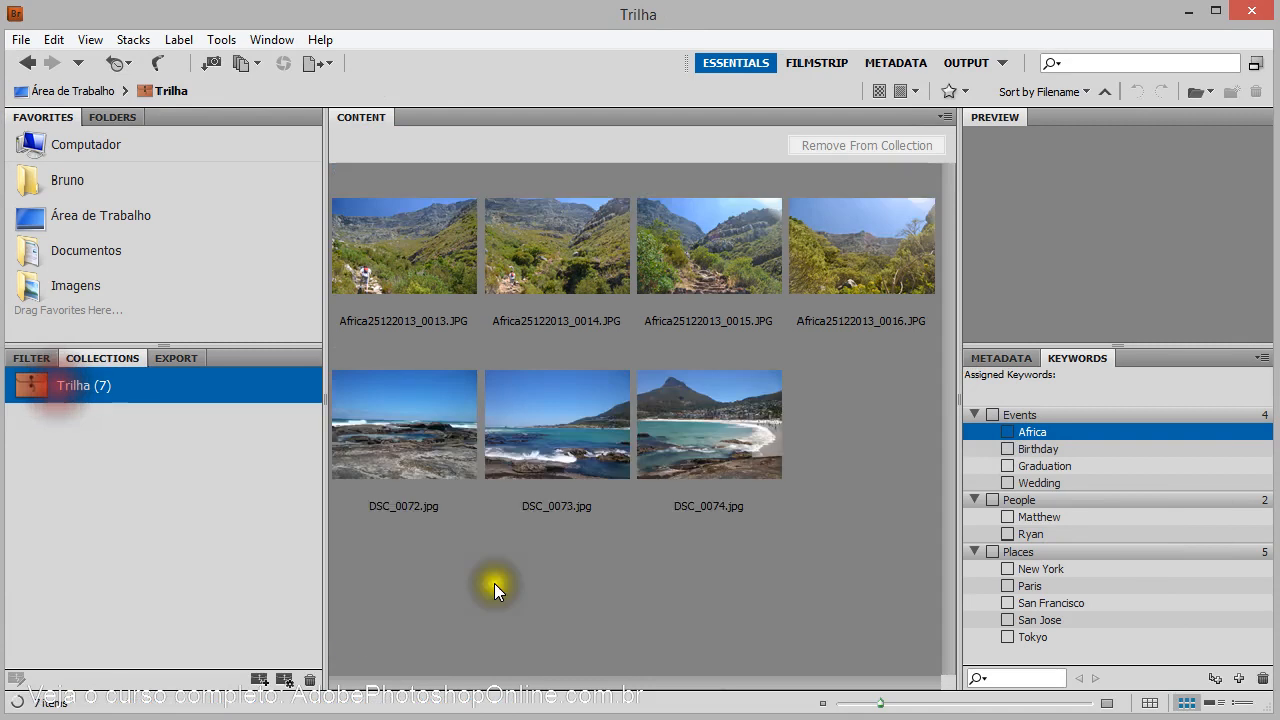
click(592, 600)
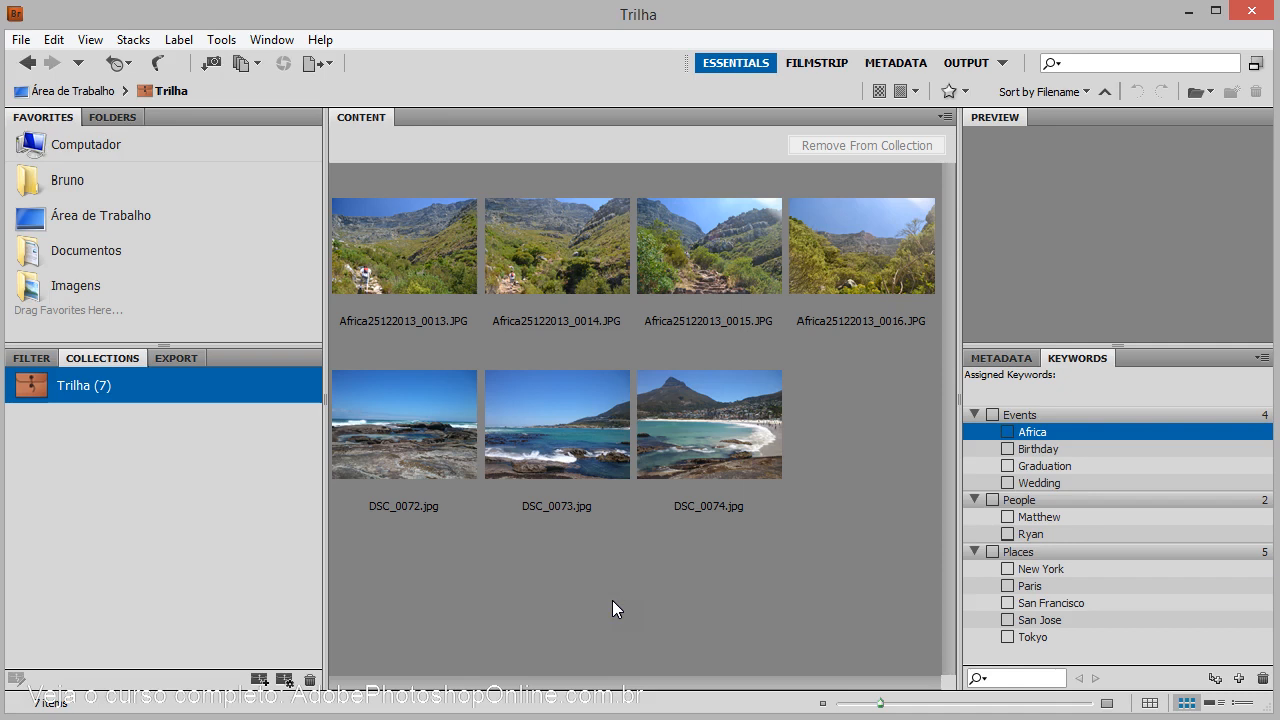
drag(903, 545, 800, 527)
right_click(1027, 430)
click(1082, 441)
click(848, 461)
right_click(1045, 432)
click(1110, 545)
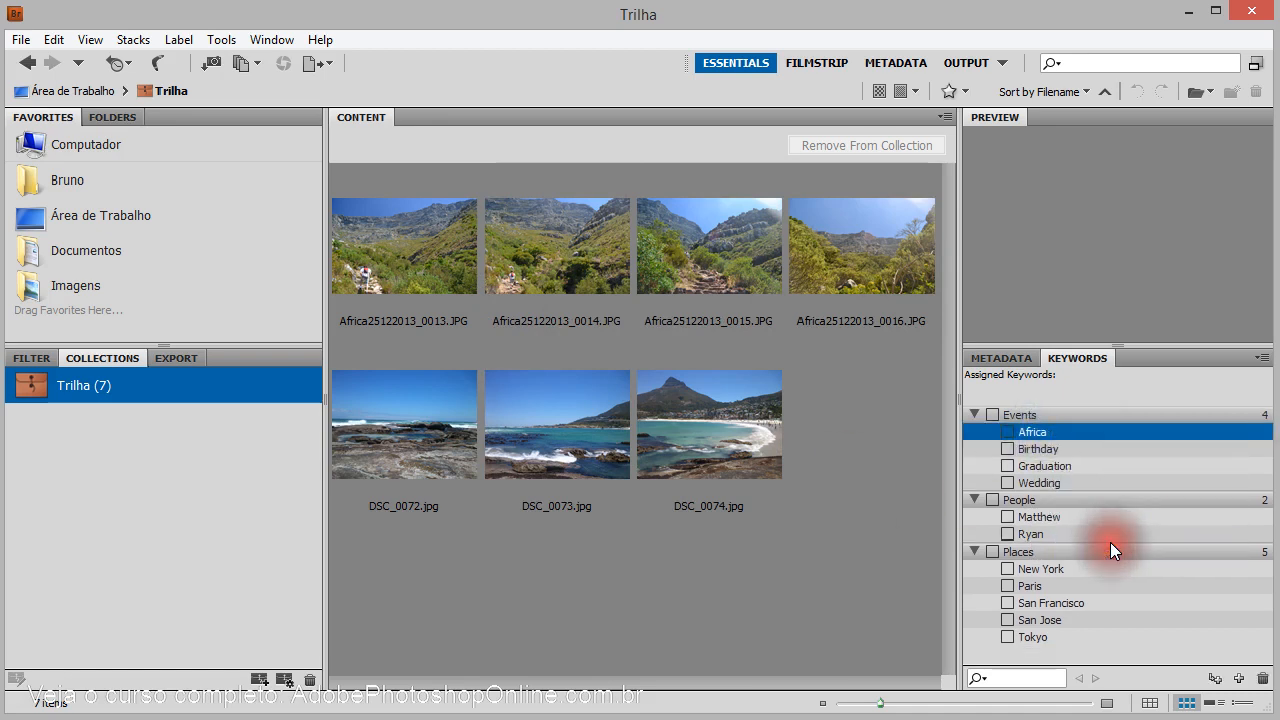
click(862, 466)
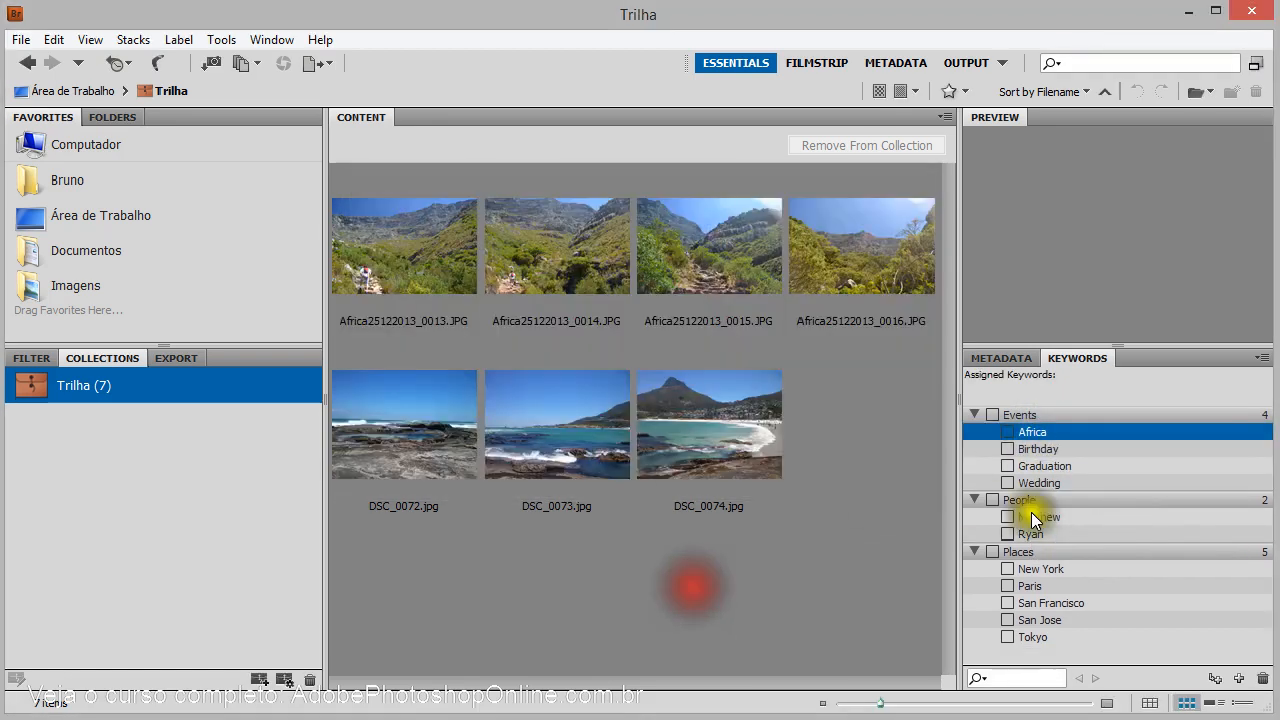
- Check the keyword assigned to Africa25122013_0014.JPG in the Trilha collection
click(548, 251)
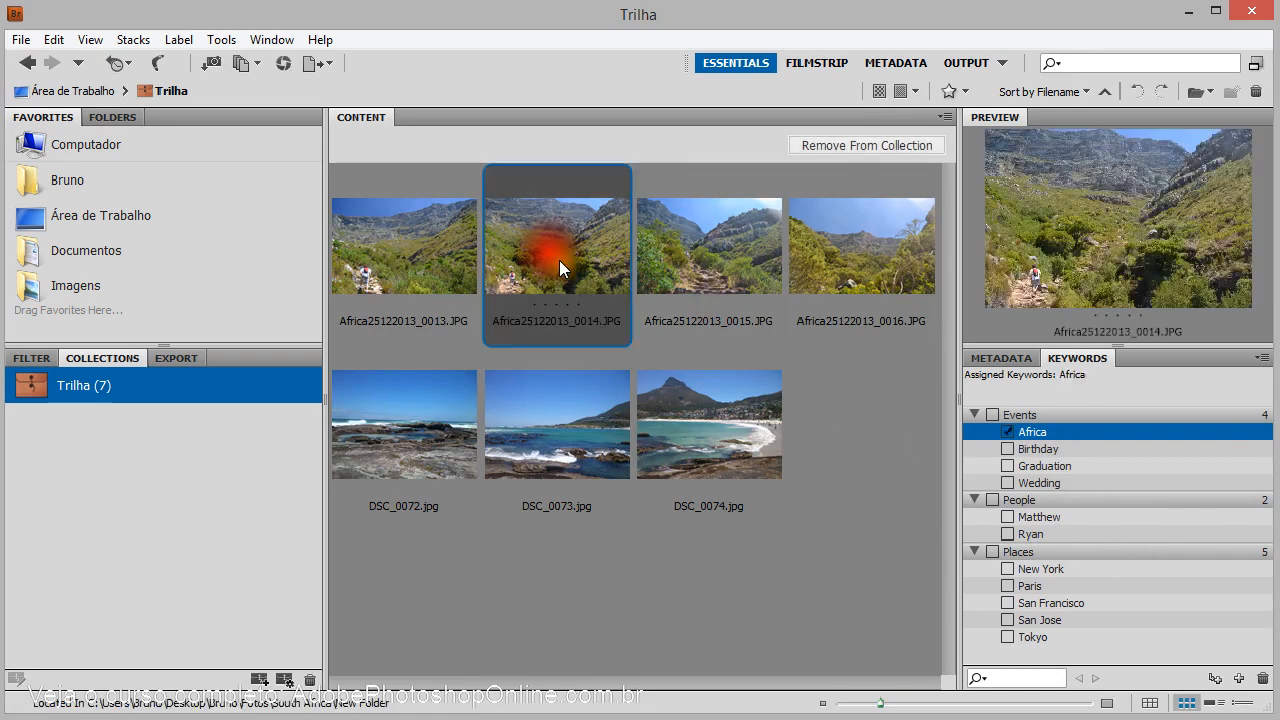
double_click(85, 388)
click(131, 438)
- Select DSC_0072.jpg to DSC_0074.jpg and create a new keyword praias in the Events group
click(710, 450)
shift+click(431, 430)
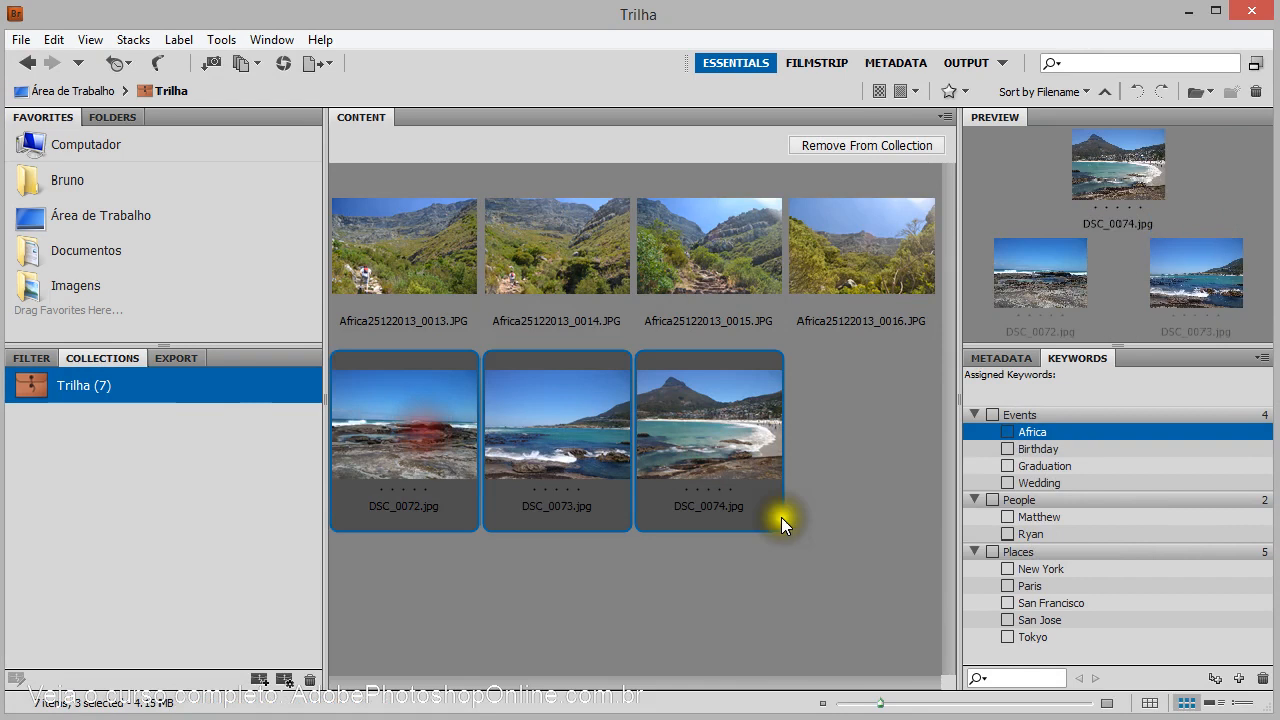
click(1237, 680)
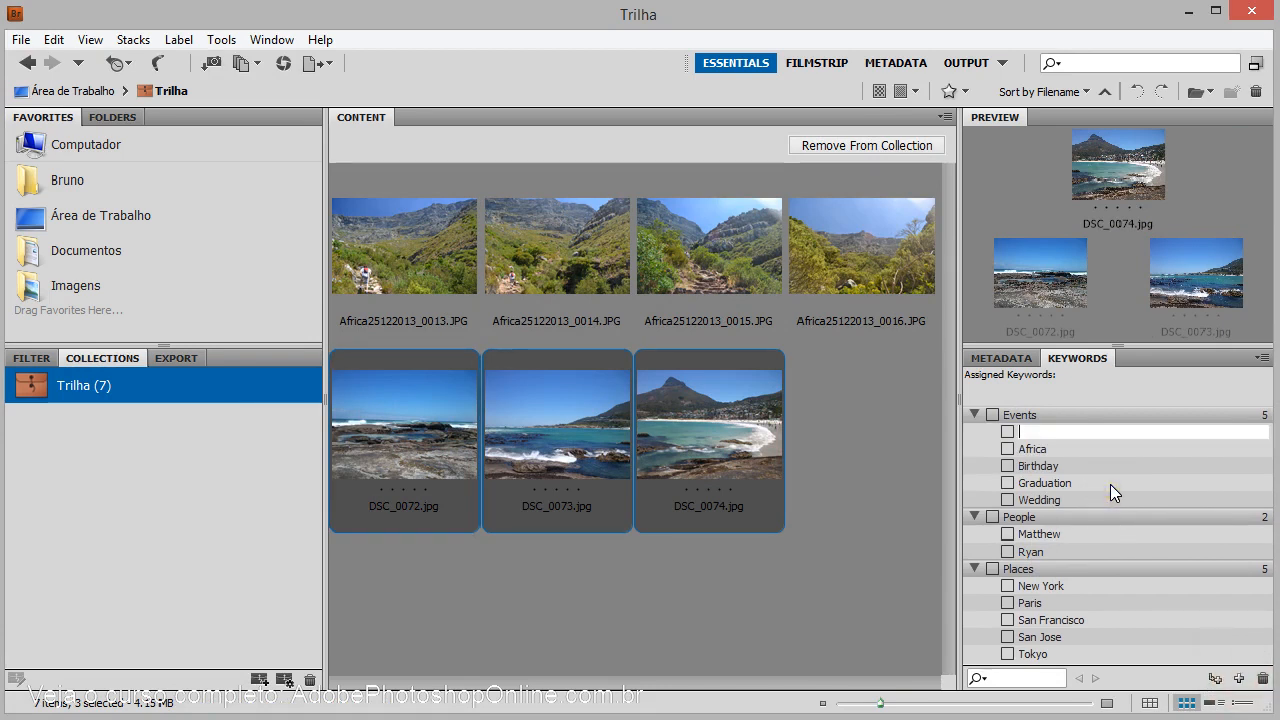
text(praias)
key(Return)
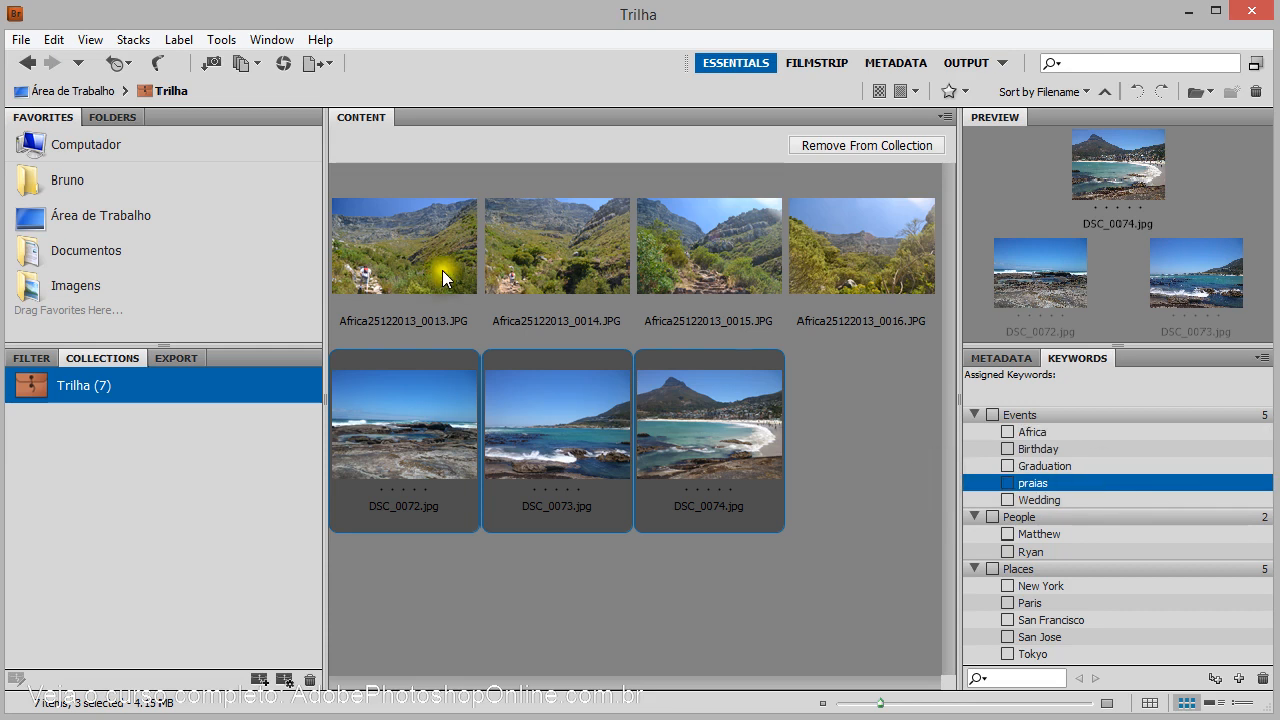
- Search Área de Trabalho and its subfolders for files whose keywords contain praias, and return to the Trilha collection
right_click(1039, 481)
click(1102, 594)
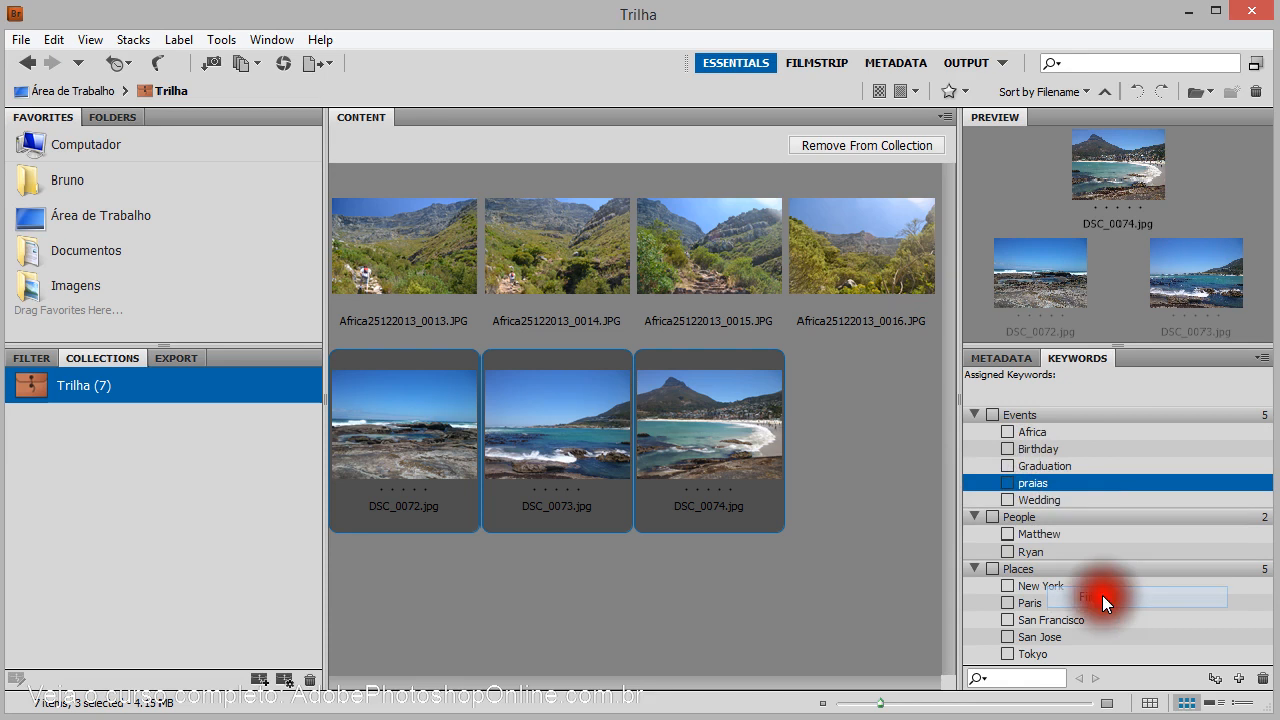
click(750, 462)
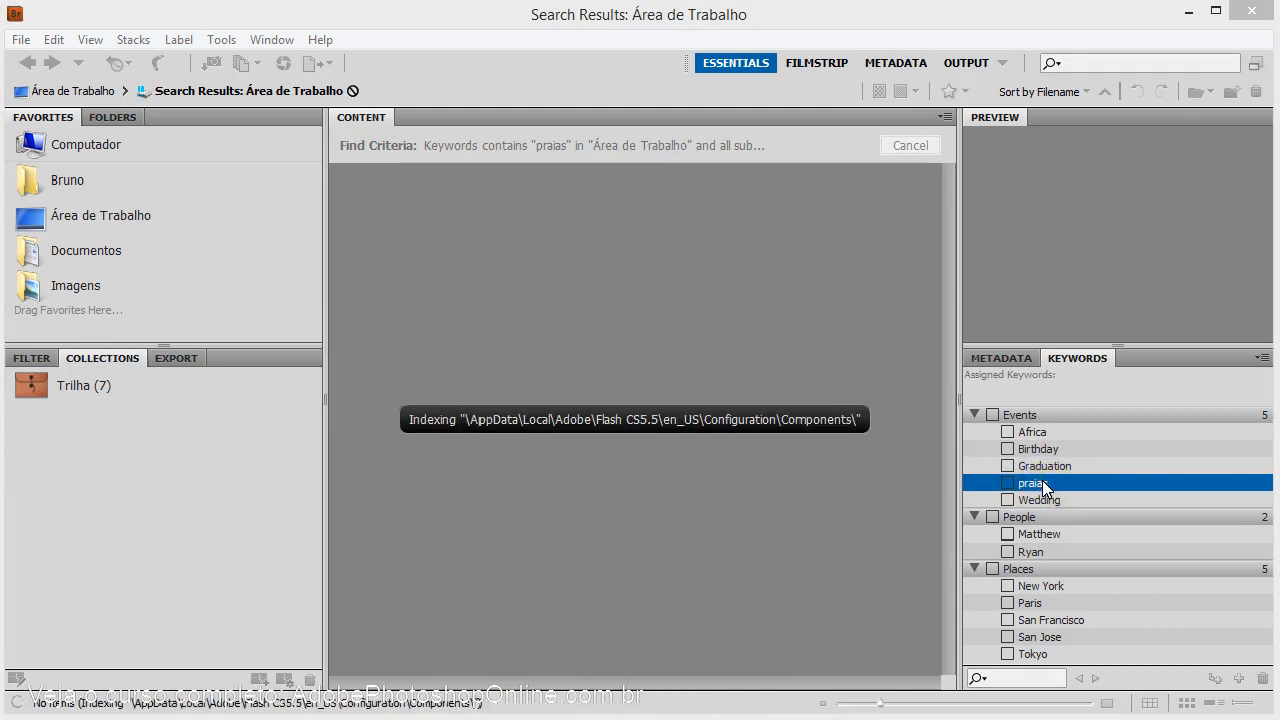
click(55, 401)
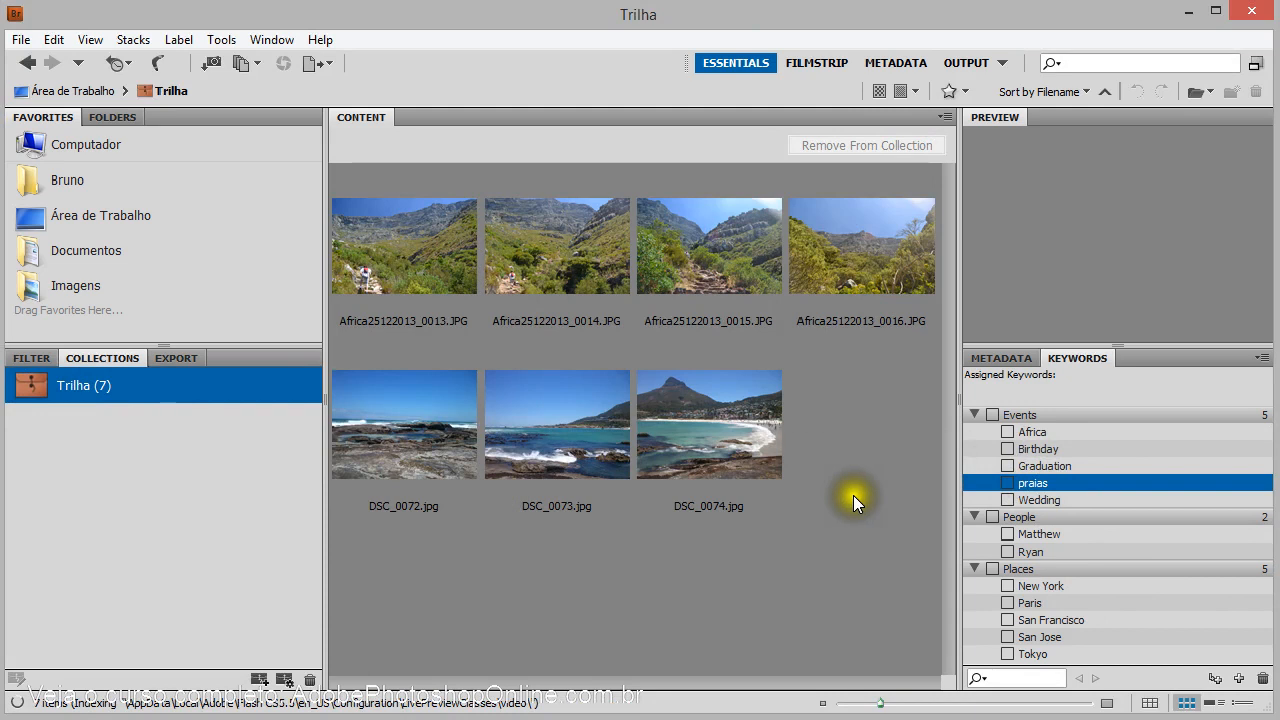
- Assign the keyword praias to DSC_0072.jpg, DSC_0073.jpg and DSC_0074.jpg, and check it on DSC_0074.jpg
drag(862, 532, 411, 404)
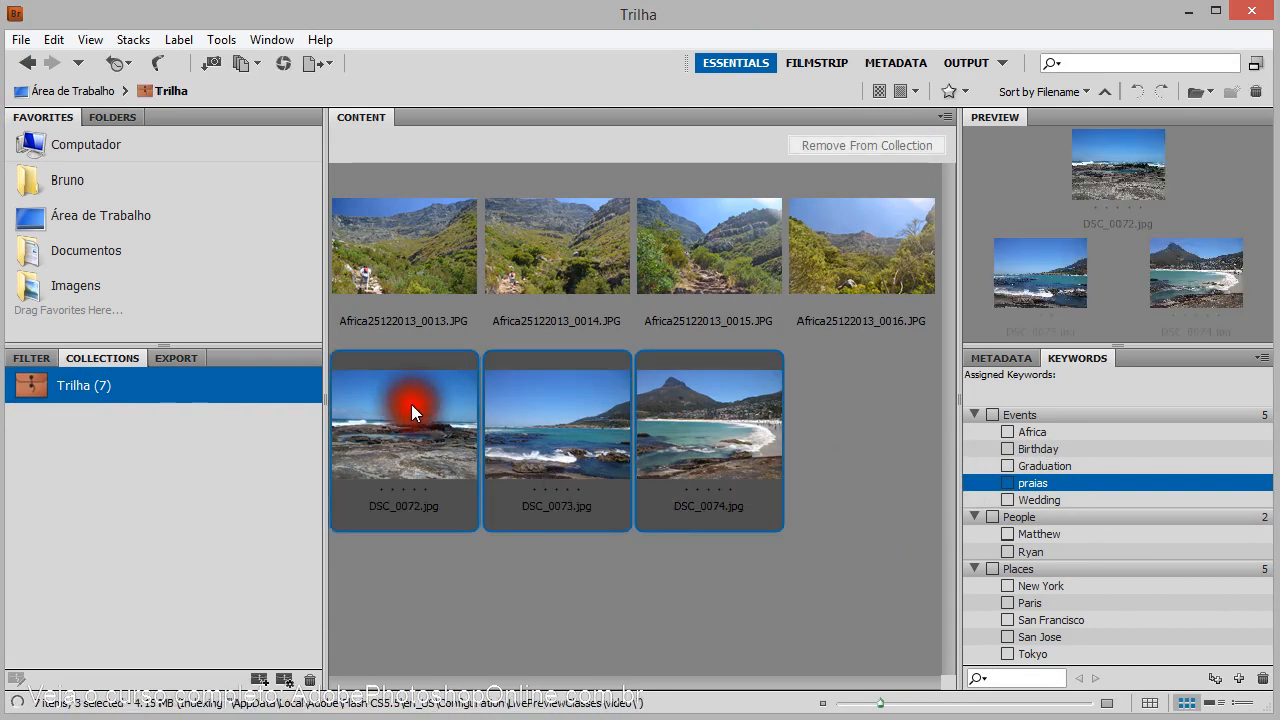
click(1007, 484)
click(828, 543)
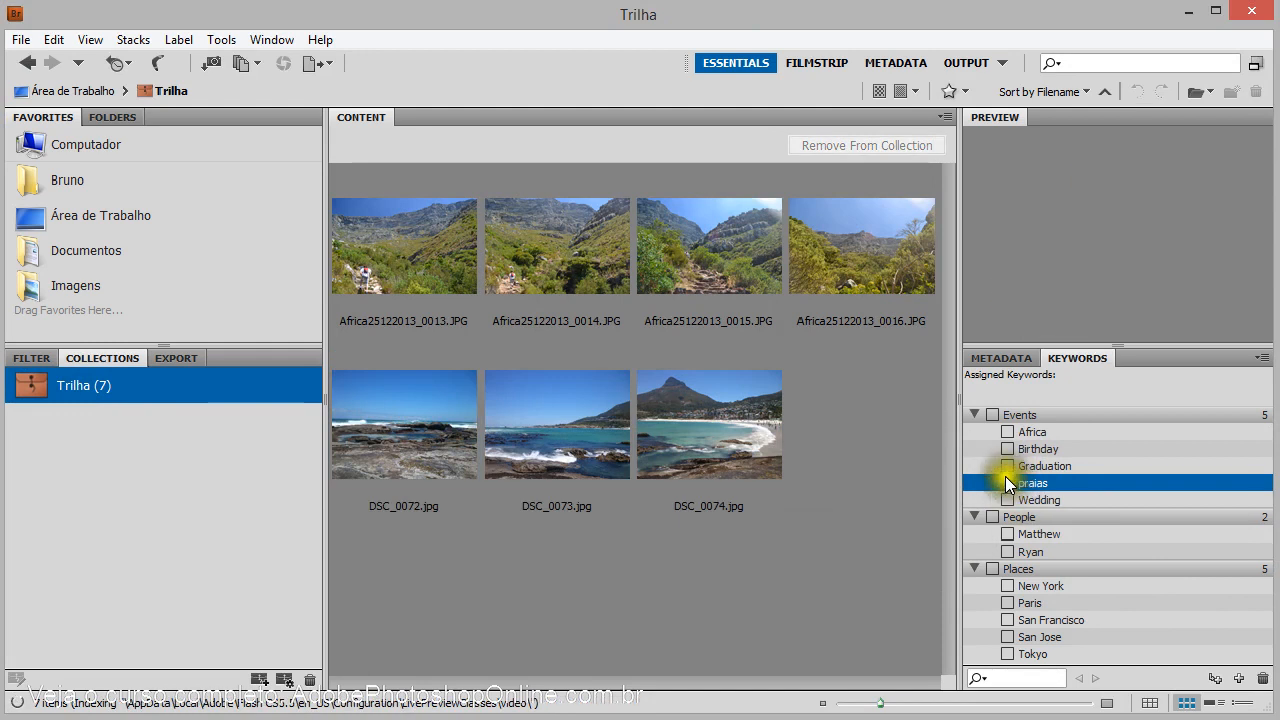
click(1066, 497)
click(729, 425)
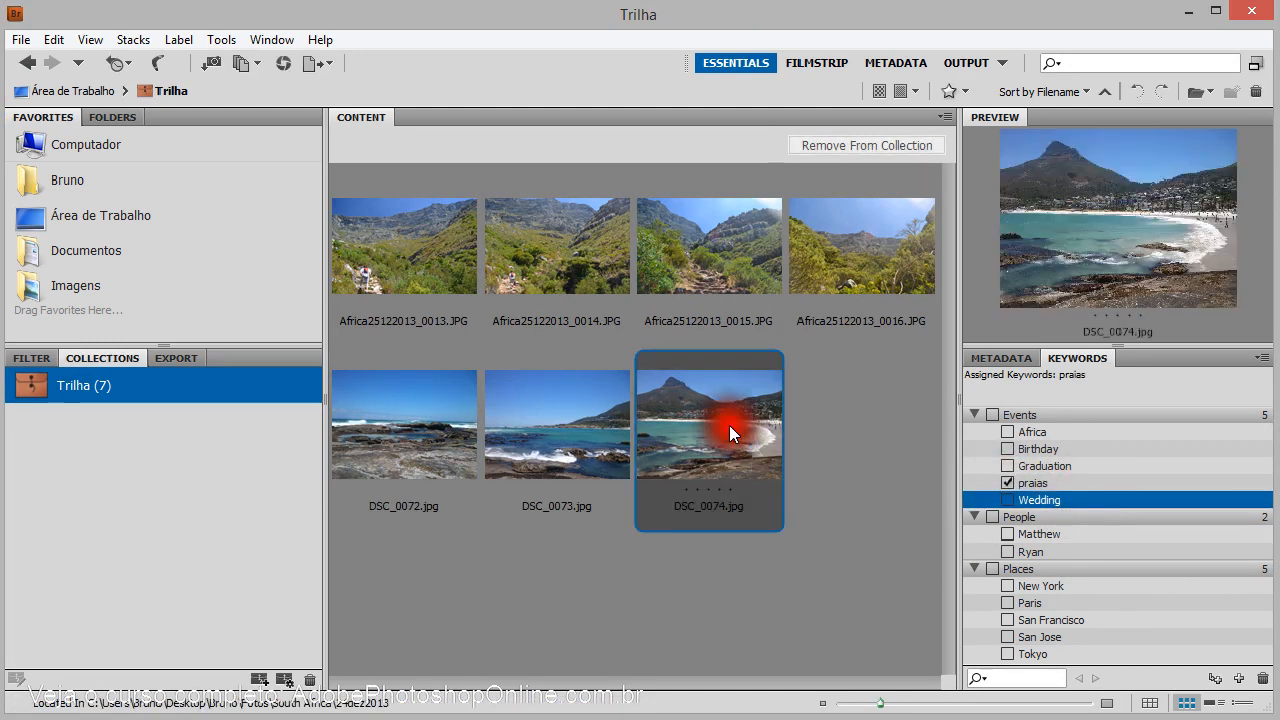
- Compare the keywords assigned to the mountain trail photos and to the beach photos in the Trilha collection, ending with no photo selected
click(1039, 484)
click(777, 594)
drag(860, 582, 445, 398)
click(858, 360)
click(871, 250)
click(697, 245)
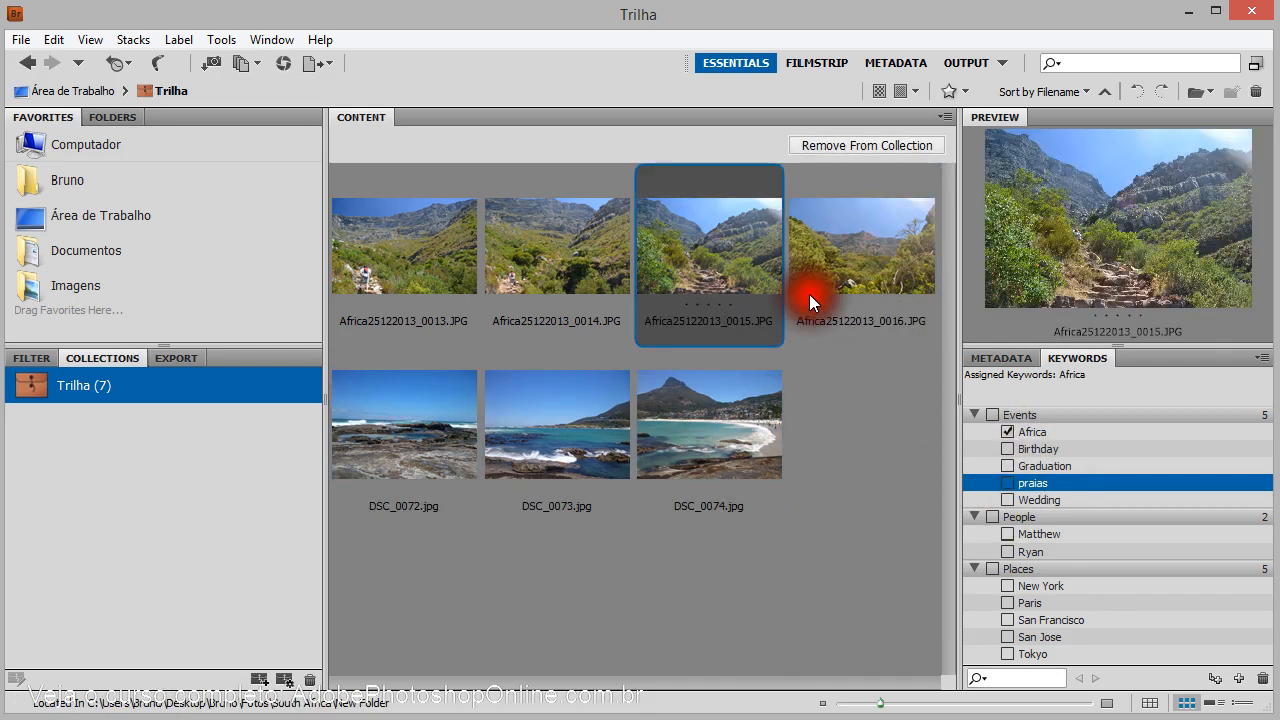
click(779, 436)
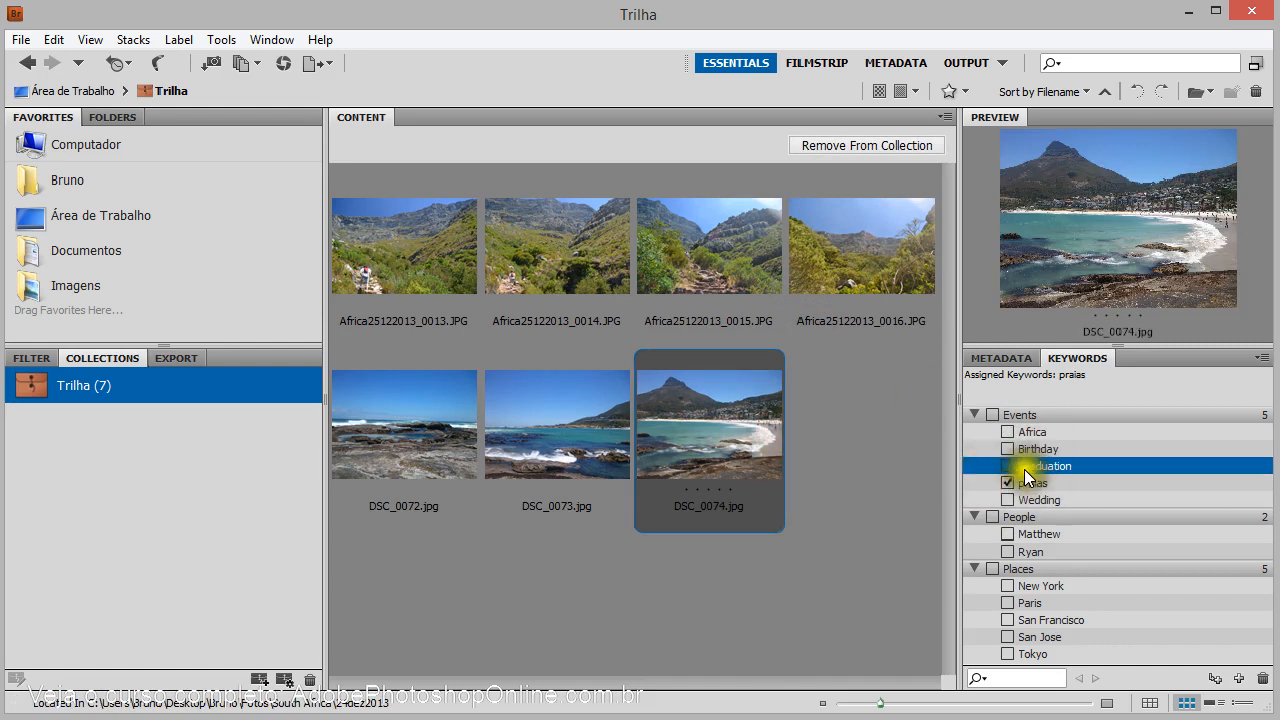
click(849, 277)
click(771, 368)
click(809, 252)
click(735, 445)
click(806, 570)
click(560, 410)
click(721, 432)
click(540, 421)
click(697, 421)
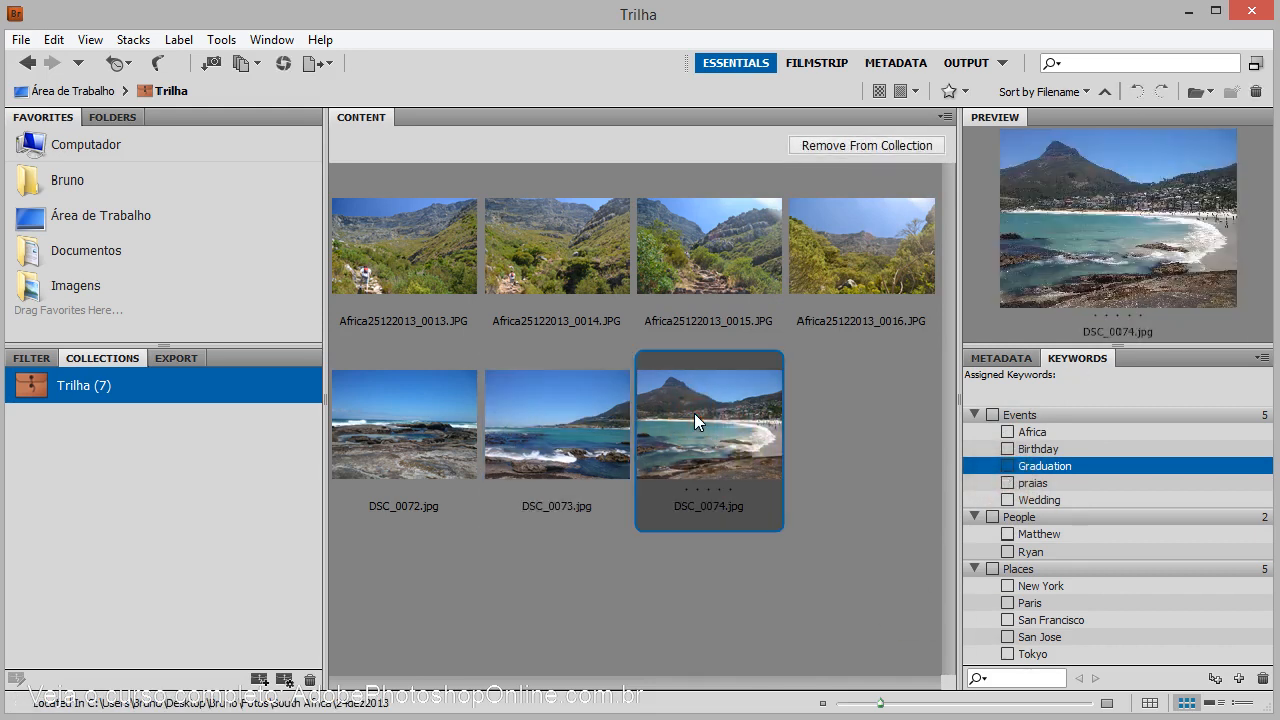
click(824, 514)
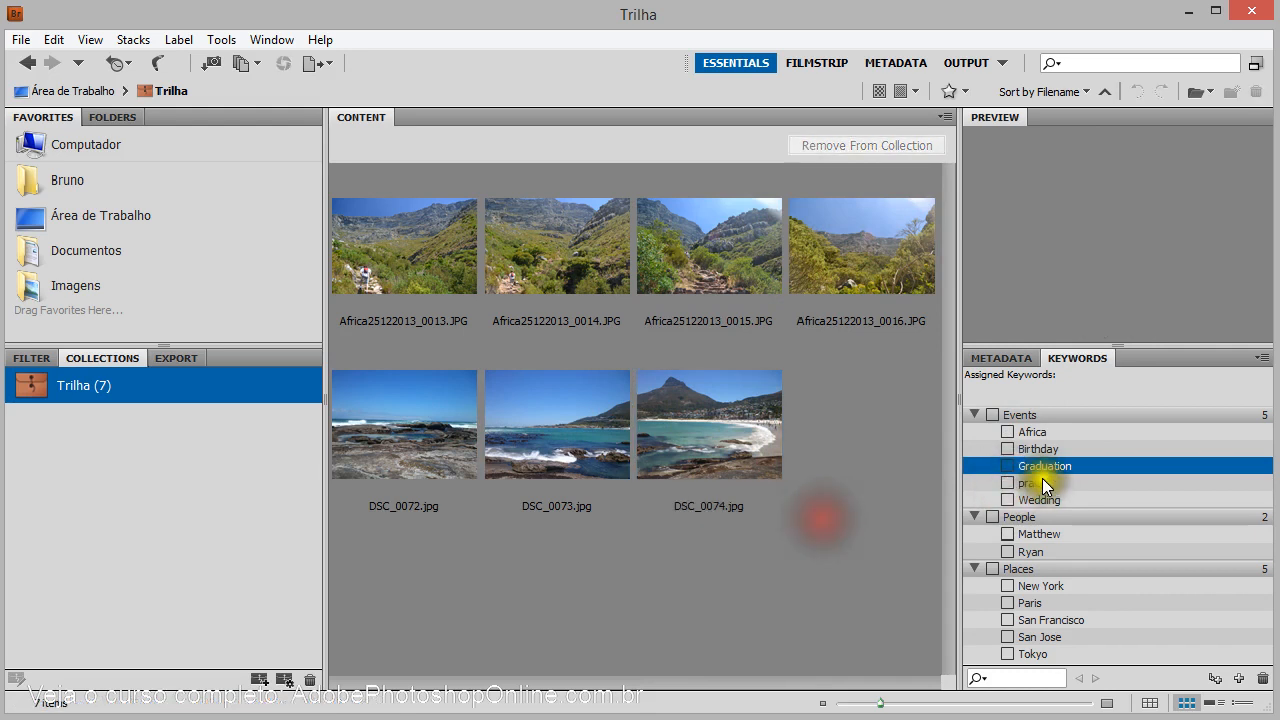
- Search for the keyword praias again in Área de Trabalho and all its subfolders
click(1047, 489)
right_click(1047, 479)
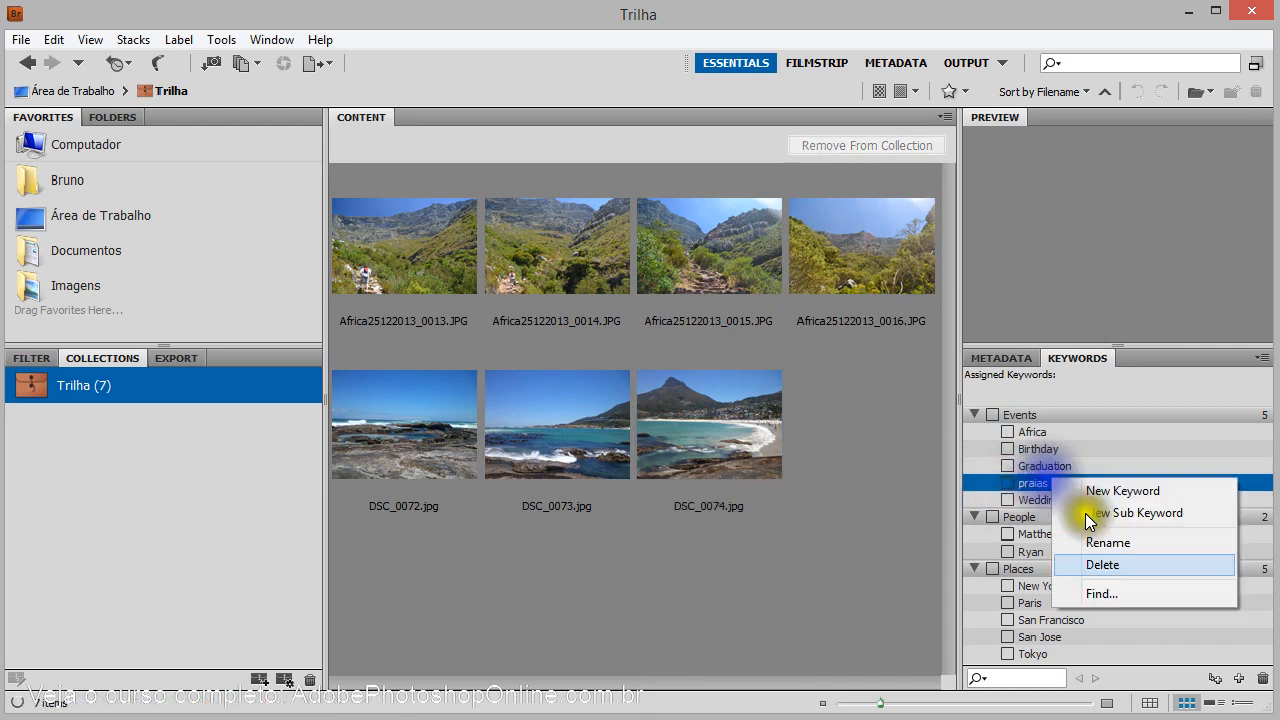
click(1107, 599)
click(753, 465)
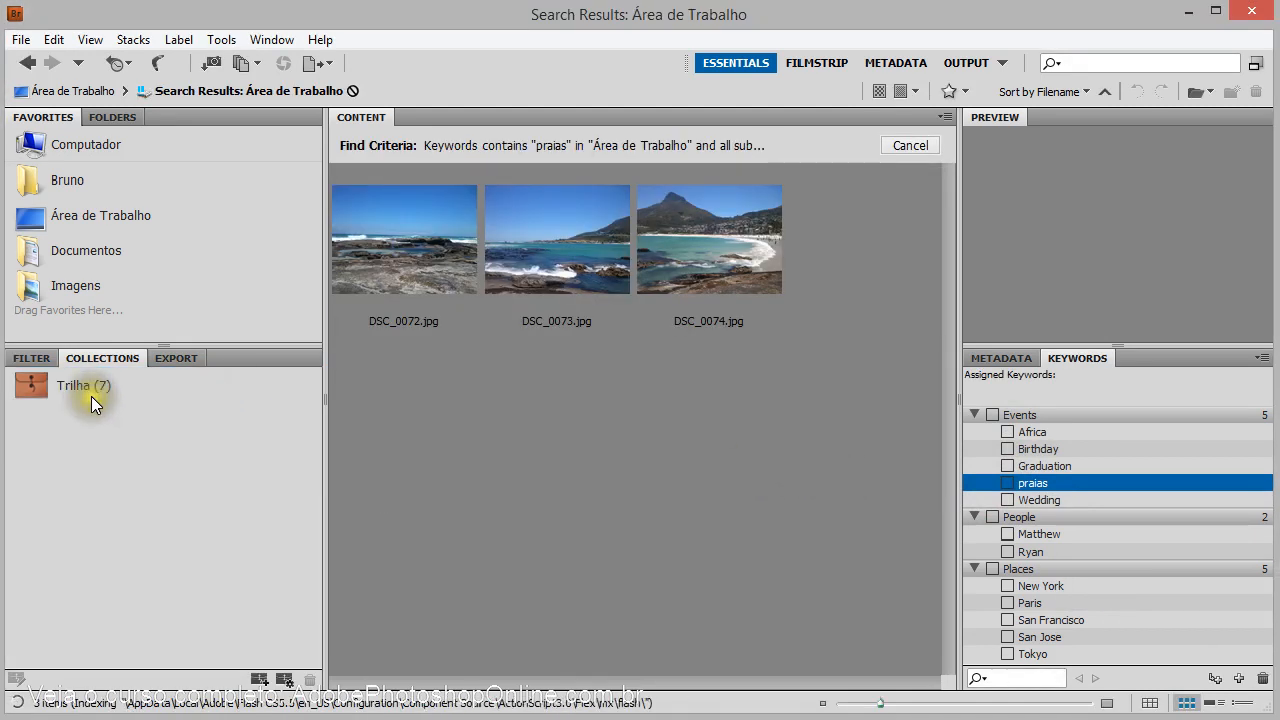
- Search for the keyword Africa in Área de Trabalho and all its subfolders, and return to the Trilha collection
right_click(1033, 437)
click(1114, 542)
click(766, 462)
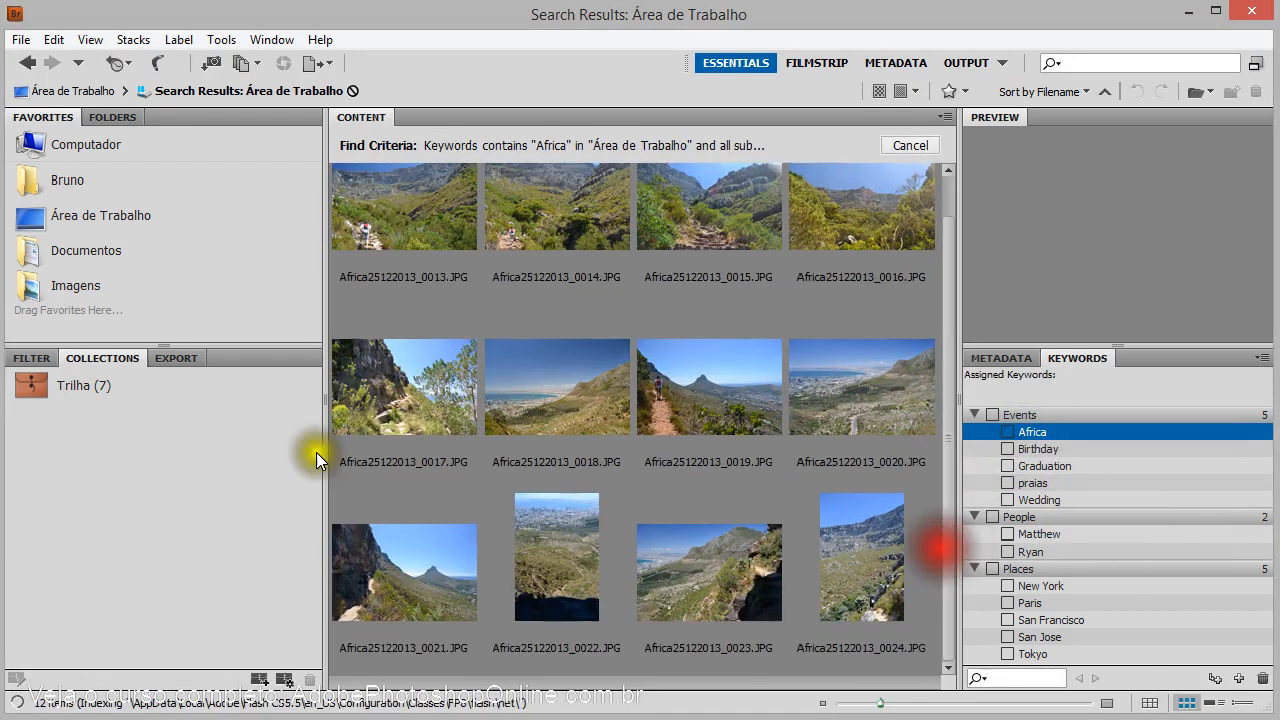
click(98, 391)
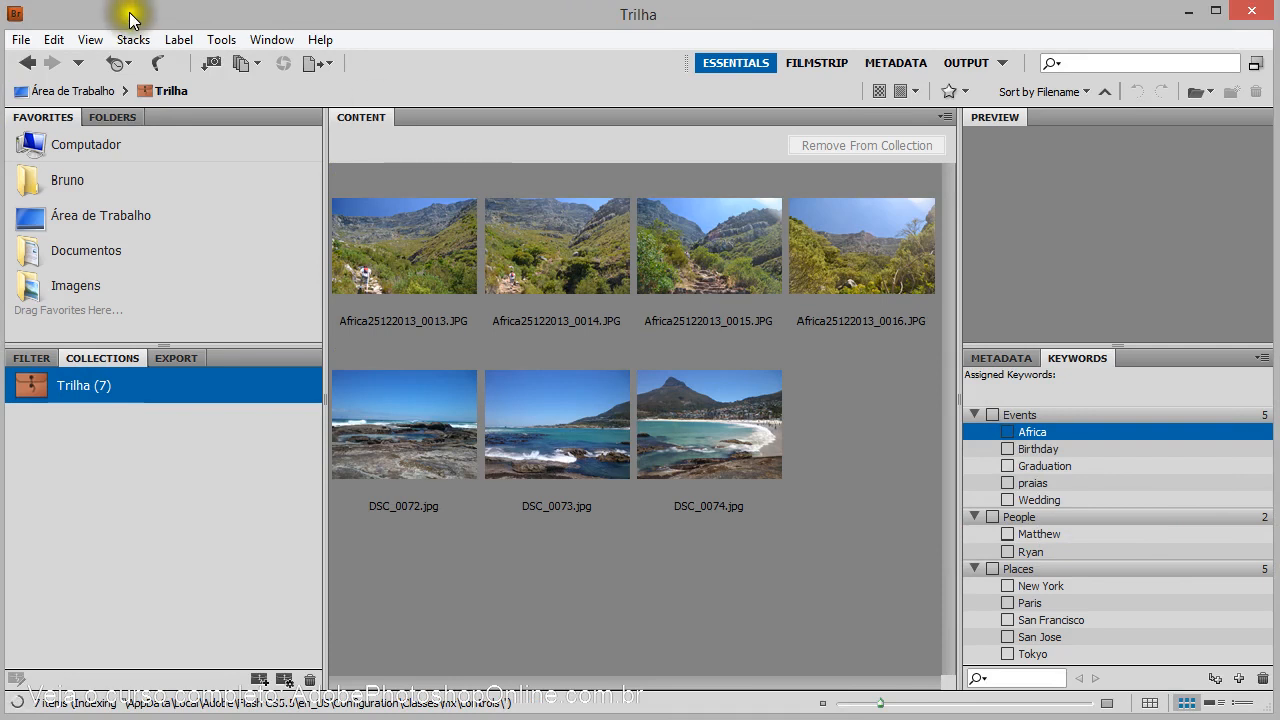
- Open the Photo Downloader, refresh the device list, and choose H:\<Camera or Card Reader> as the photo source
click(210, 62)
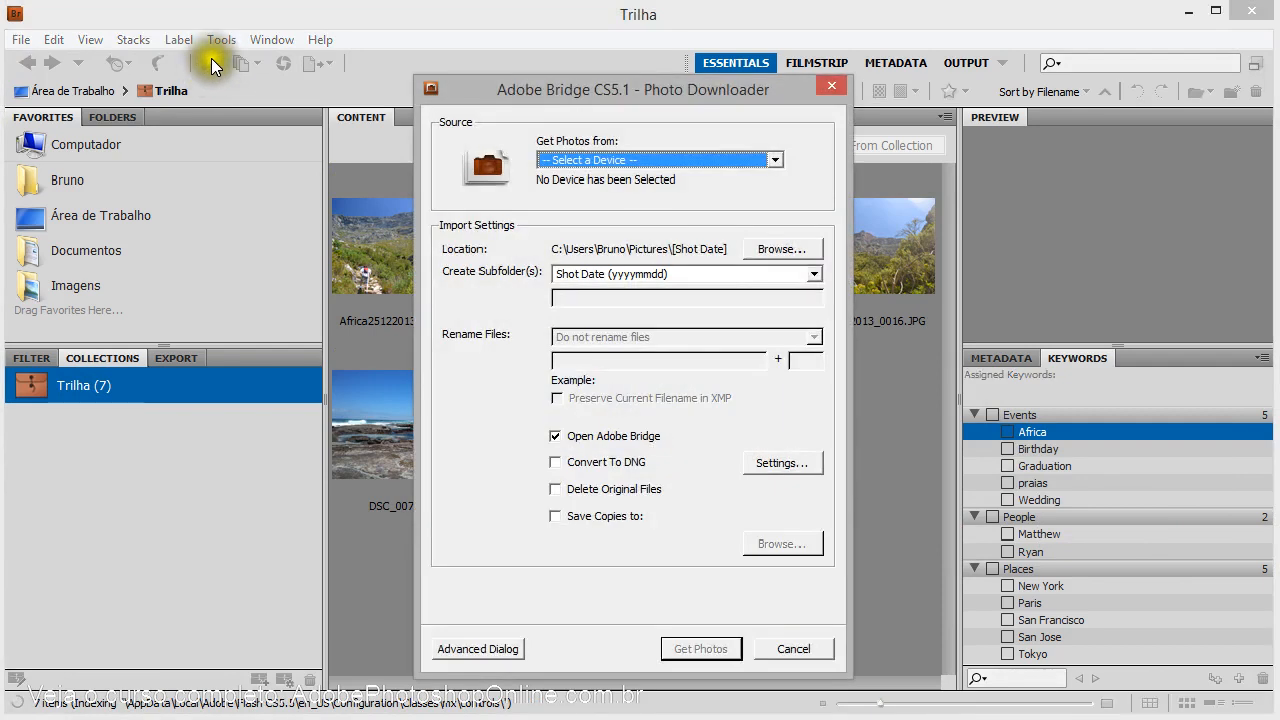
click(622, 161)
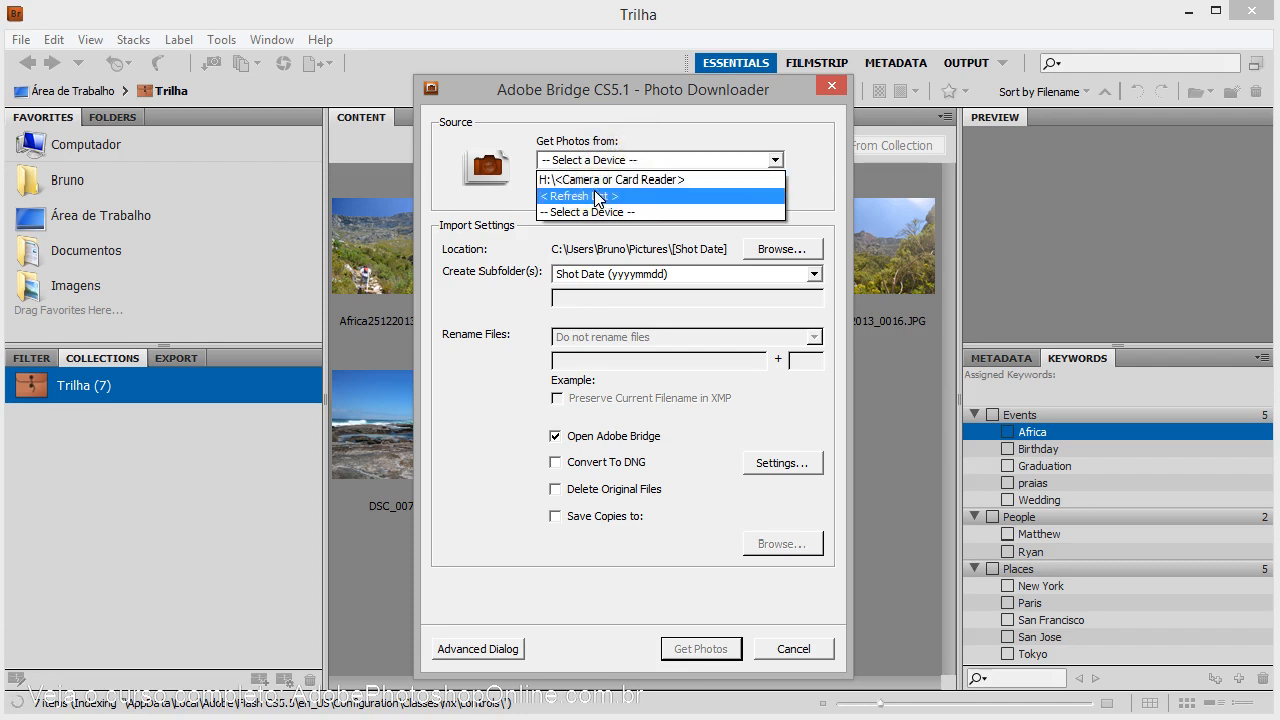
click(597, 199)
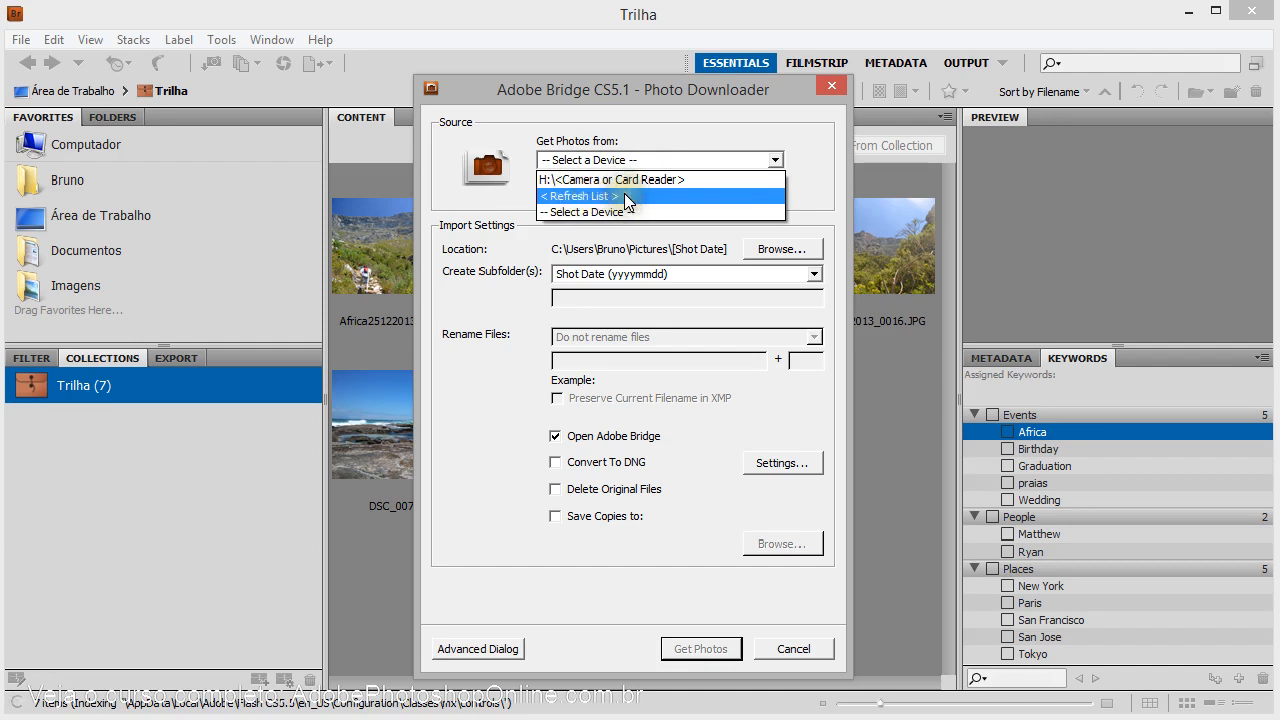
click(624, 194)
click(640, 160)
click(608, 176)
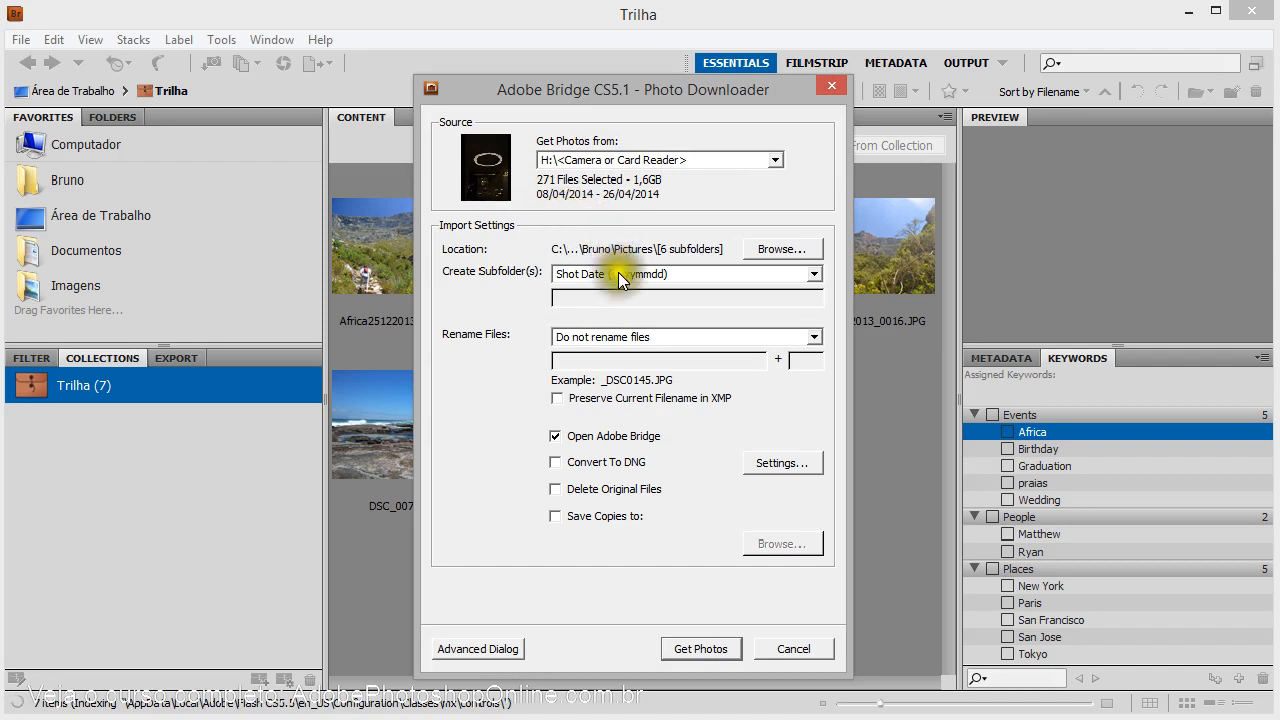
- Set the import location to the temporário folder inside Imagens
click(786, 248)
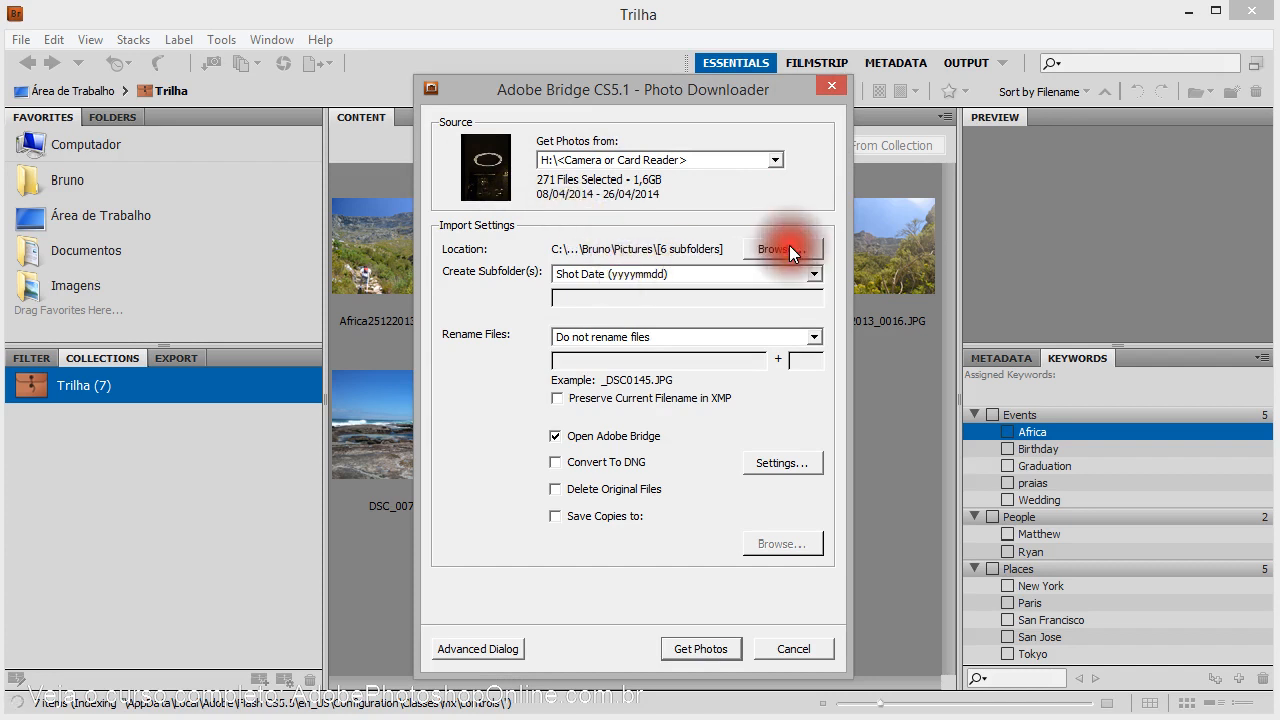
scroll(816, 360, down, 1)
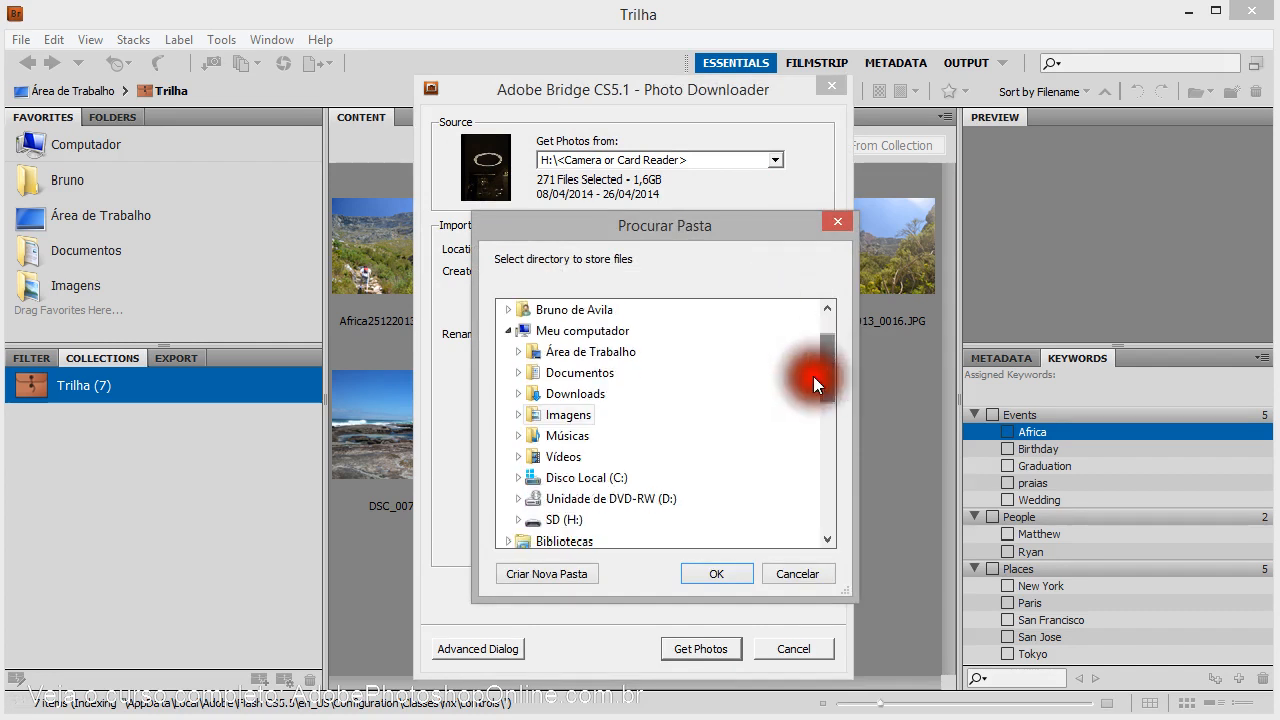
click(517, 414)
click(598, 479)
click(715, 574)
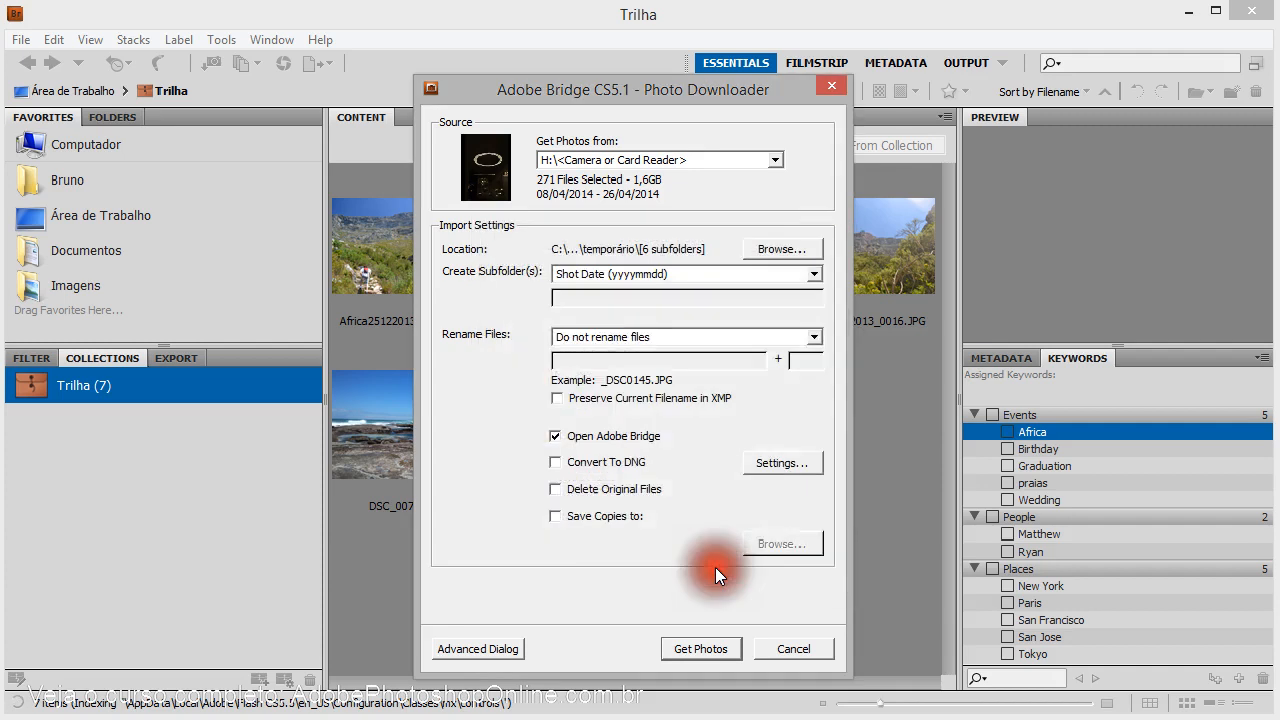
- Try the file renaming formats Shot Date (yyyymmdd) and Shot Date (ddmmyy) for the imported photos
click(629, 337)
click(609, 332)
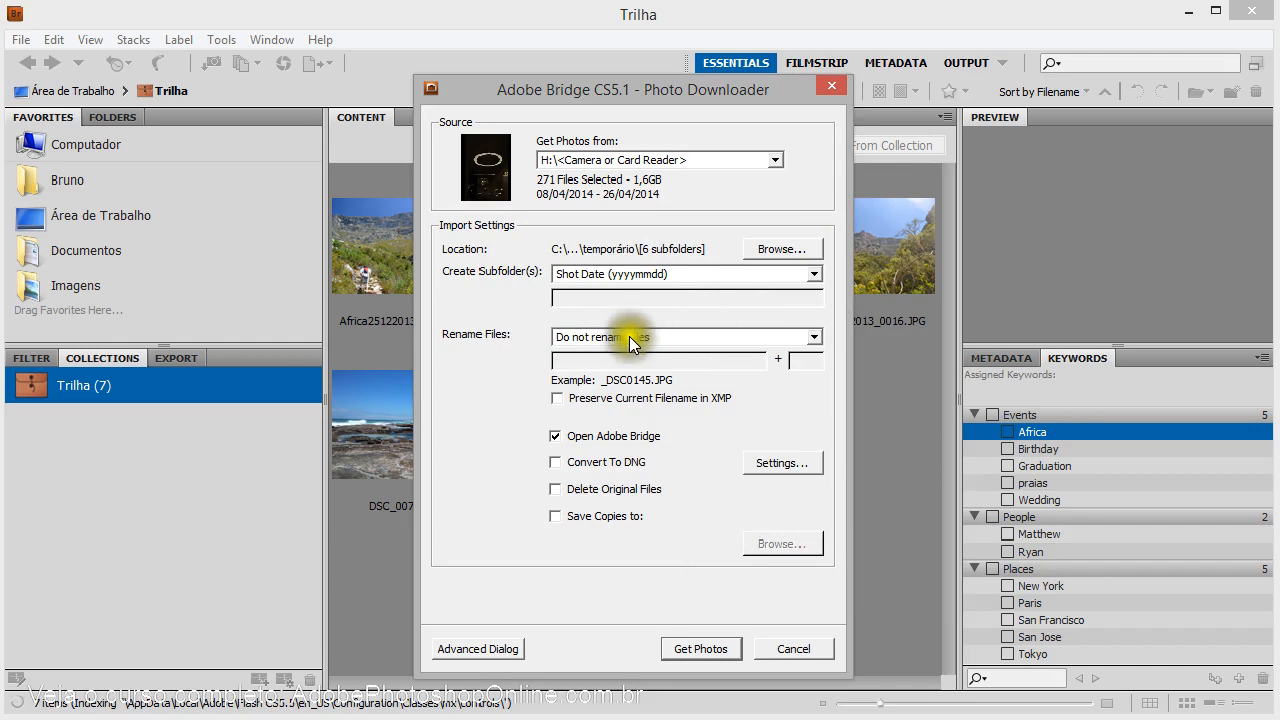
click(813, 336)
click(813, 336)
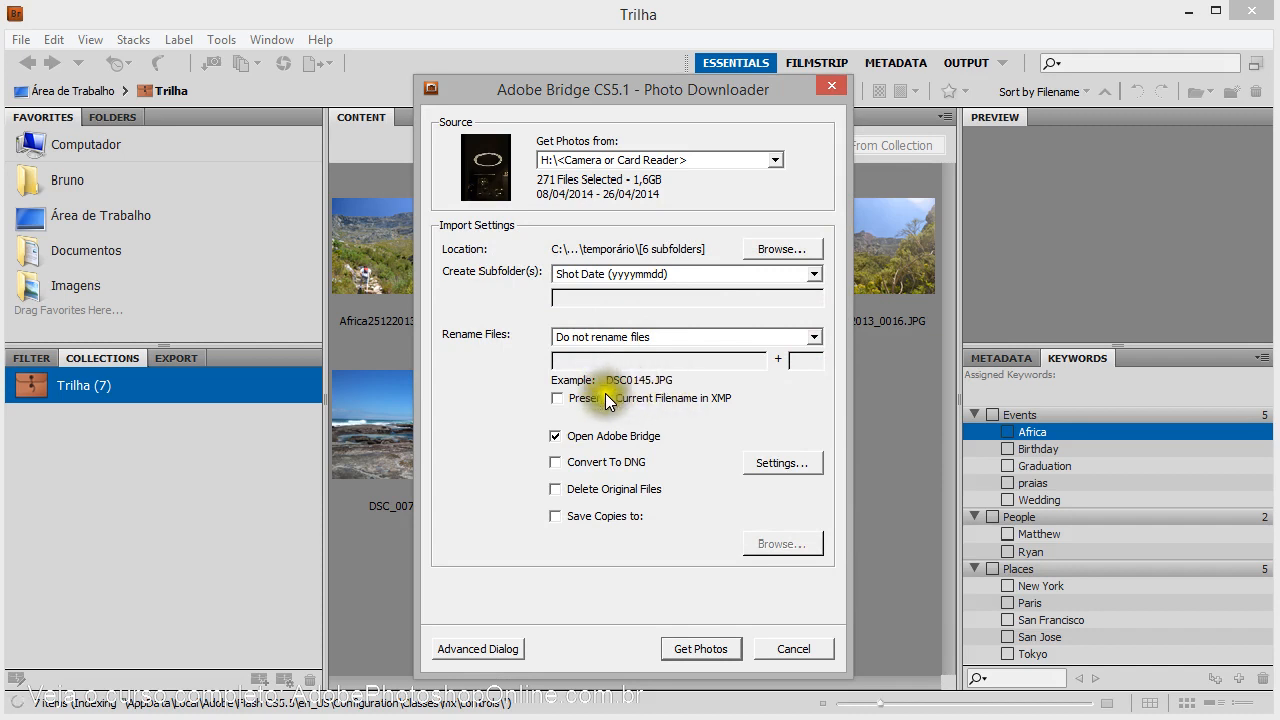
click(815, 337)
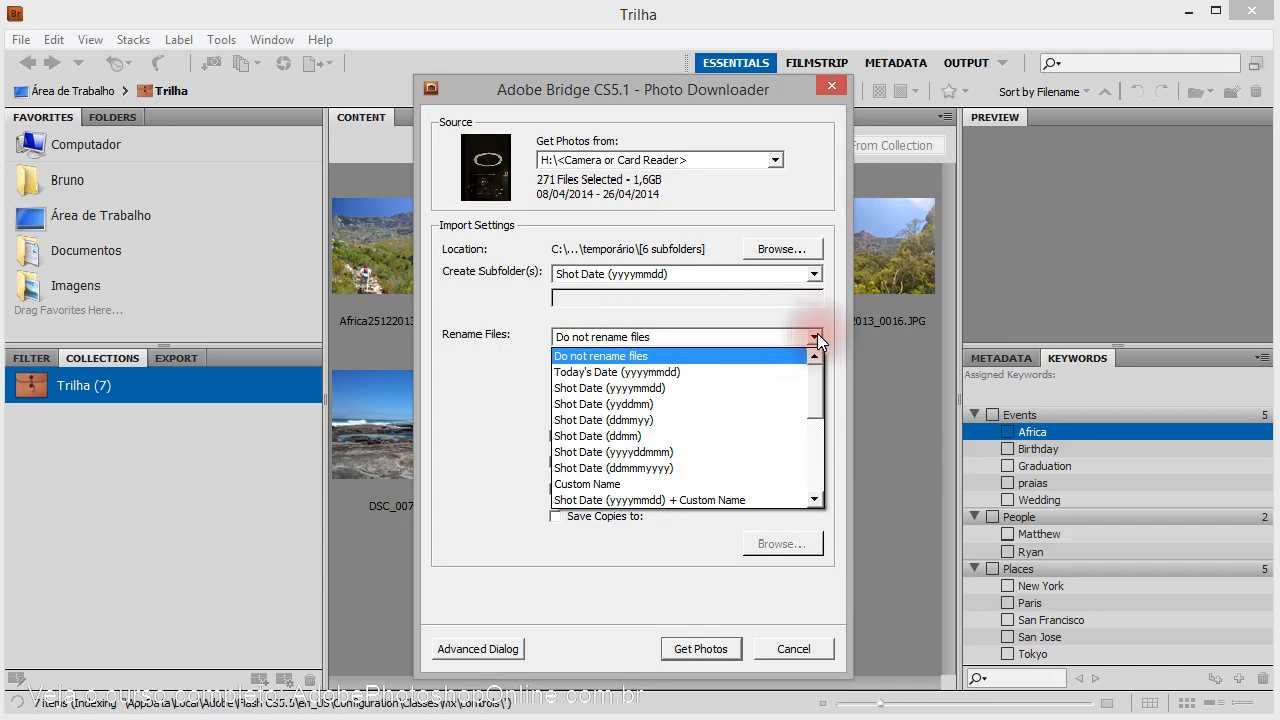
mouse_move(813, 372)
mouse_down()
mouse_move(813, 432)
mouse_move(811, 371)
mouse_up()
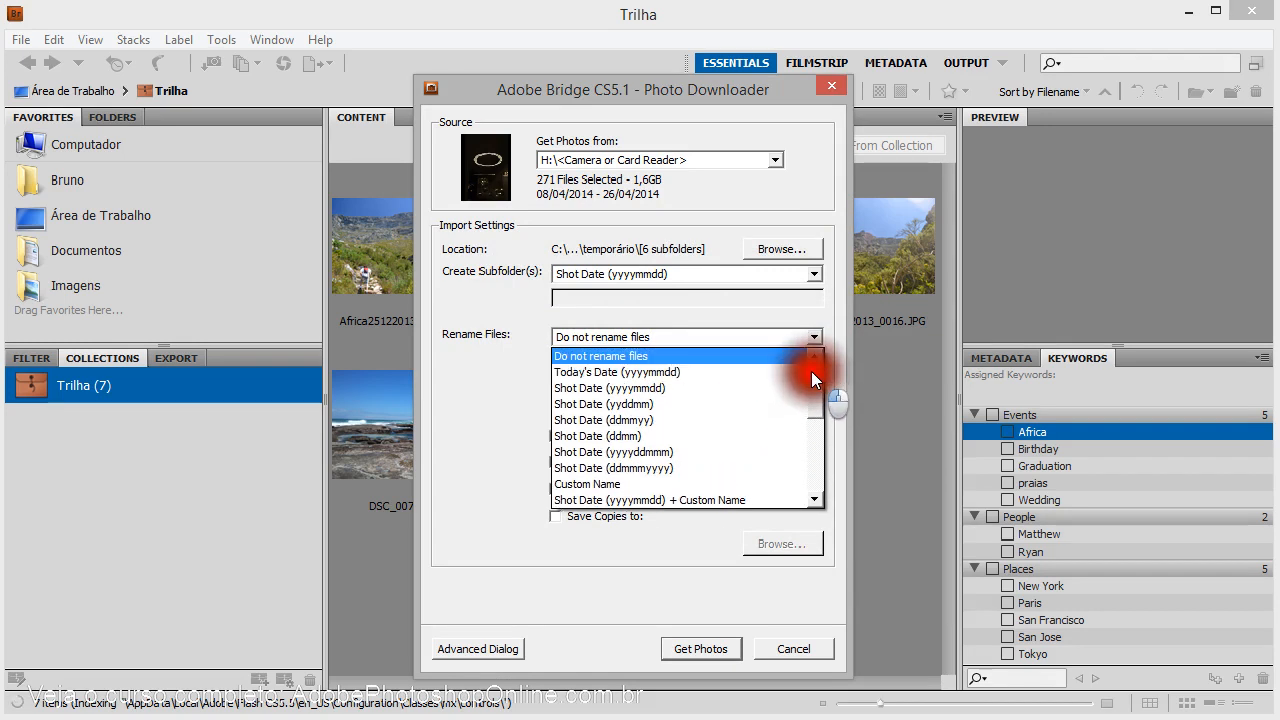
click(706, 388)
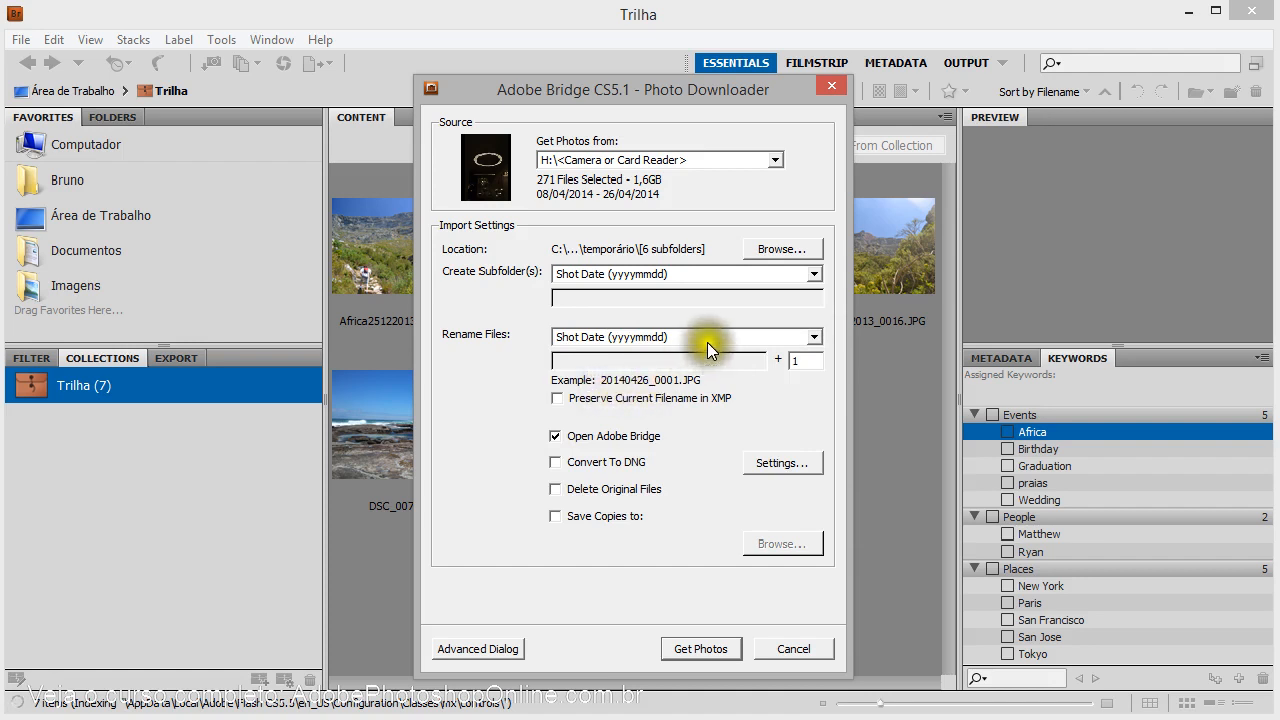
click(662, 337)
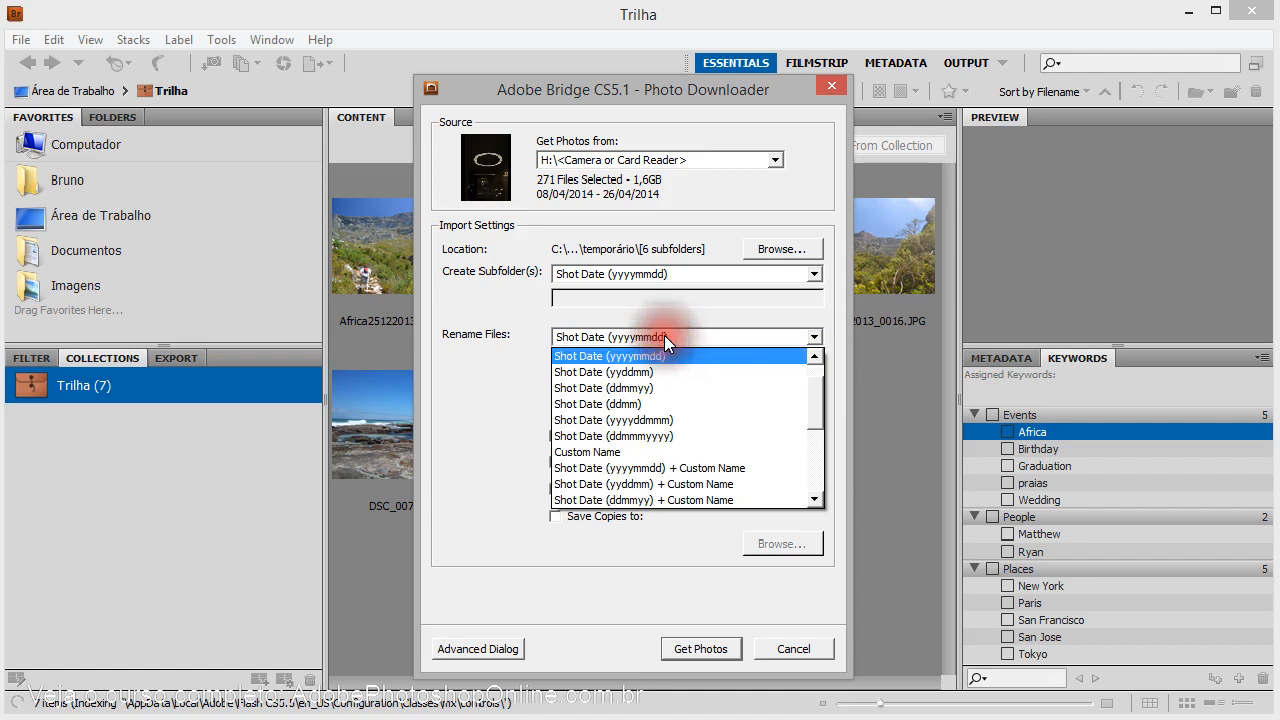
click(649, 389)
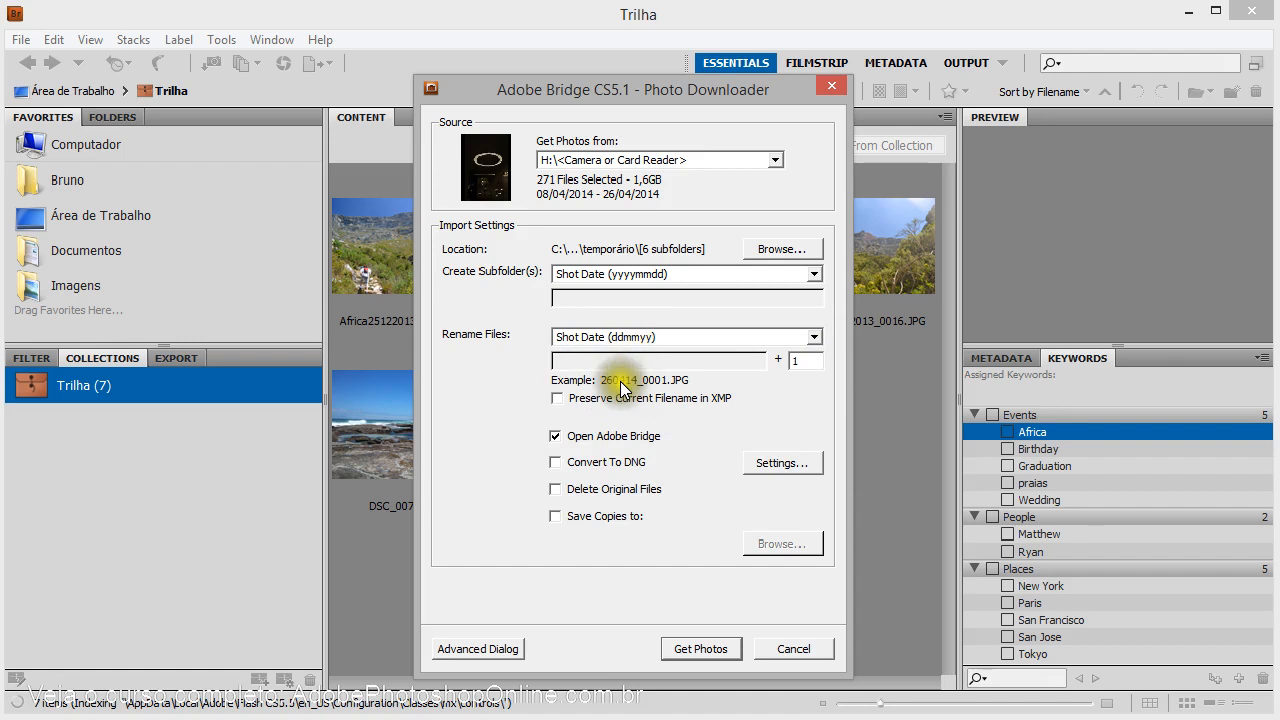
- Try the file renaming format Custom Name + Shot Date (yyyymmdd) for the imported photos
click(670, 337)
drag(812, 388, 807, 439)
click(712, 388)
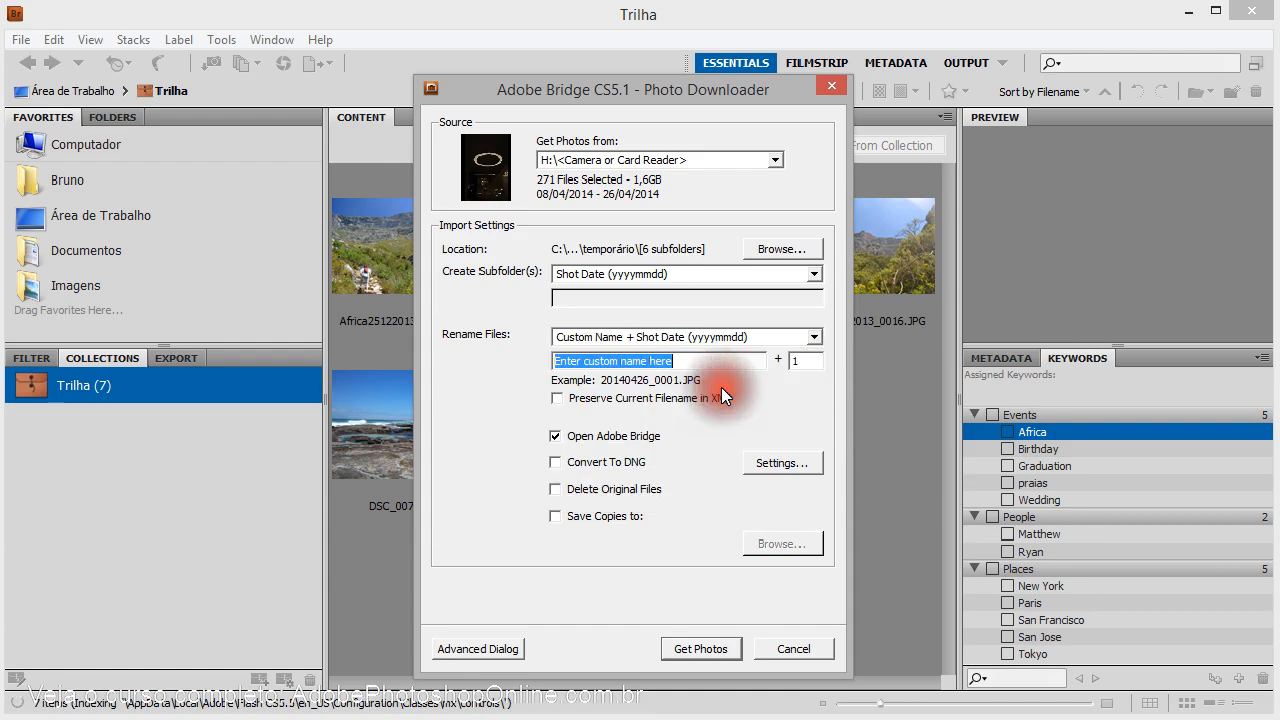
click(681, 359)
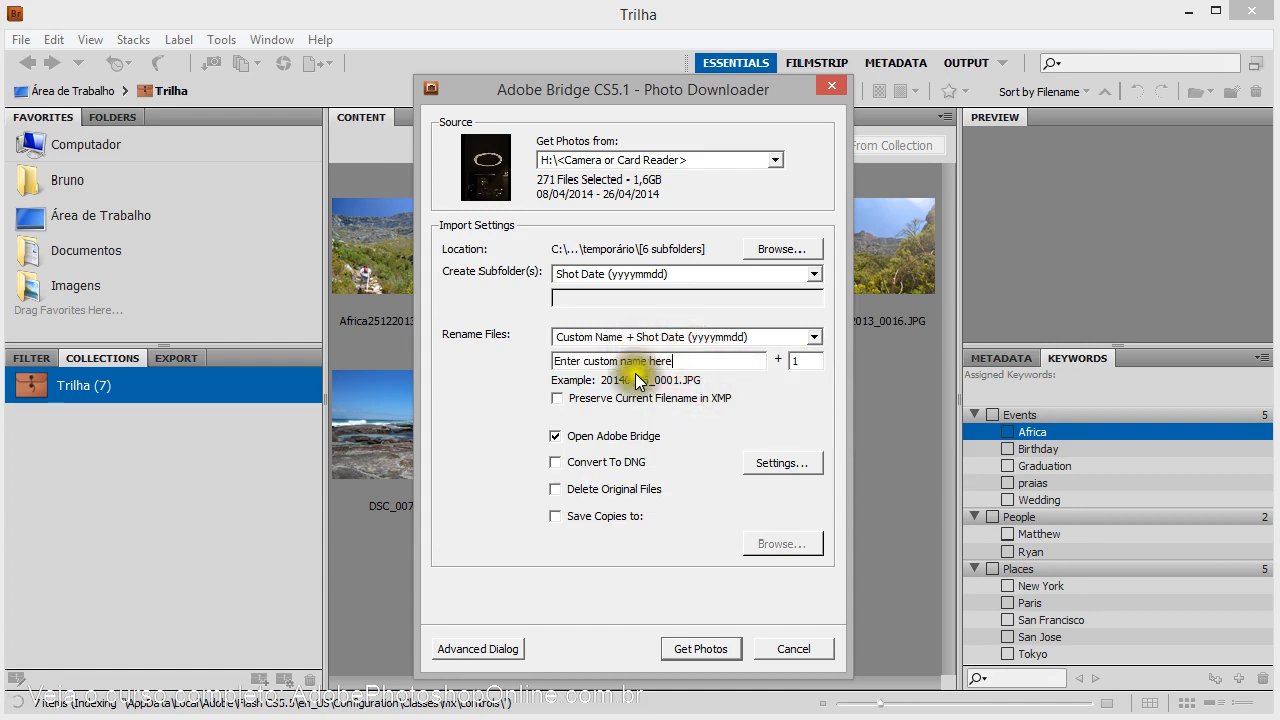
- Set the file renaming to Custom Name + Shot Date (ddmmyy) with iluminacao as the custom name
click(673, 337)
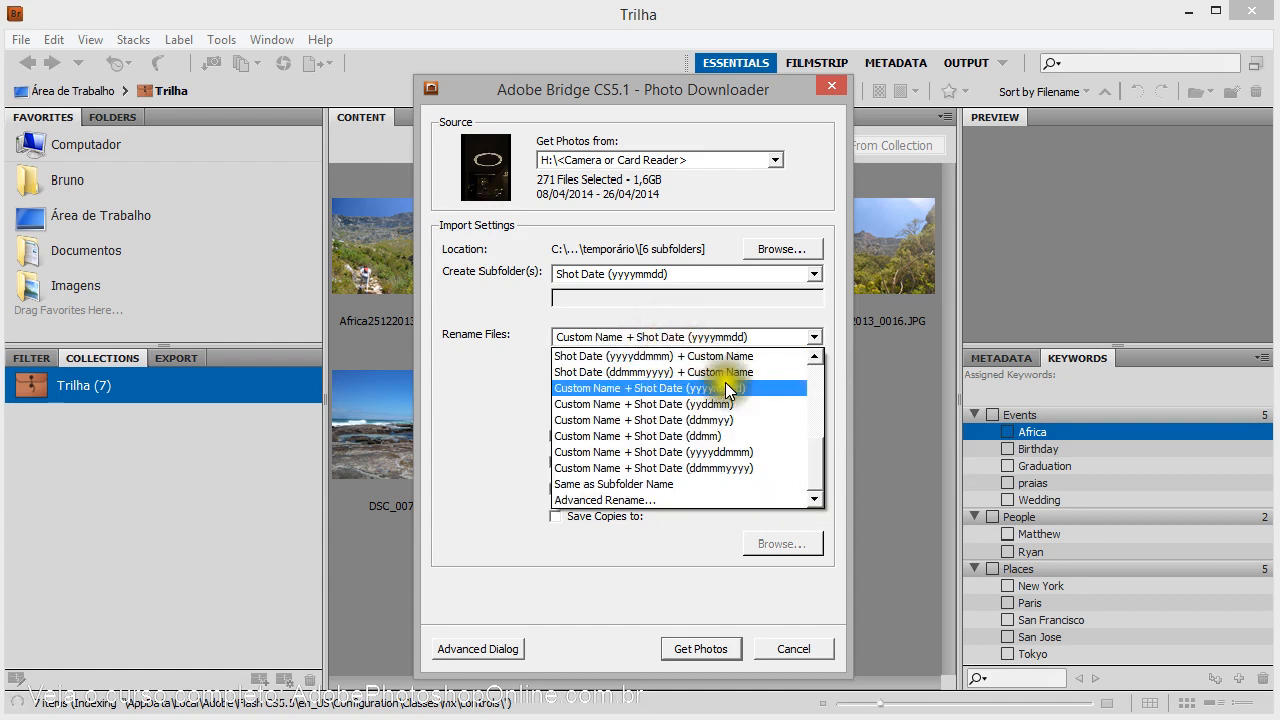
click(728, 420)
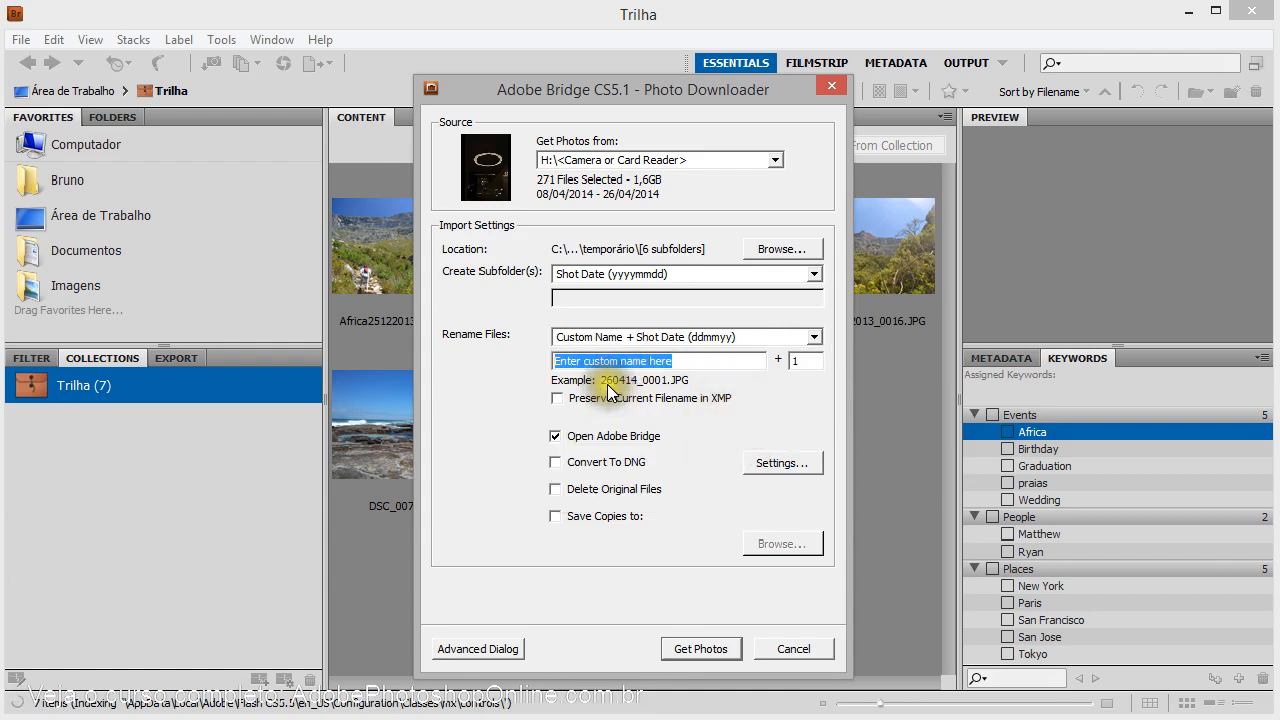
click(712, 358)
drag(712, 358, 456, 362)
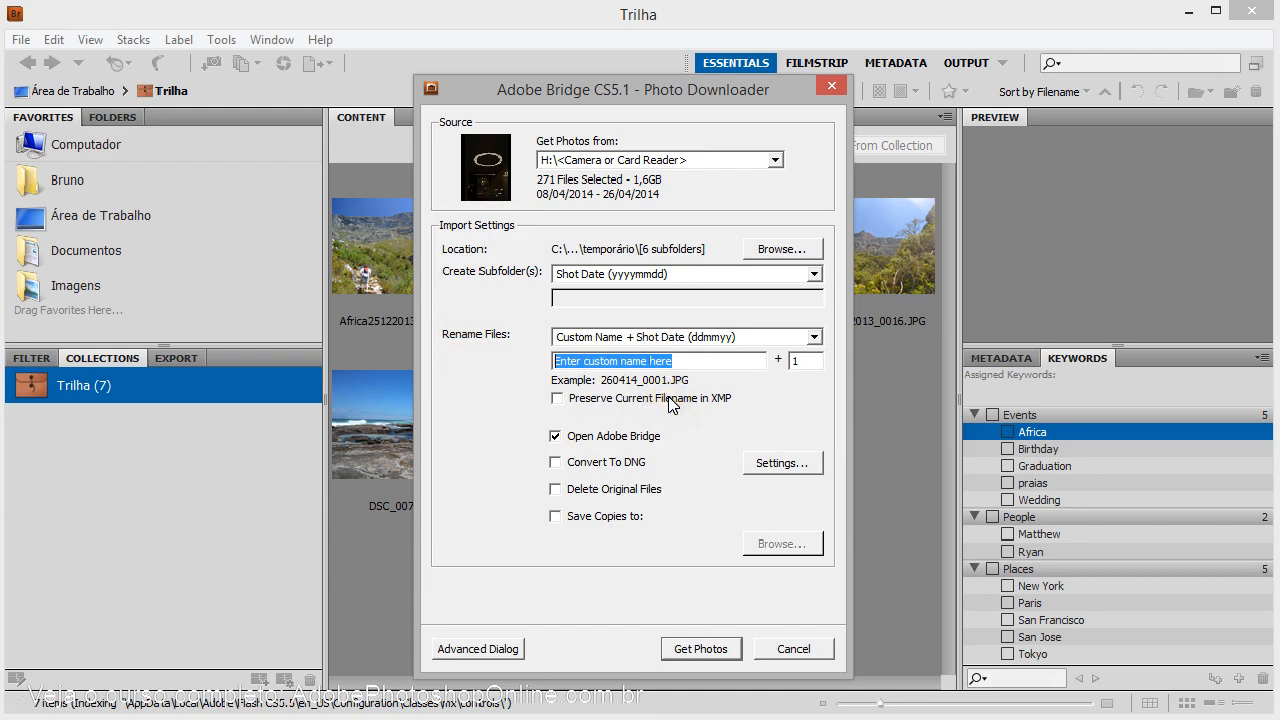
text(a)
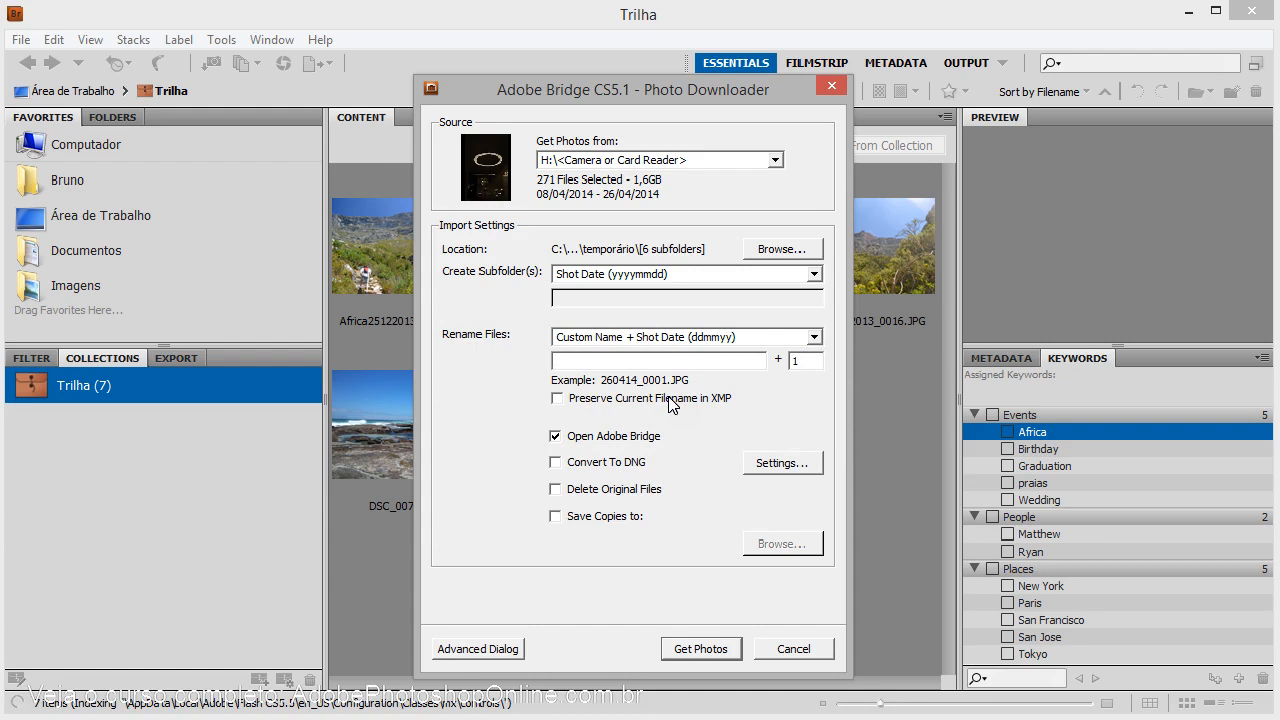
text(luminacao)
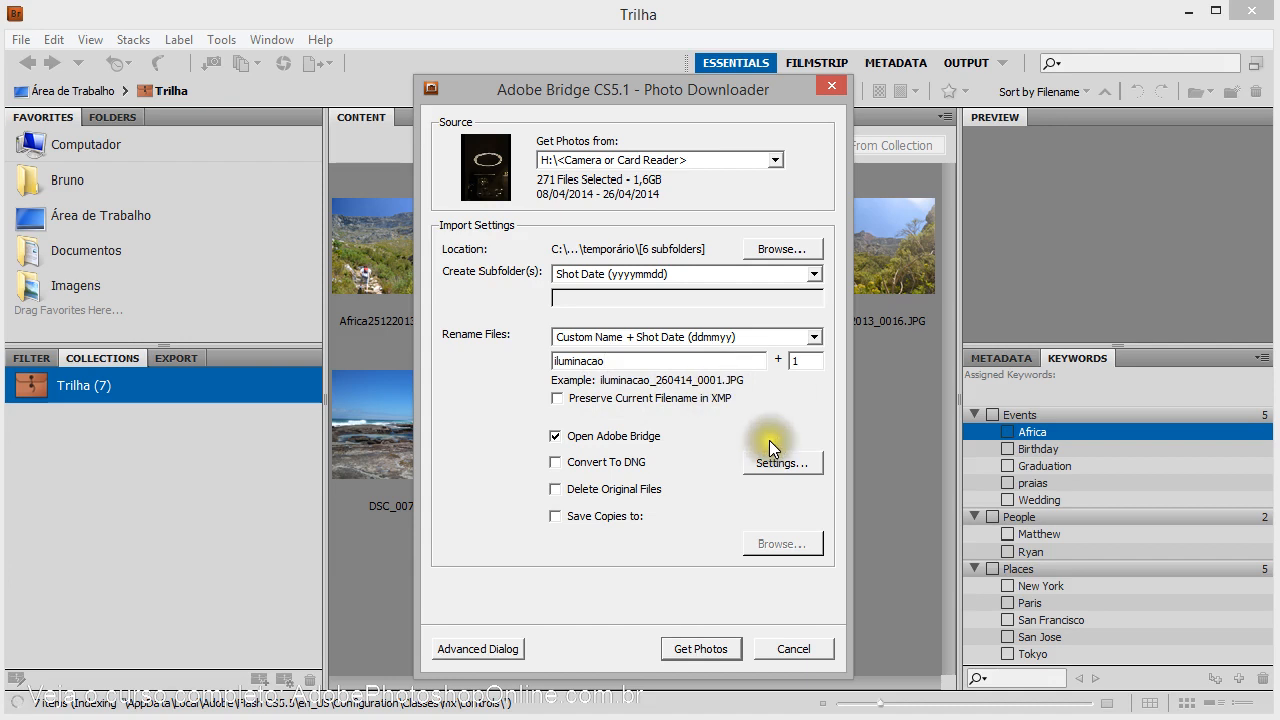
- Start importing the photos from the card reader, and stop the copying before all files are transferred
click(705, 648)
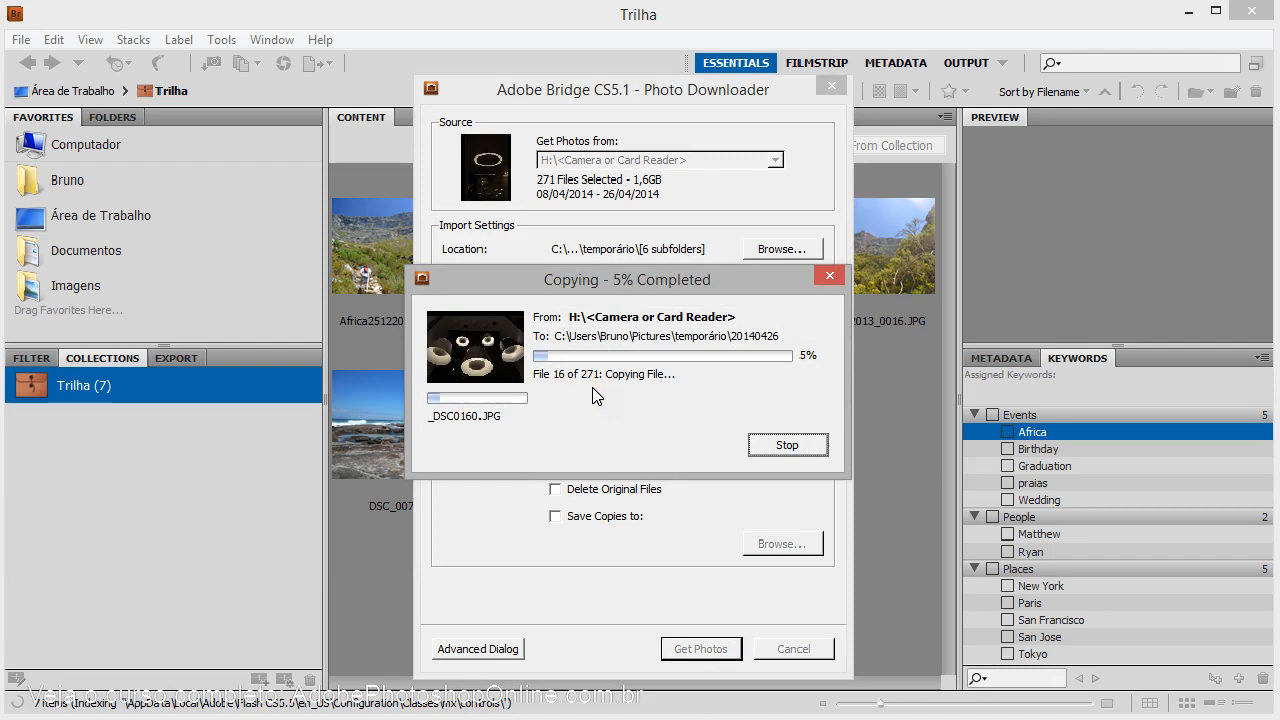
click(788, 444)
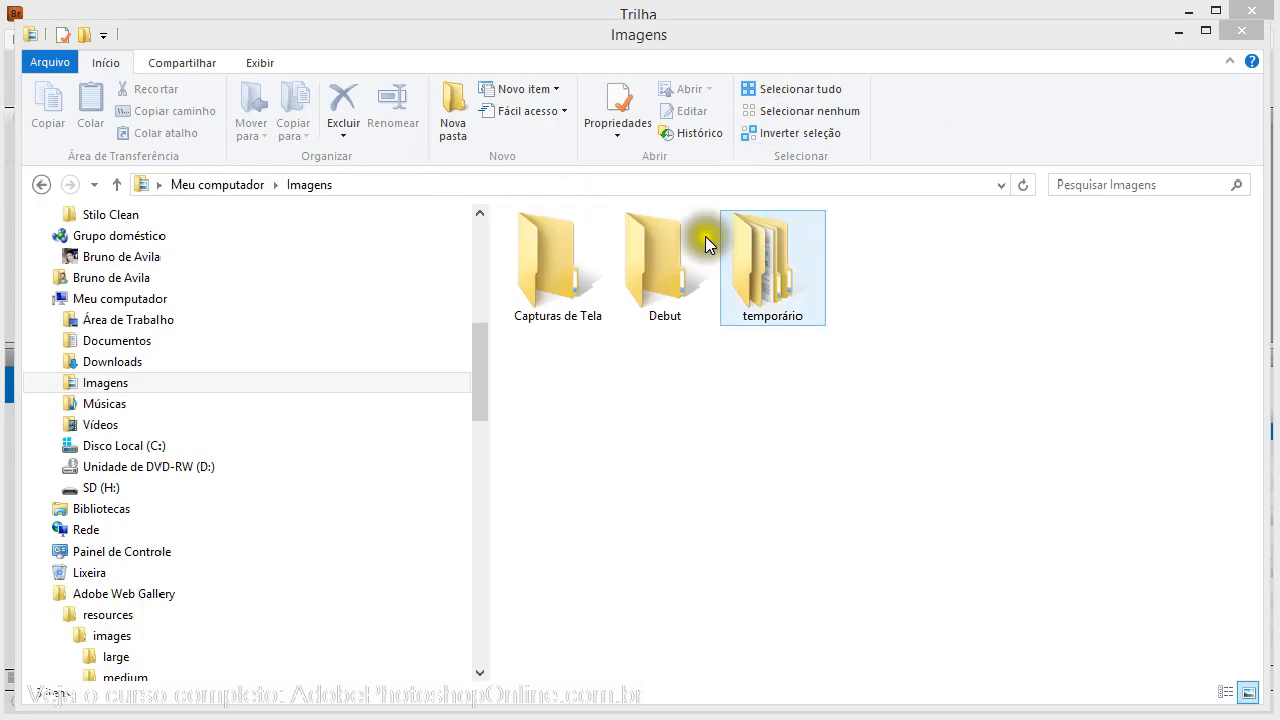
- In File Explorer, open the 20140426 subfolder of temporário and examine the file names of the imported photos
click(764, 270)
double_click(763, 290)
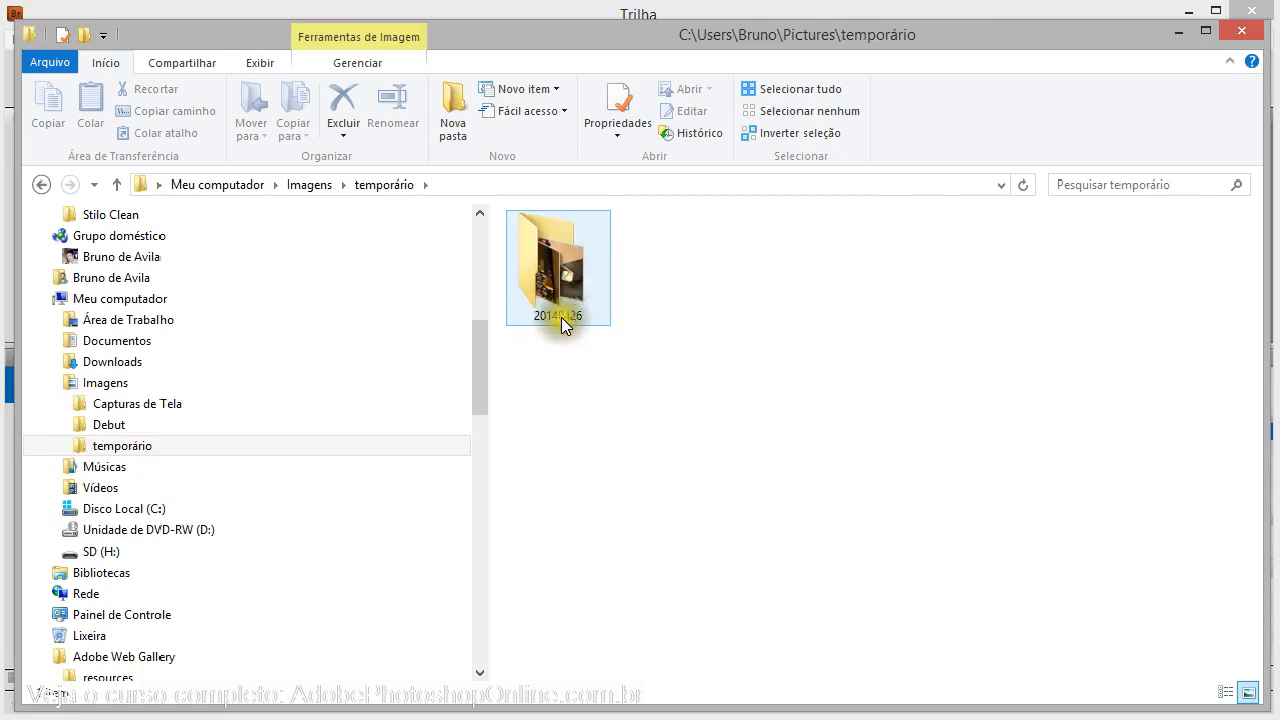
double_click(546, 240)
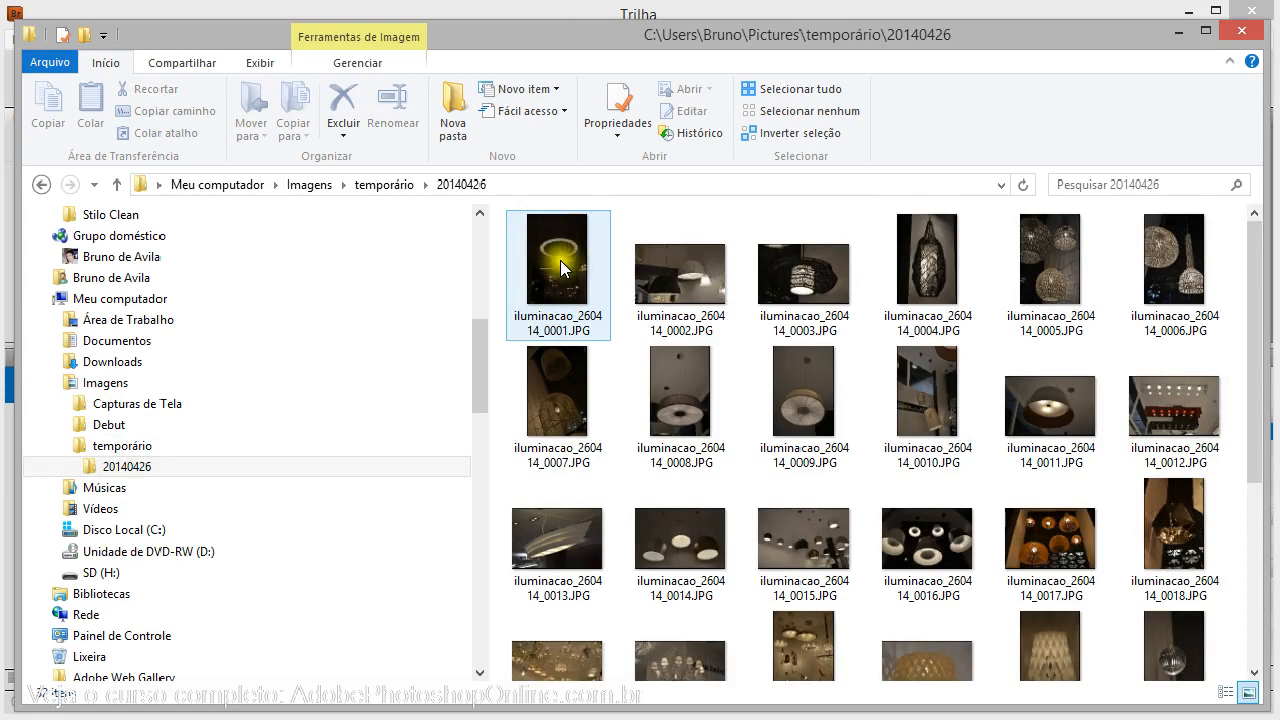
click(528, 314)
click(685, 327)
click(771, 320)
click(956, 325)
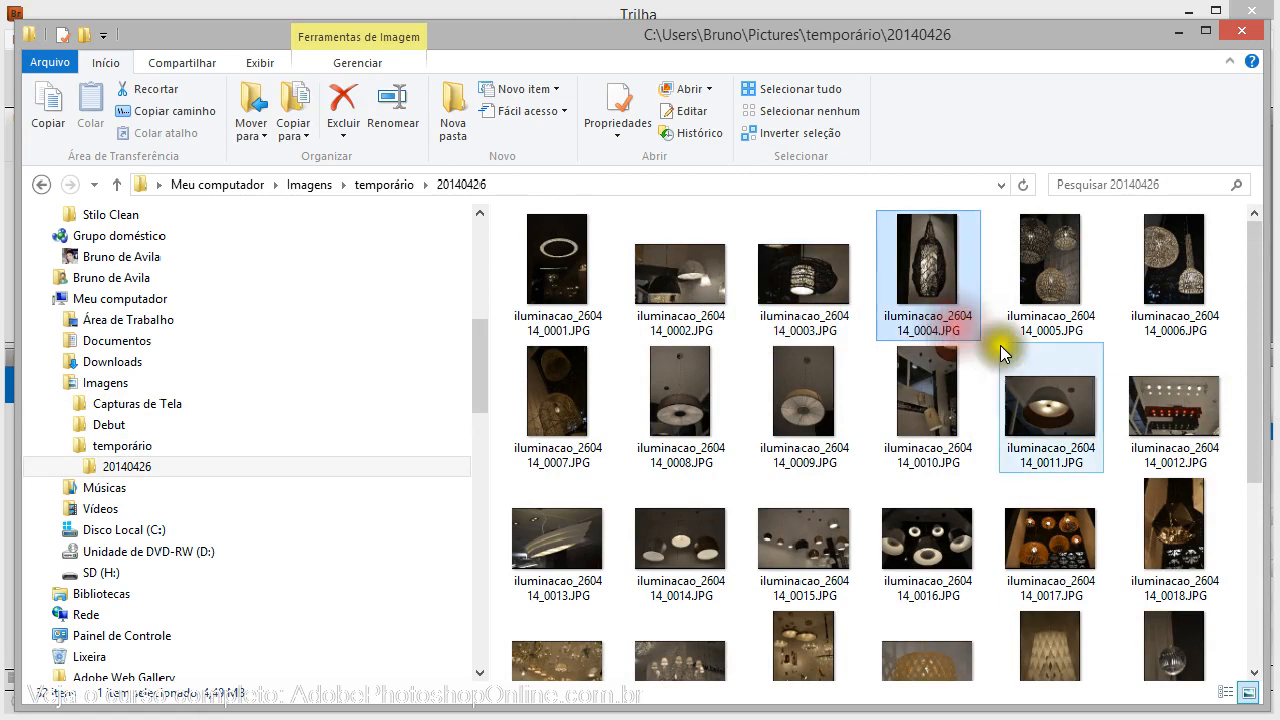
drag(1257, 349, 1261, 259)
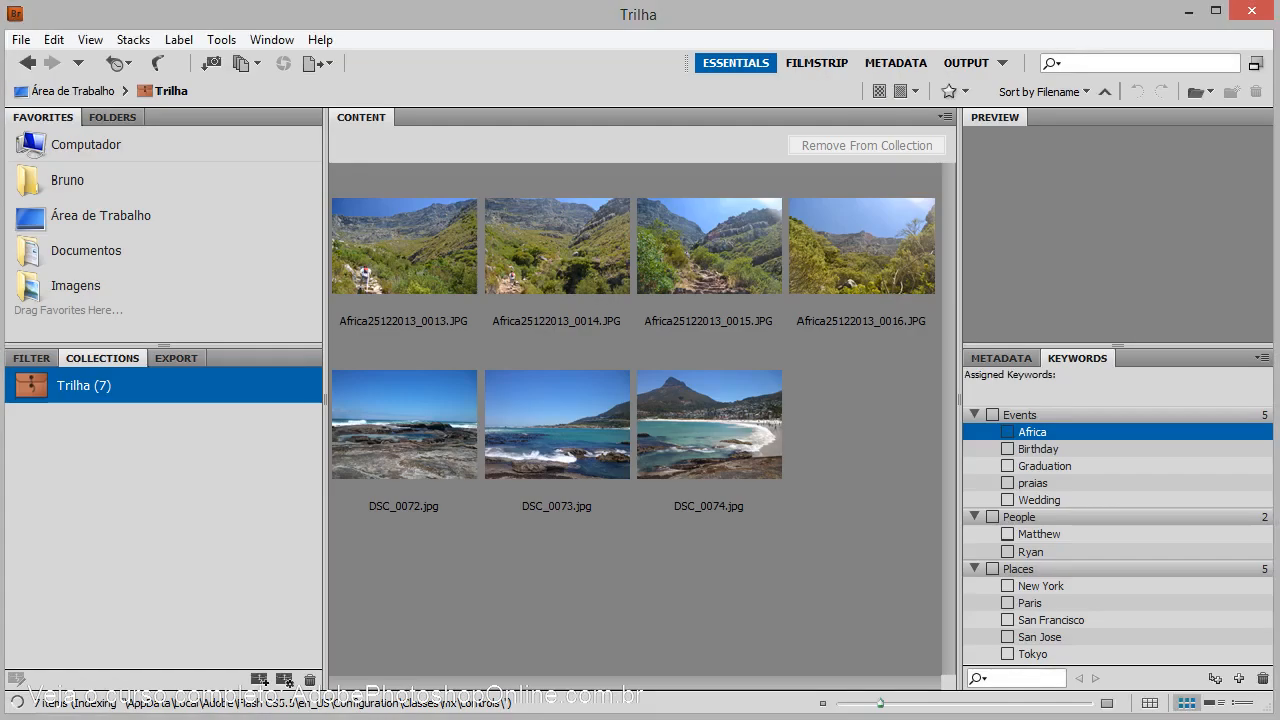
- In Adobe Bridge, run a quick search for iluminacao in Área de Trabalho and its subfolders
click(1081, 60)
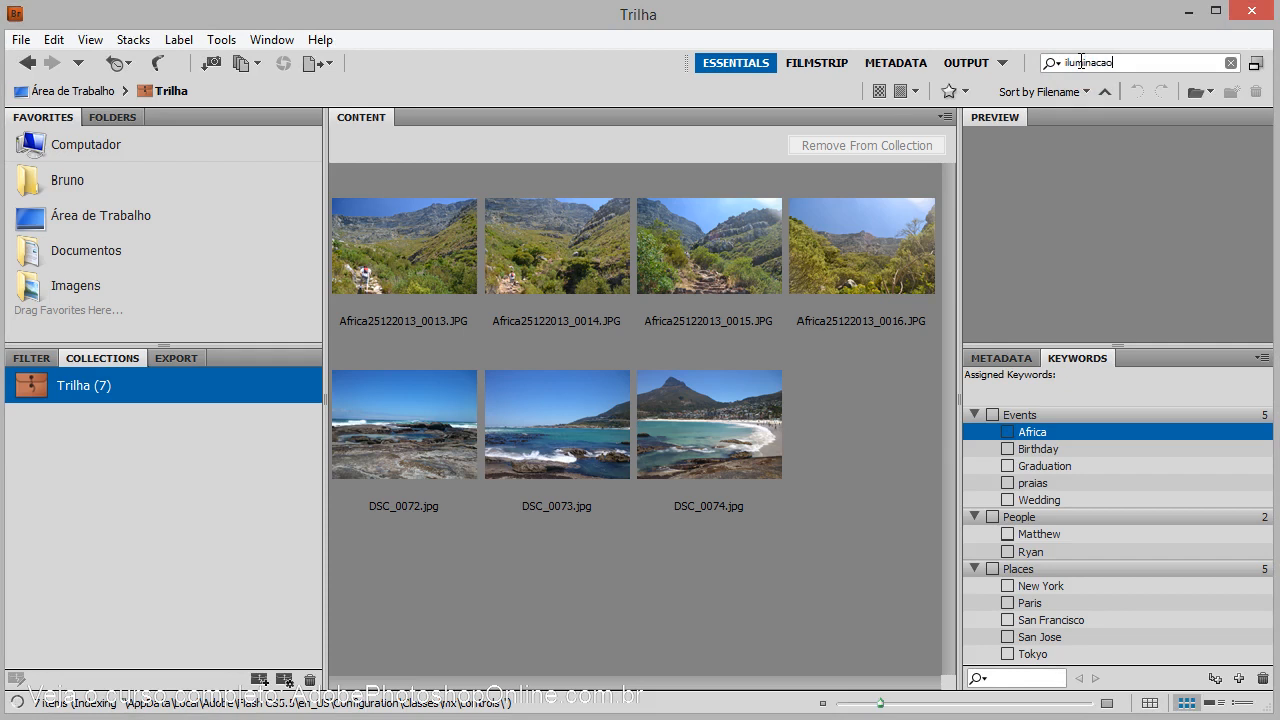
key(Return)
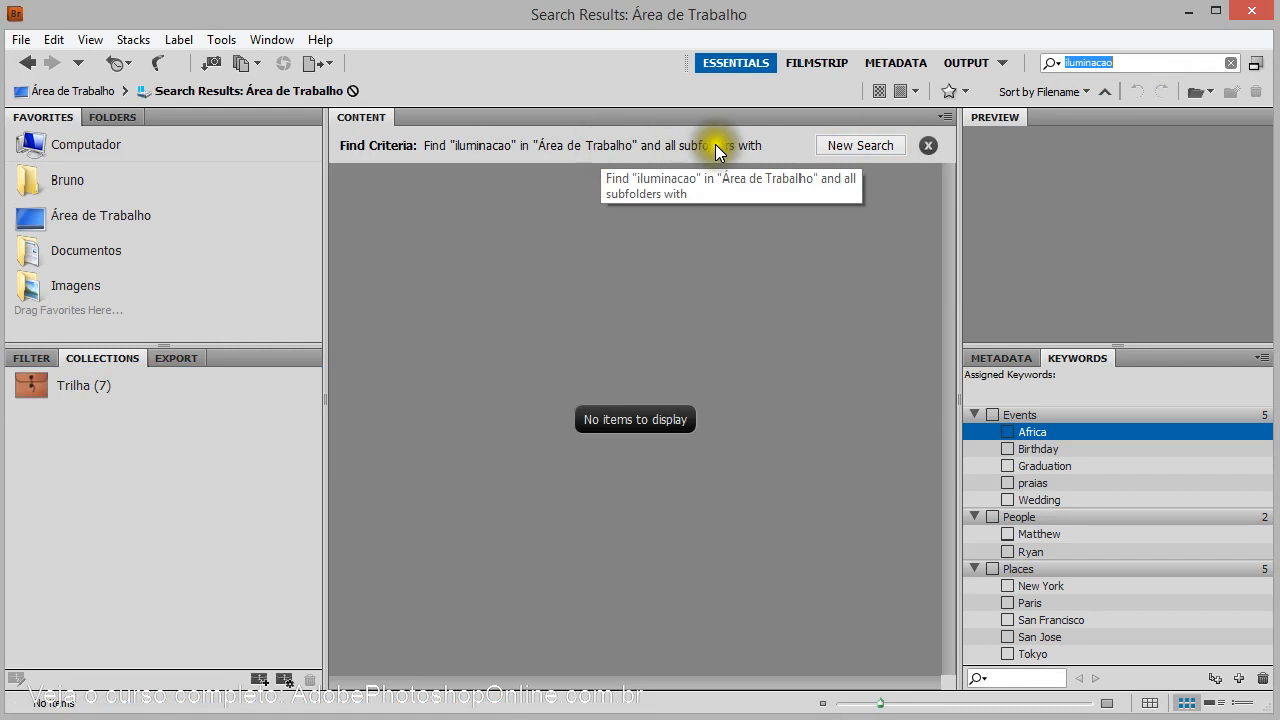
- Run a new search in Imagens for files whose filename contains iluminacao
click(868, 145)
click(508, 244)
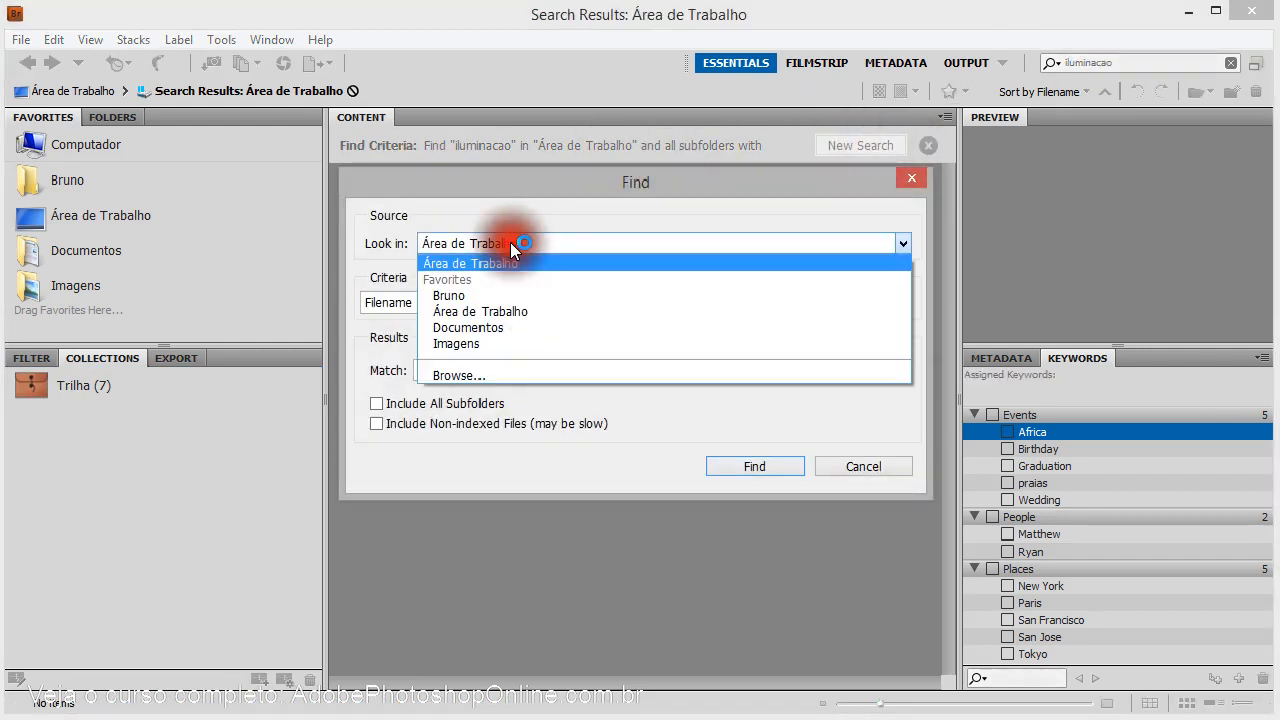
click(505, 343)
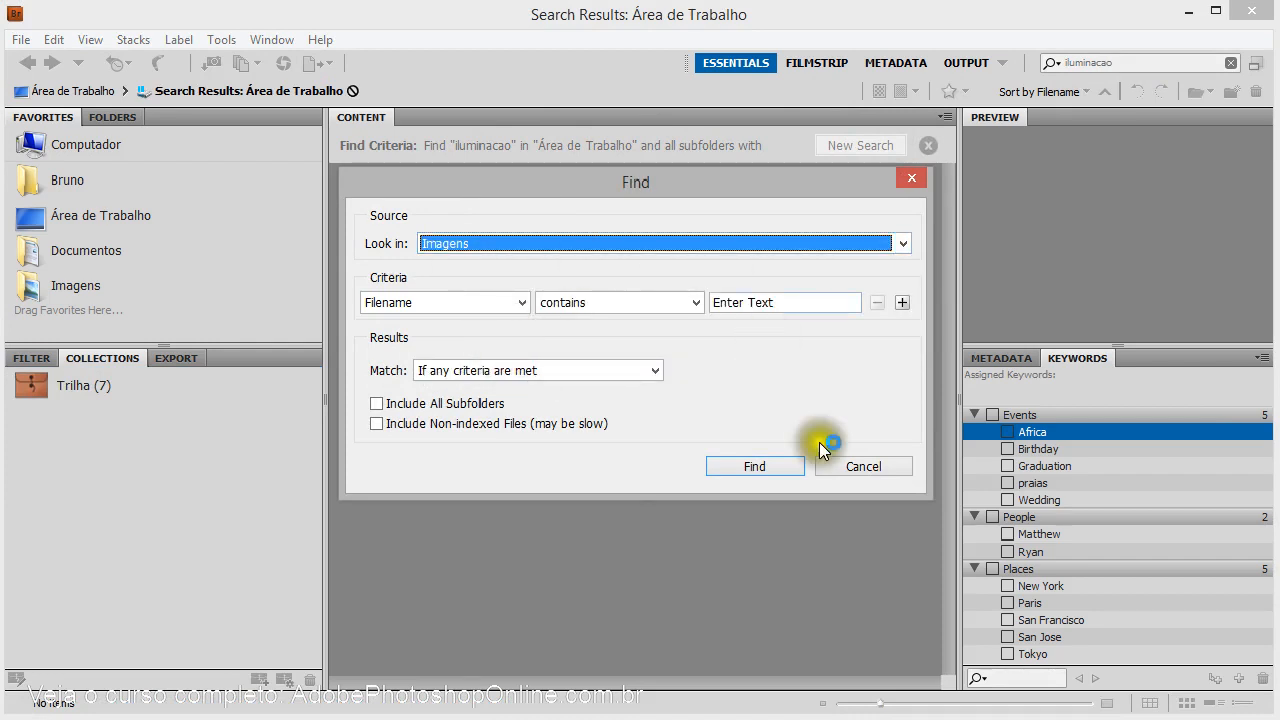
click(785, 300)
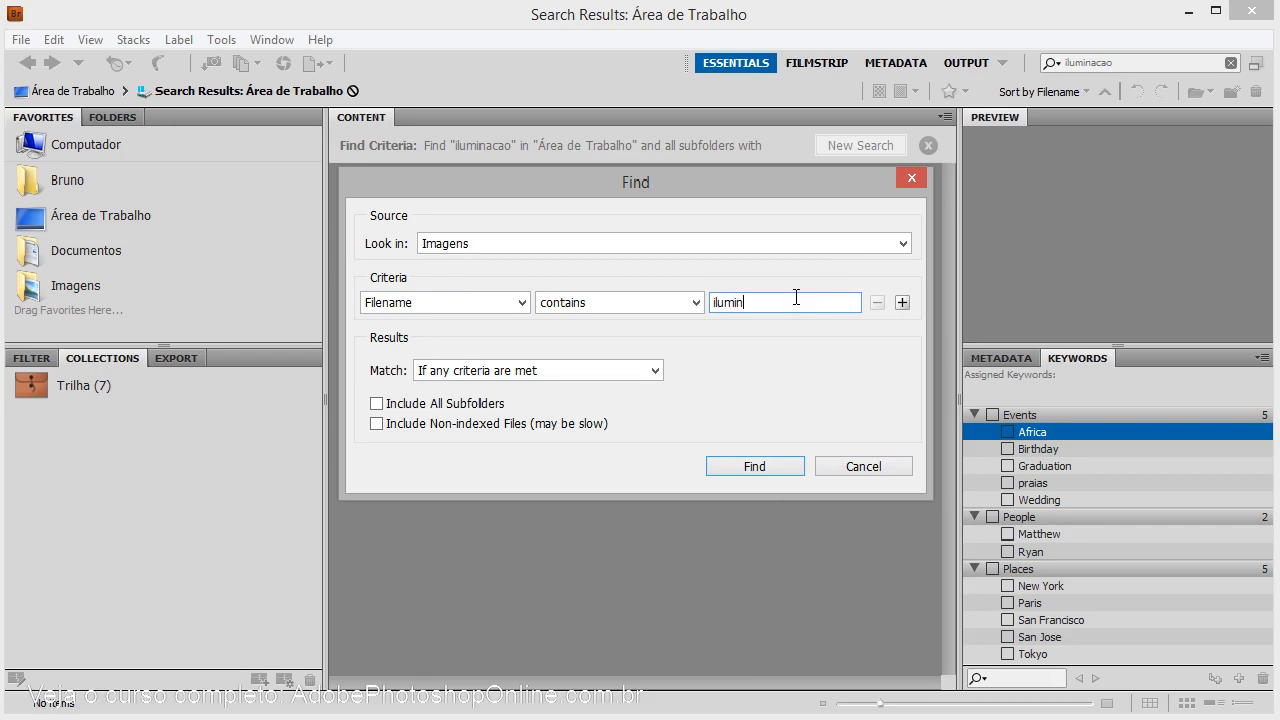
text(iluminacao)
click(762, 465)
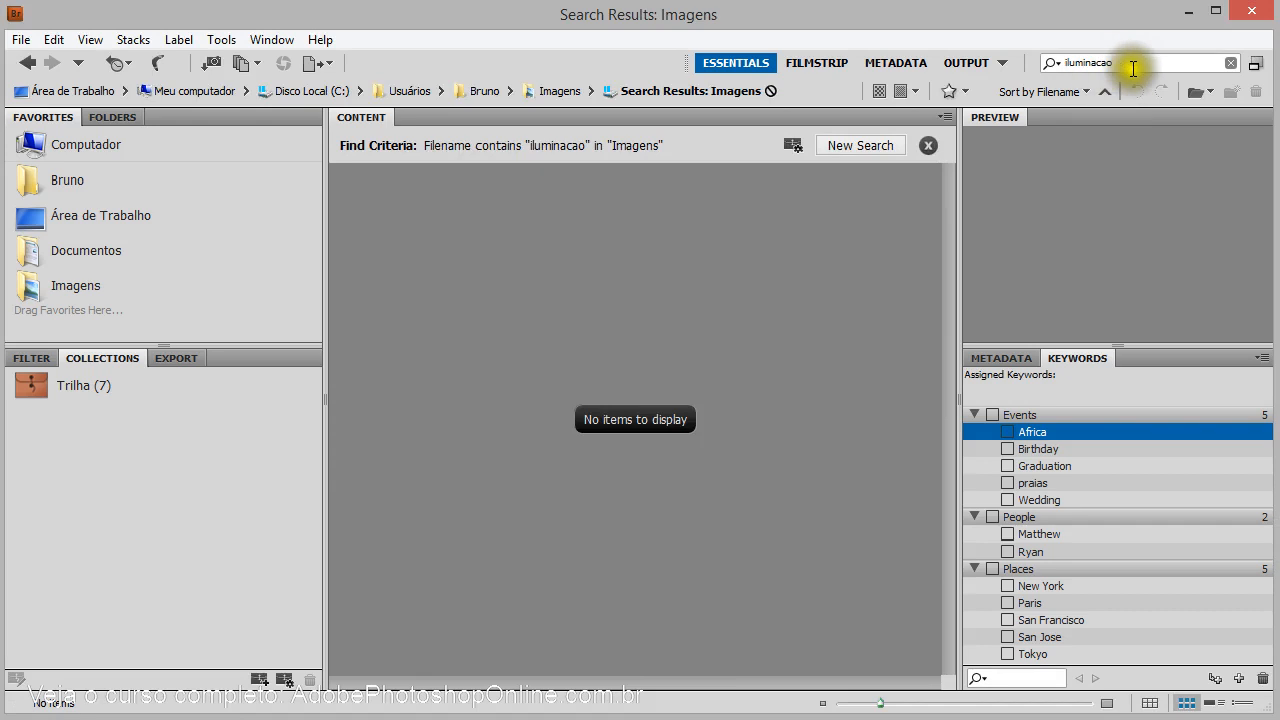
- Repeat the quick search for iluminacao, and set up a new search that includes non-indexed files
key(Return)
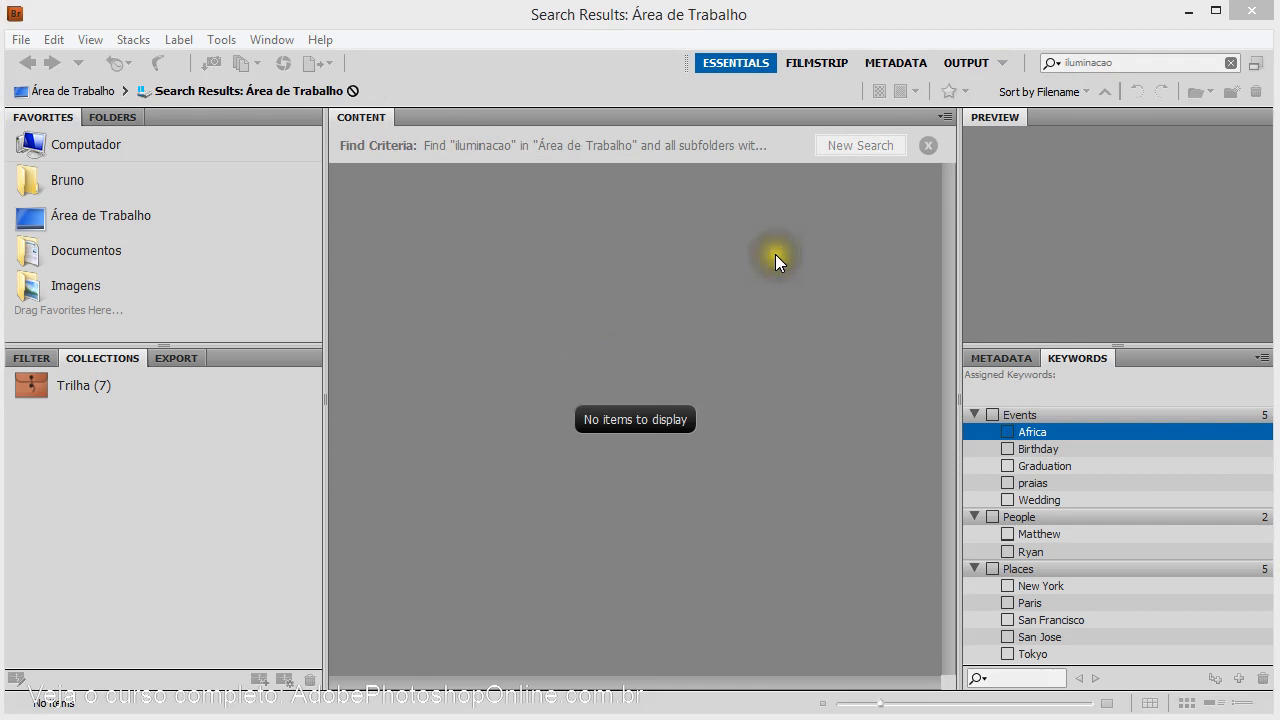
click(850, 145)
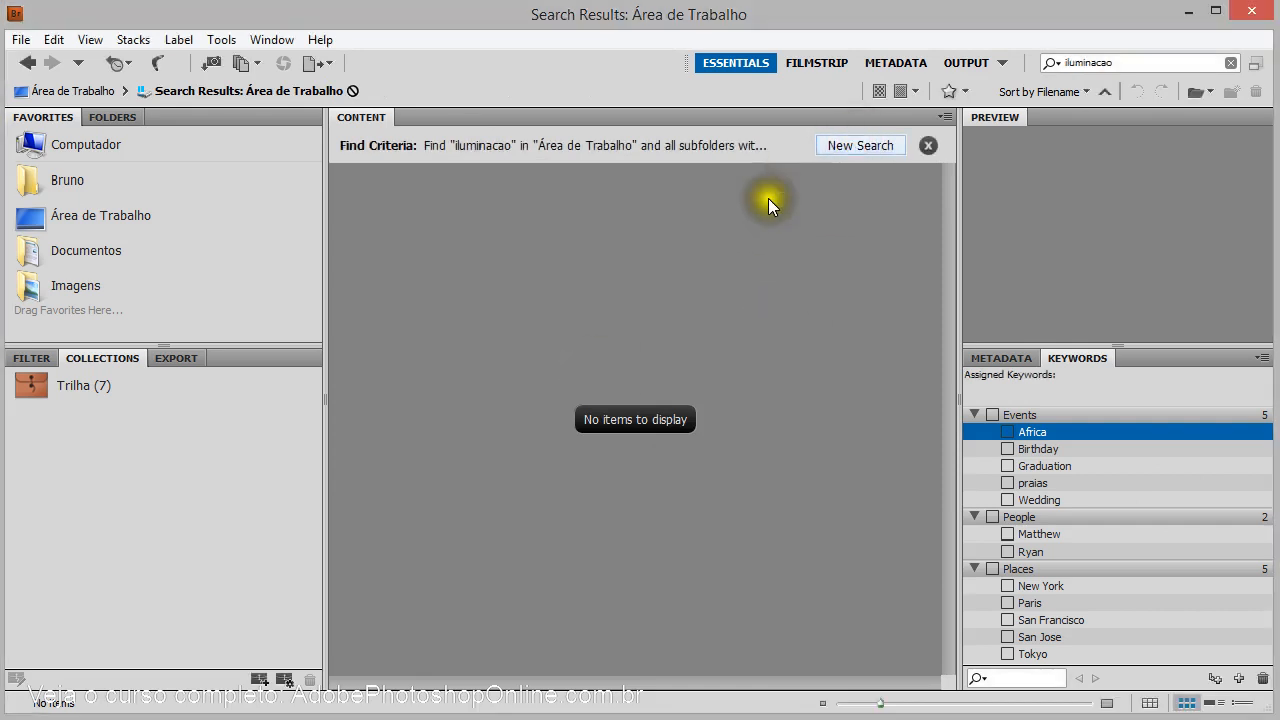
click(852, 147)
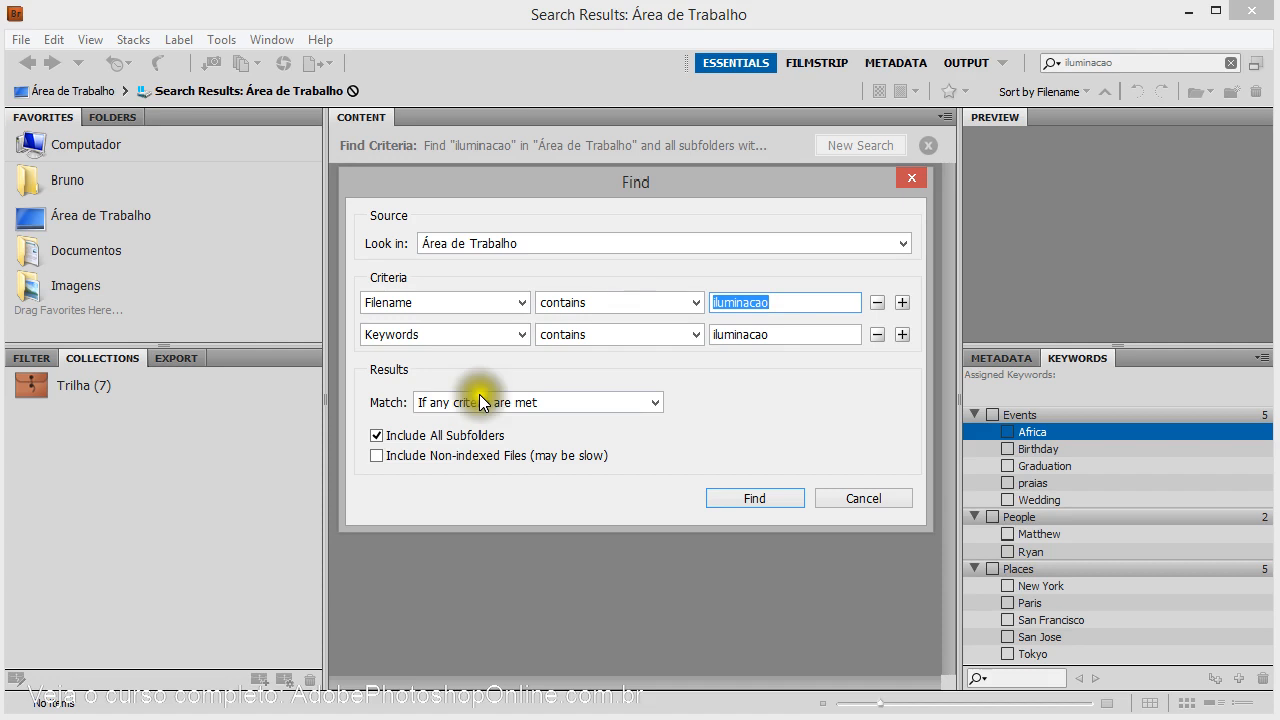
click(379, 457)
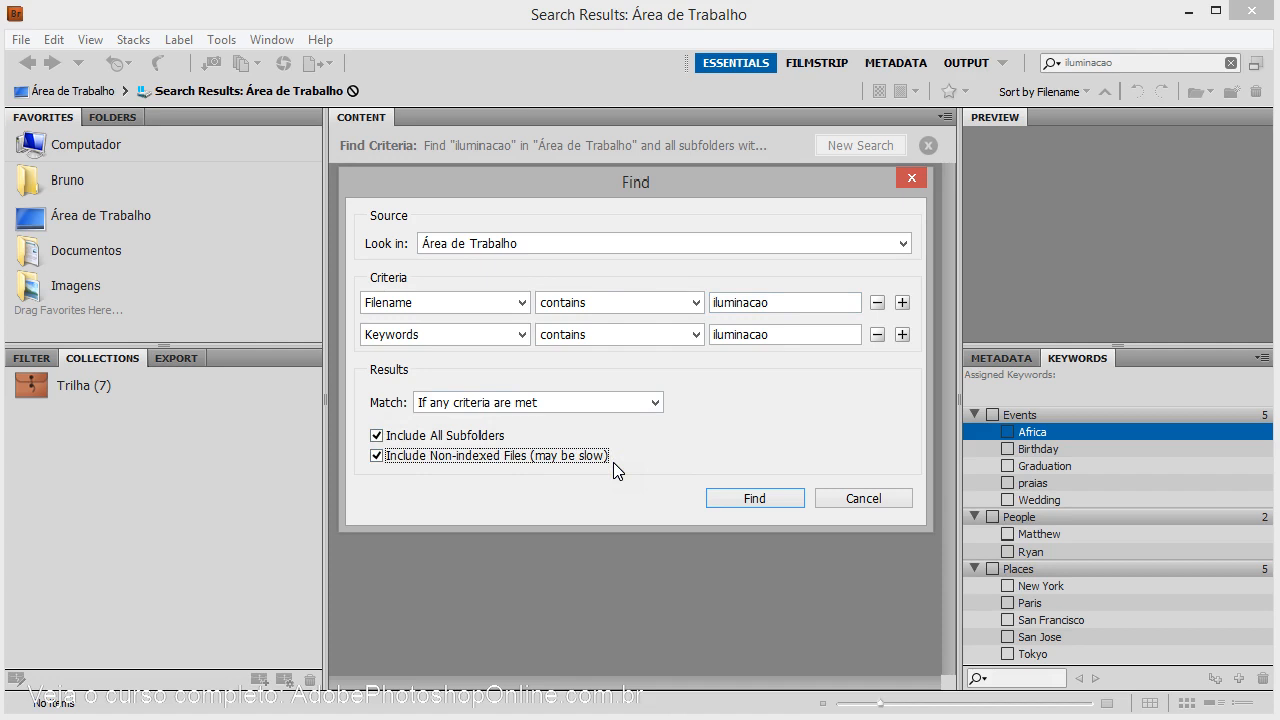
click(903, 244)
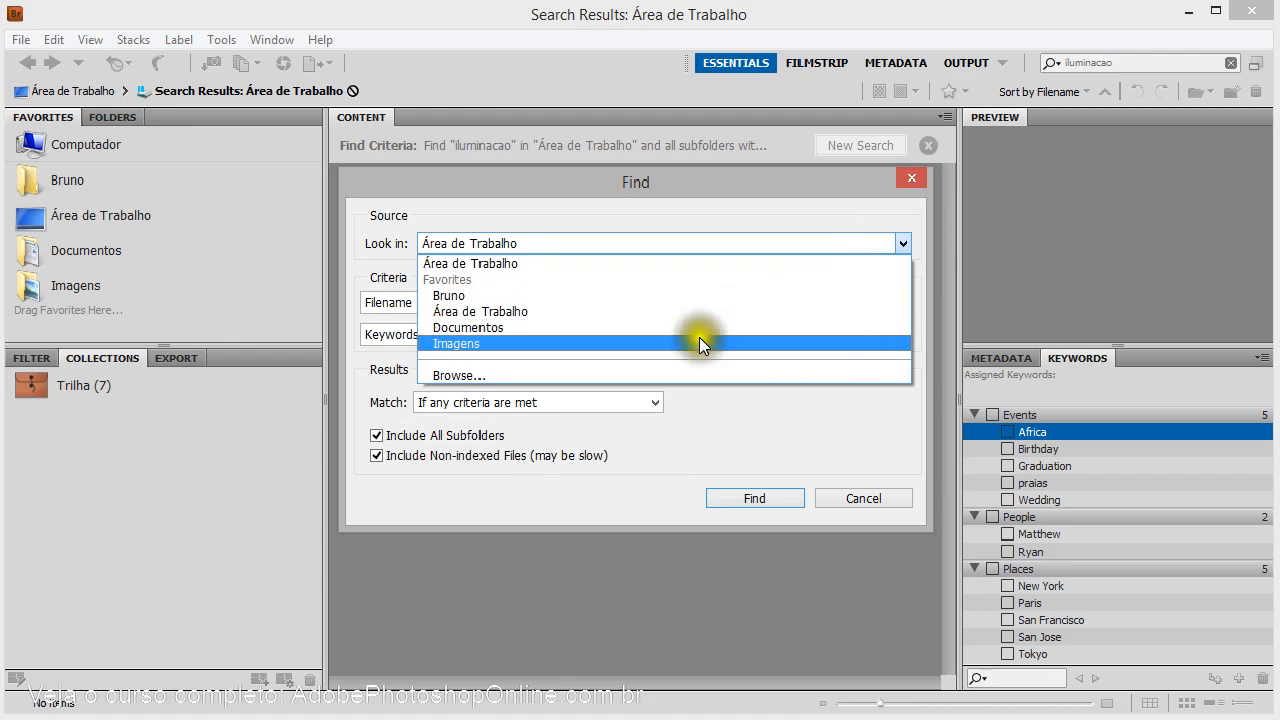
click(531, 372)
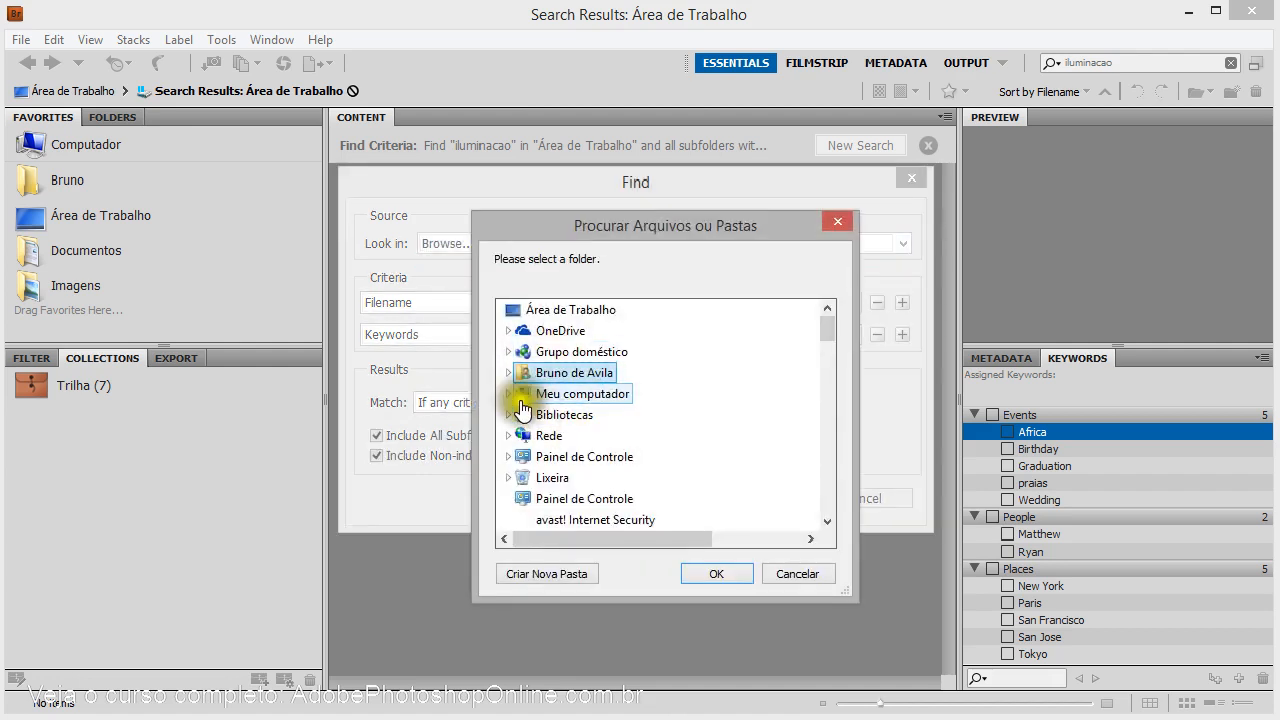
click(553, 396)
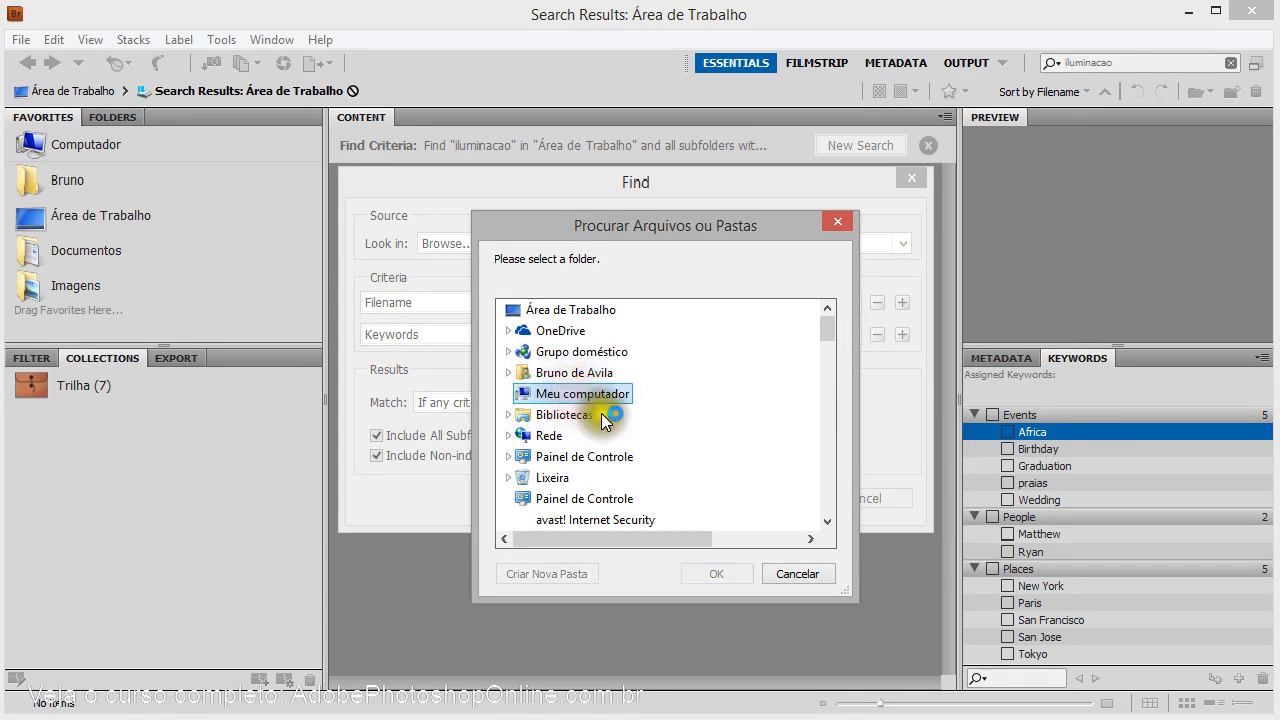
double_click(530, 394)
double_click(598, 476)
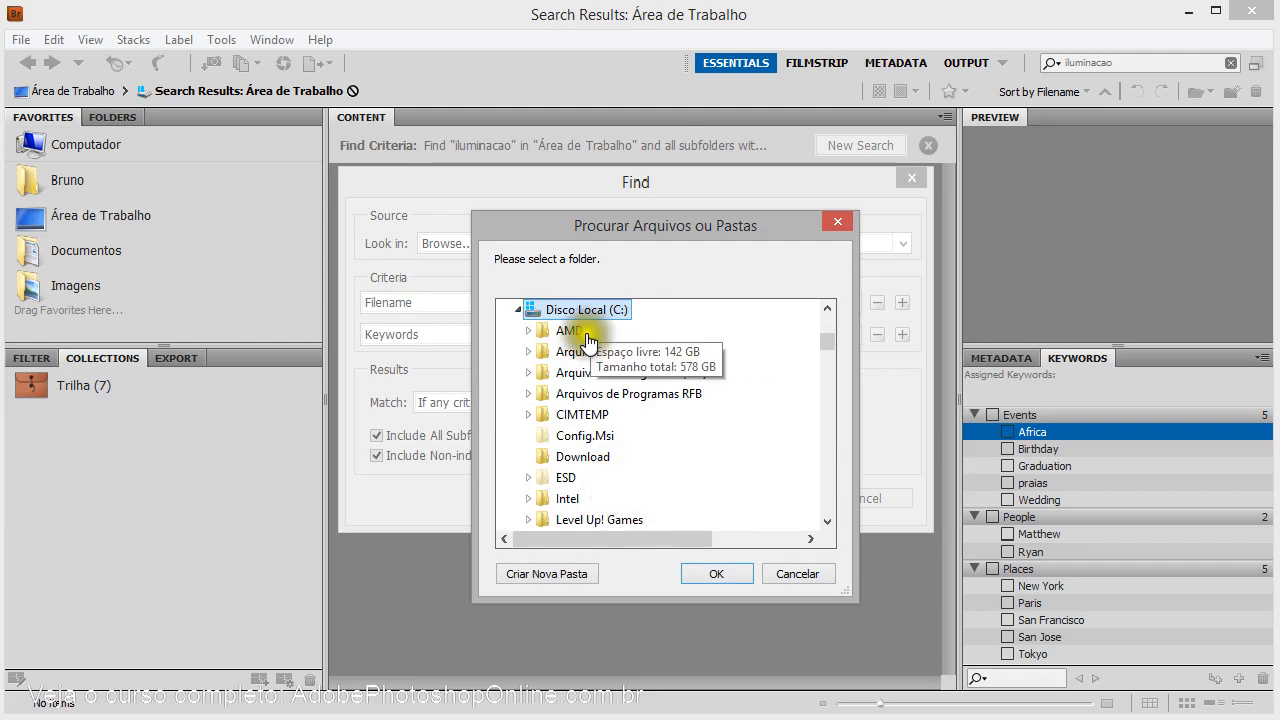
click(823, 575)
- Run the search in Imagens and all subfolders for filenames containing iluminacao, with the Keywords criterion removed
click(505, 247)
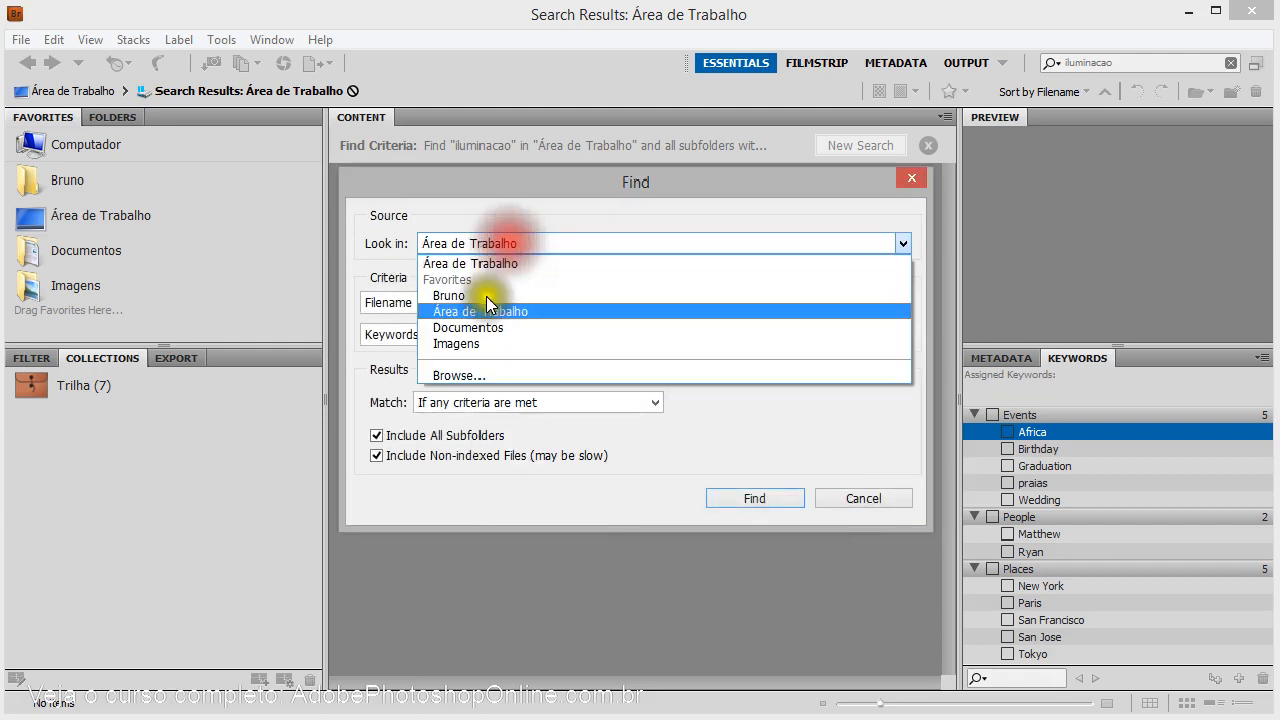
click(479, 344)
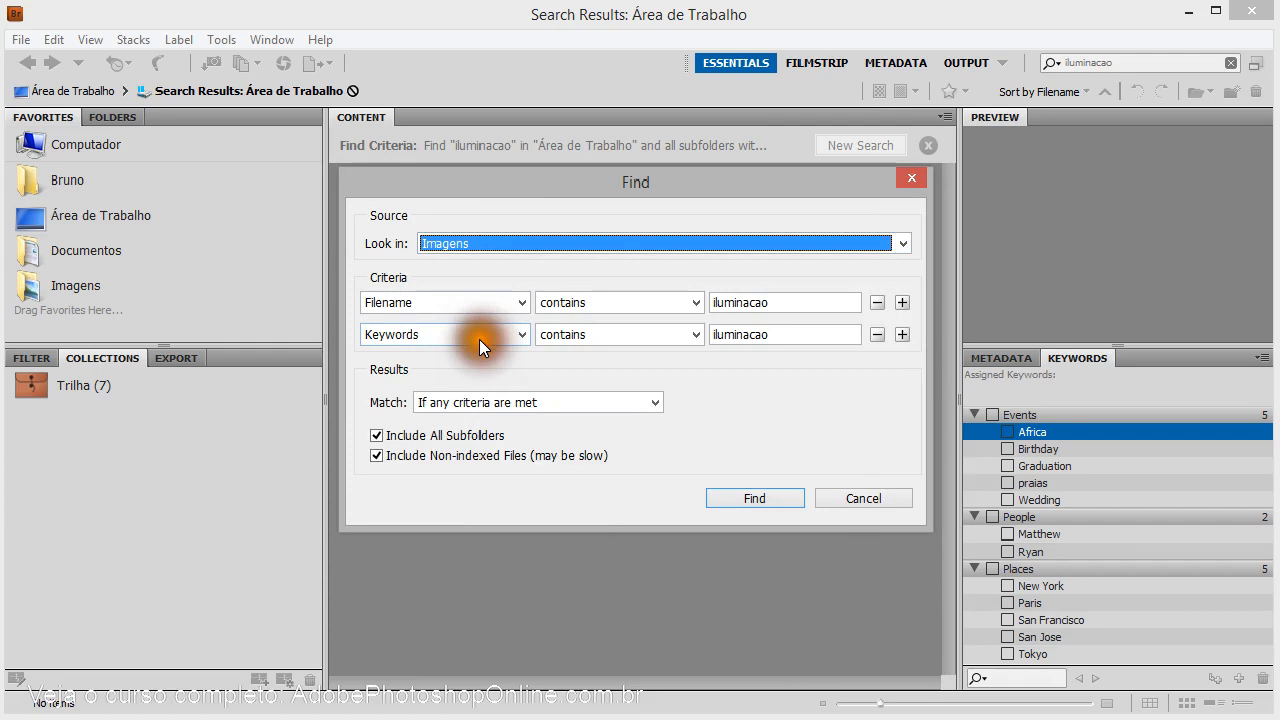
click(877, 334)
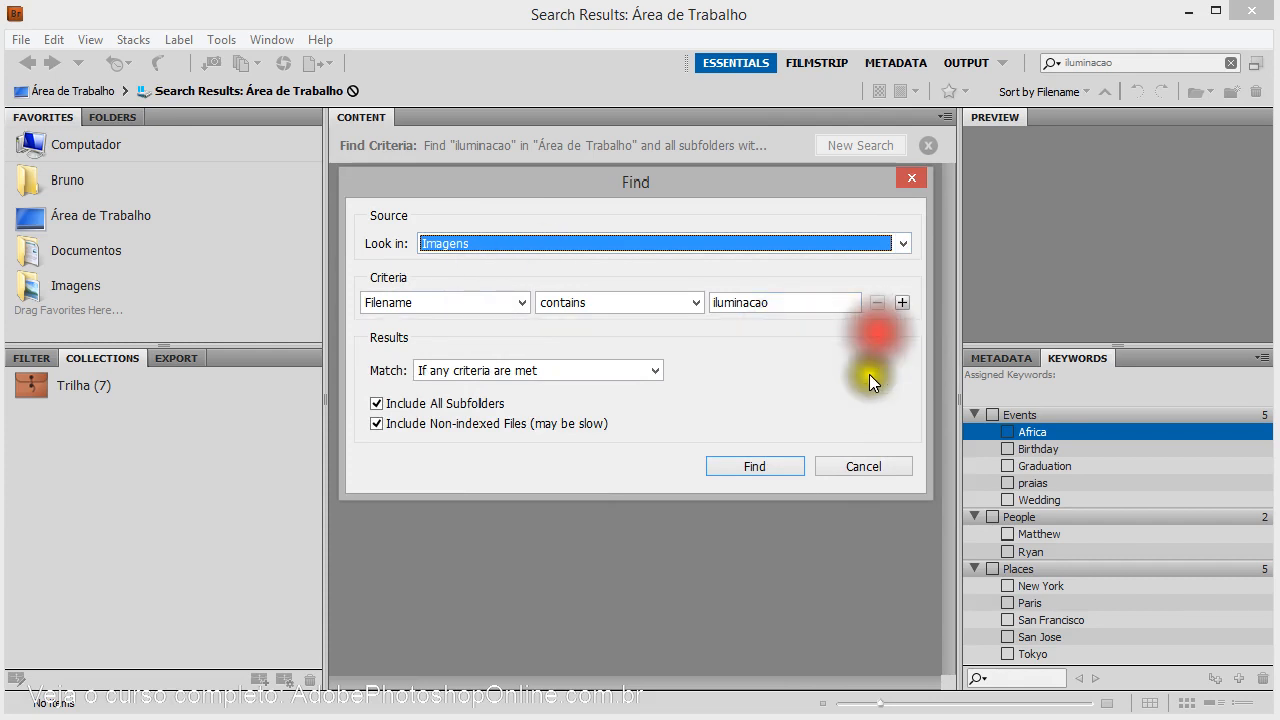
click(418, 305)
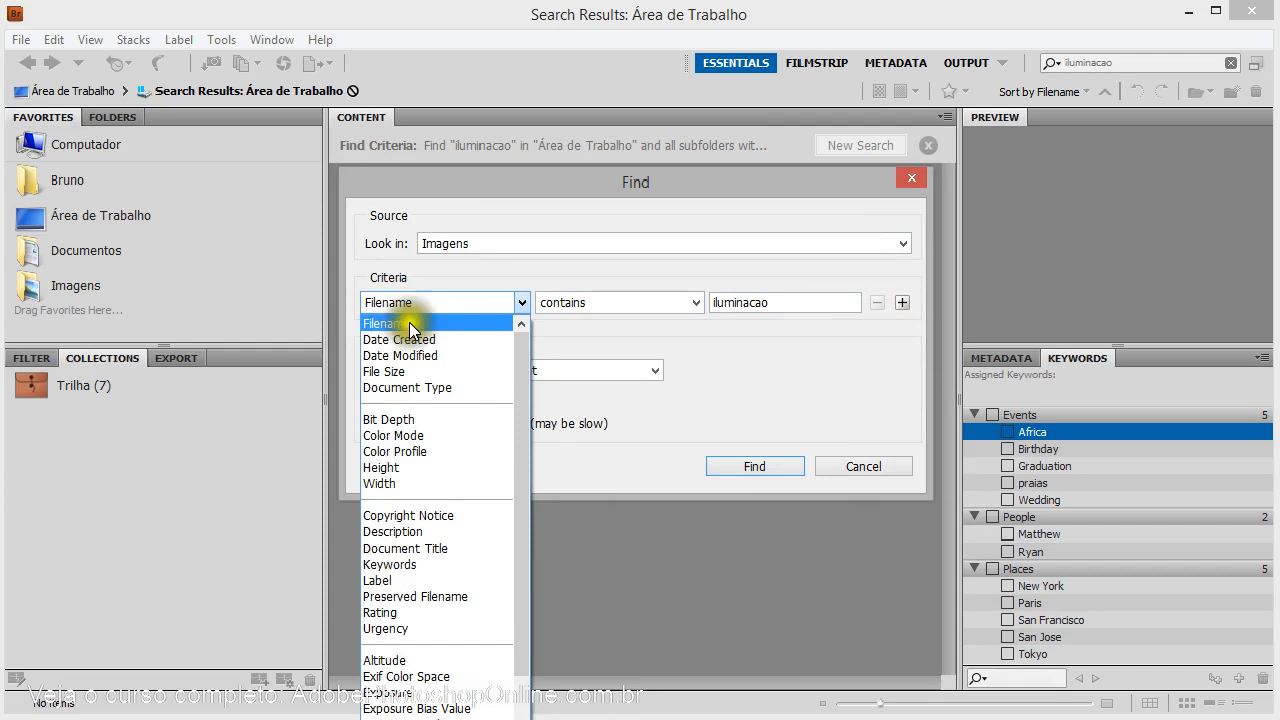
click(397, 326)
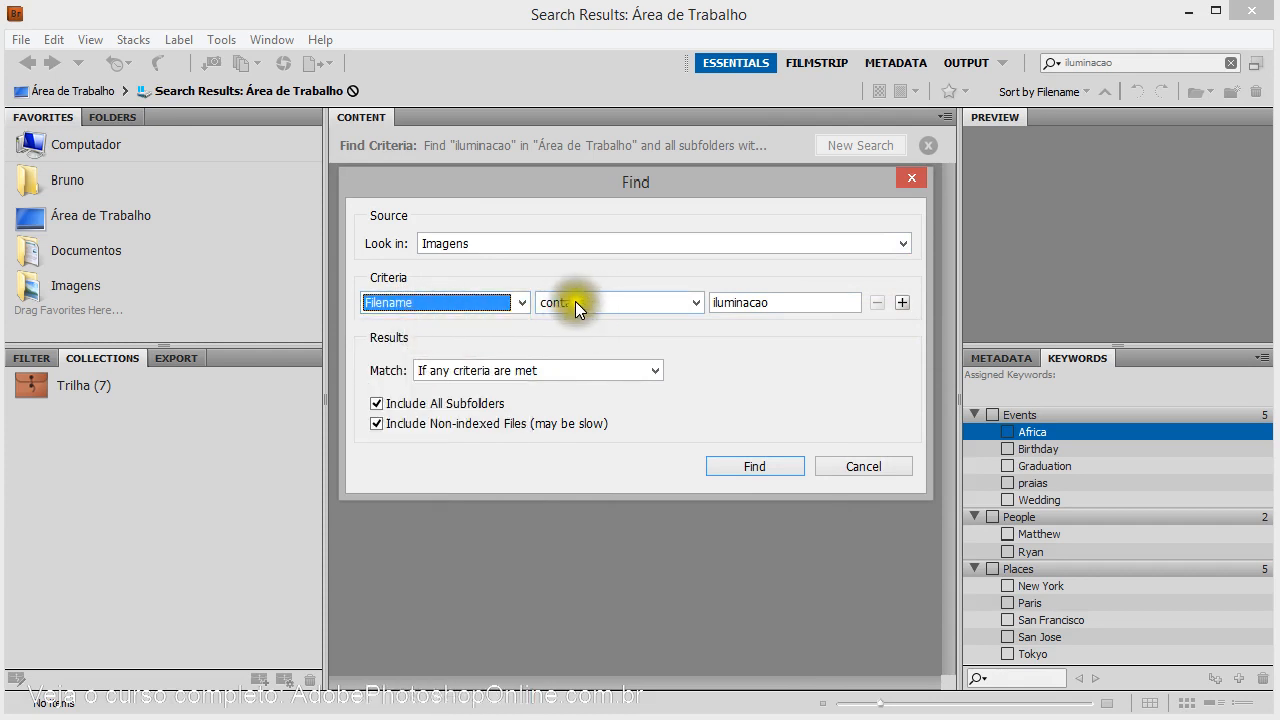
double_click(800, 302)
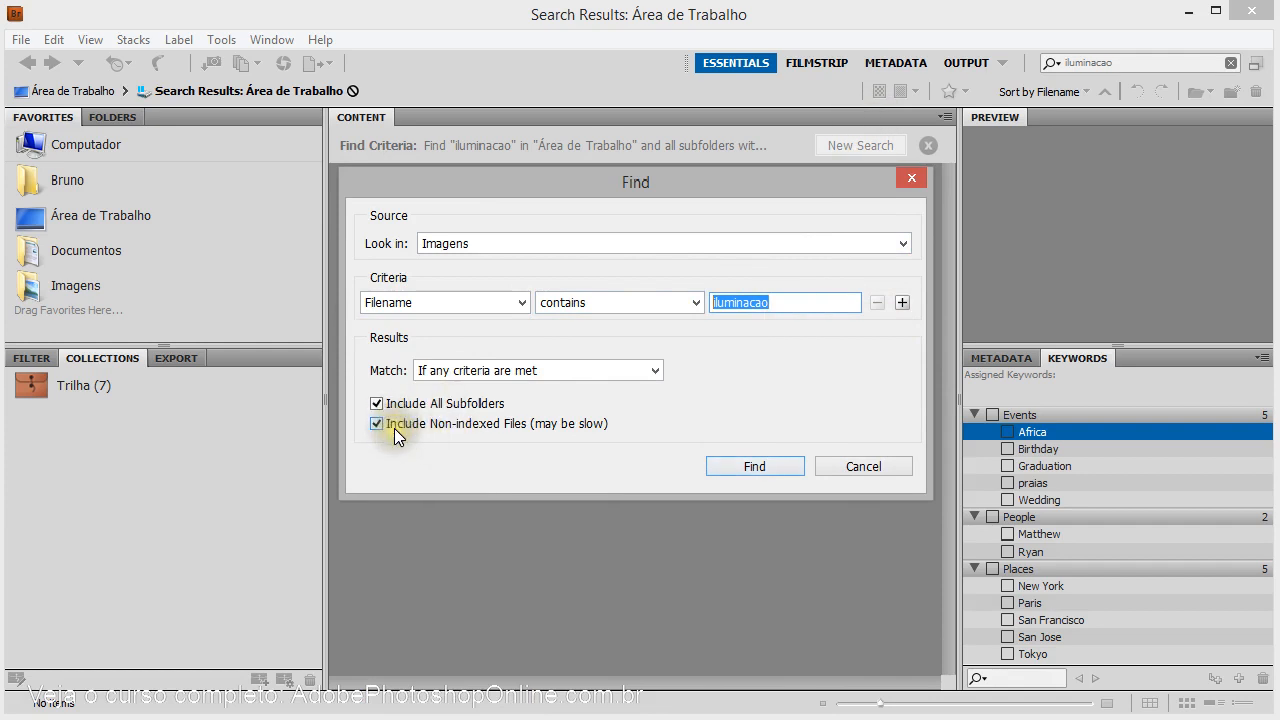
click(757, 466)
drag(948, 261, 943, 229)
click(415, 255)
shift+click(840, 482)
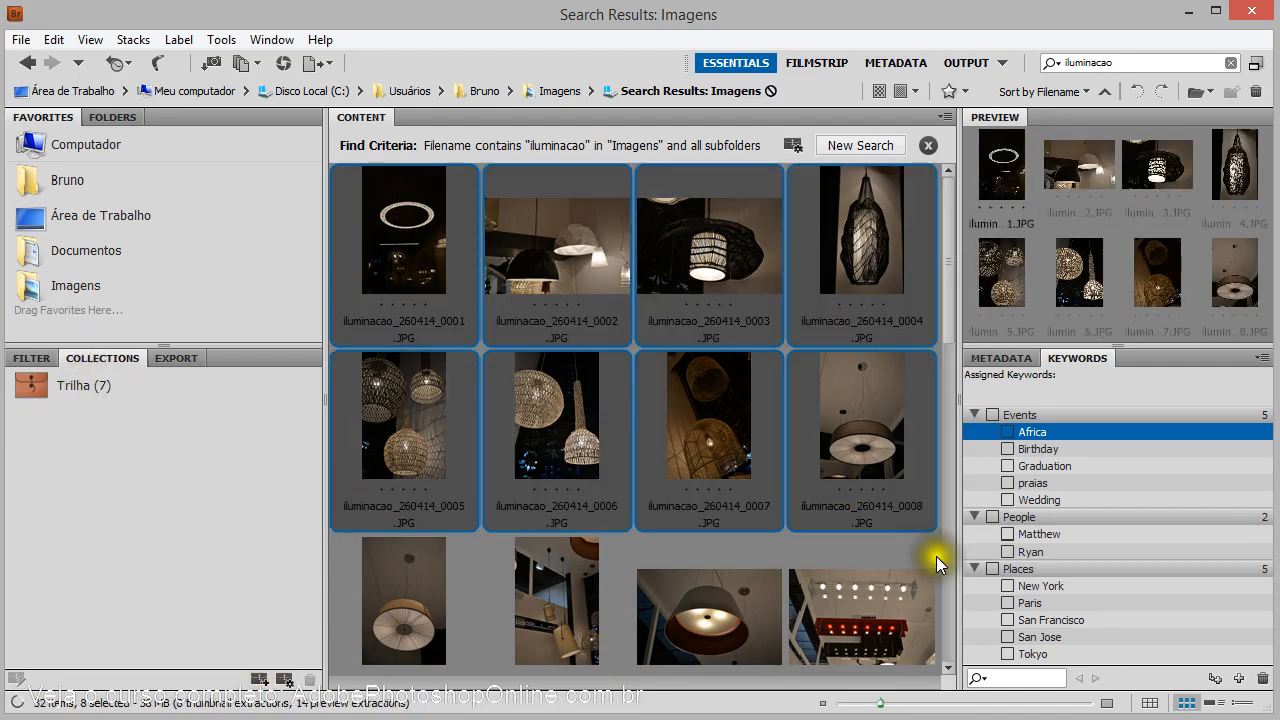
click(891, 458)
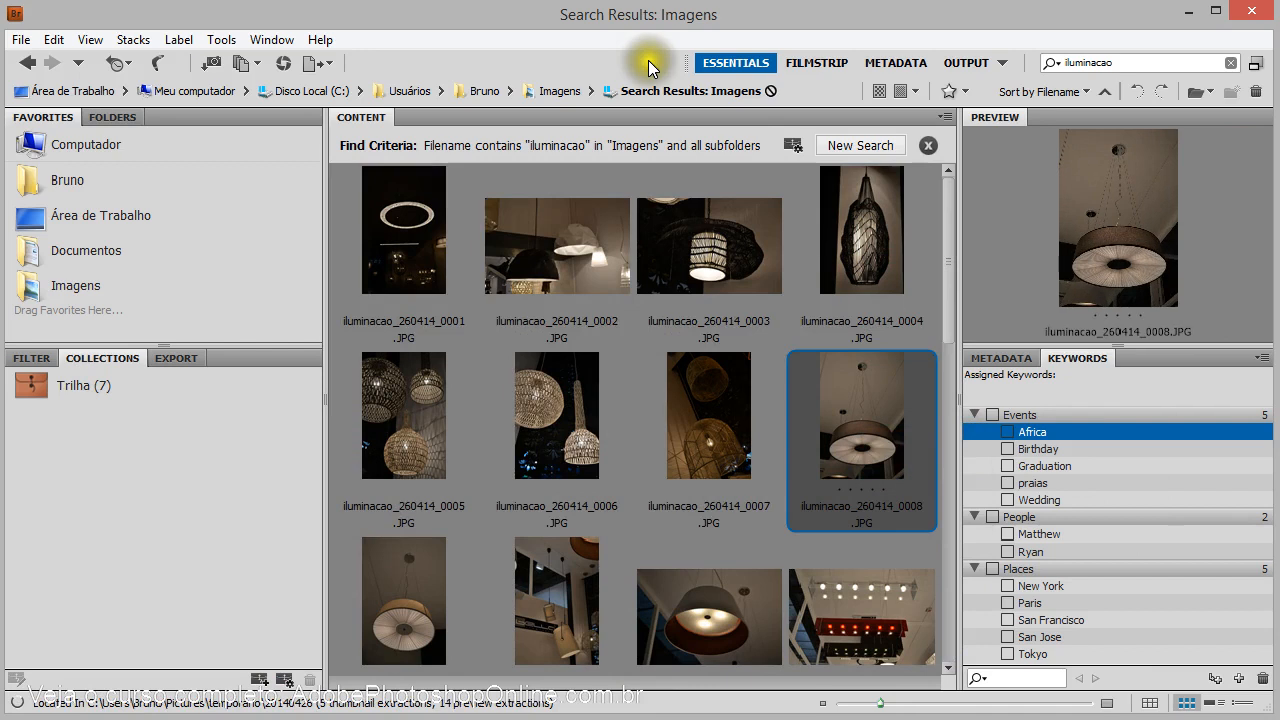
- Select all the photos in the search results, from iluminacao_260414_0001.JPG to the last one
click(393, 238)
drag(948, 284, 962, 611)
shift+click(914, 594)
drag(948, 565, 946, 196)
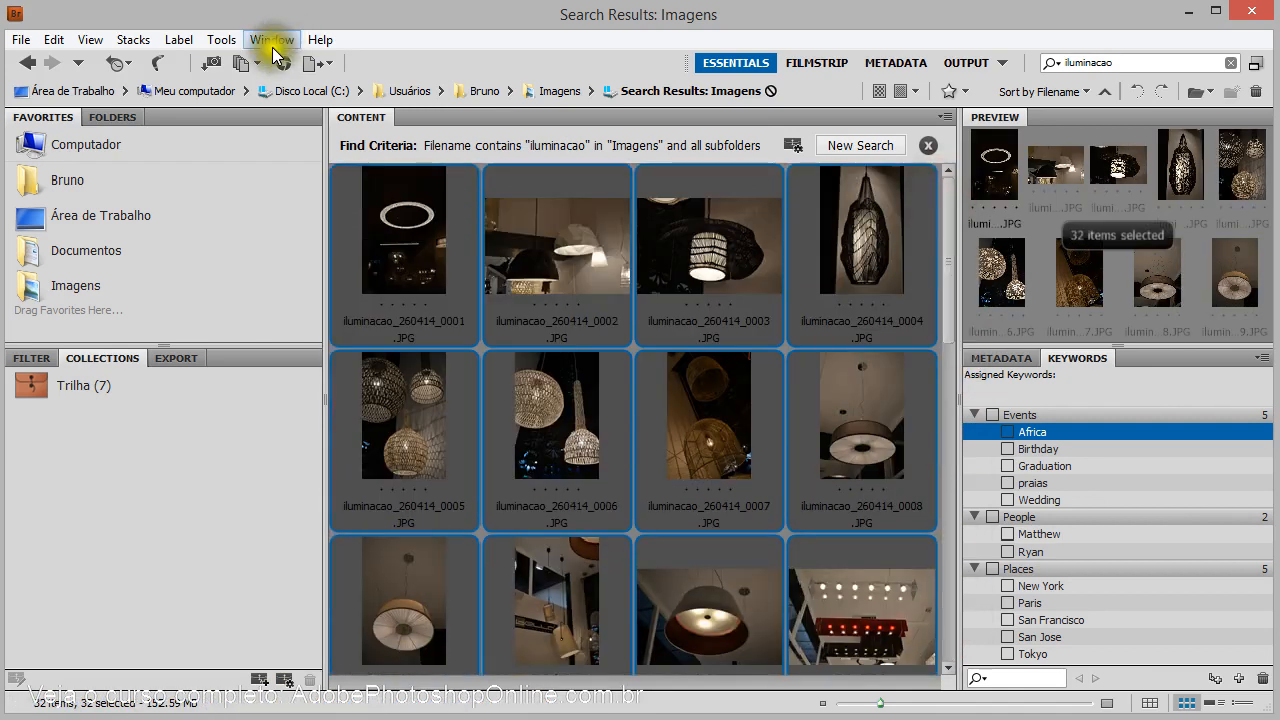
- Open Batch Rename for the selected photos and load the Default preset
click(253, 63)
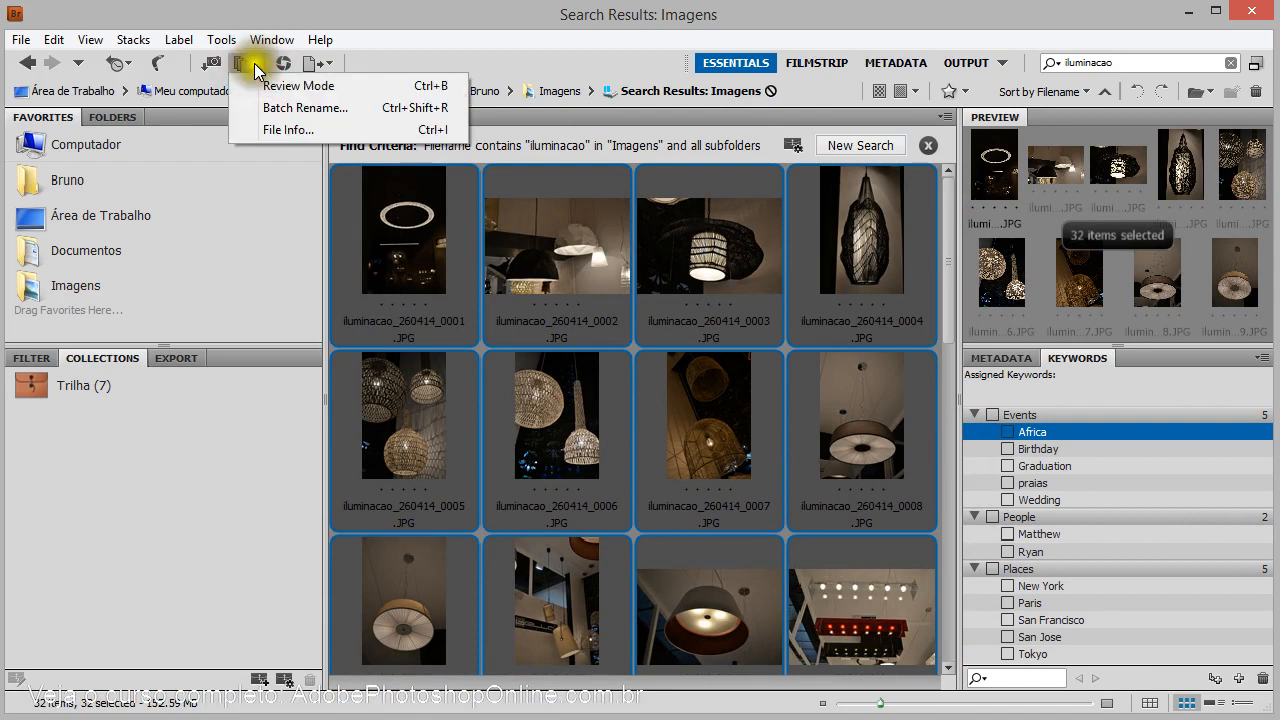
click(298, 107)
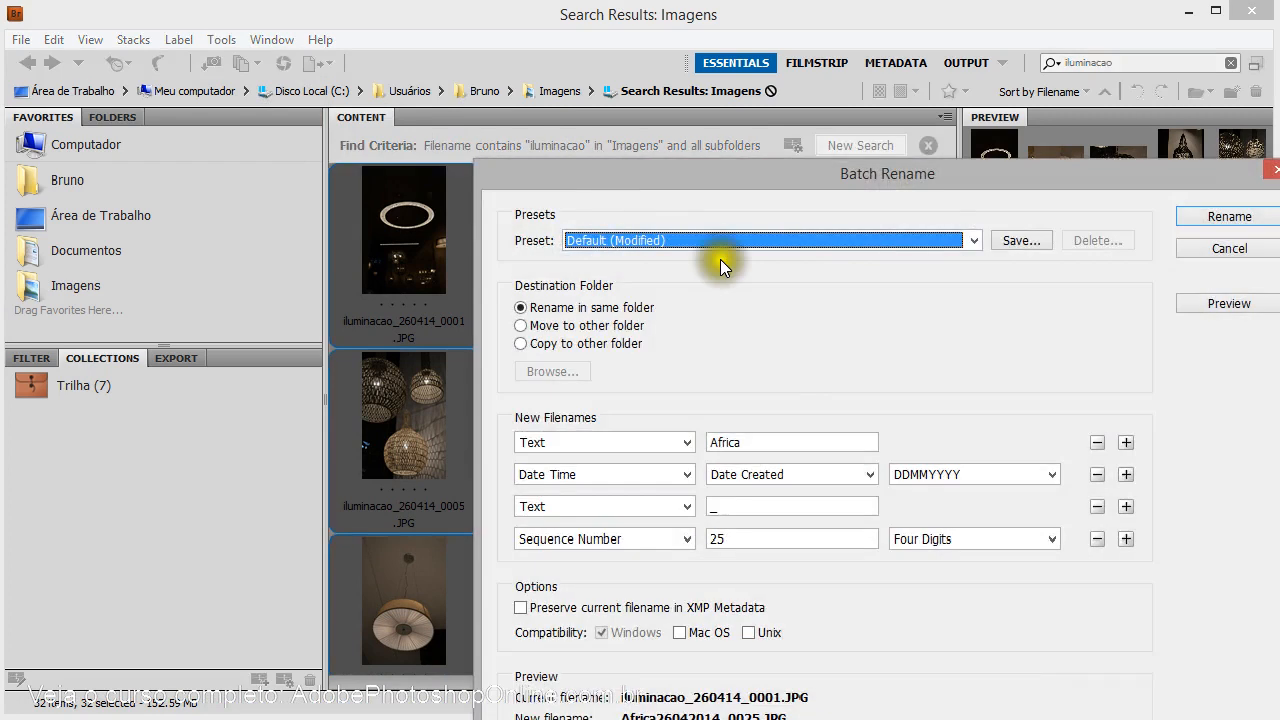
drag(817, 198, 680, 97)
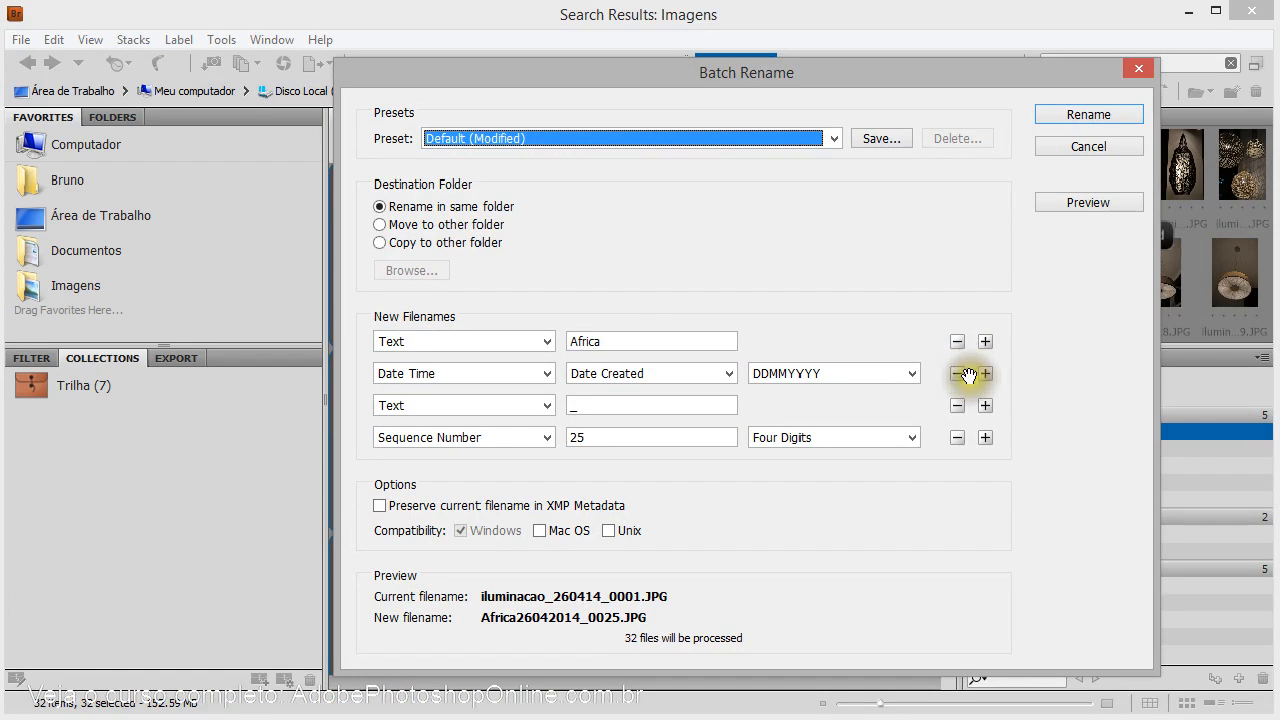
click(611, 139)
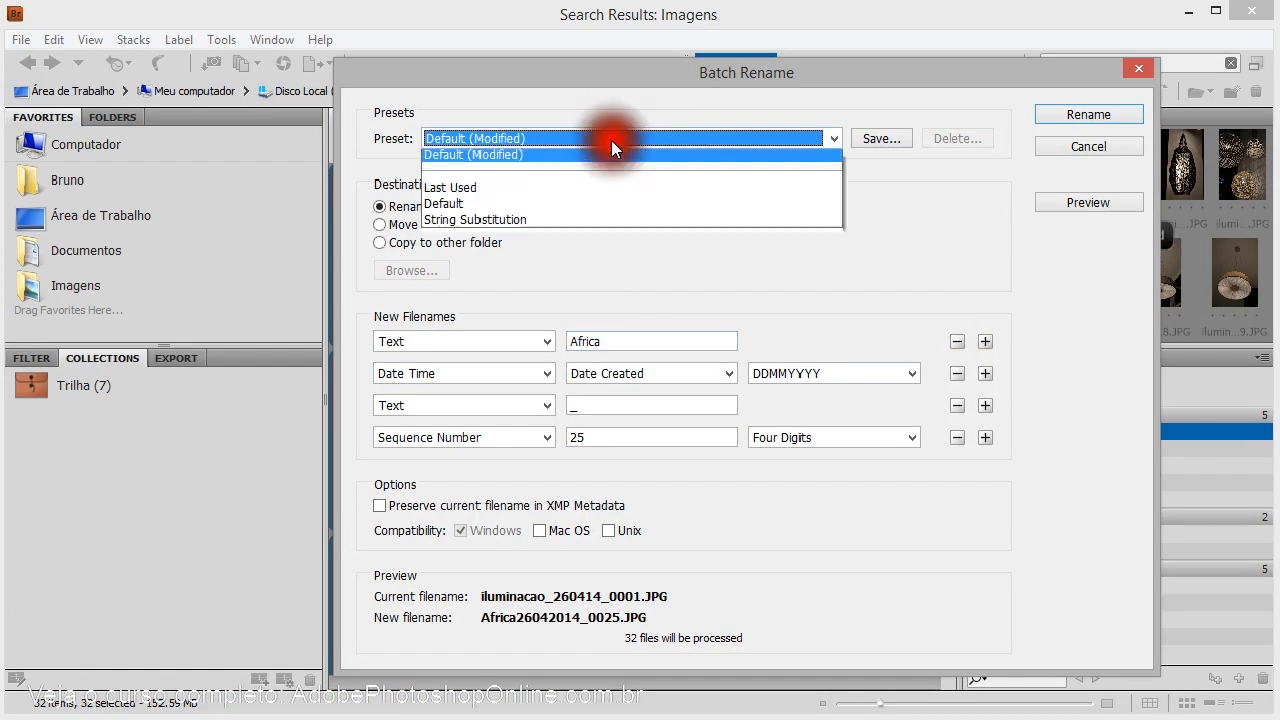
click(508, 206)
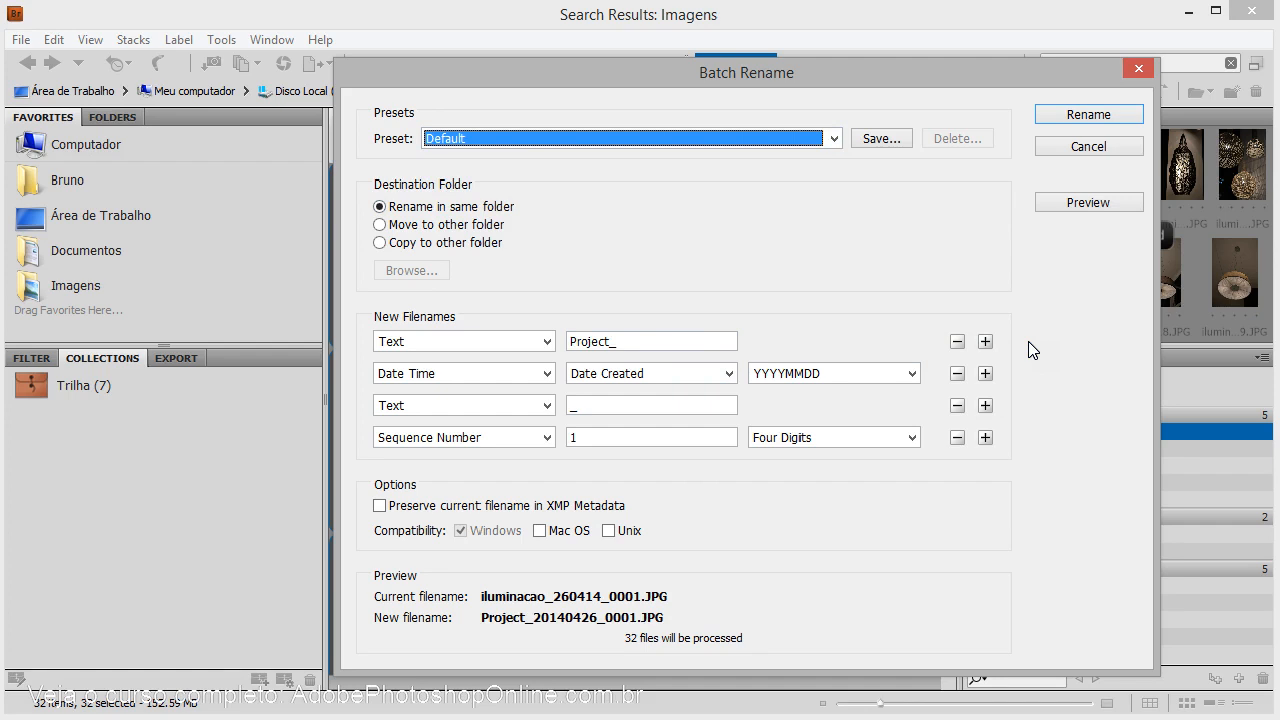
- Try the destination options for moving or copying the renamed files to another folder
click(380, 224)
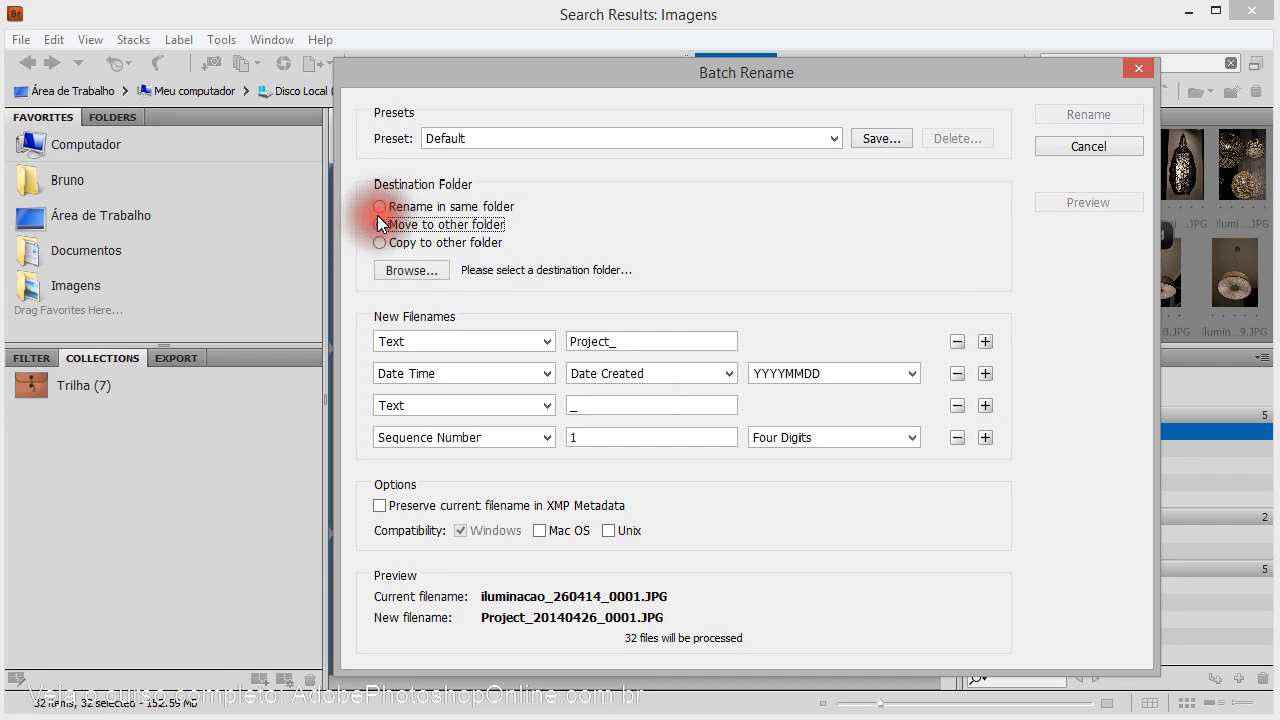
click(383, 243)
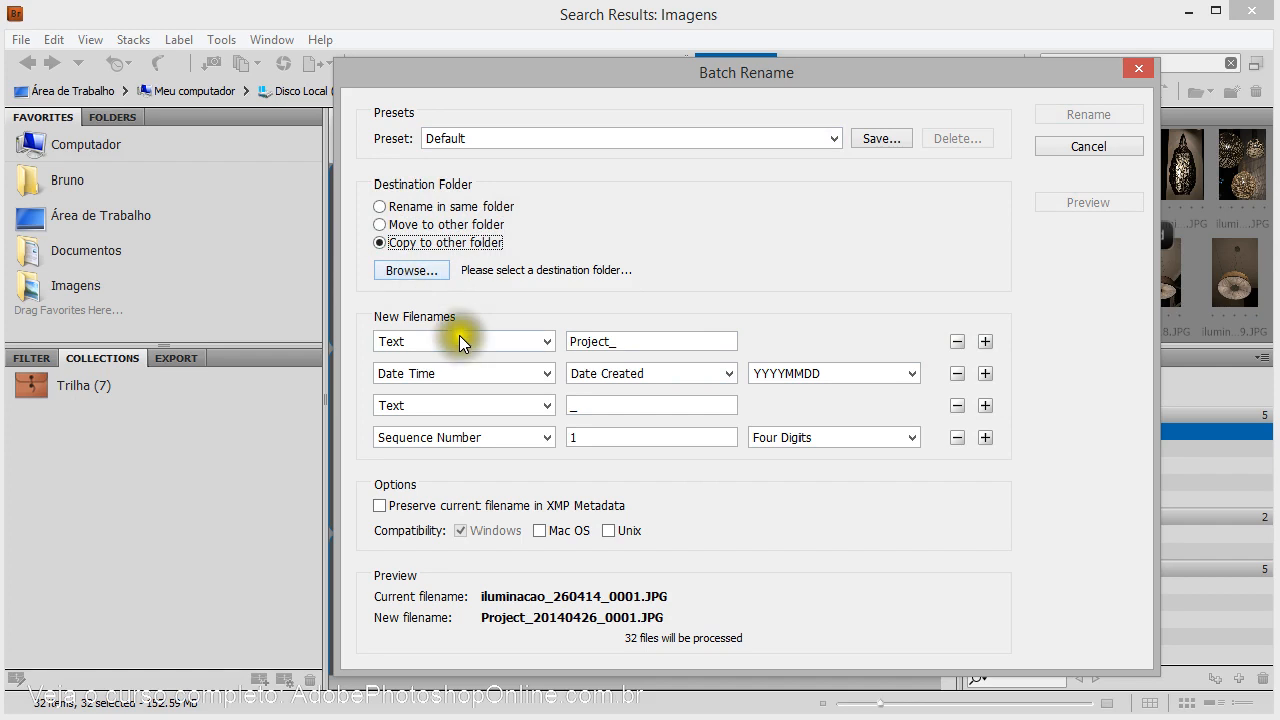
click(396, 270)
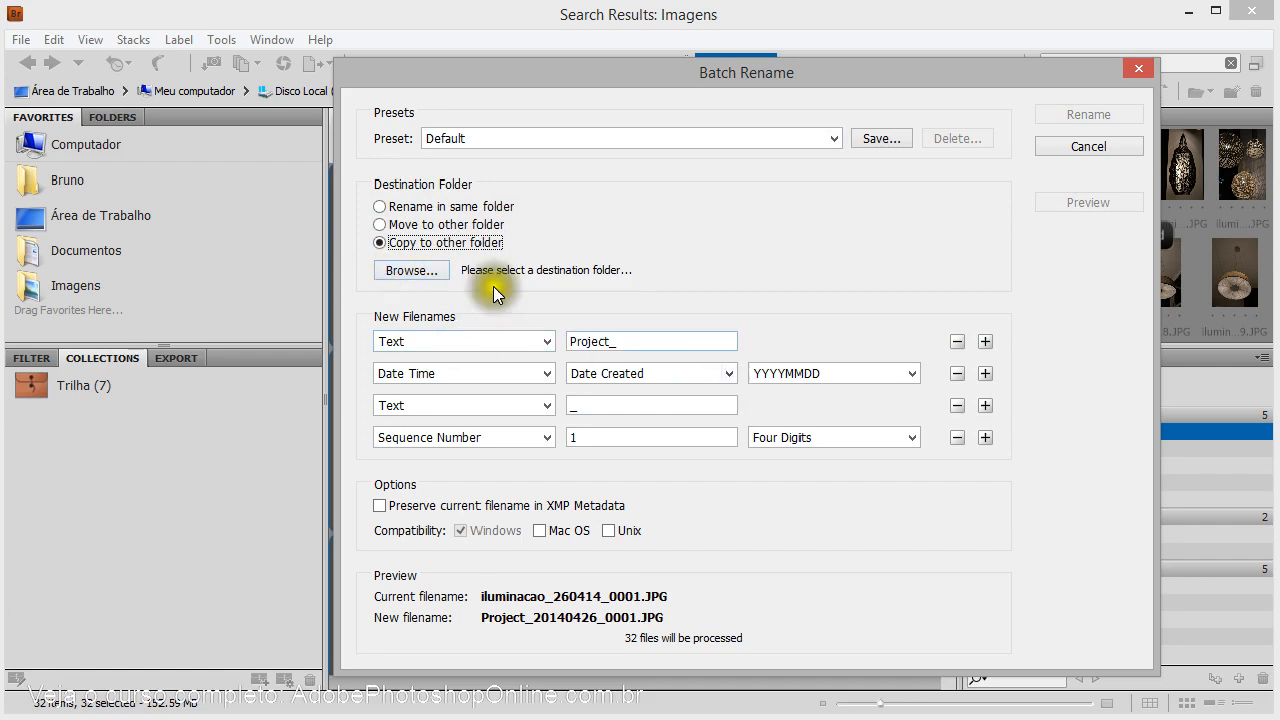
- Look through the element types available for the four parts of the new filename
click(513, 339)
click(513, 339)
click(414, 376)
click(413, 375)
click(411, 405)
click(411, 406)
click(417, 439)
click(465, 437)
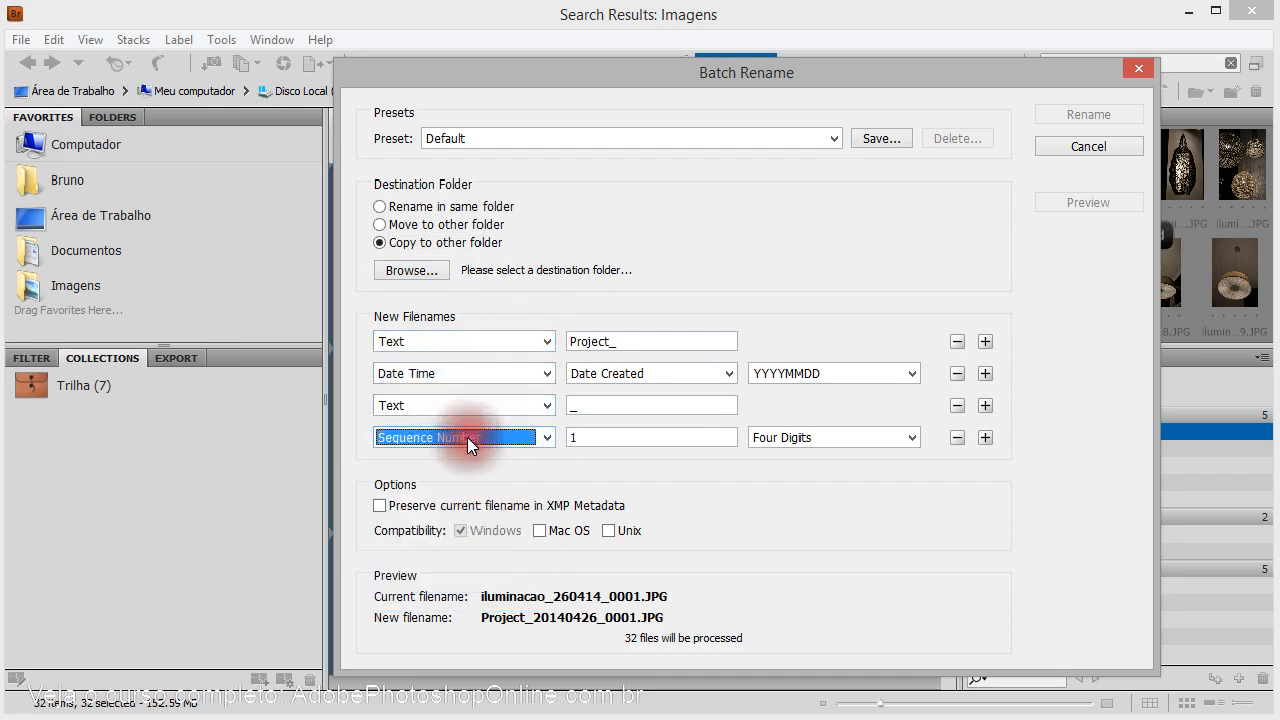
key(Down)
key(Up)
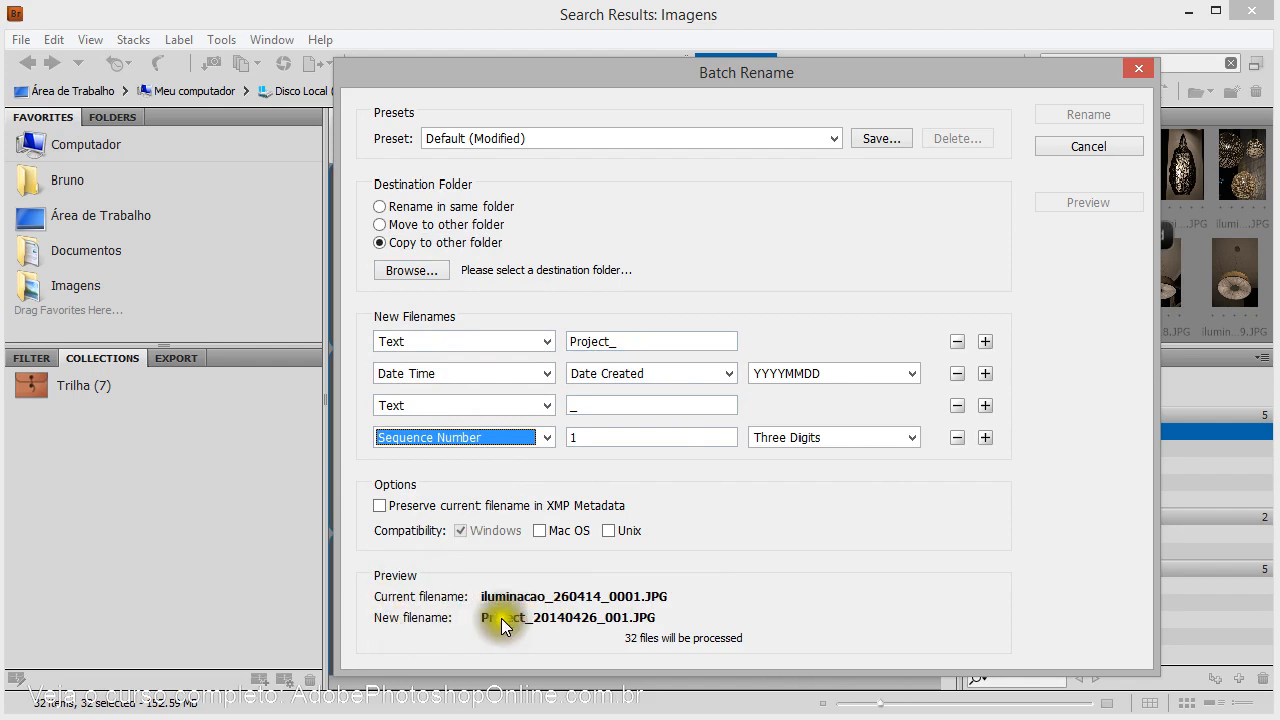
- Set the photos to be renamed in the same folder, and change the leading filename text to Expolux_
click(404, 206)
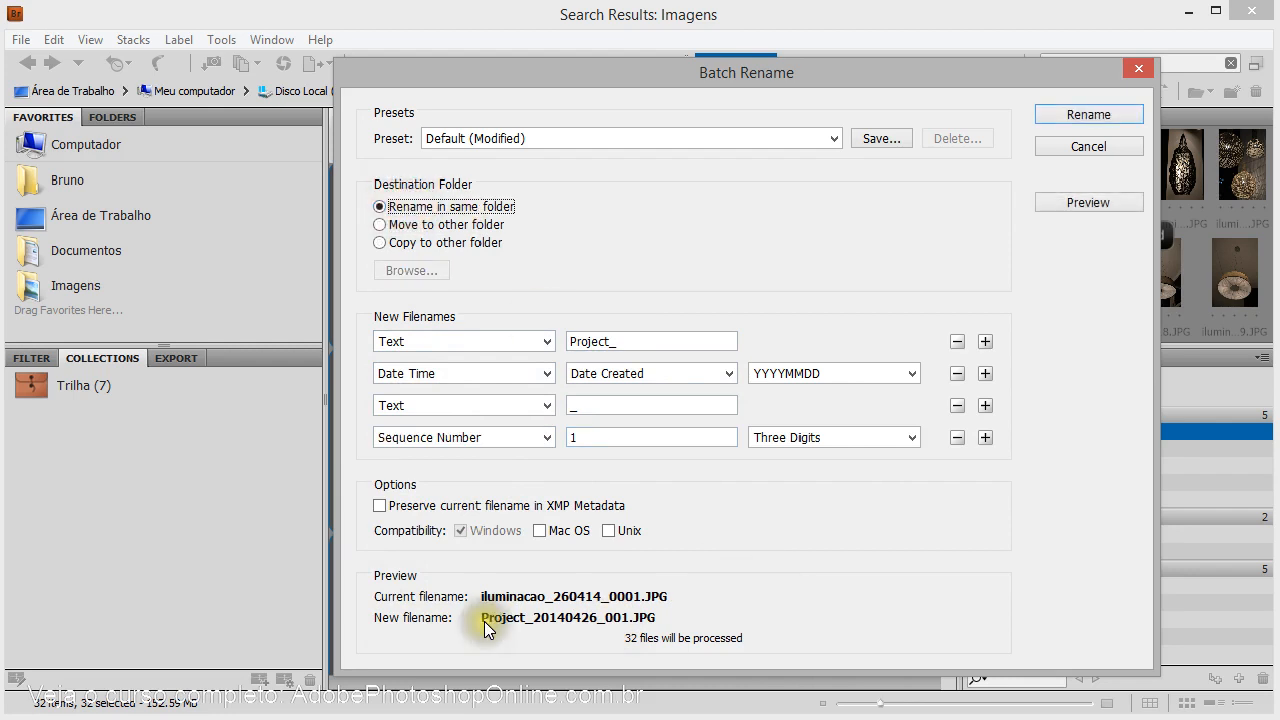
double_click(600, 341)
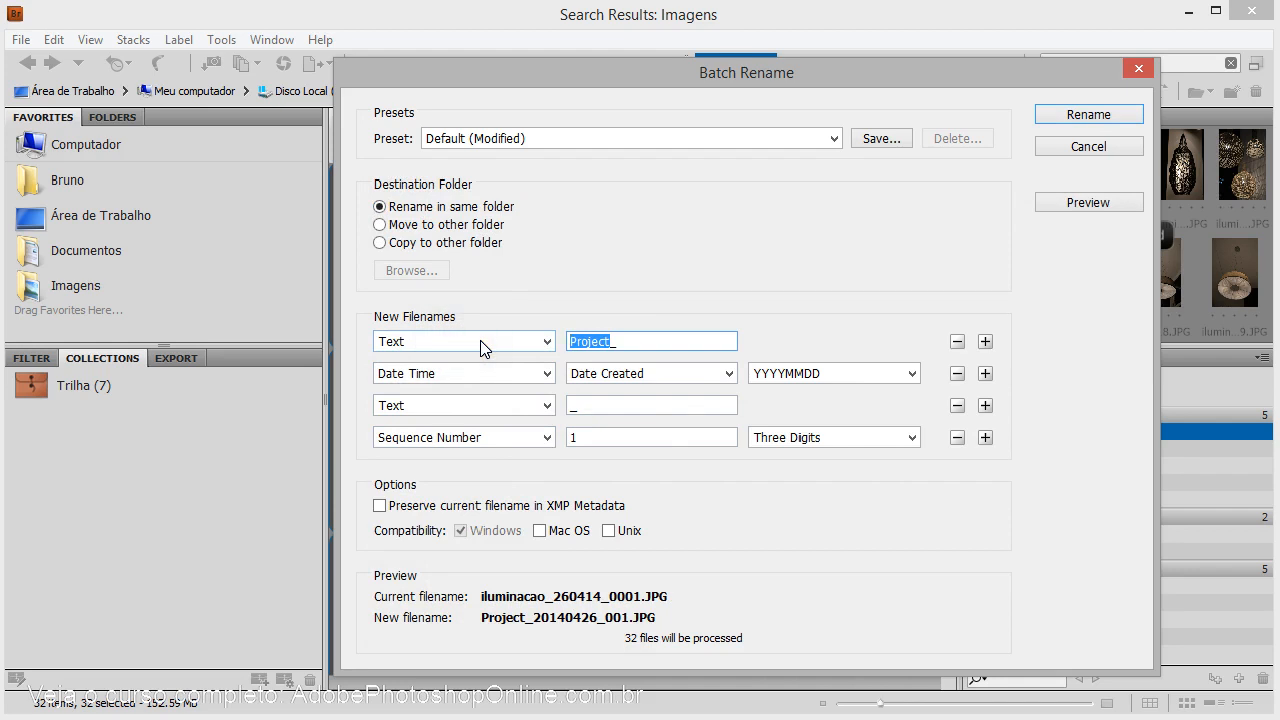
text(Expolux_)
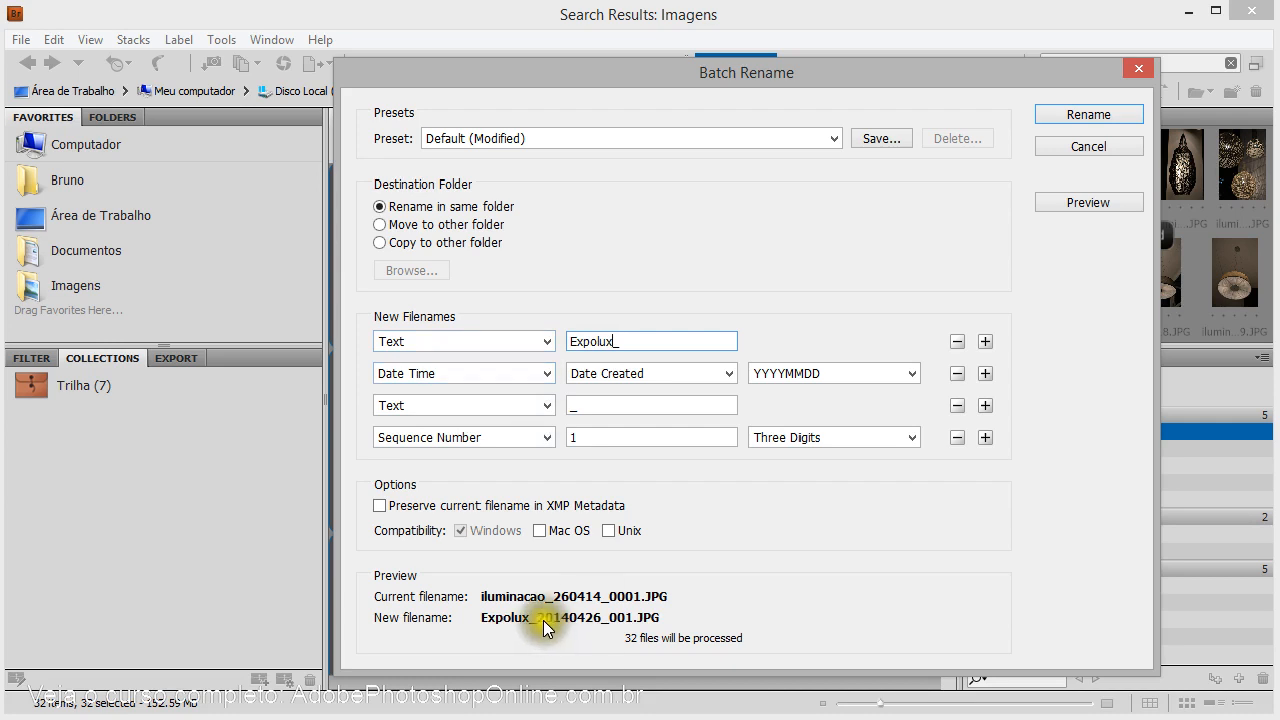
- Set the filename's date element to Date Created in DDMMYYYY format
click(502, 373)
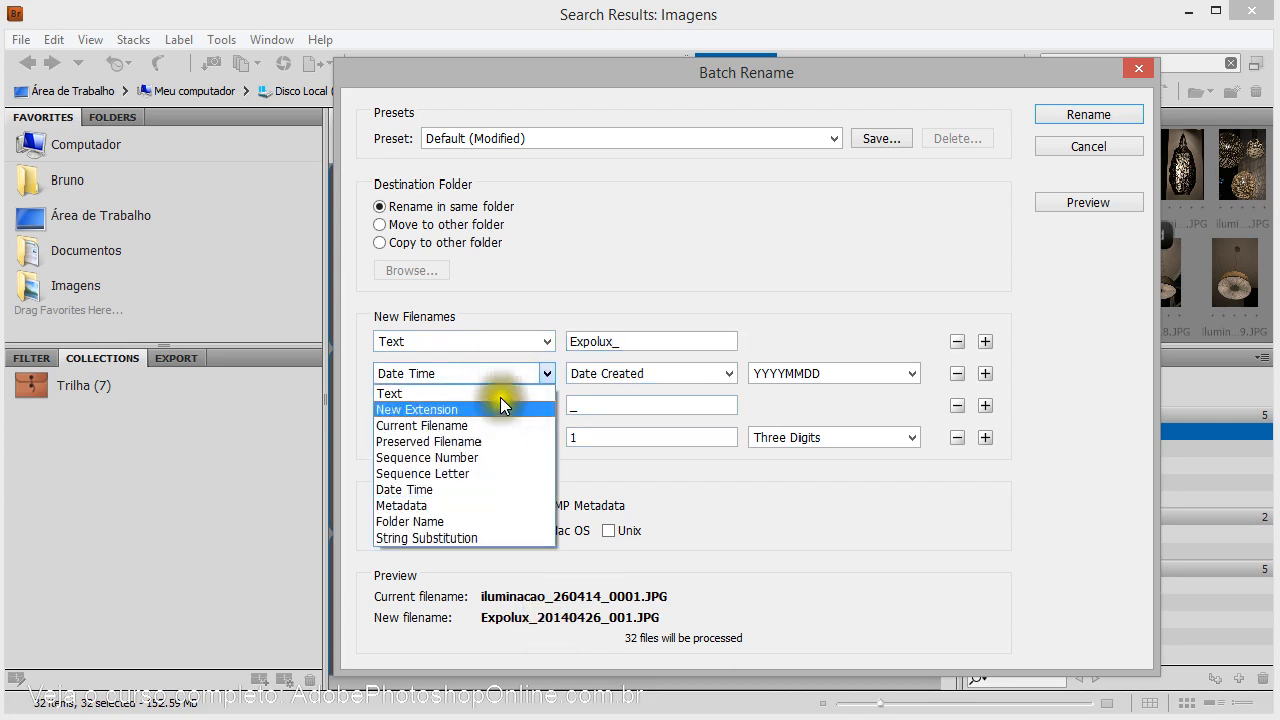
click(466, 488)
click(648, 374)
click(648, 374)
click(648, 374)
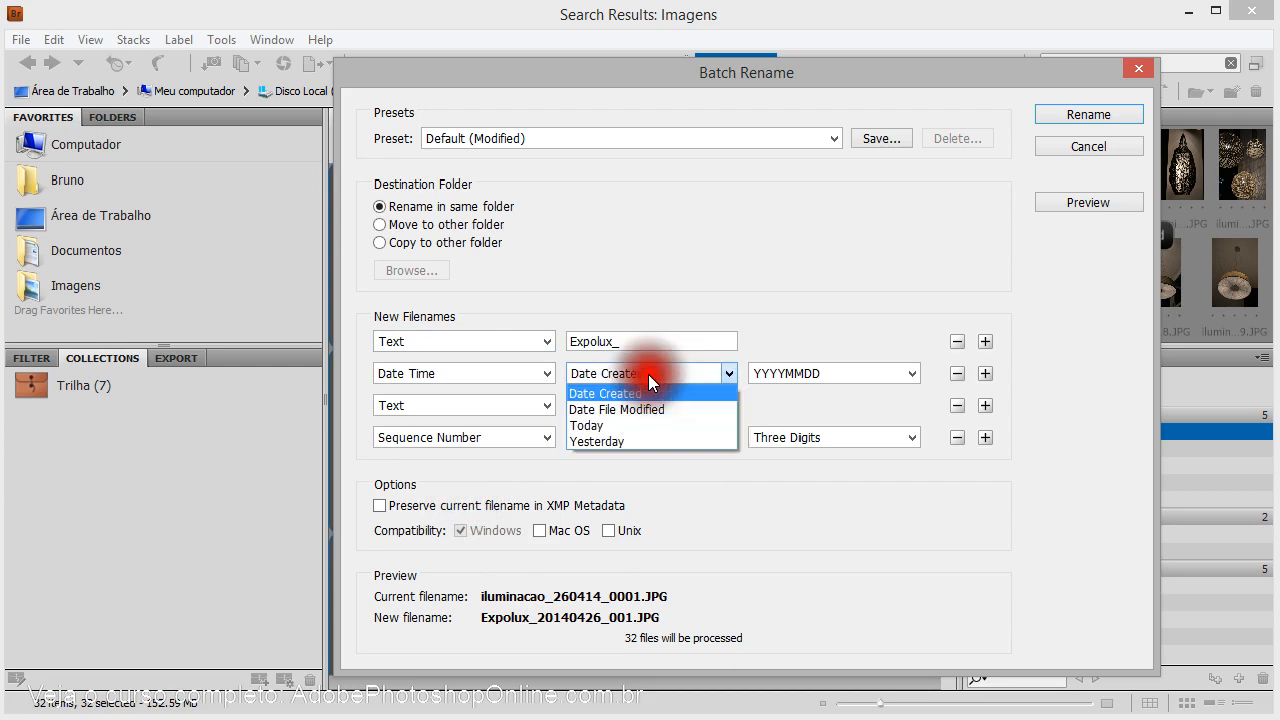
click(626, 394)
click(805, 373)
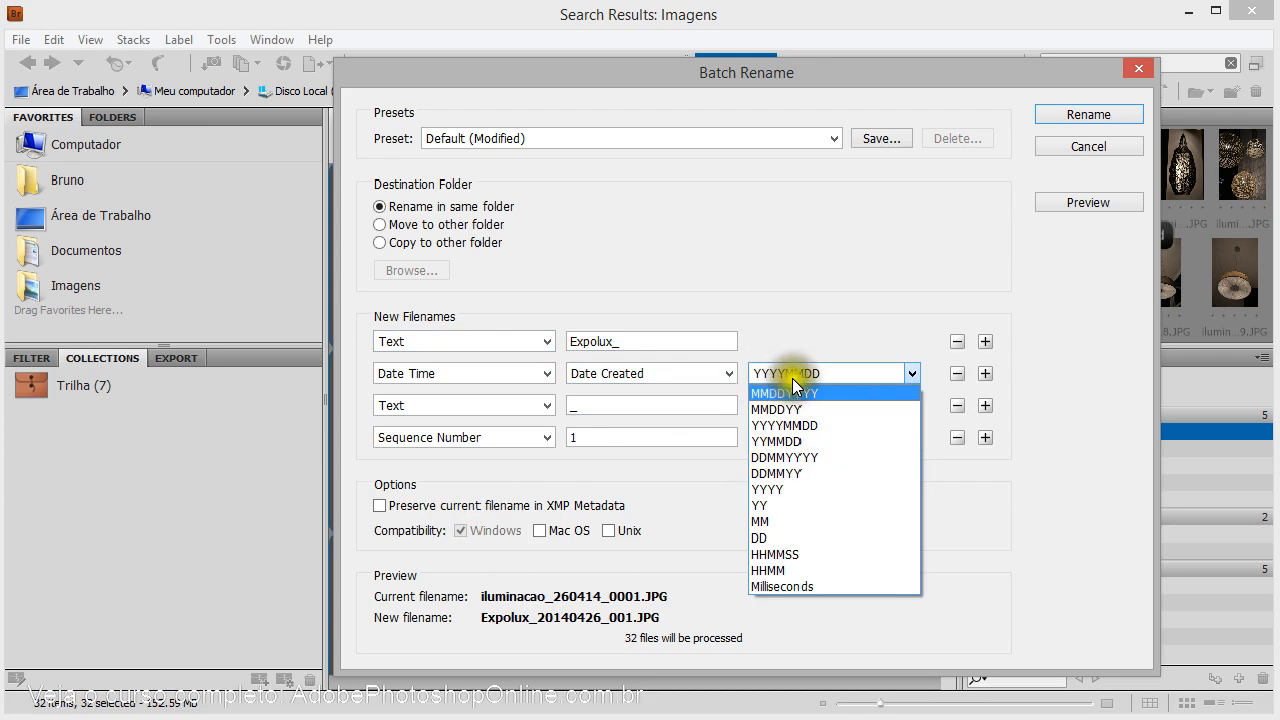
click(801, 458)
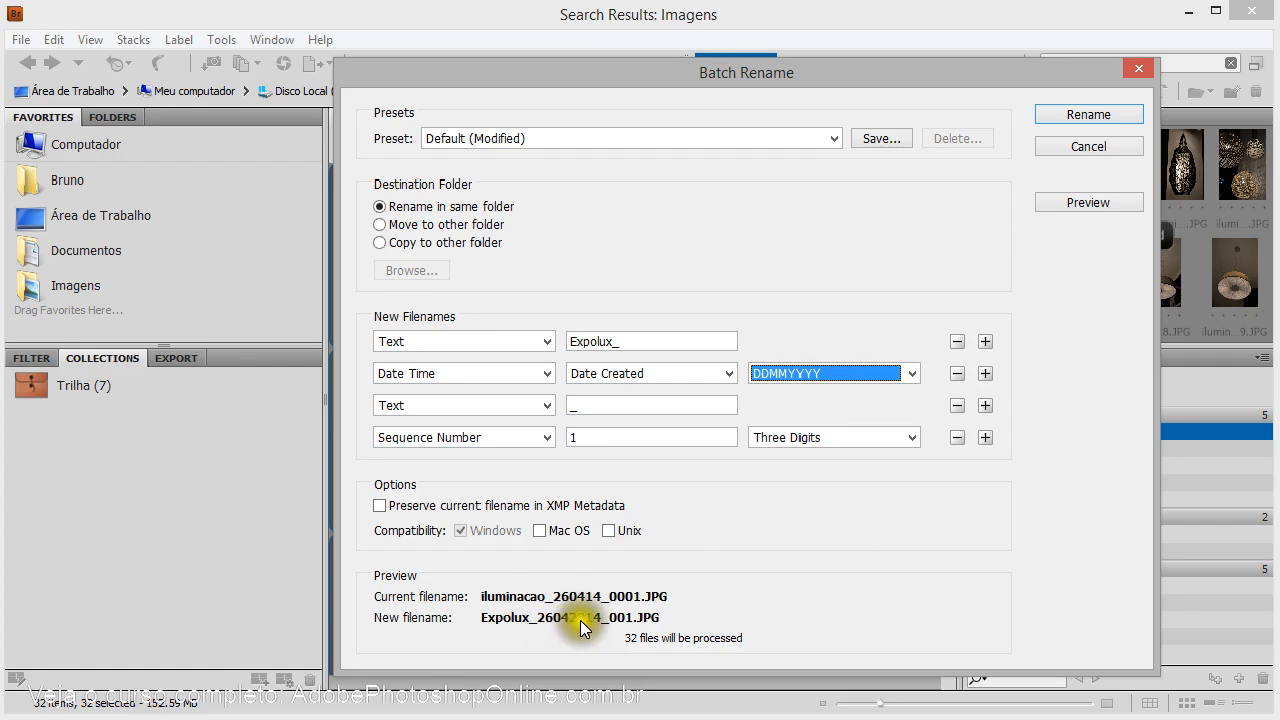
- Set the filename's sequence number to one digit
click(826, 437)
click(821, 474)
click(790, 437)
click(785, 457)
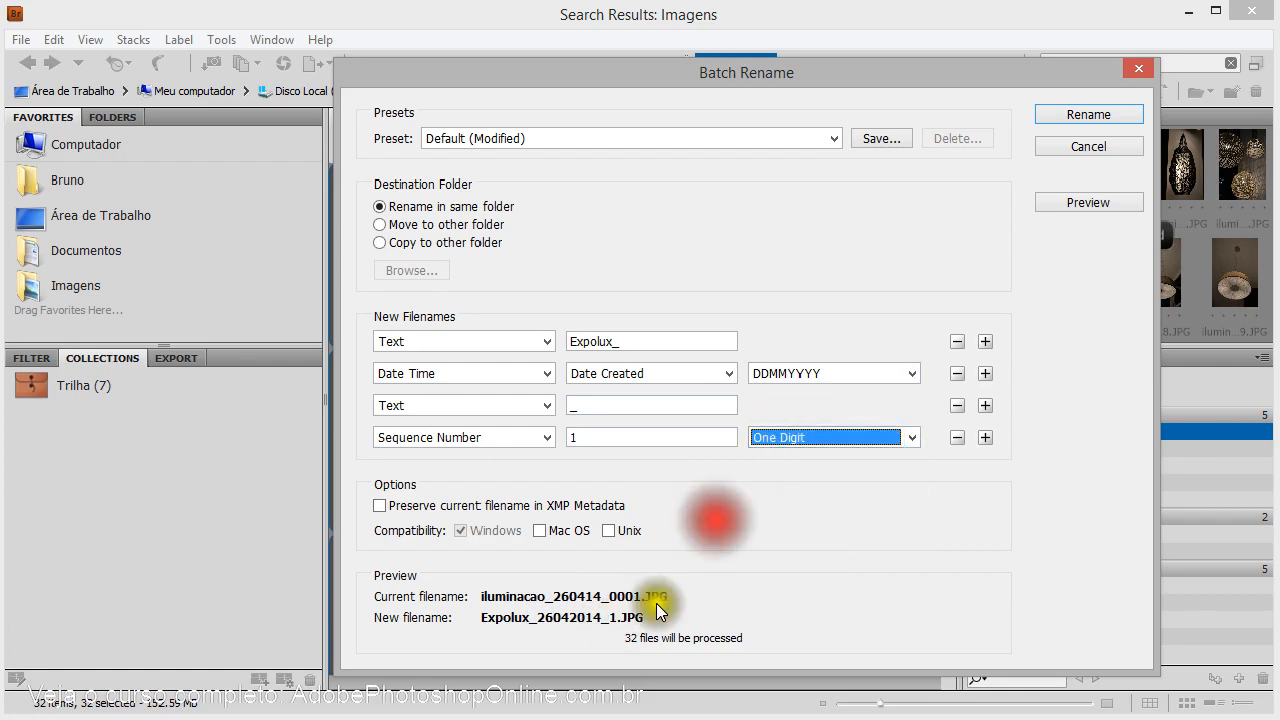
- Set the filename's sequence number to three digits and run the batch rename on the selected photos
click(814, 440)
click(806, 537)
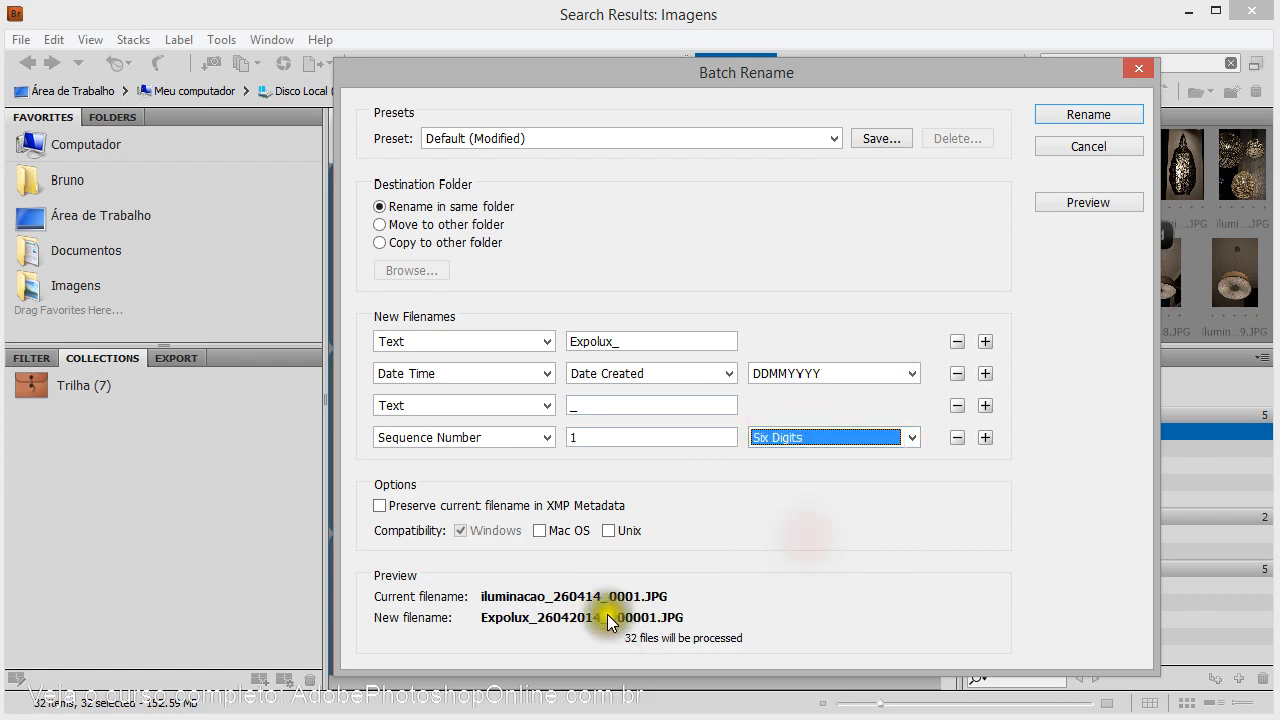
click(823, 445)
click(811, 490)
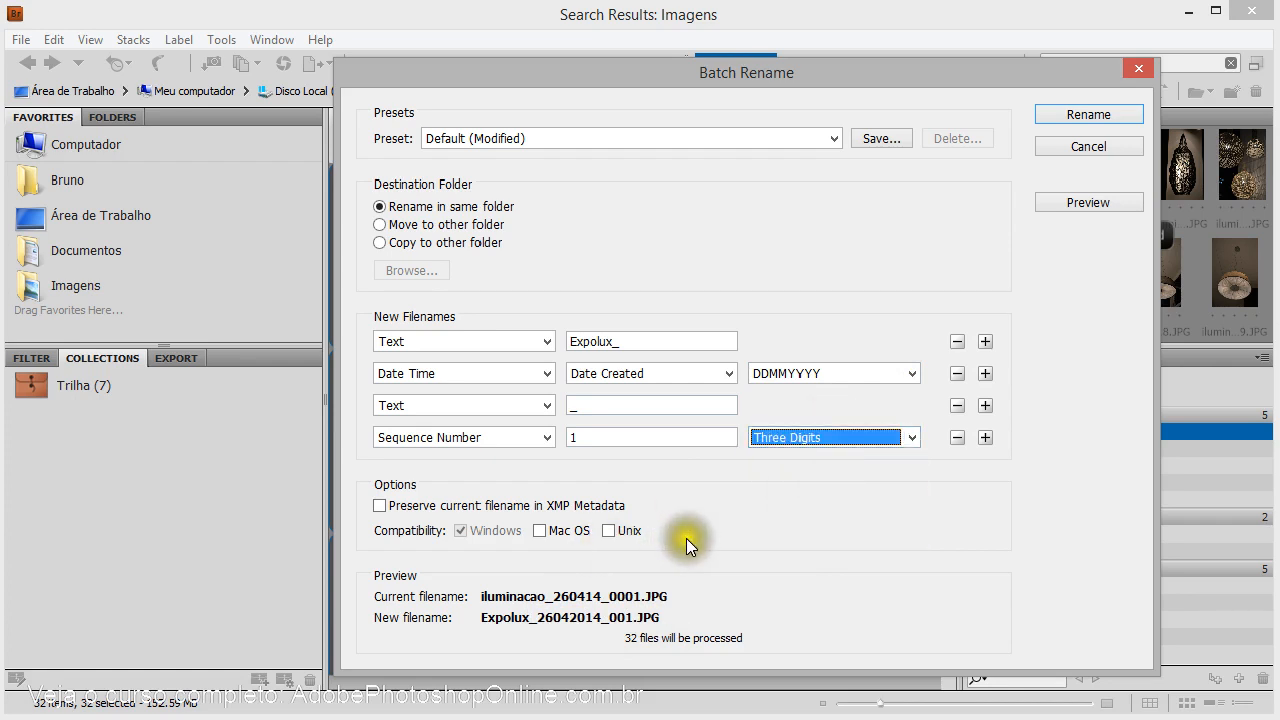
click(1105, 116)
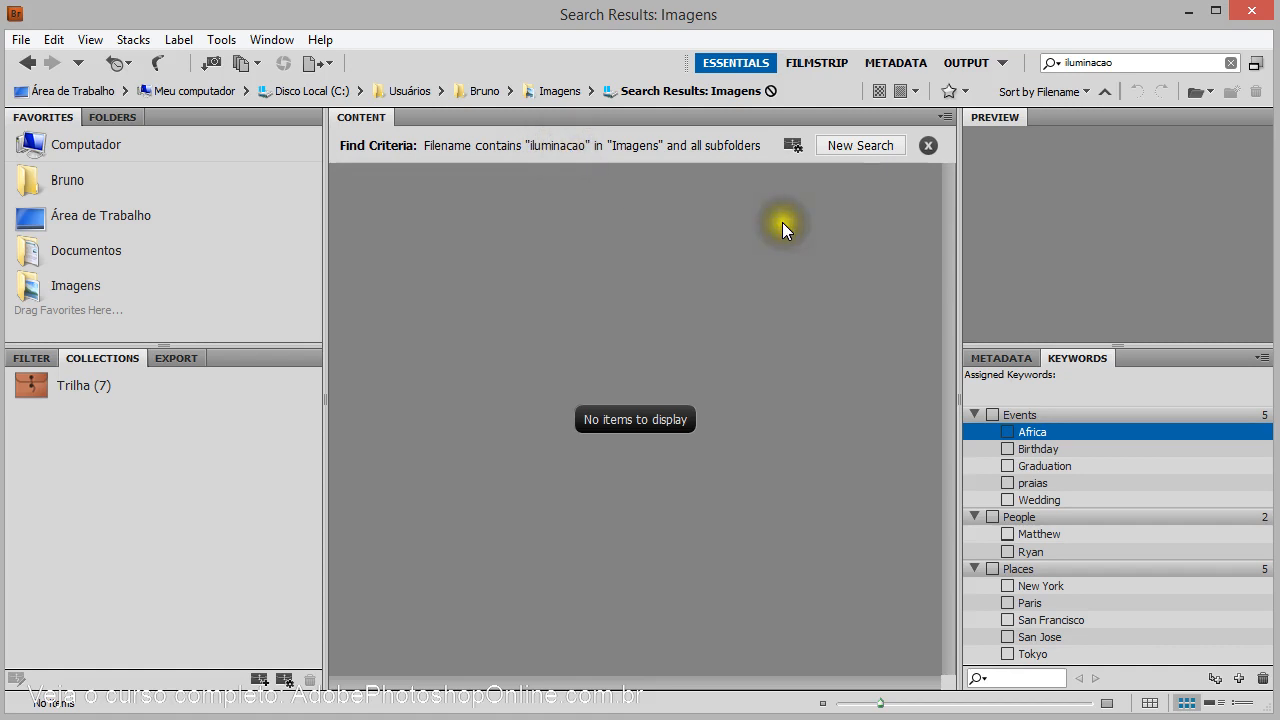
- Close the iluminacao search results and open the 20140426 folder inside temporário
click(852, 366)
click(923, 151)
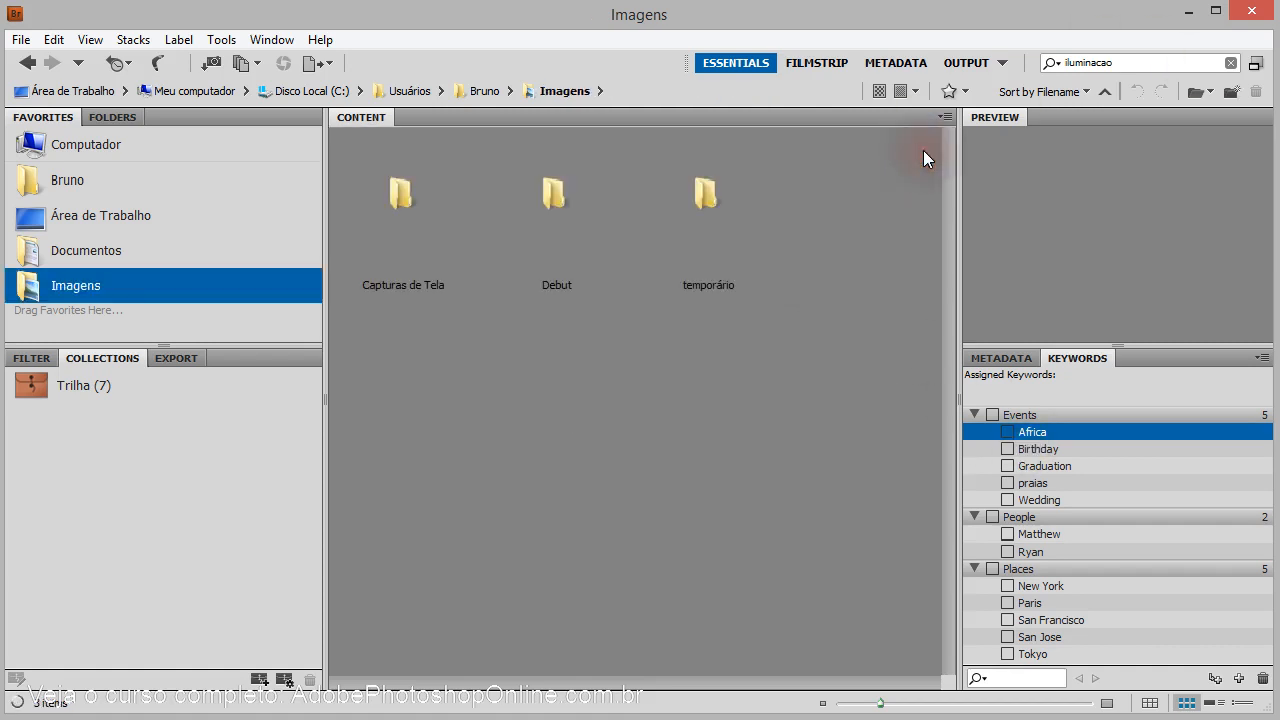
double_click(701, 187)
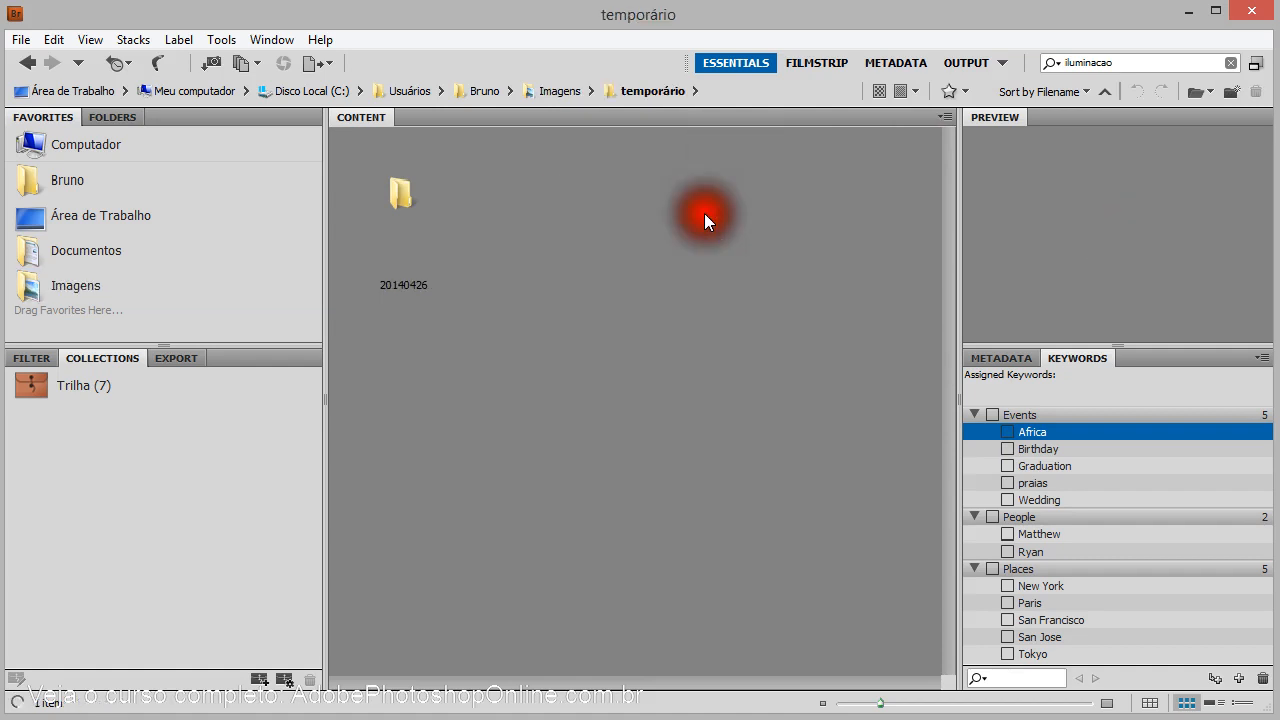
click(411, 192)
double_click(411, 192)
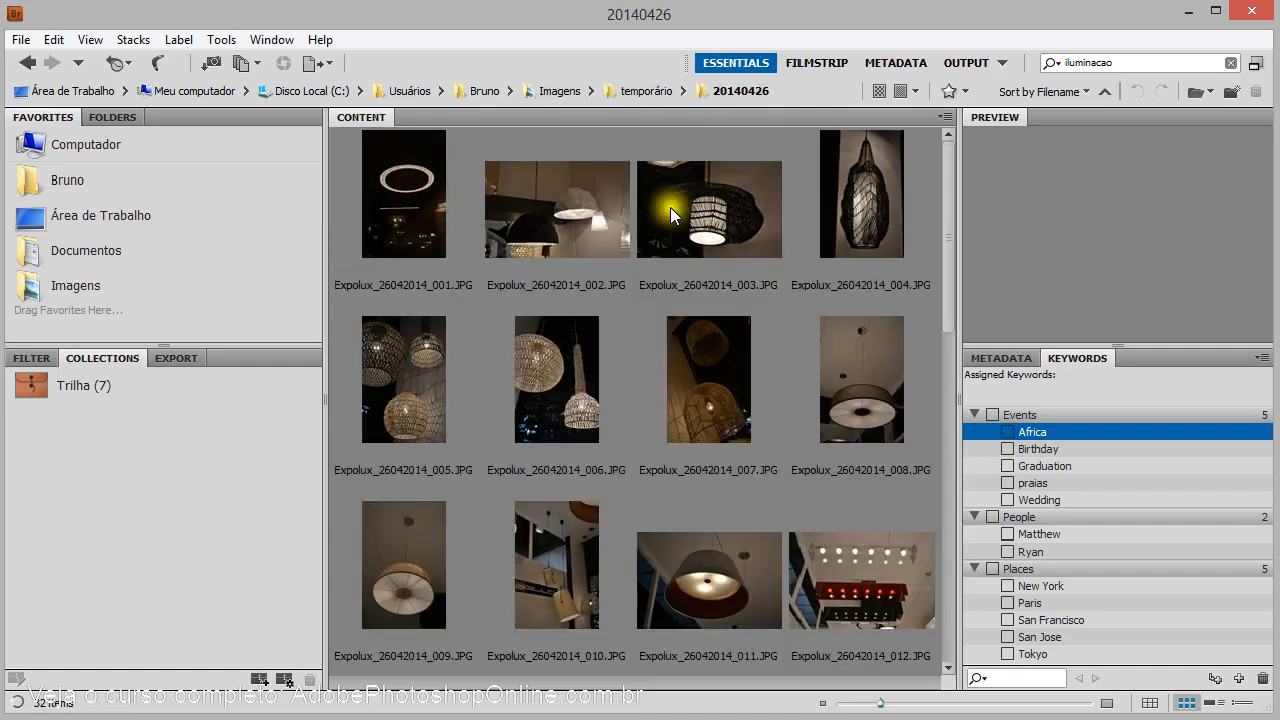
click(497, 293)
click(523, 286)
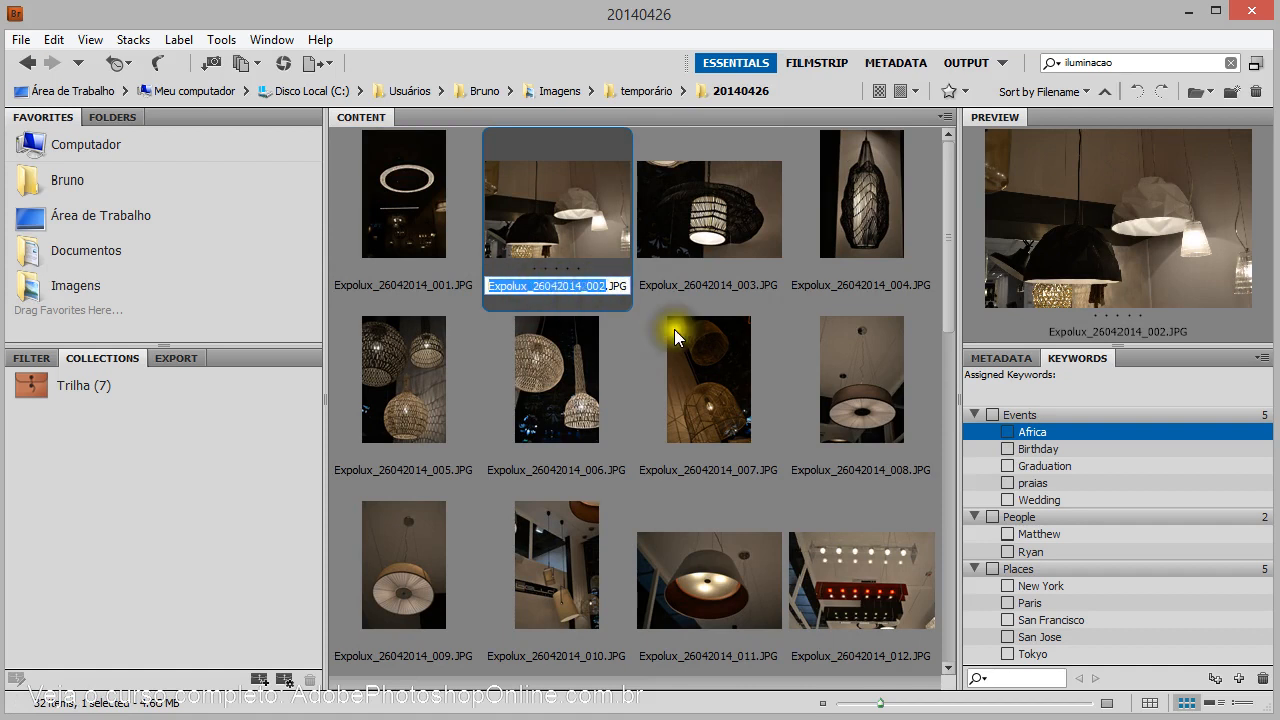
click(938, 281)
drag(947, 281, 976, 350)
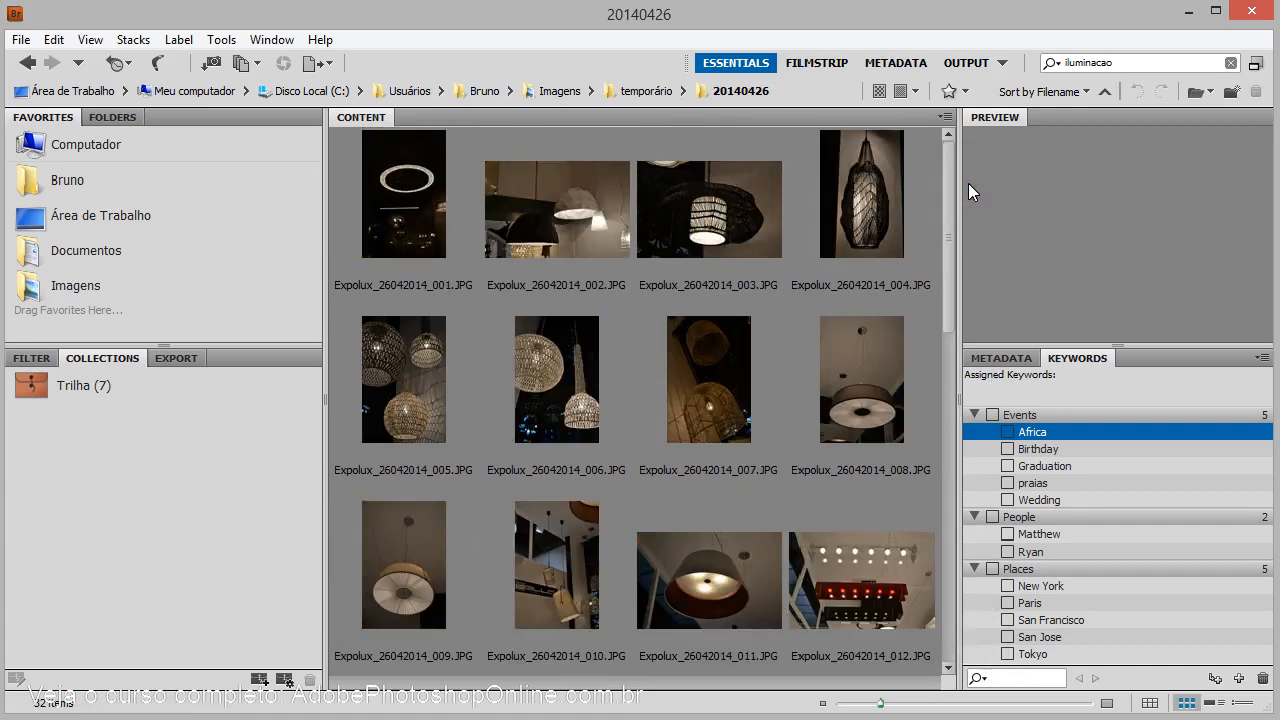
- Select the first four photos, Expolux_26042014_001 to 004, and open them in Review Mode
click(372, 172)
shift+click(855, 540)
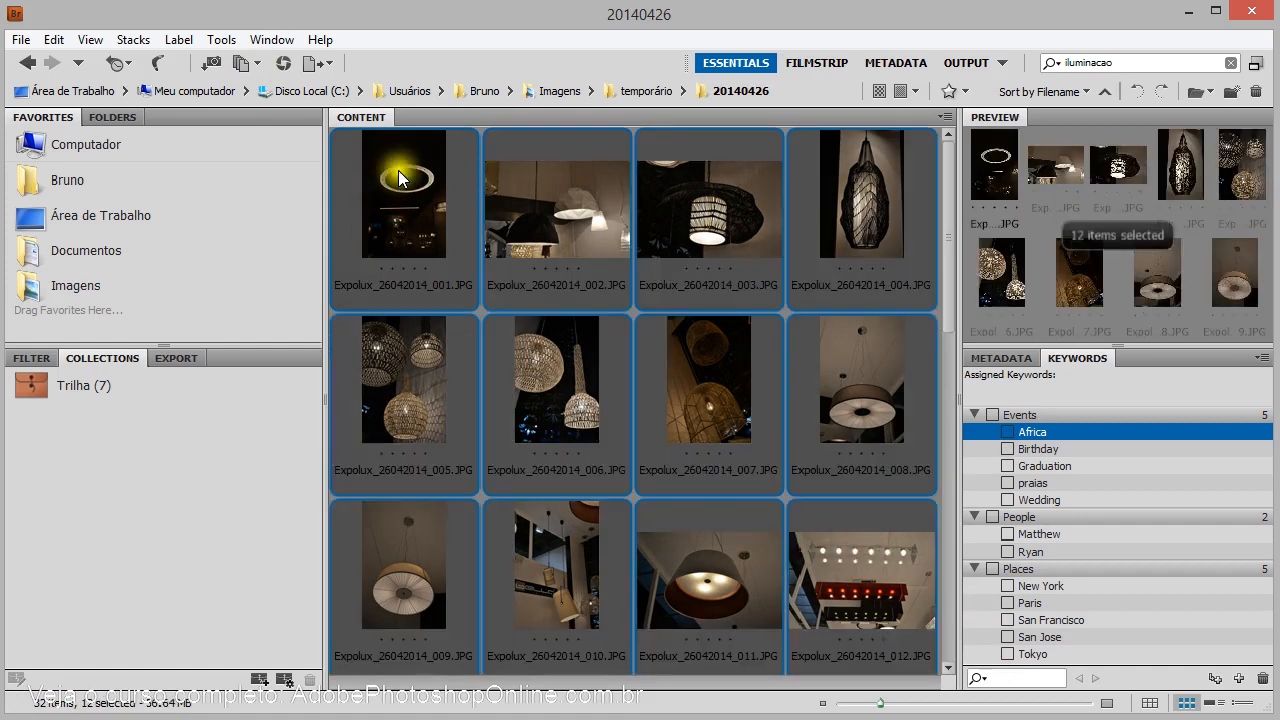
shift+click(851, 229)
click(257, 62)
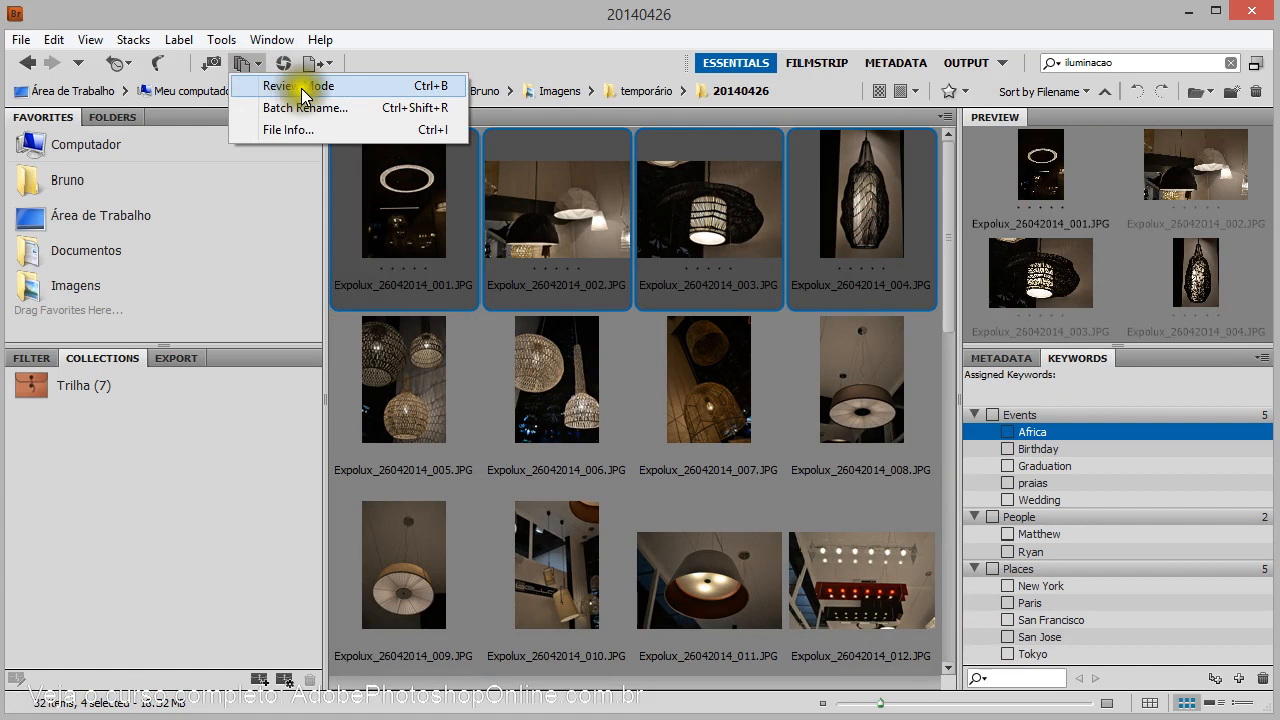
click(303, 87)
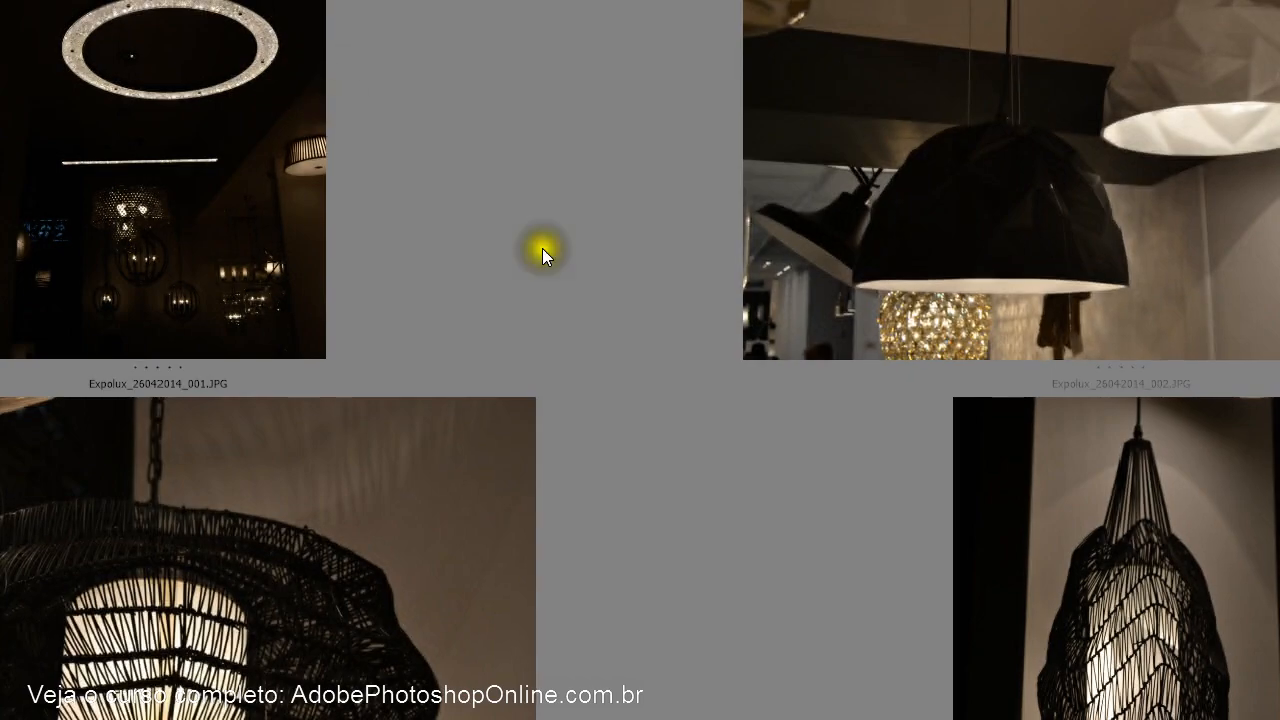
- Magnify details of the four photos under review with the loupe, and leave Review Mode
click(957, 289)
click(1089, 614)
click(843, 130)
click(136, 121)
click(294, 532)
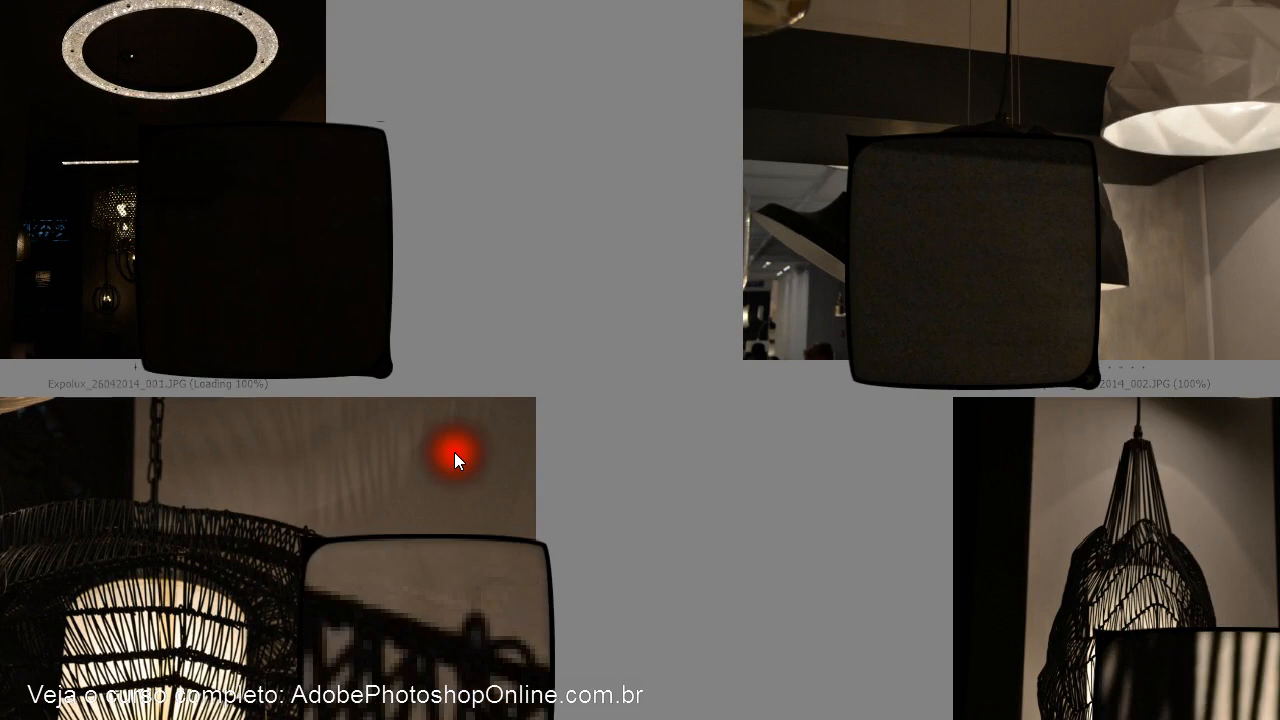
key(Escape)
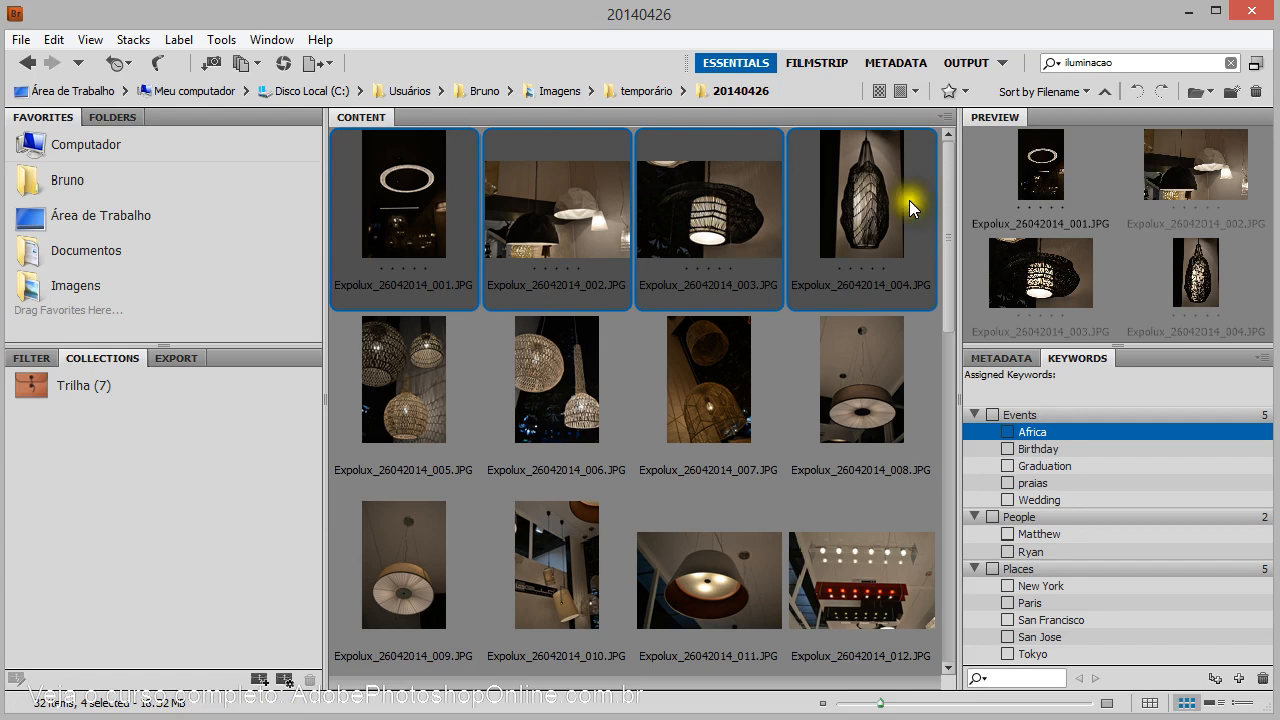
- Select the first twelve photos, Expolux_26042014_001 to 012, and open them in Review Mode
click(858, 584)
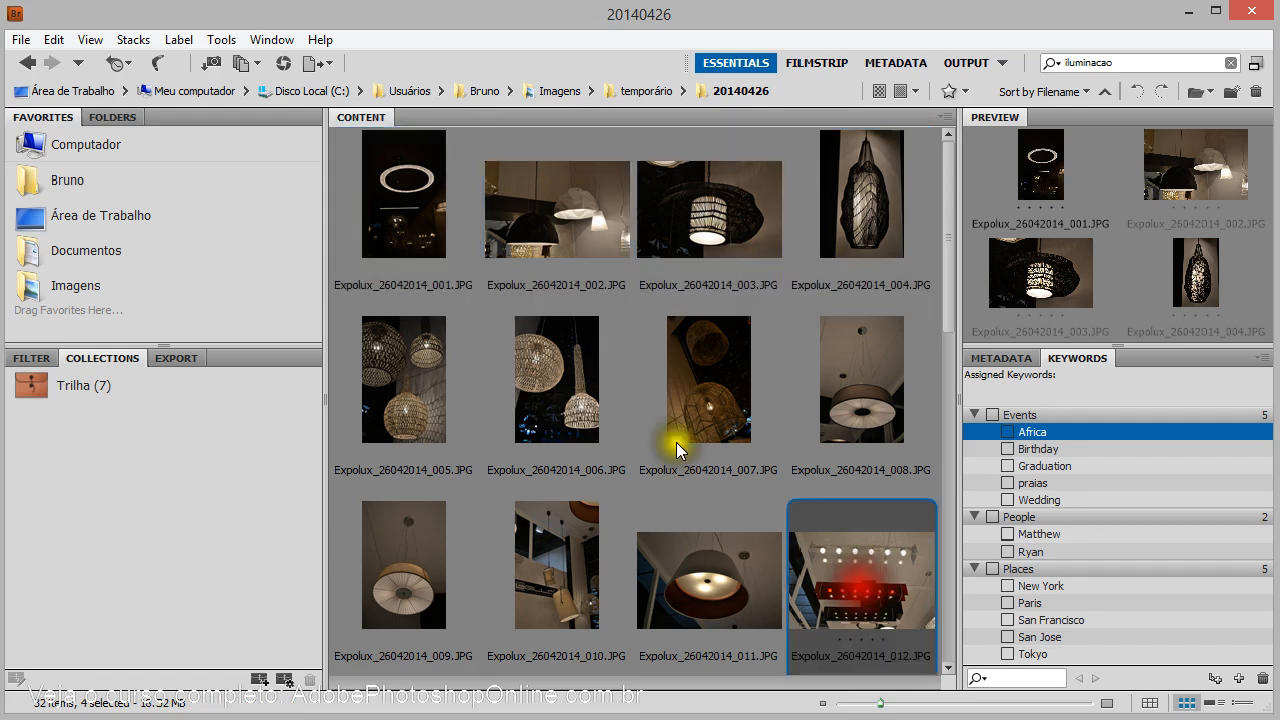
key(ctrl+a)
click(250, 63)
click(298, 86)
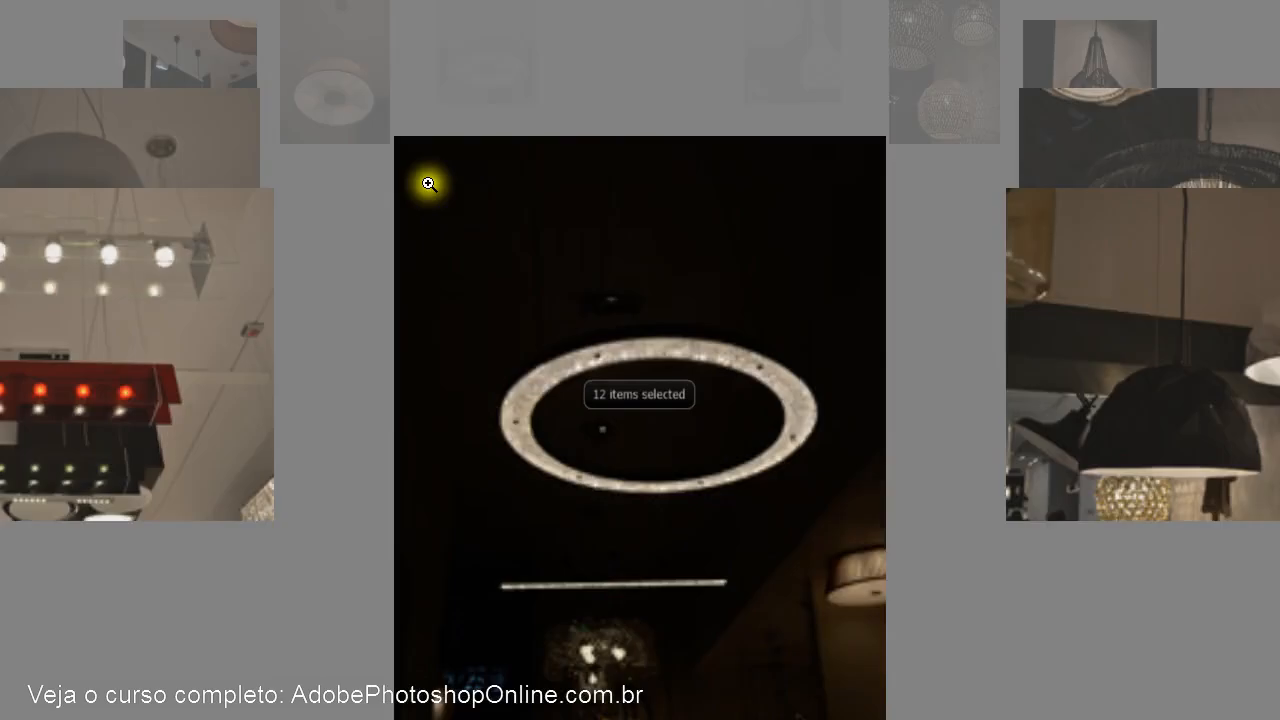
- Browse the twelve photos in the review carousel, bringing different ones to the front, and return to the folder
drag(1149, 266, 966, 78)
click(997, 71)
click(1199, 190)
click(1233, 270)
click(1224, 238)
click(1229, 184)
click(686, 35)
click(374, 62)
click(697, 243)
click(1100, 123)
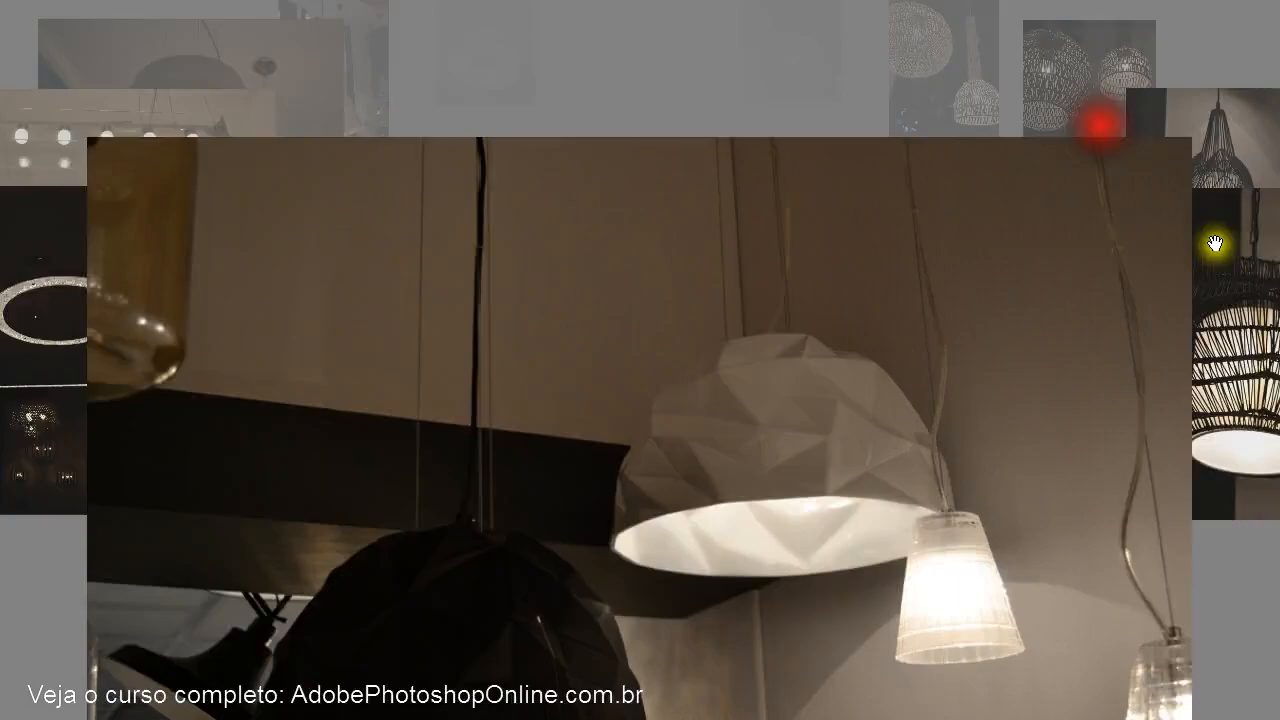
click(1251, 251)
click(1178, 172)
click(192, 91)
click(306, 43)
key(Escape)
drag(951, 256, 955, 348)
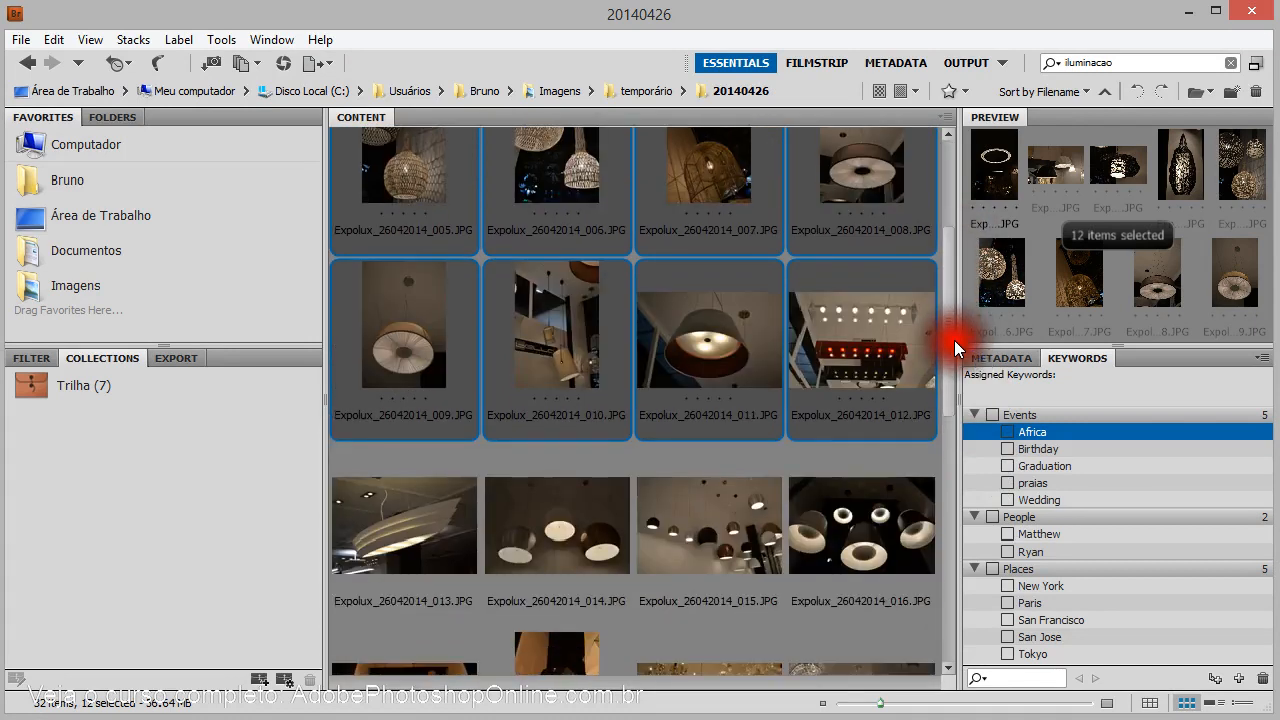
click(252, 64)
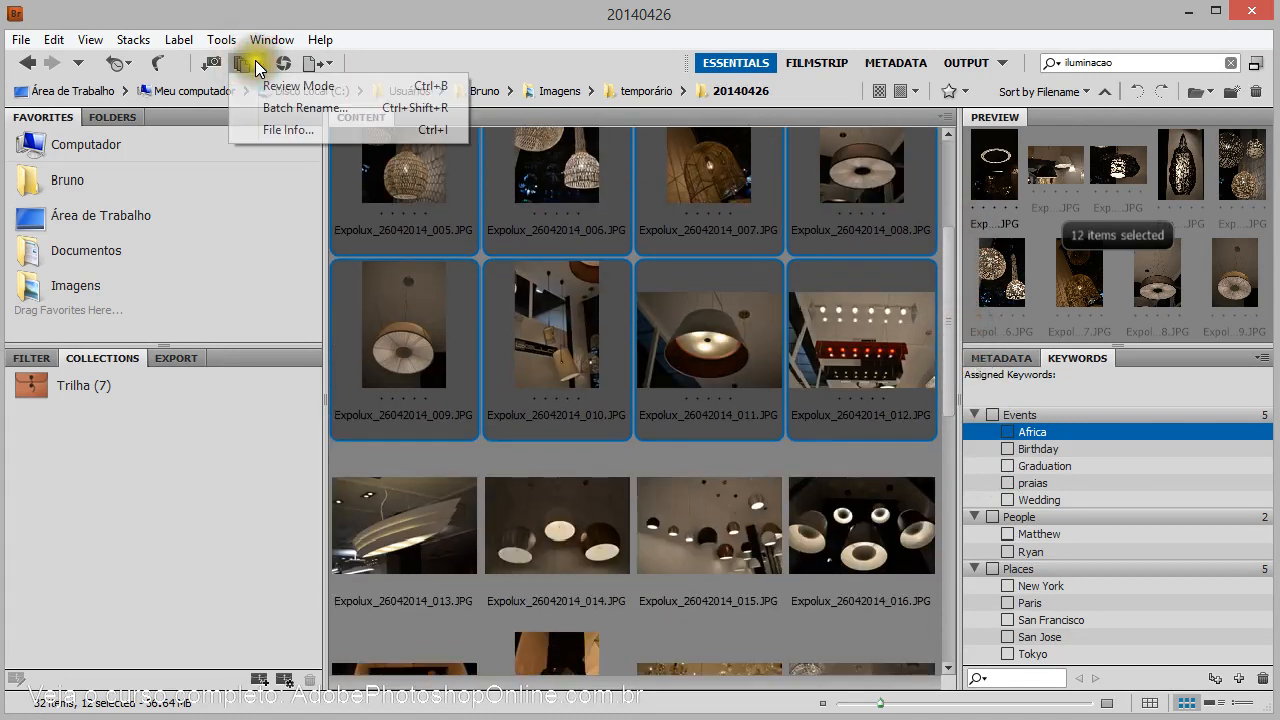
click(384, 19)
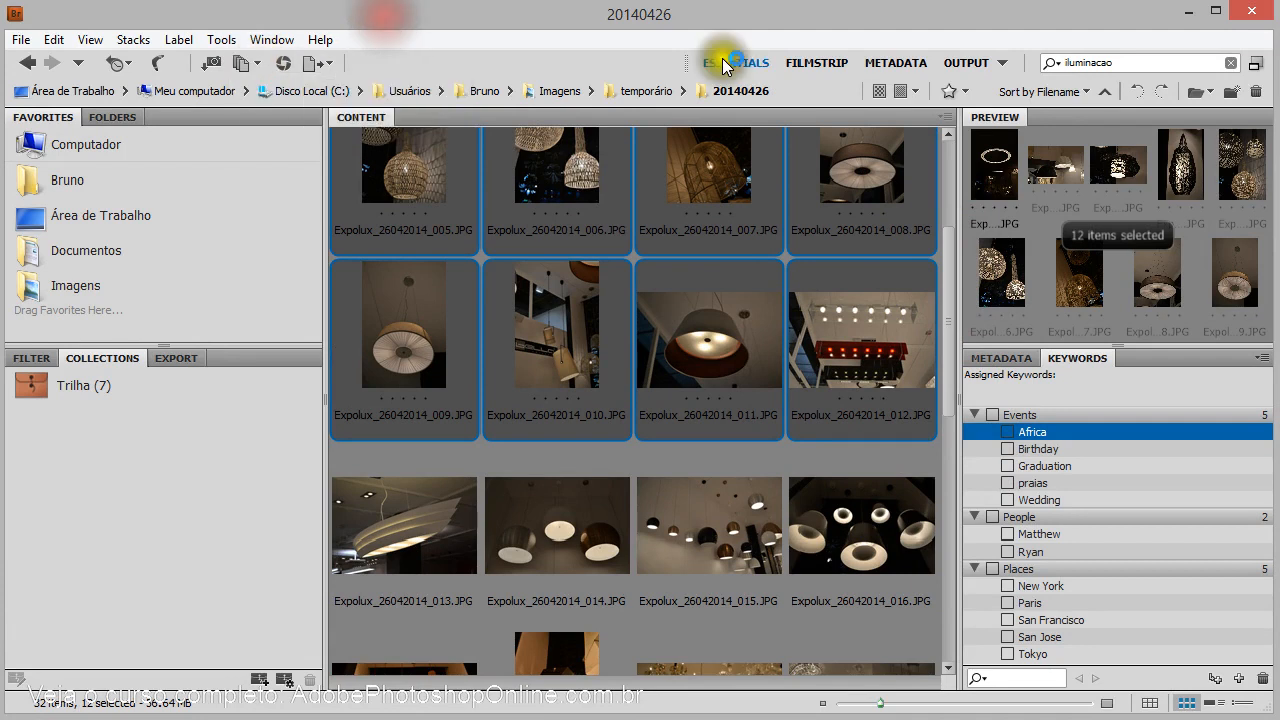
drag(944, 355, 949, 206)
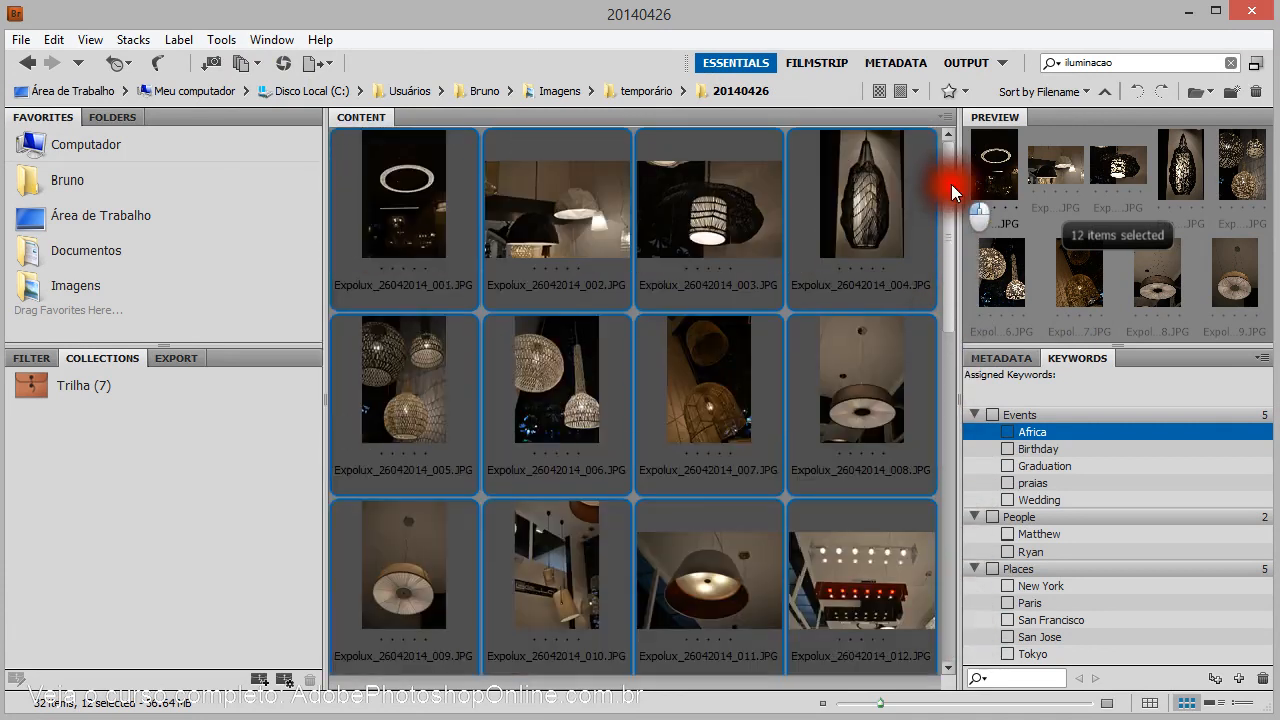
- Select all photos in the 20140426 folder and switch to the Output workspace
click(575, 198)
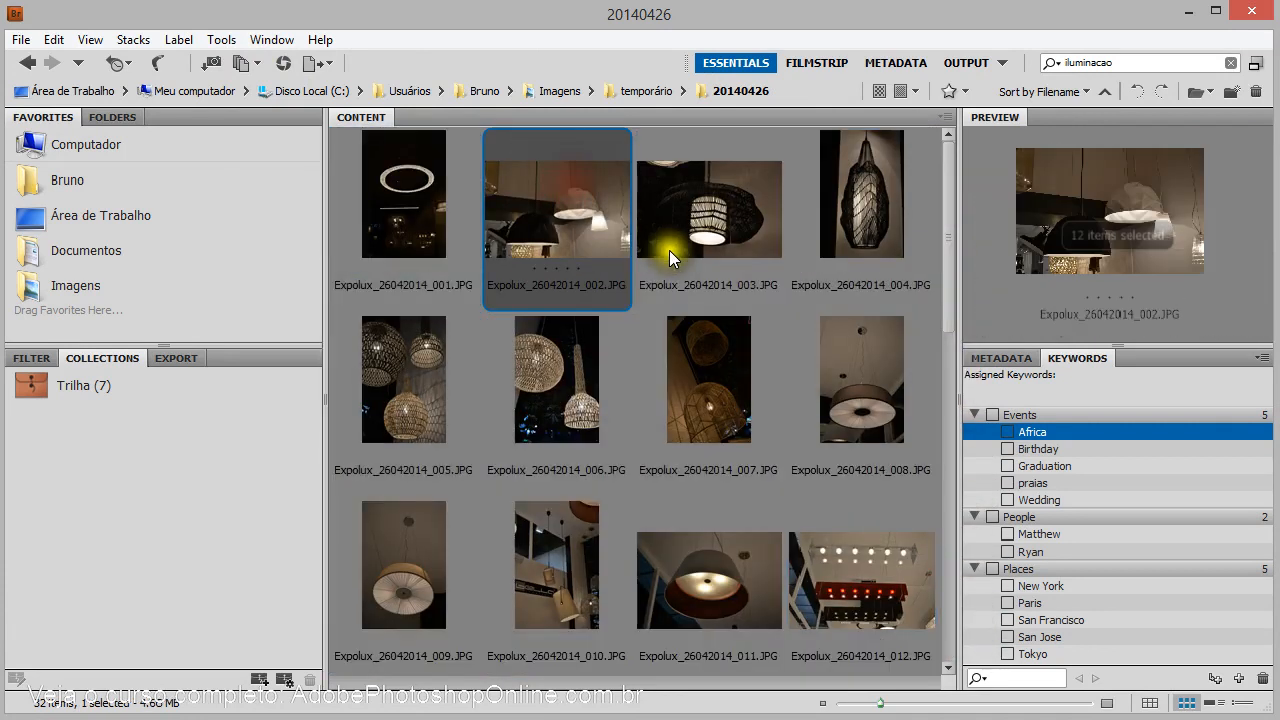
key(ctrl+a)
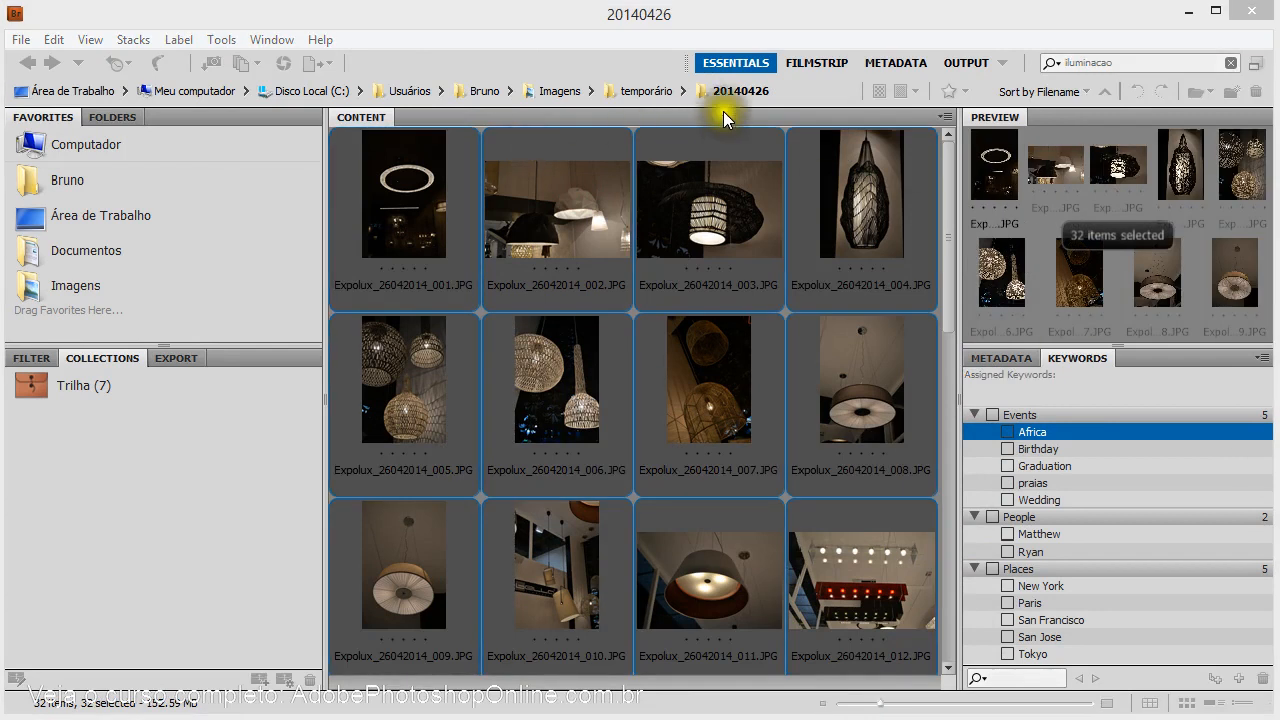
click(976, 64)
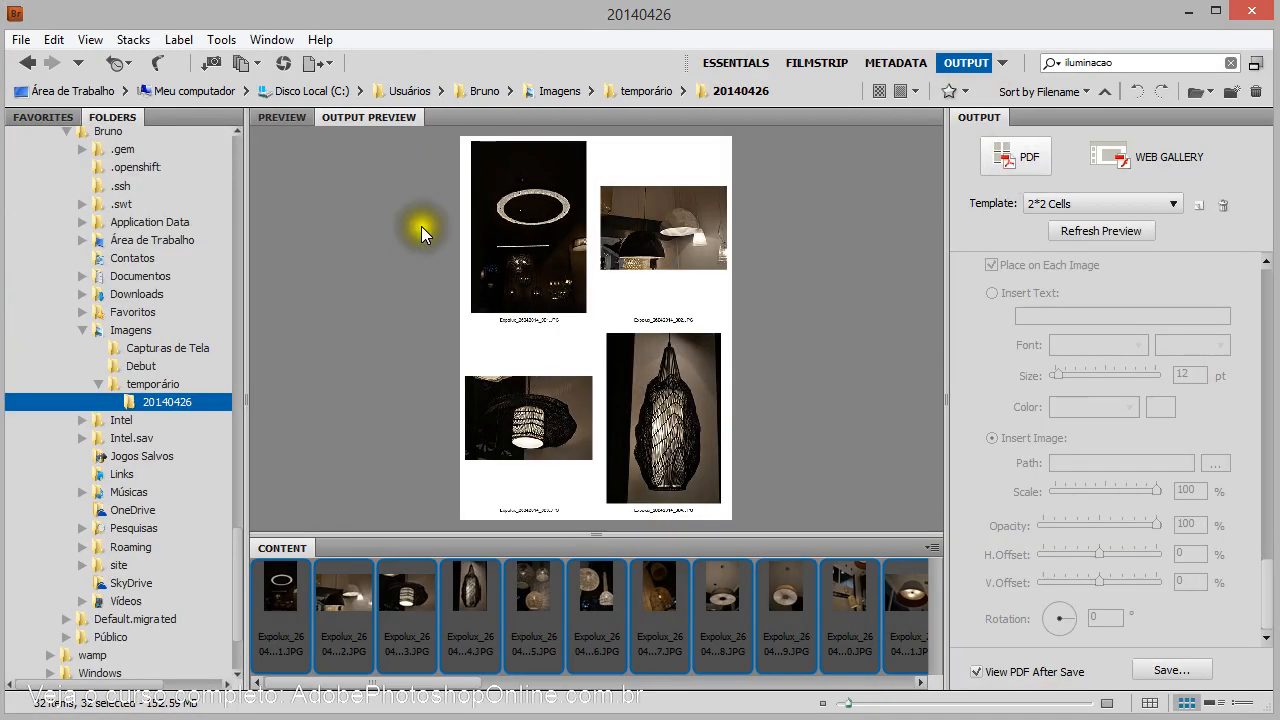
- Compare the regular preview of the selected photos with the output preview of the PDF page
click(301, 116)
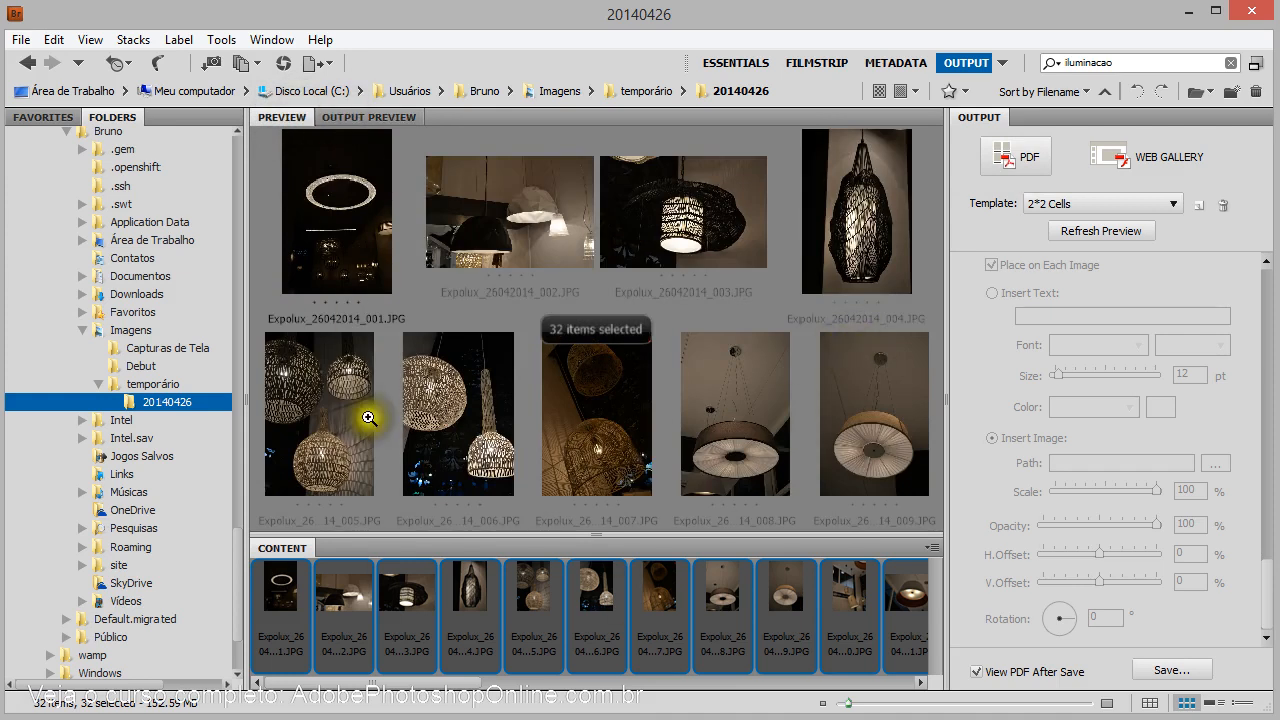
click(338, 116)
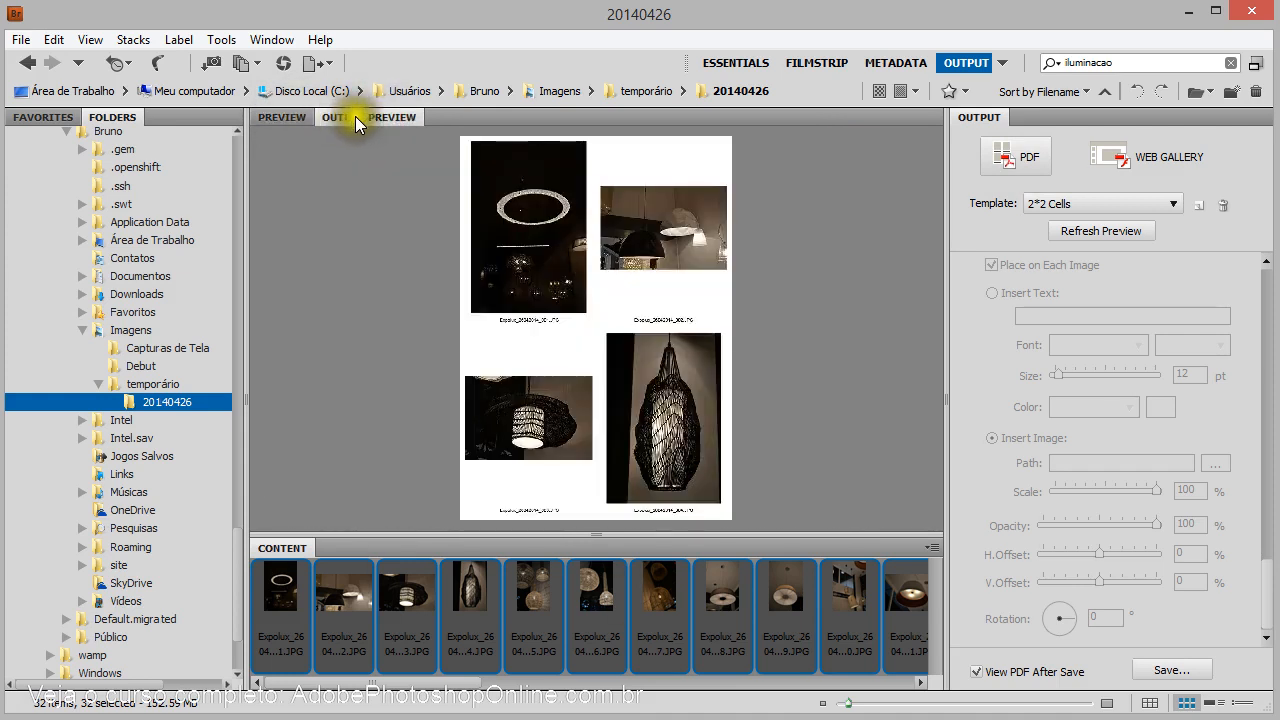
click(286, 116)
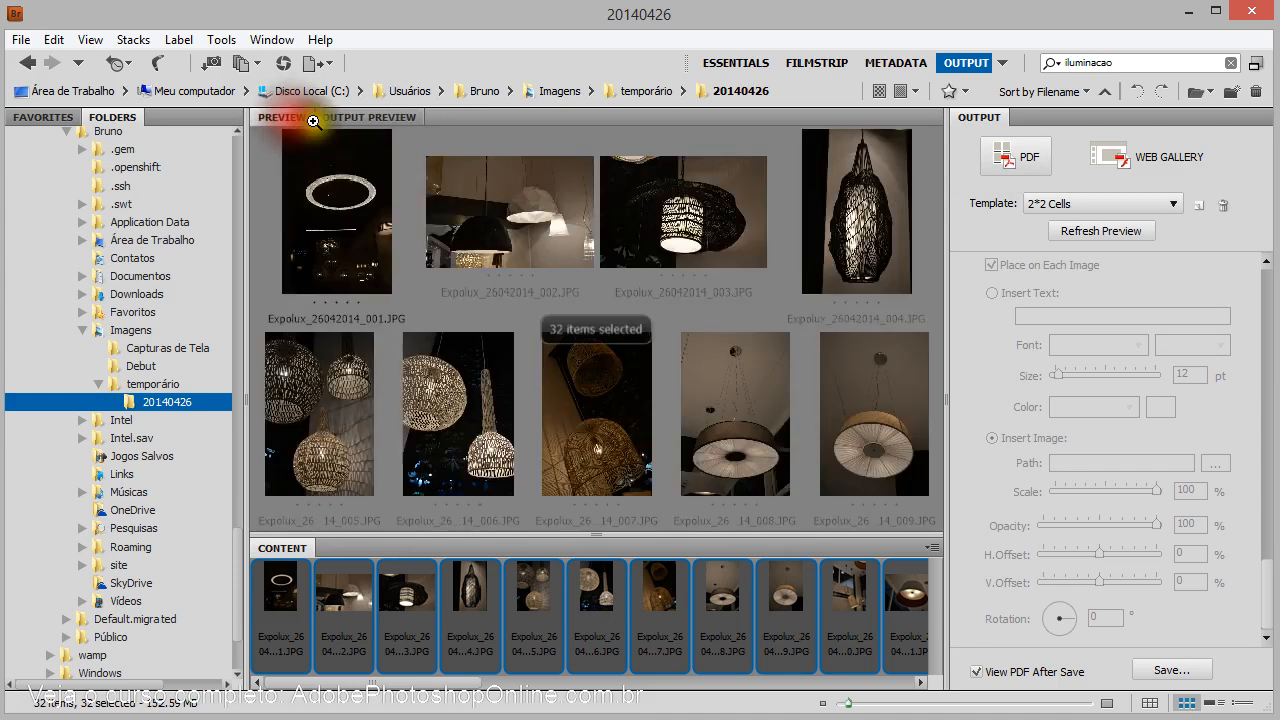
click(366, 117)
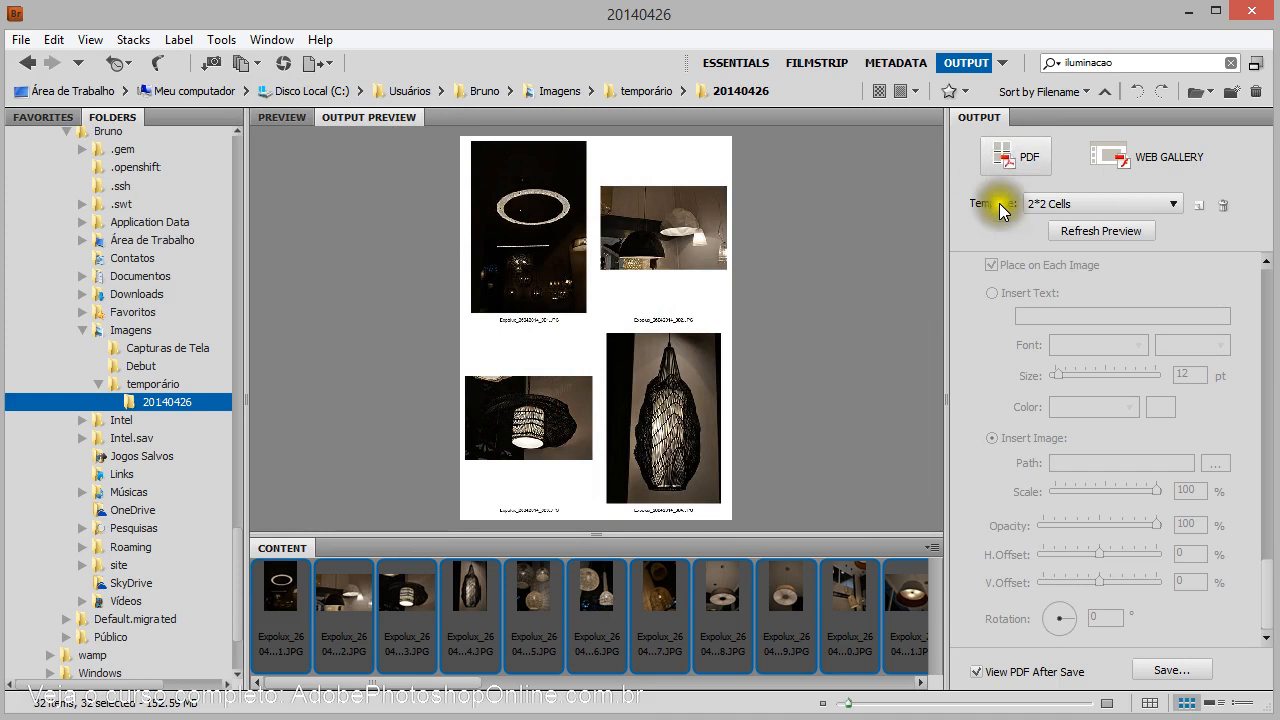
- Apply the 5*8 Contact Sheet template to the PDF output and refresh its preview
click(1088, 203)
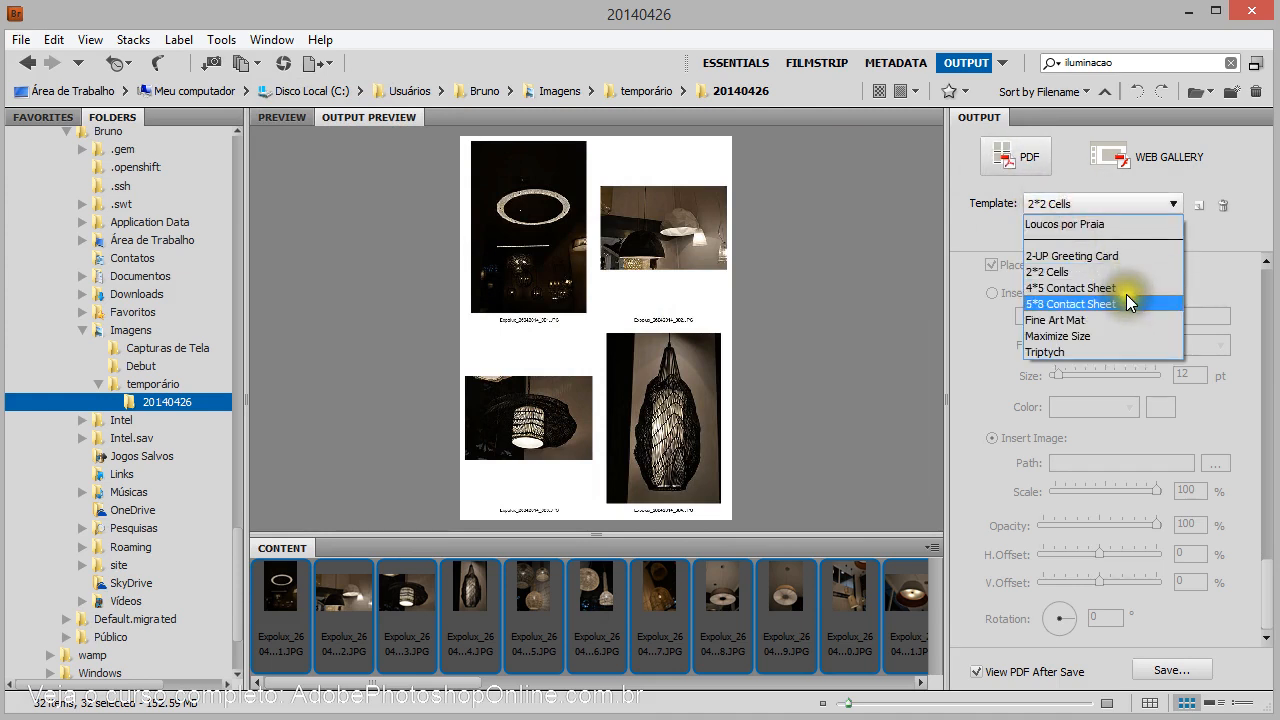
click(1126, 299)
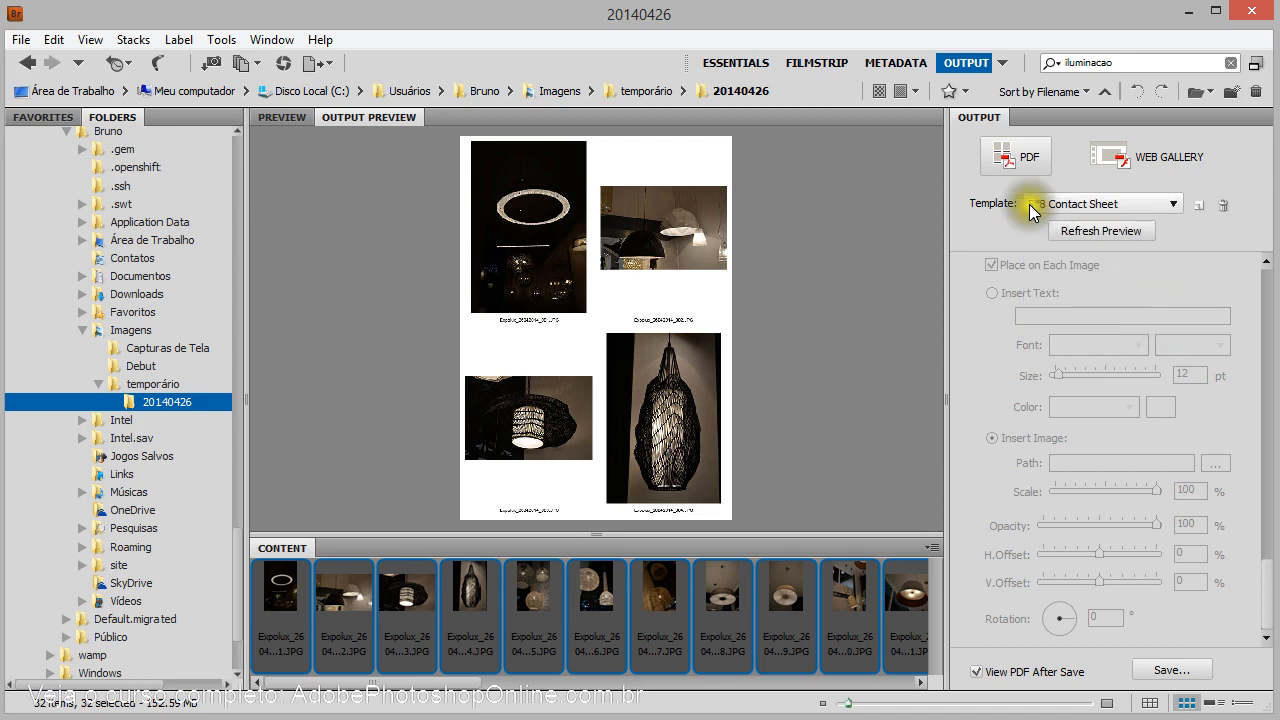
click(1139, 228)
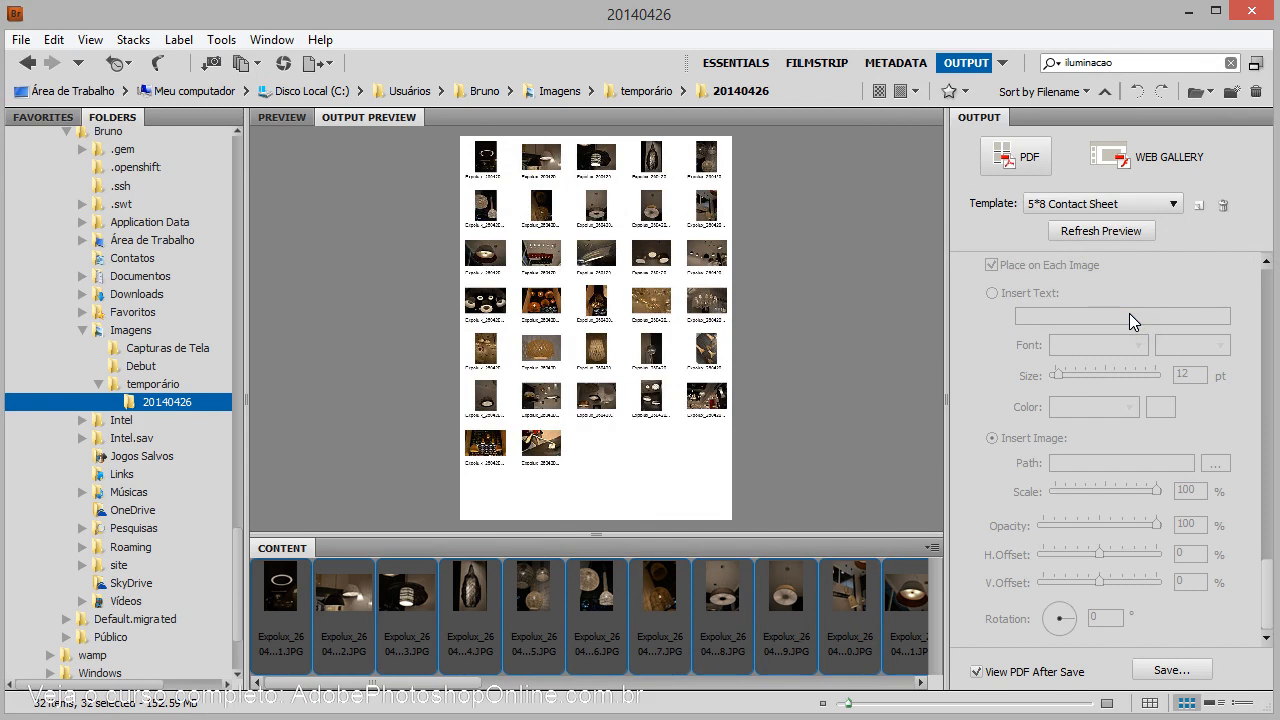
- Examine the PDF output's watermark, playback, document, layout and overlay settings
scroll(1268, 540, up, 5)
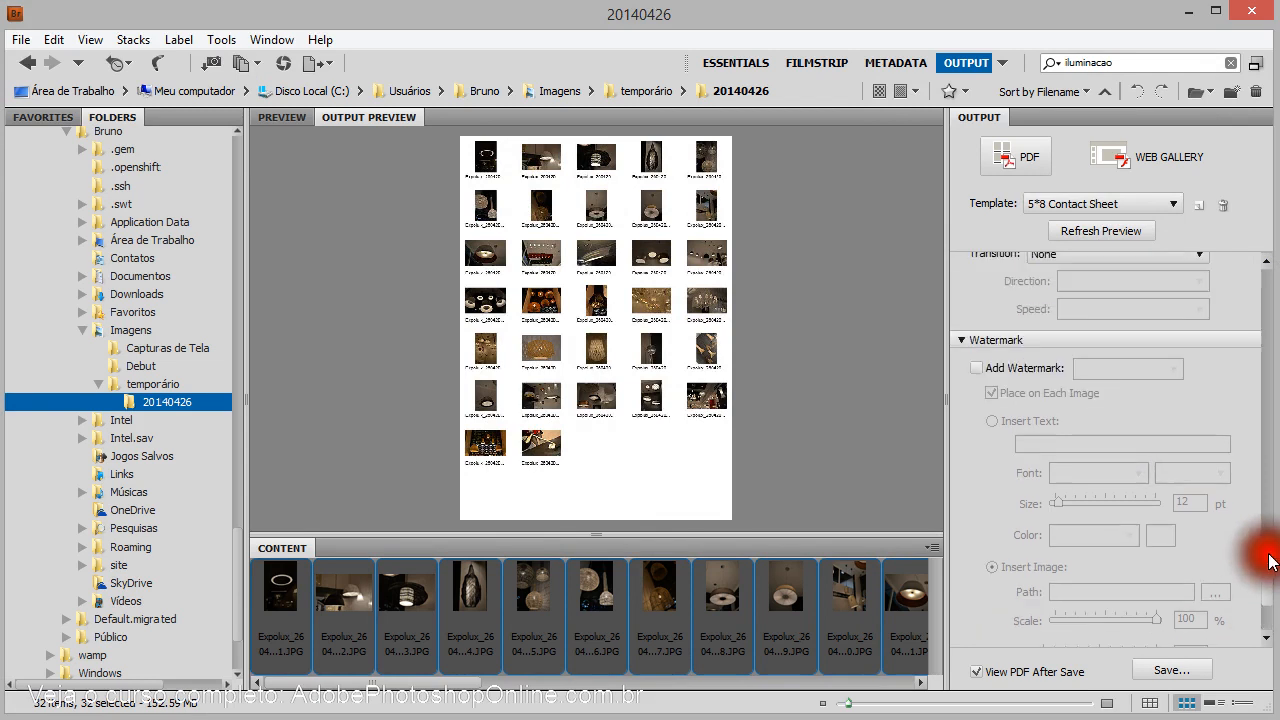
scroll(1268, 535, up, 5)
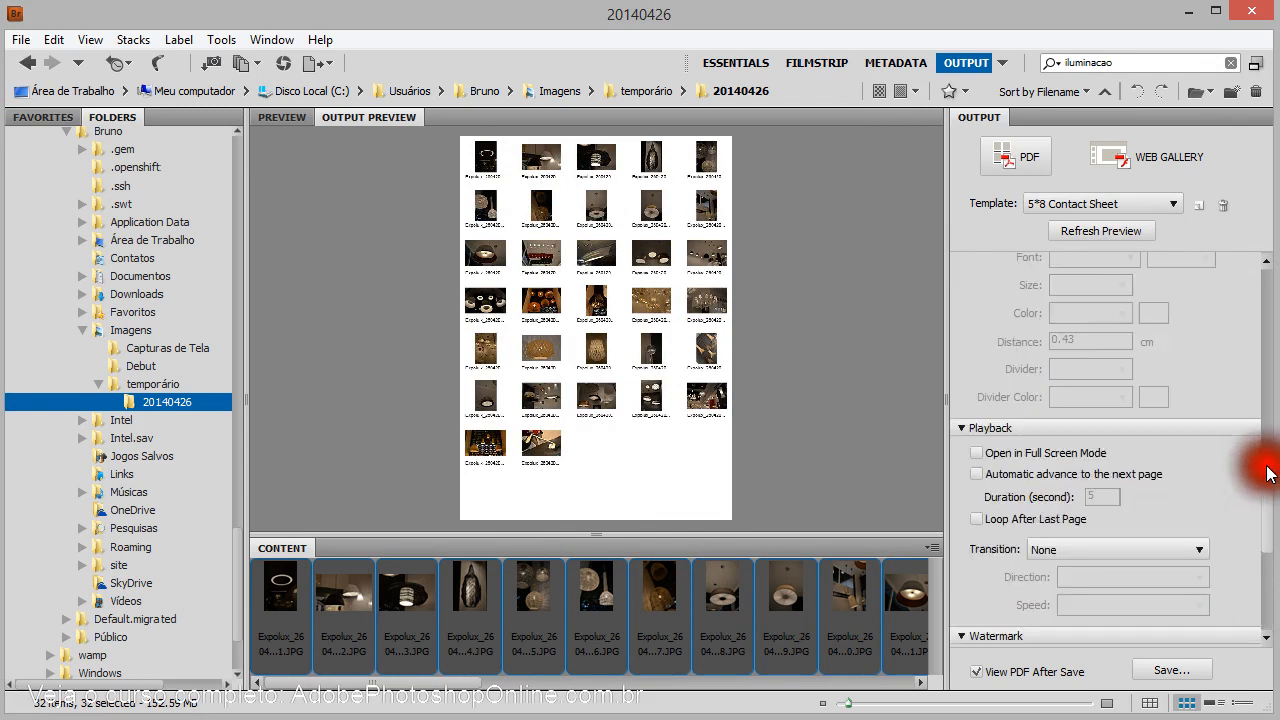
scroll(1257, 340, up, 5)
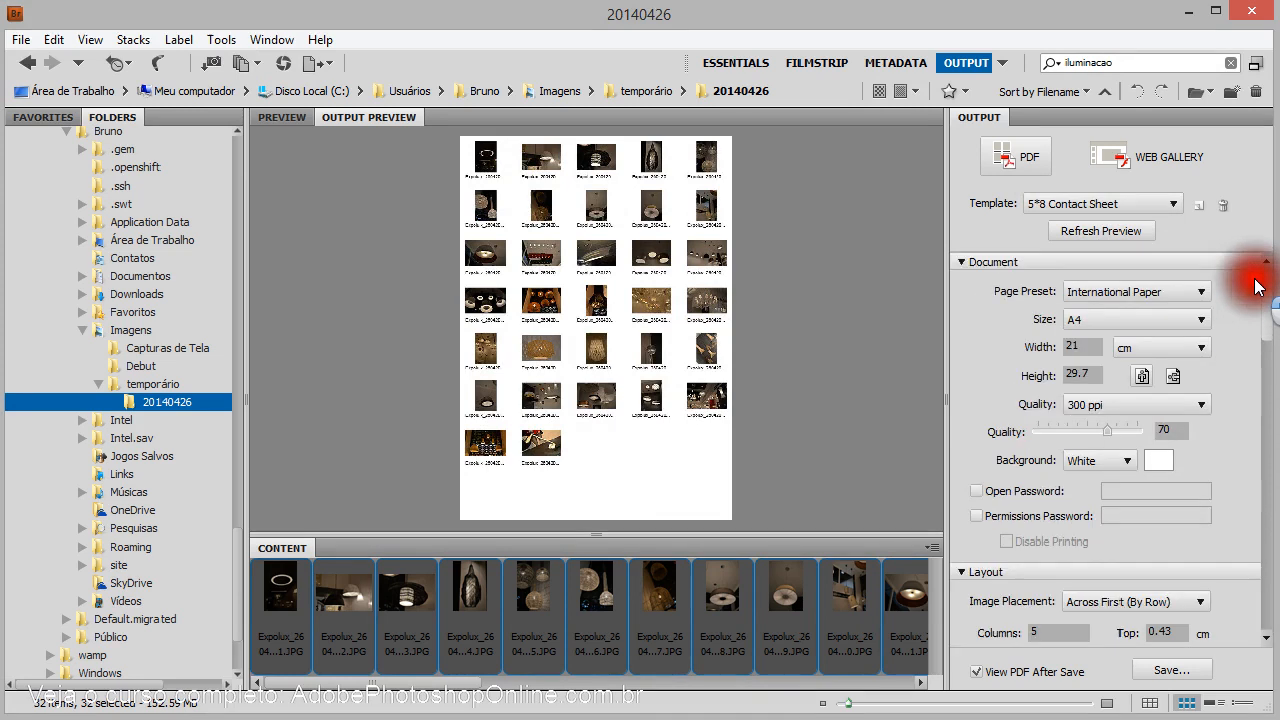
scroll(1268, 318, down, 1)
scroll(1268, 318, down, 1)
scroll(1268, 318, up, 2)
scroll(1268, 318, down, 3)
drag(1268, 313, 1268, 331)
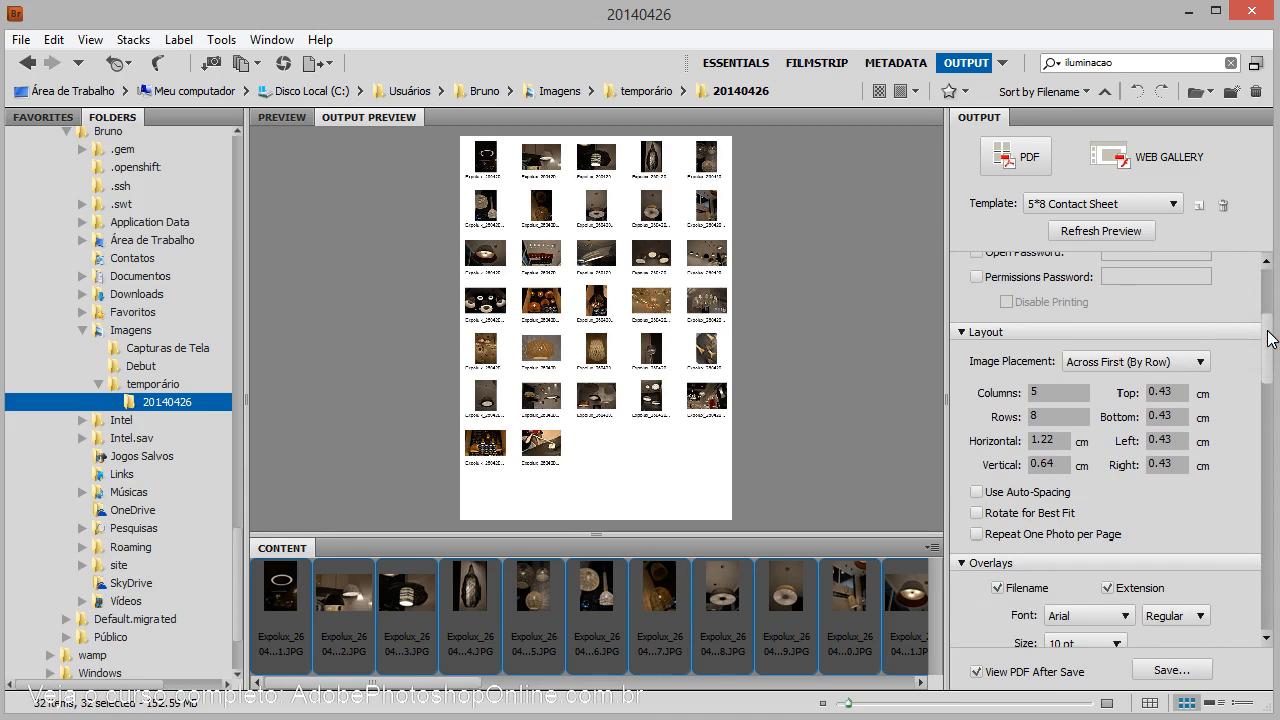
drag(1270, 338, 1270, 362)
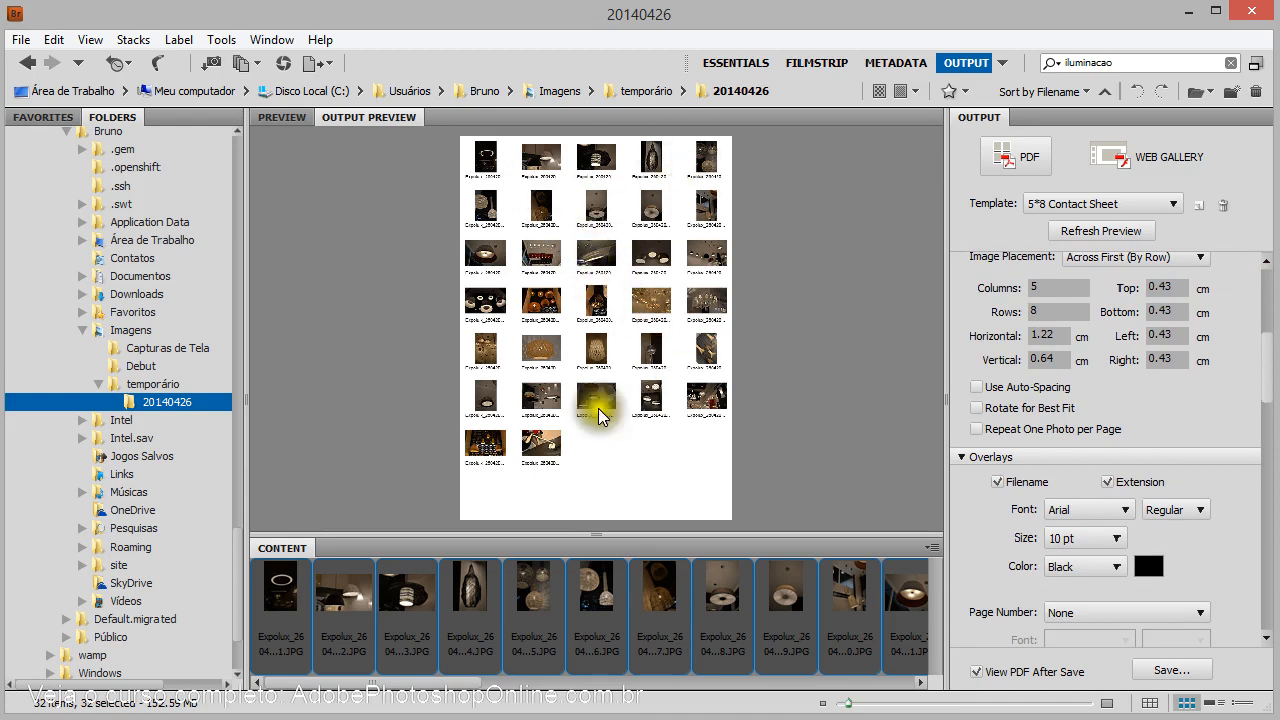
- Examine the PDF output's layout spacing, page size, watermark settings and the available image quality resolutions
drag(1265, 378, 1272, 344)
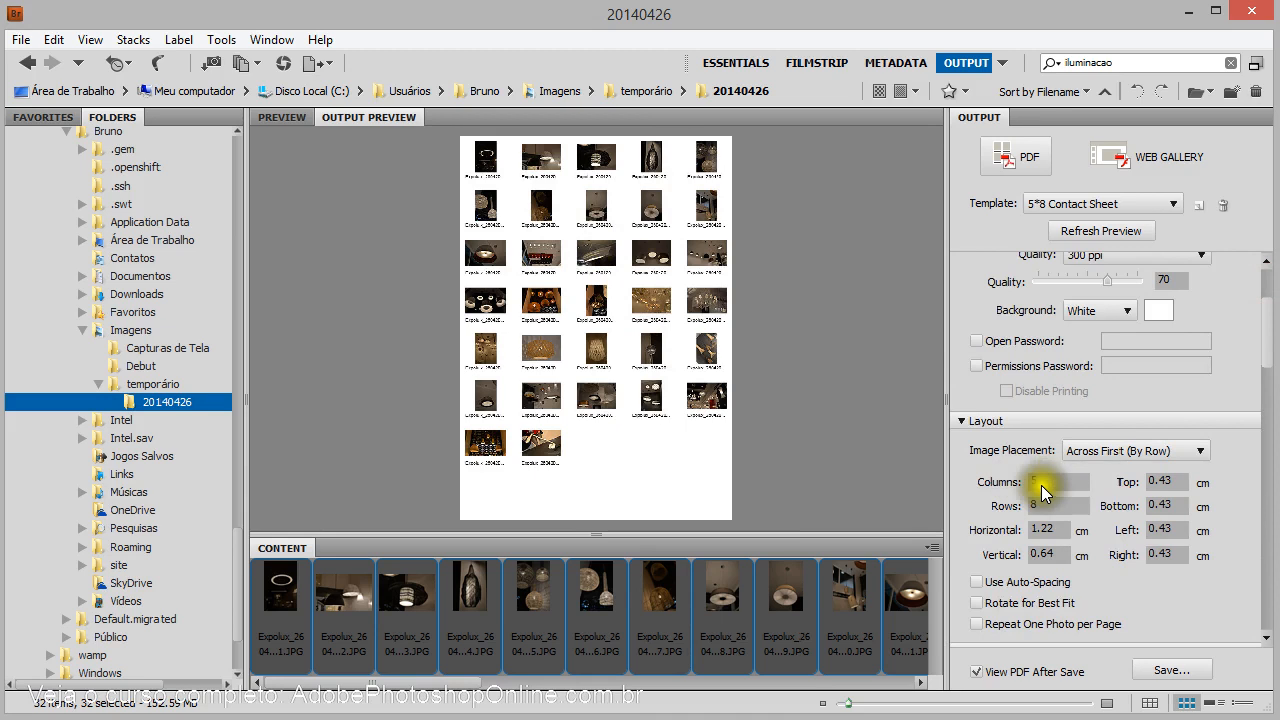
drag(1267, 311, 1267, 272)
click(1096, 381)
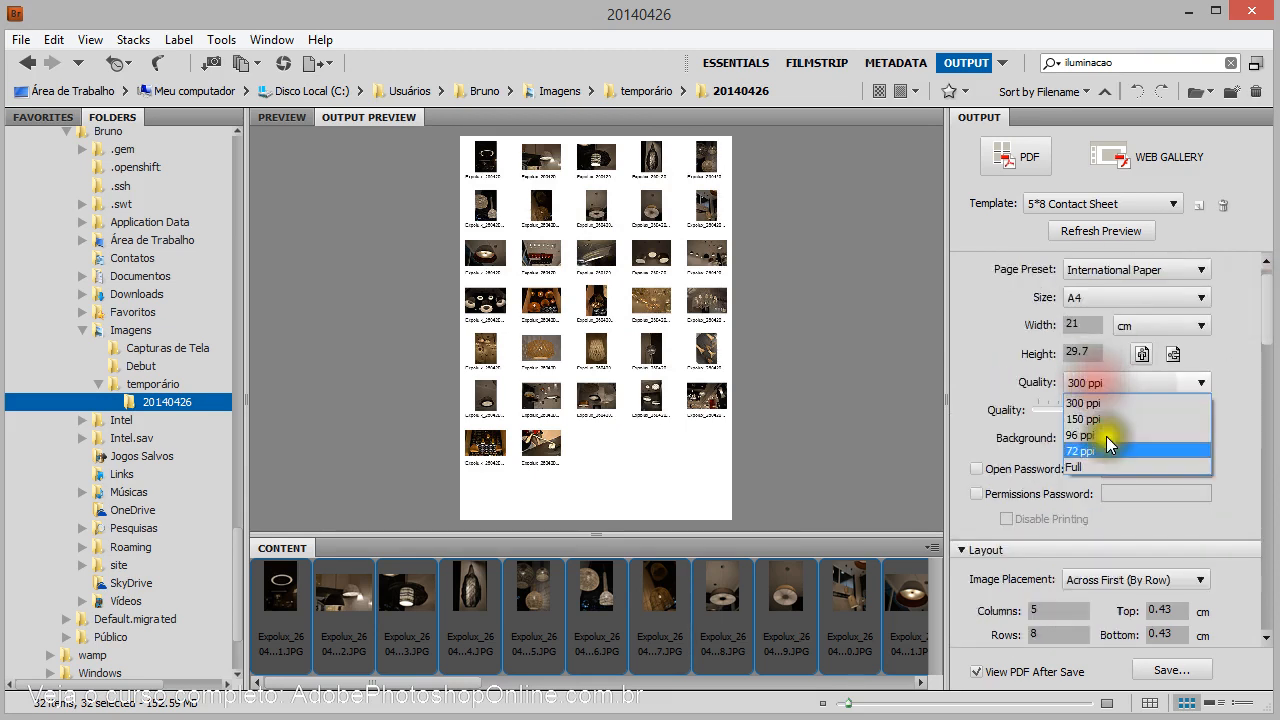
click(1267, 338)
drag(1260, 302, 1257, 600)
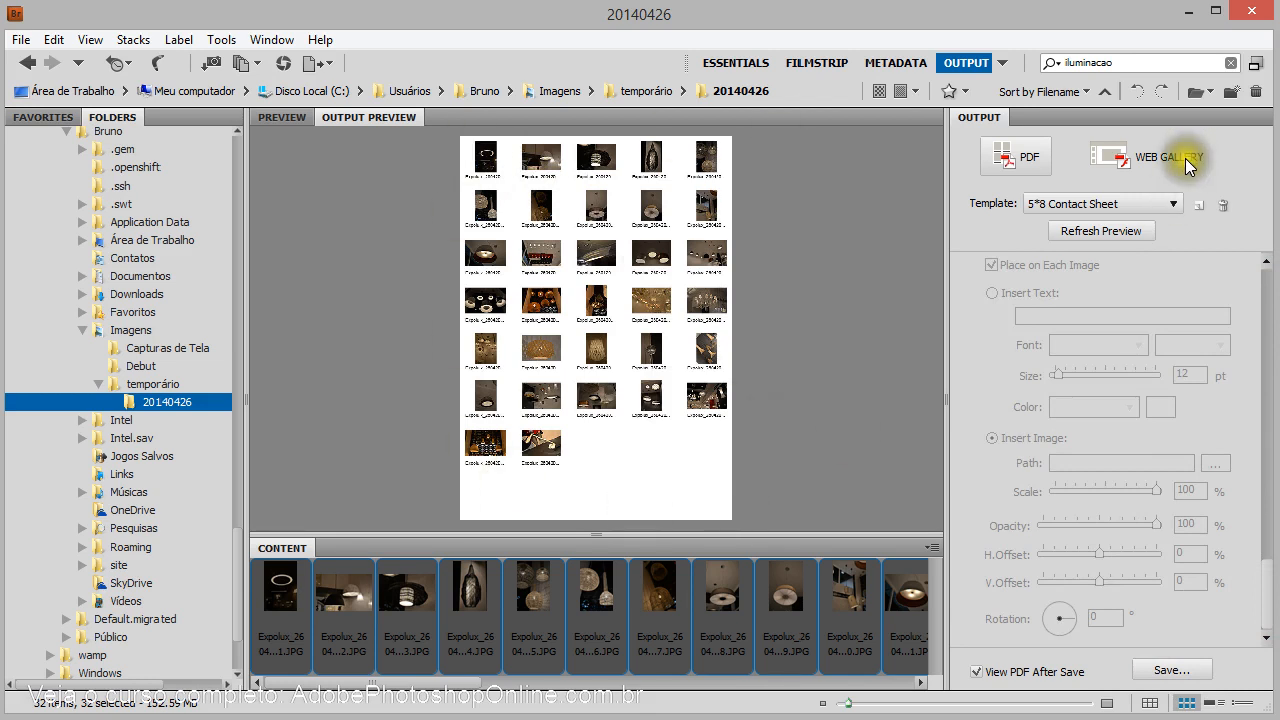
- Switch the output type to a web gallery and refresh its preview with the selected photos
click(1115, 159)
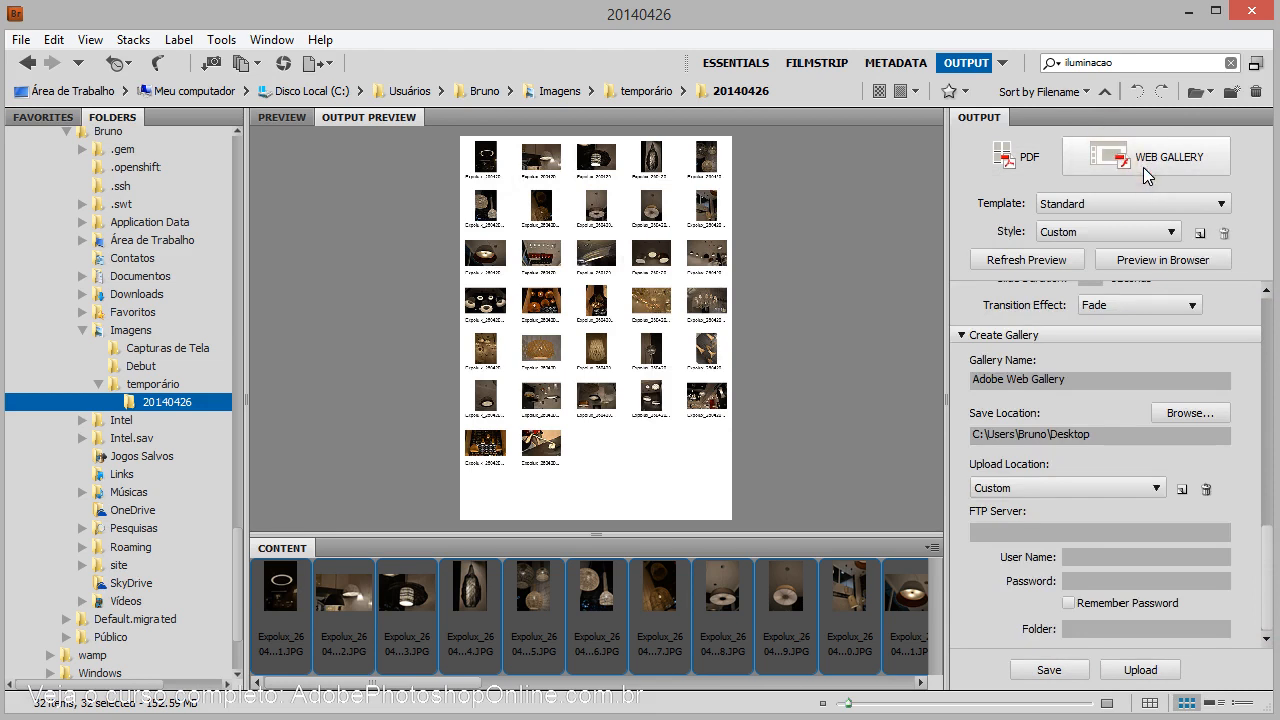
click(1067, 267)
click(1045, 265)
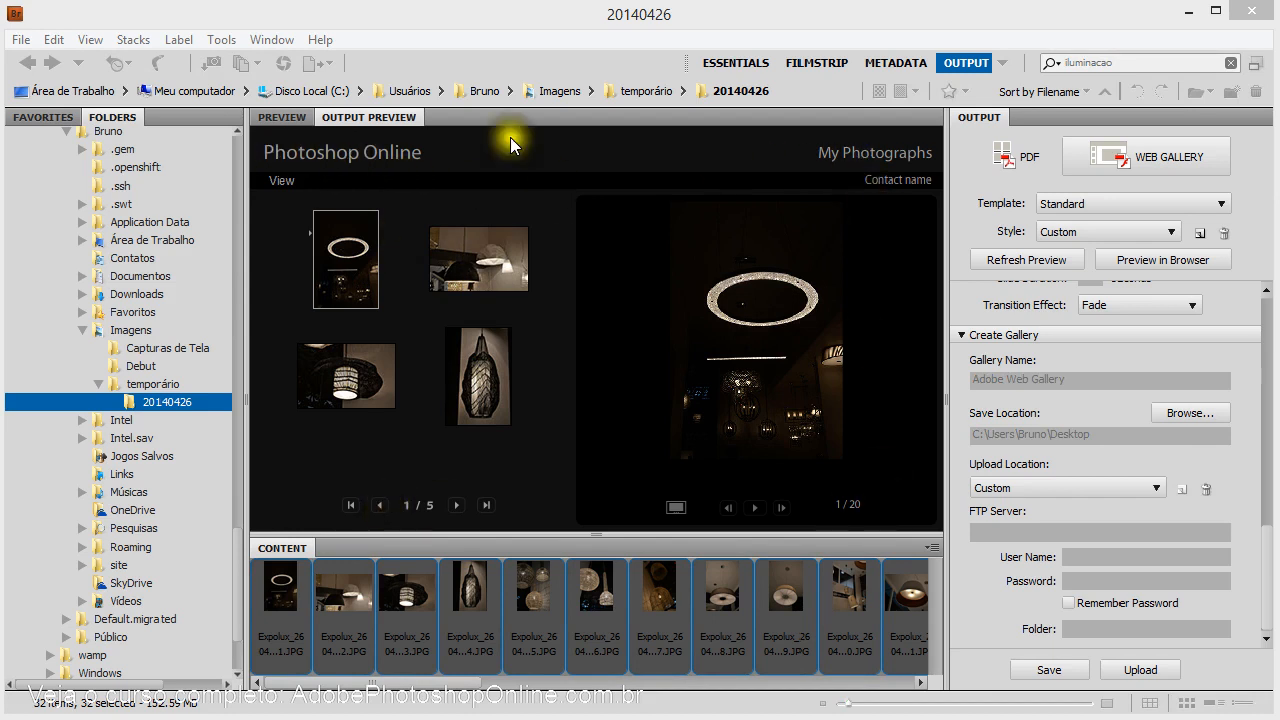
- Examine the web gallery's title, caption, contact name and e-mail fields, and preview the fourth photo enlarged
drag(1265, 378, 1262, 290)
drag(1063, 338, 970, 342)
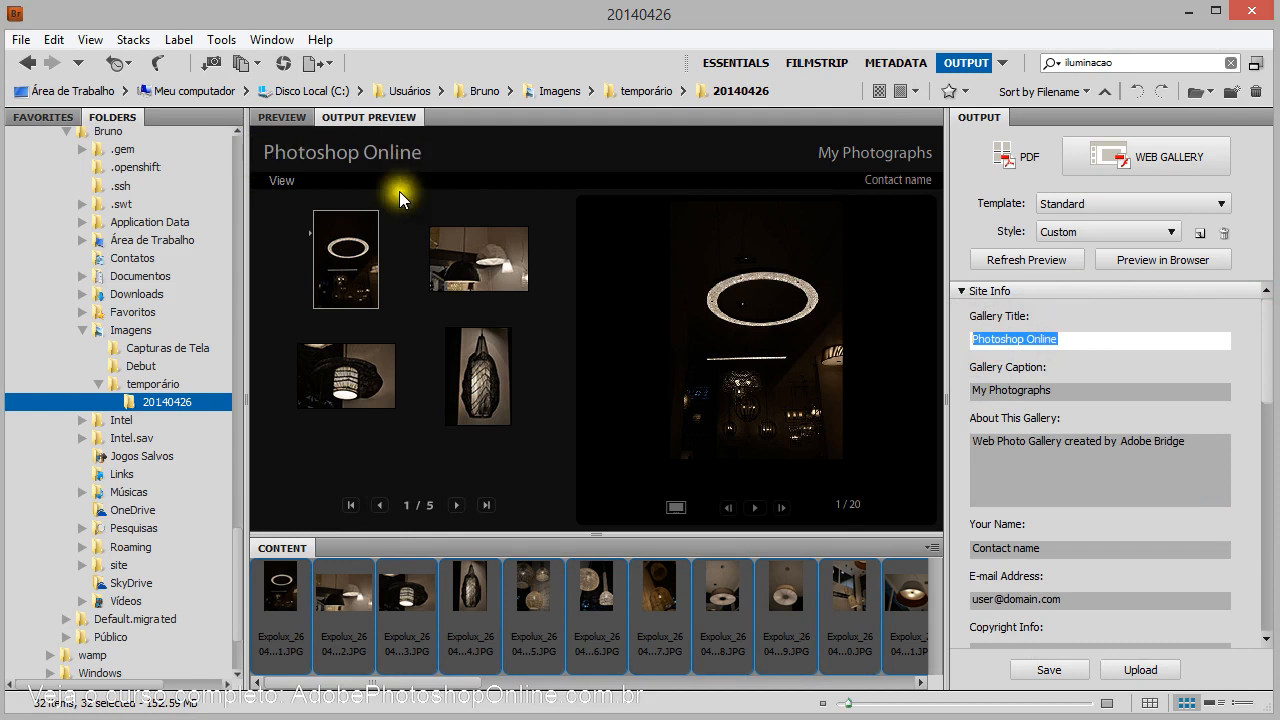
click(500, 340)
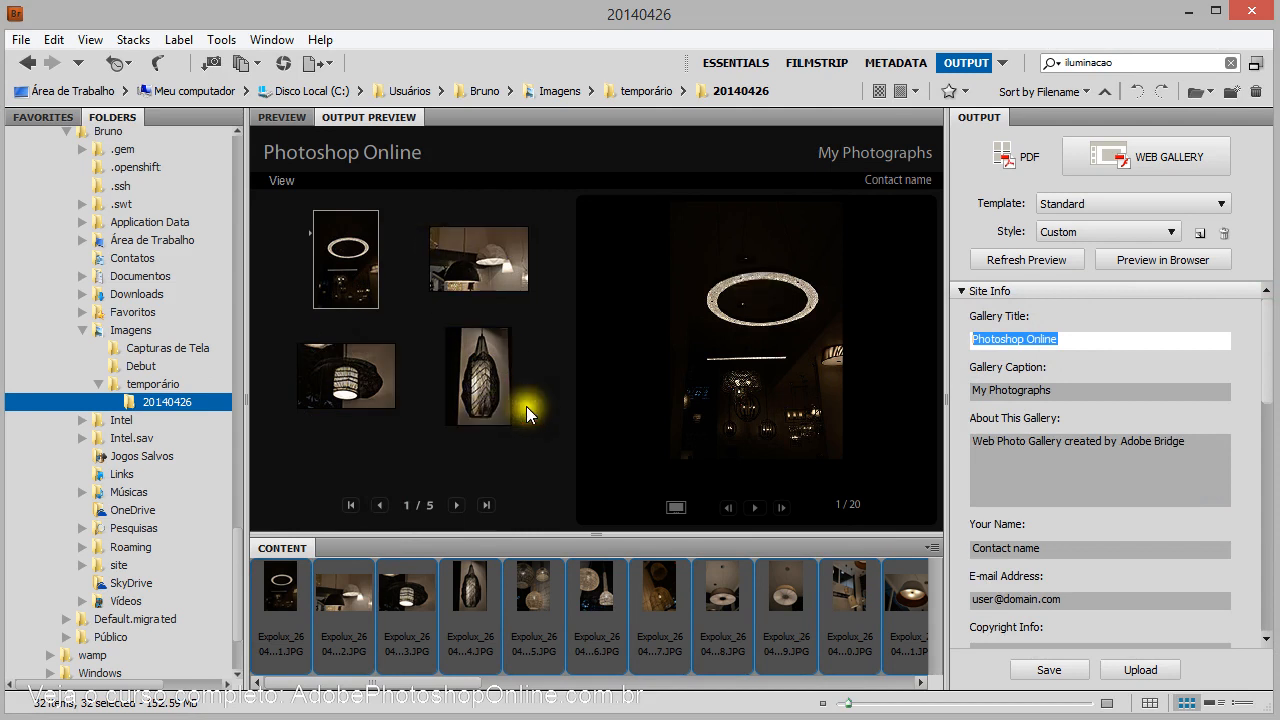
click(470, 370)
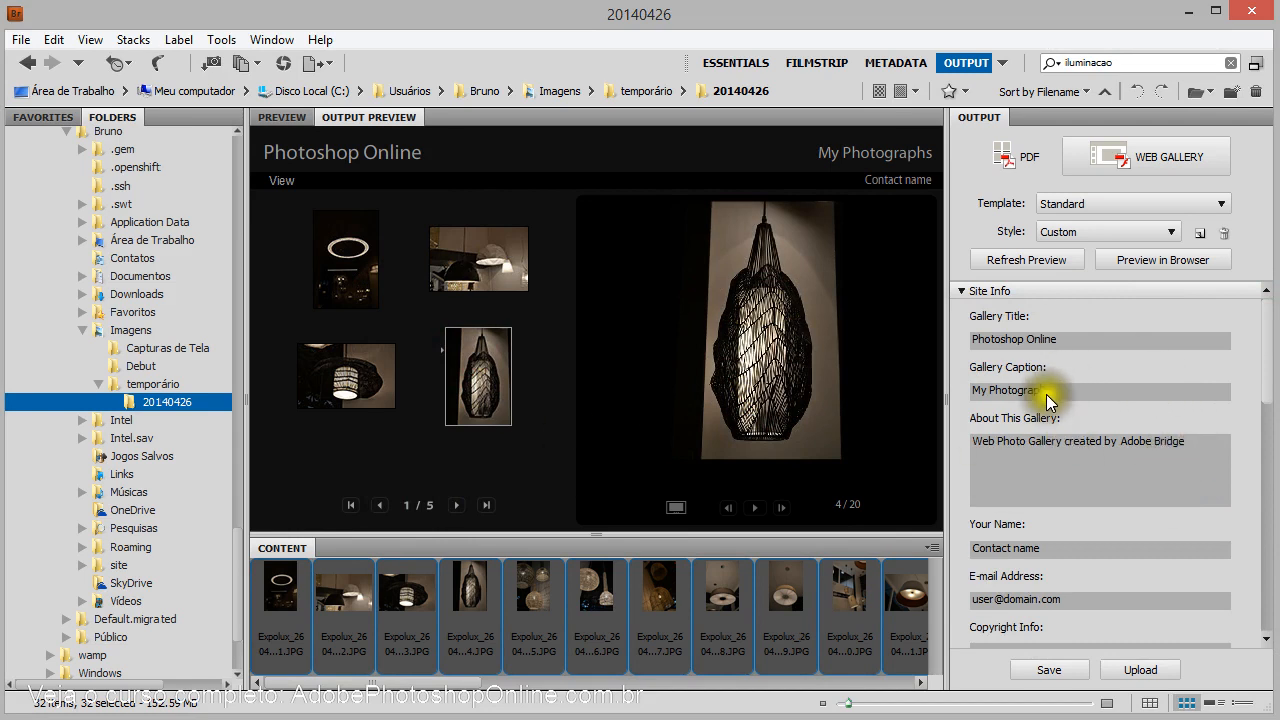
drag(1052, 390, 963, 412)
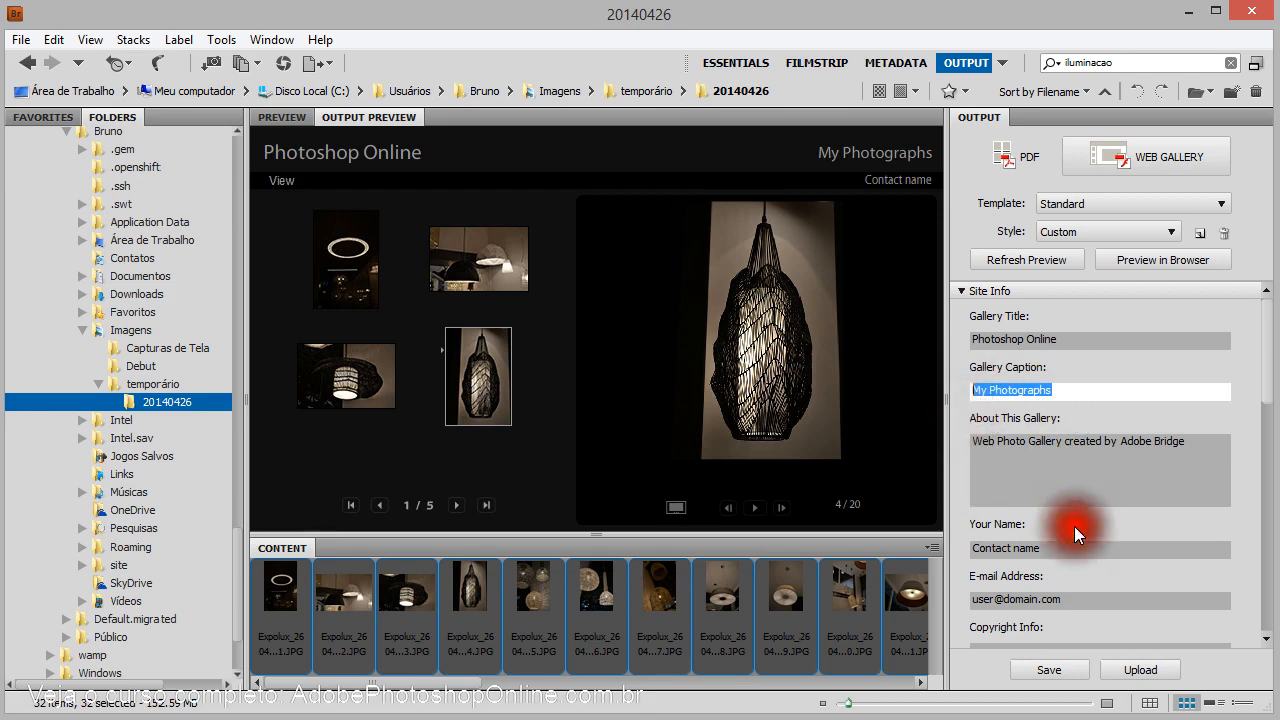
click(984, 549)
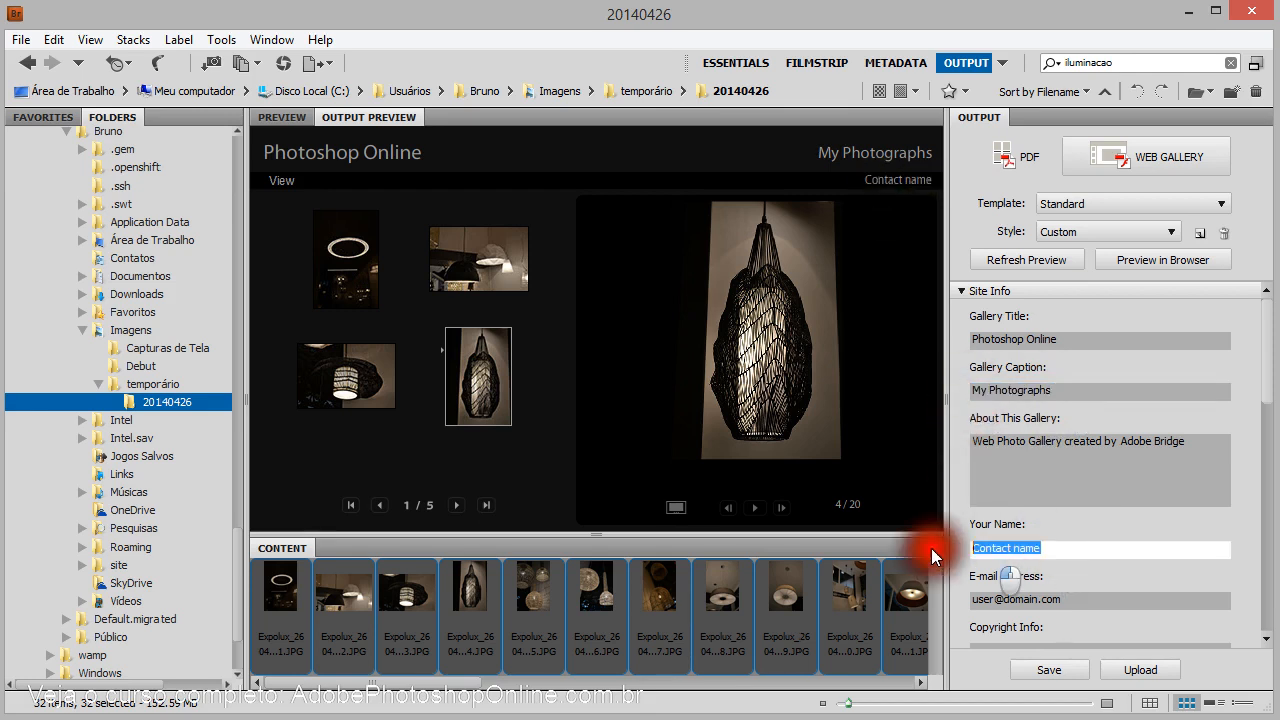
click(1060, 600)
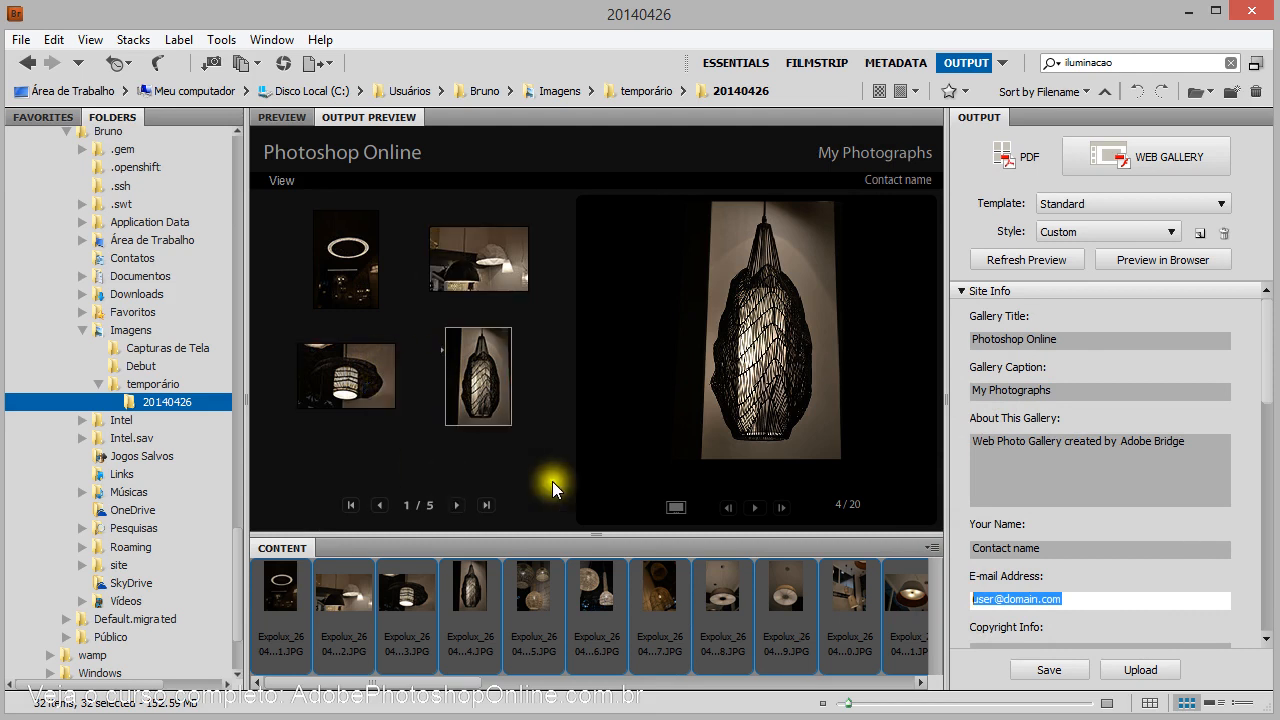
- Clear the web gallery's save location, and view the folder choices for it without selecting one
click(1266, 403)
drag(1265, 381, 1257, 529)
drag(1106, 432, 962, 440)
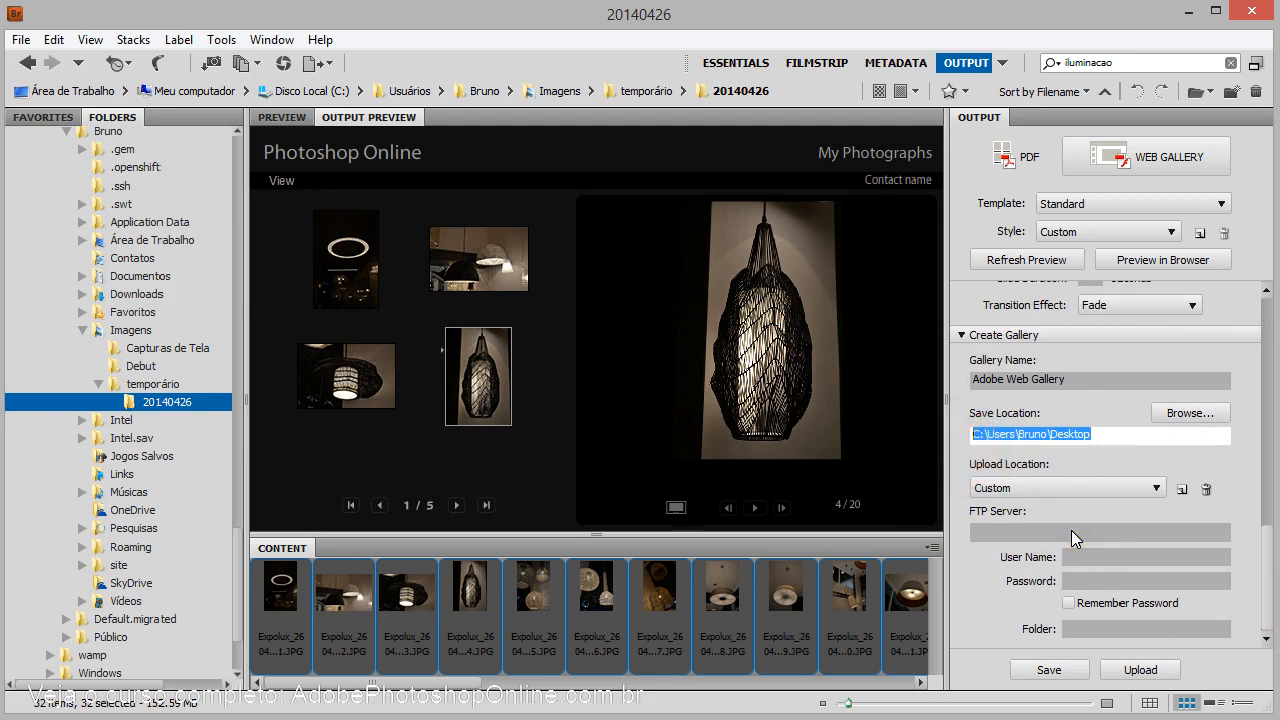
key(Delete)
click(1250, 452)
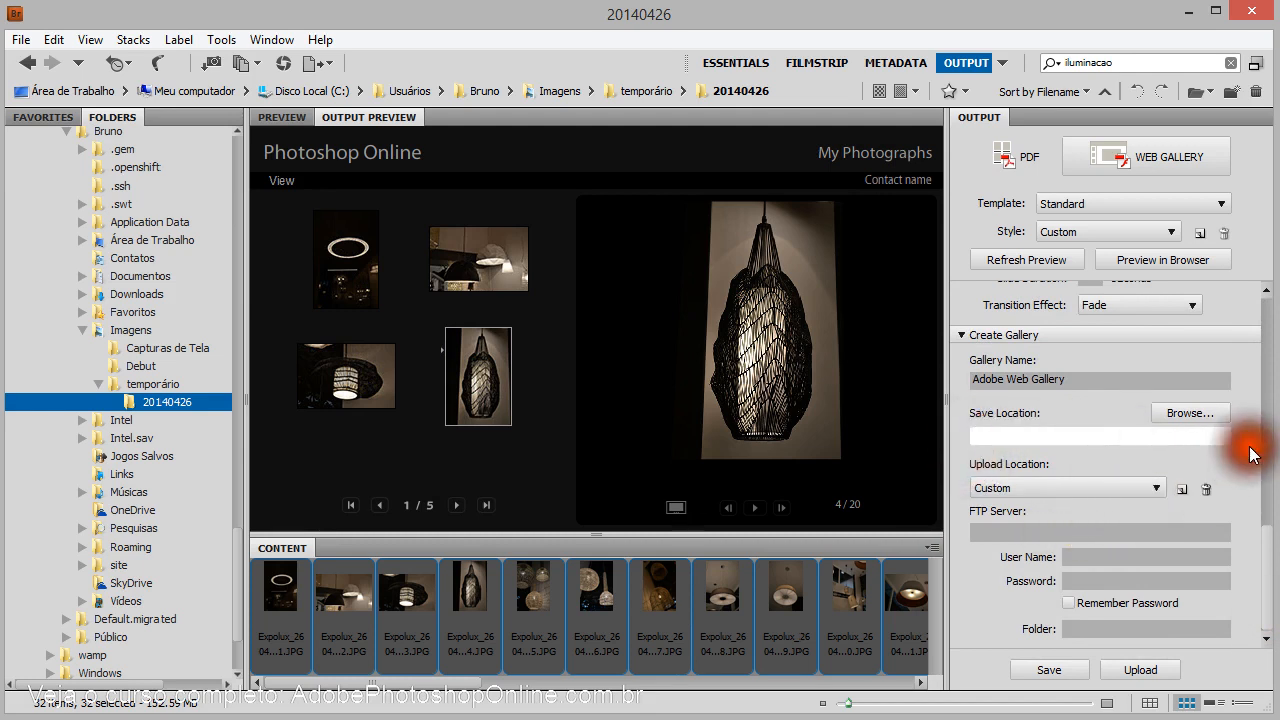
scroll(1255, 450, up, 6)
scroll(1265, 443, down, 6)
scroll(1105, 460, down, 1)
click(1199, 417)
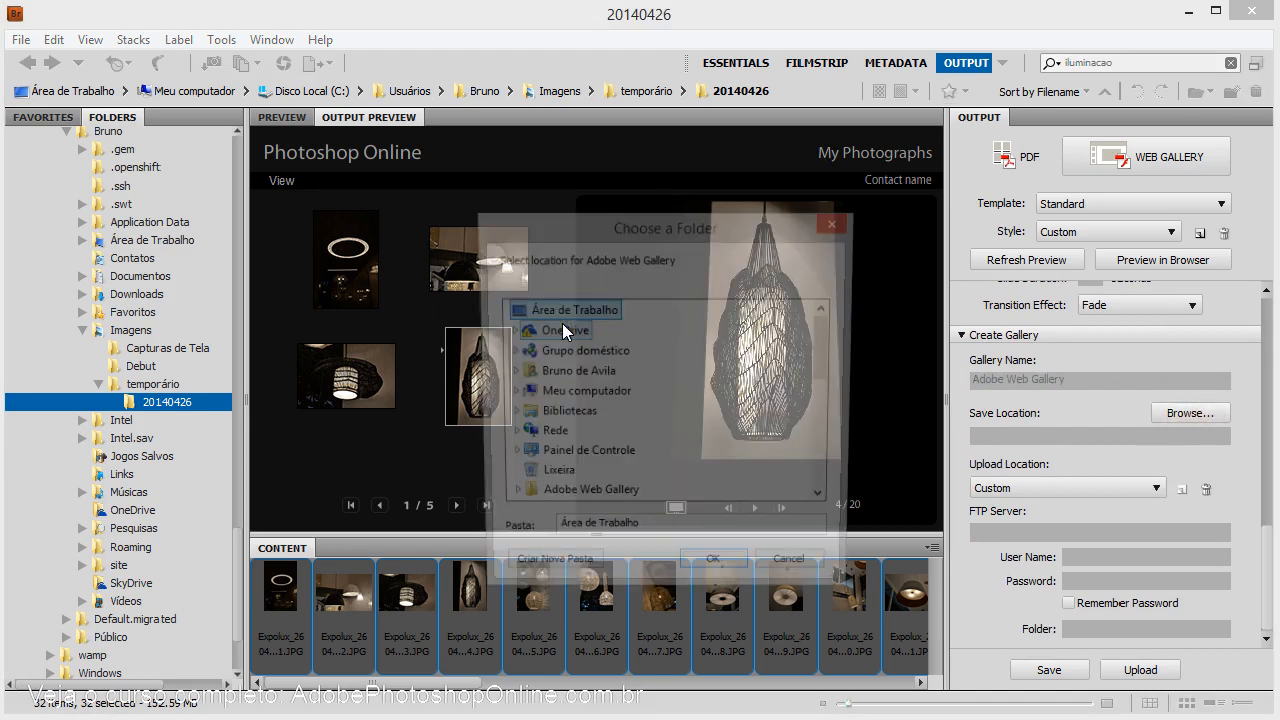
click(799, 573)
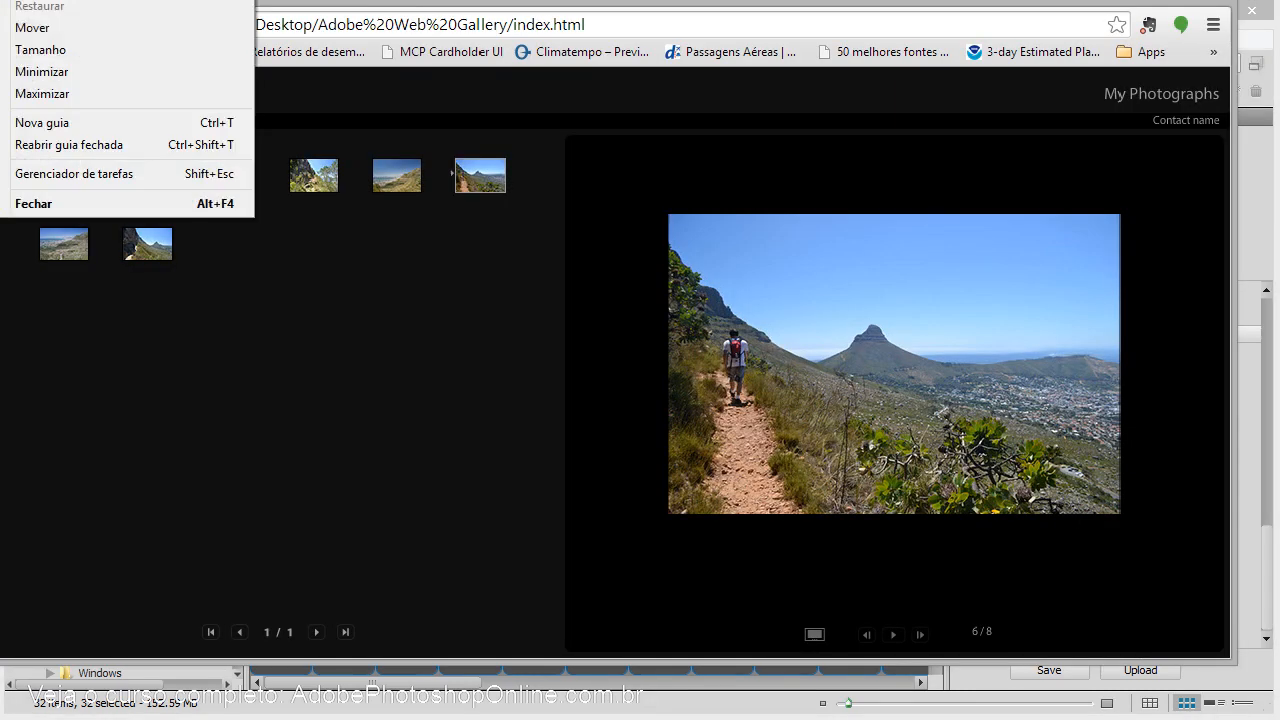
- Switch to the Chrome window with the saved Adobe Web Gallery and view several of its photos enlarged
double_click(105, 15)
drag(103, 8, 96, 13)
click(360, 226)
click(447, 231)
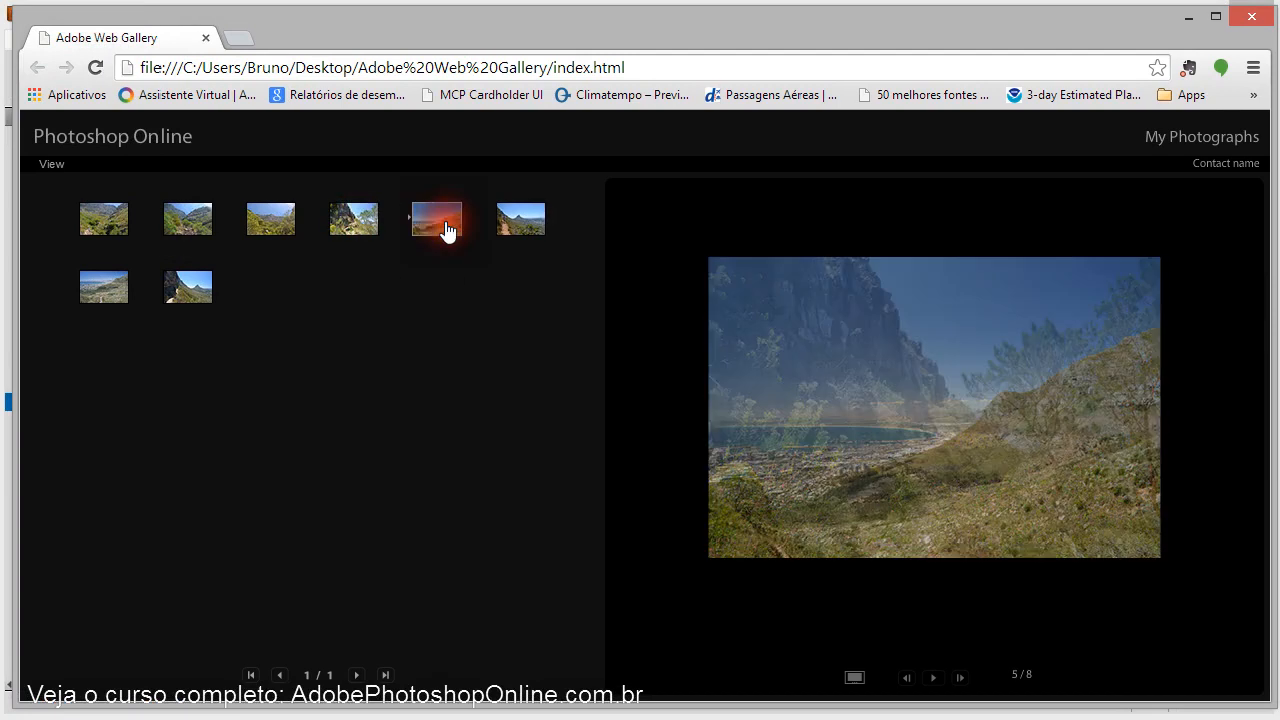
click(212, 293)
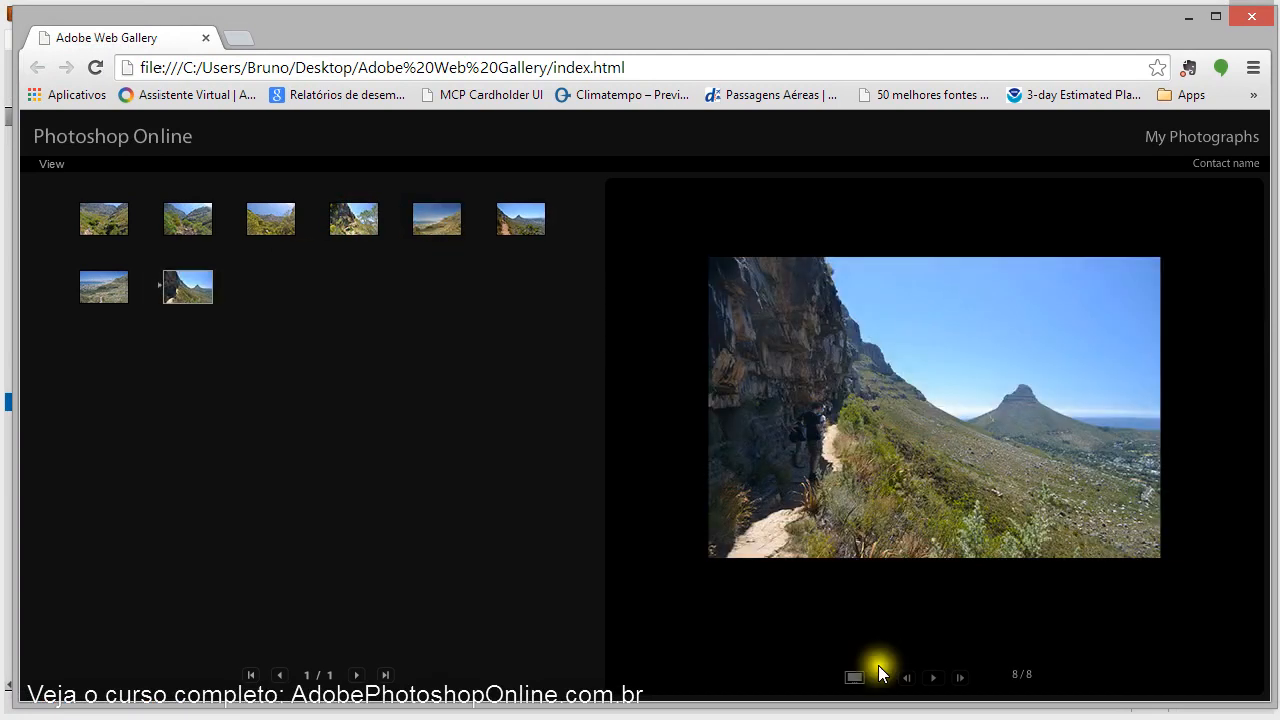
- View the web gallery as a slideshow, play and pause it, and return to the gallery view
click(855, 686)
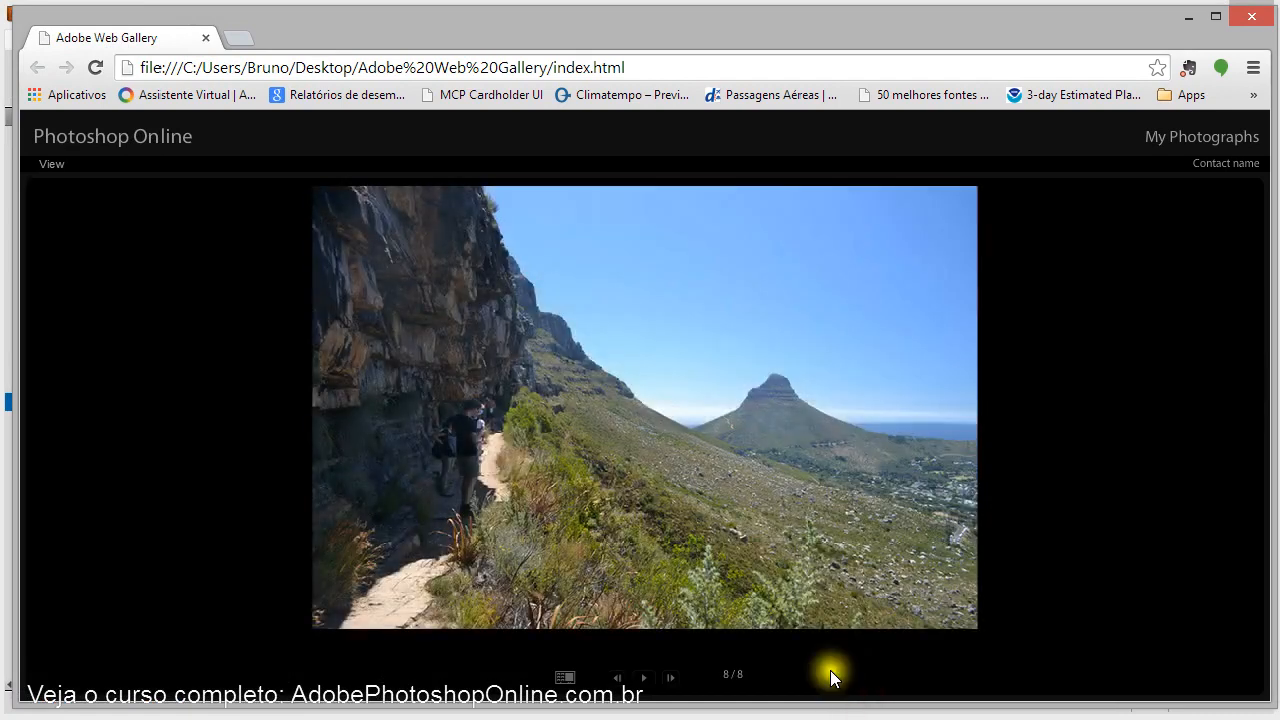
click(645, 680)
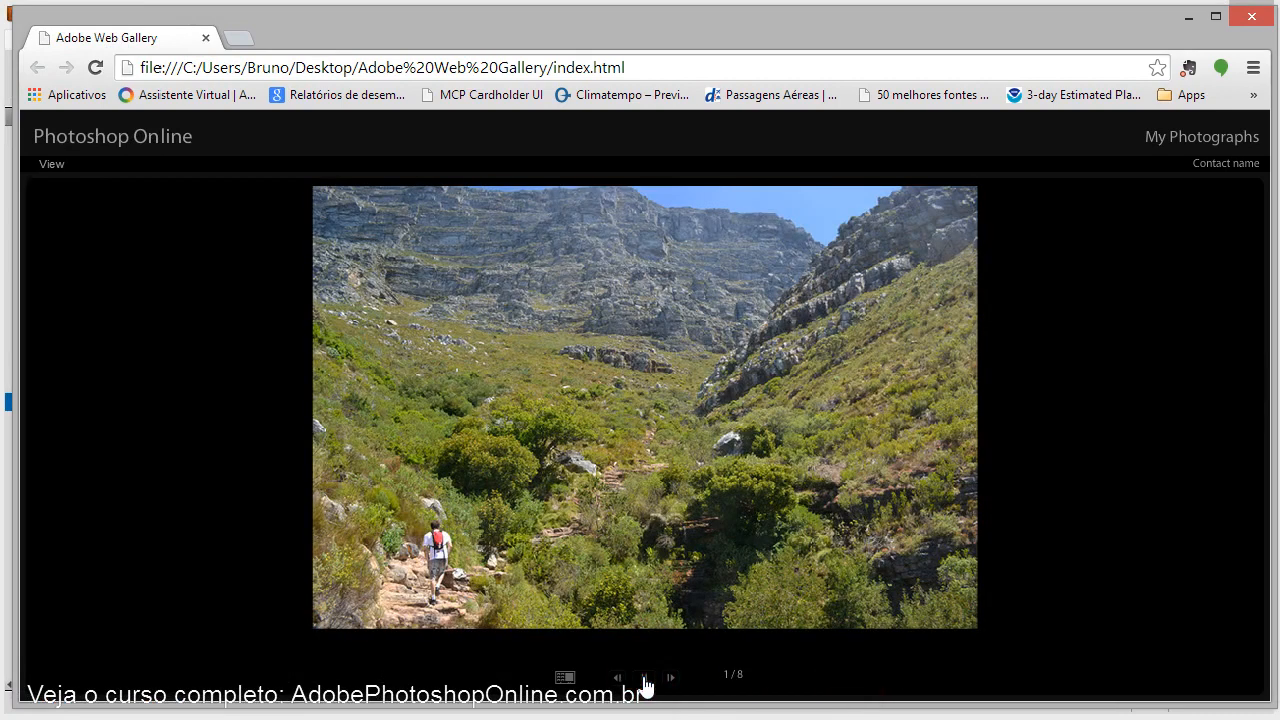
click(645, 684)
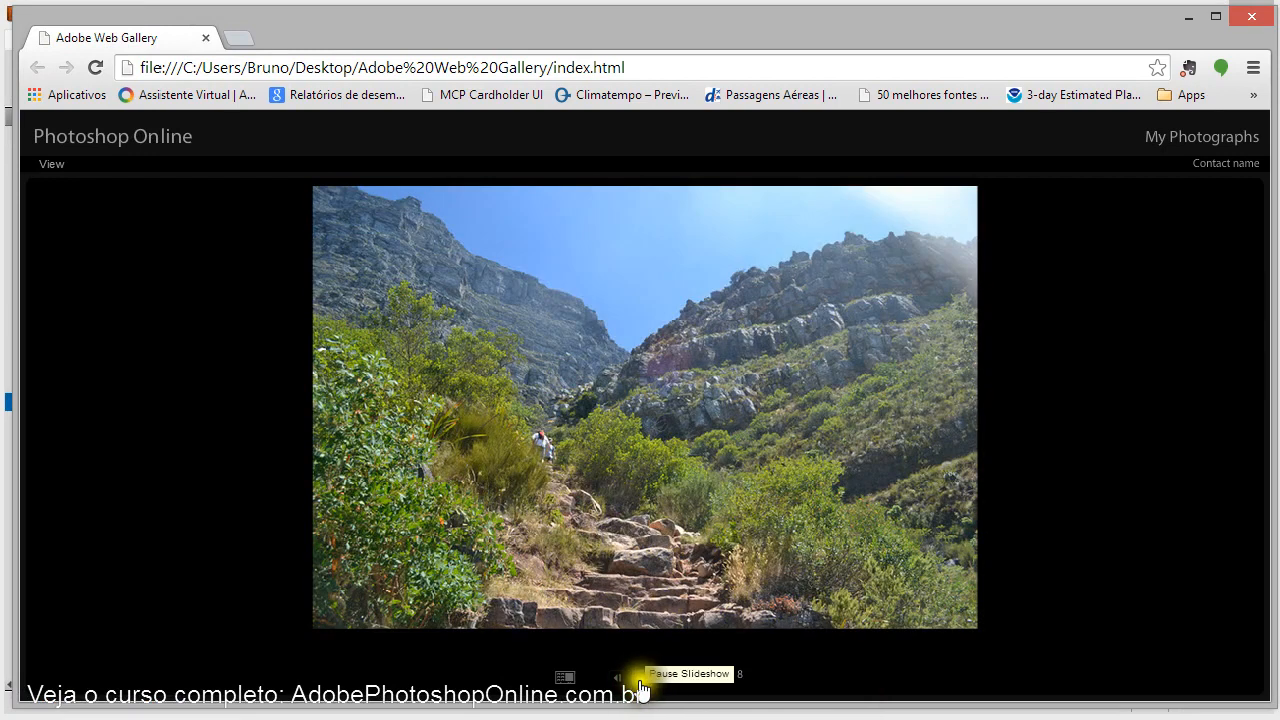
click(655, 684)
click(663, 684)
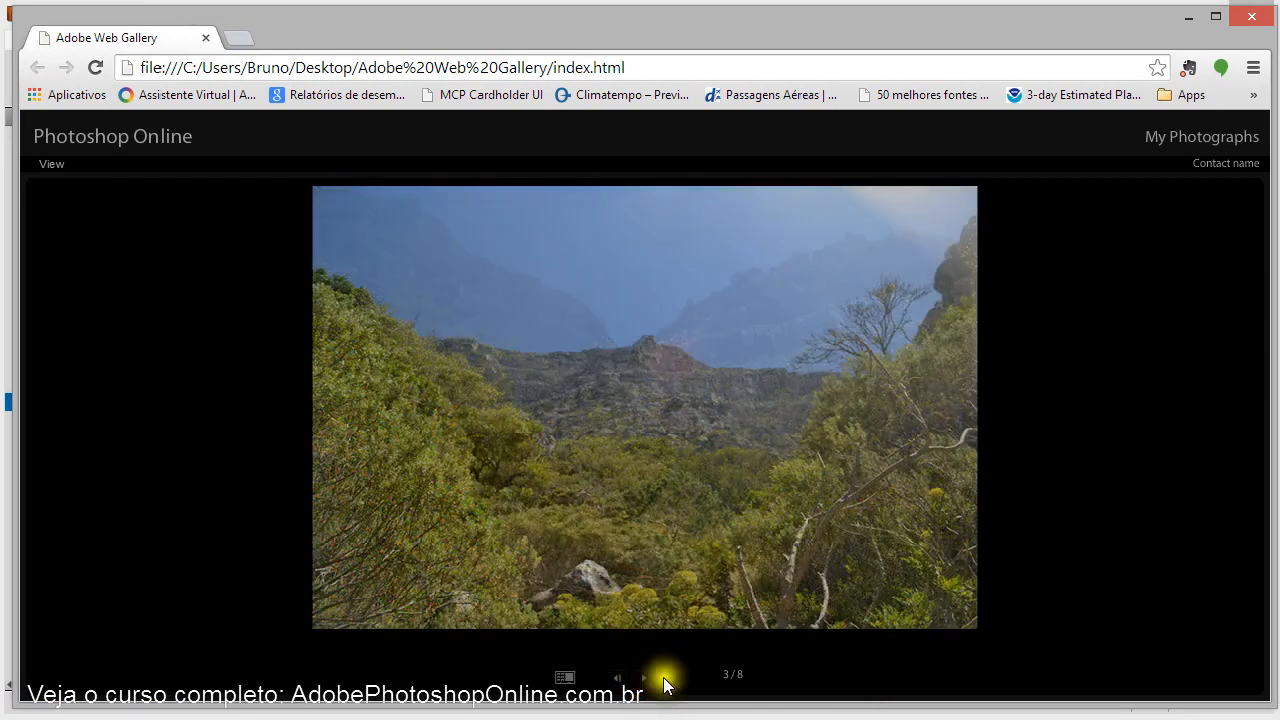
click(52, 165)
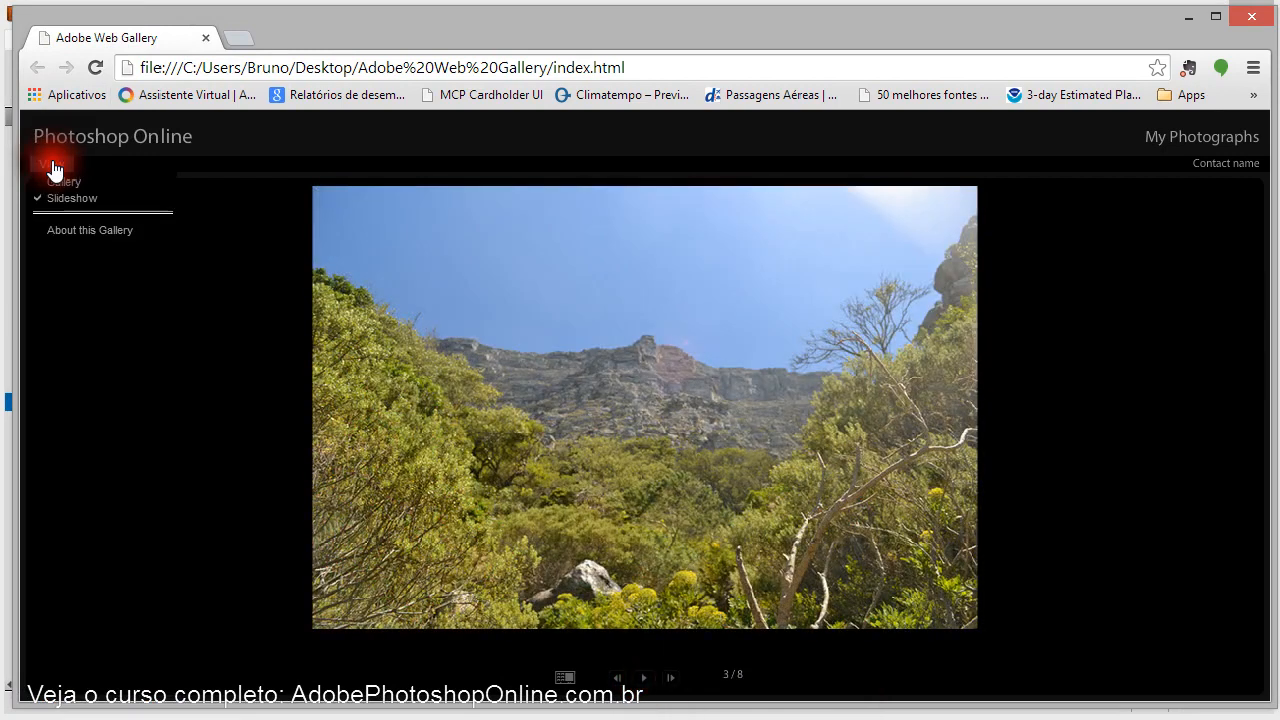
click(64, 181)
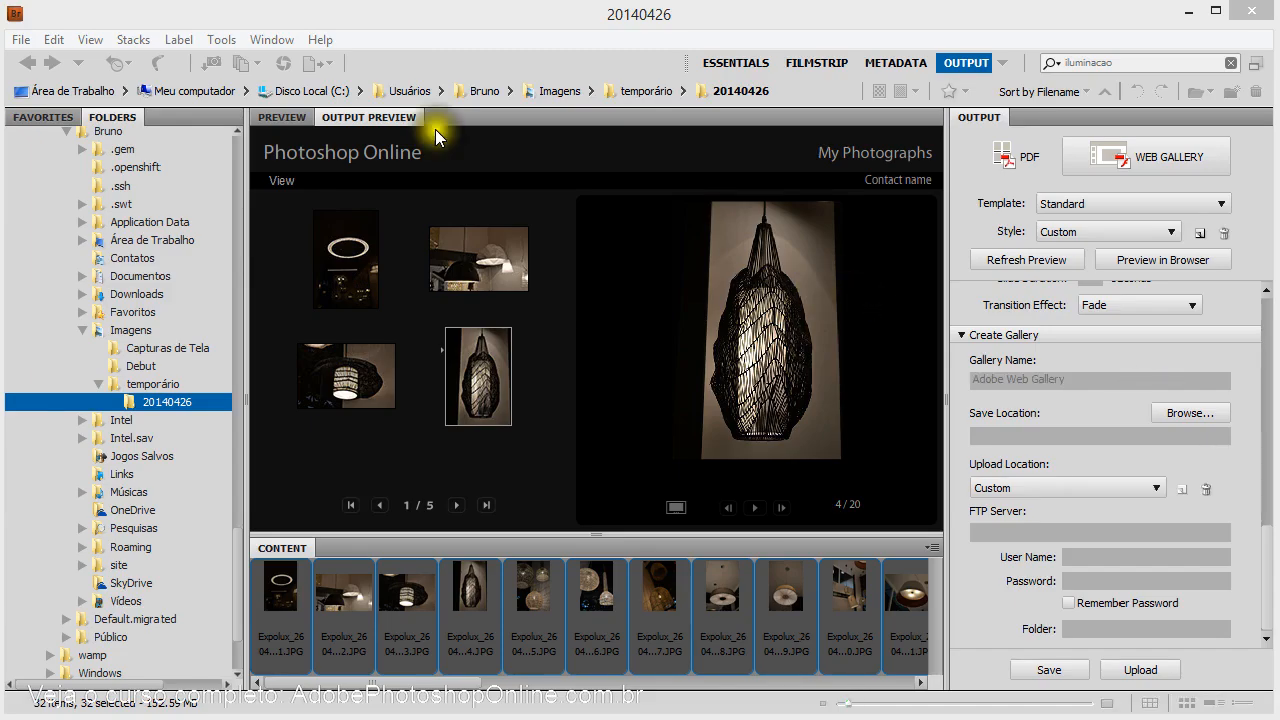
- Back in Bridge, switch to the Essentials workspace and select the photo Expolux_26042014_001.JPG
click(743, 61)
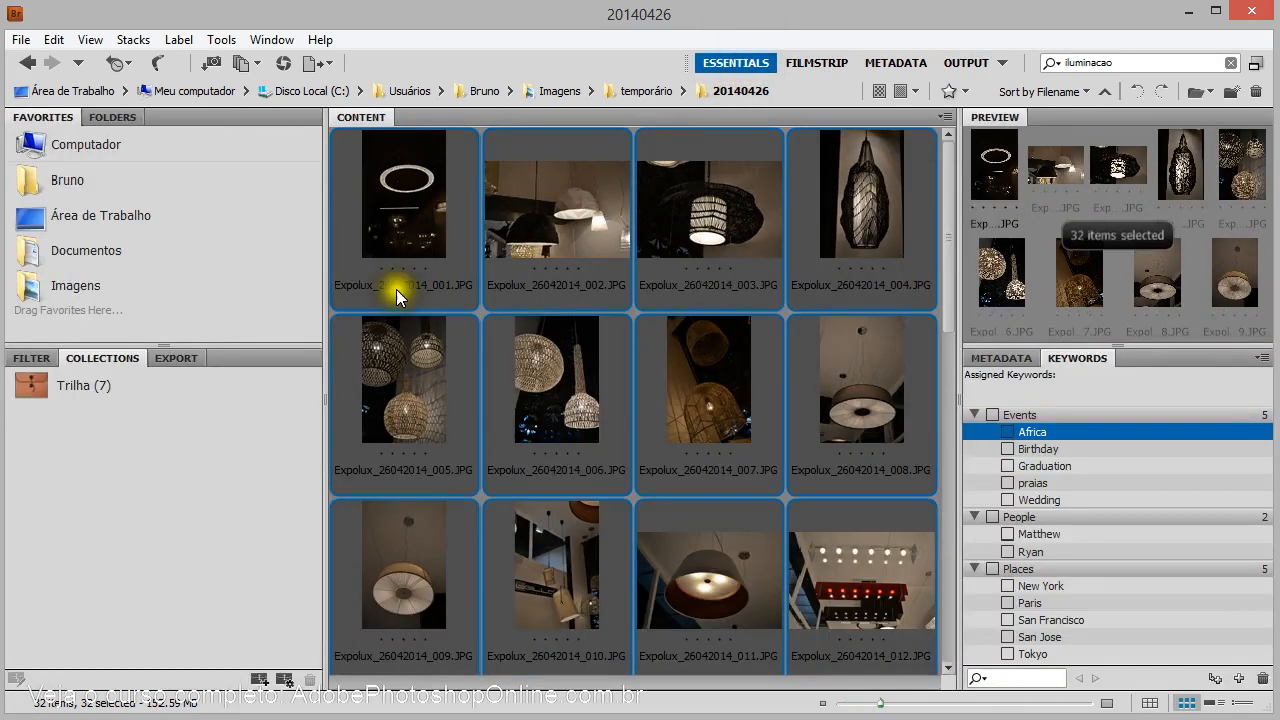
click(397, 296)
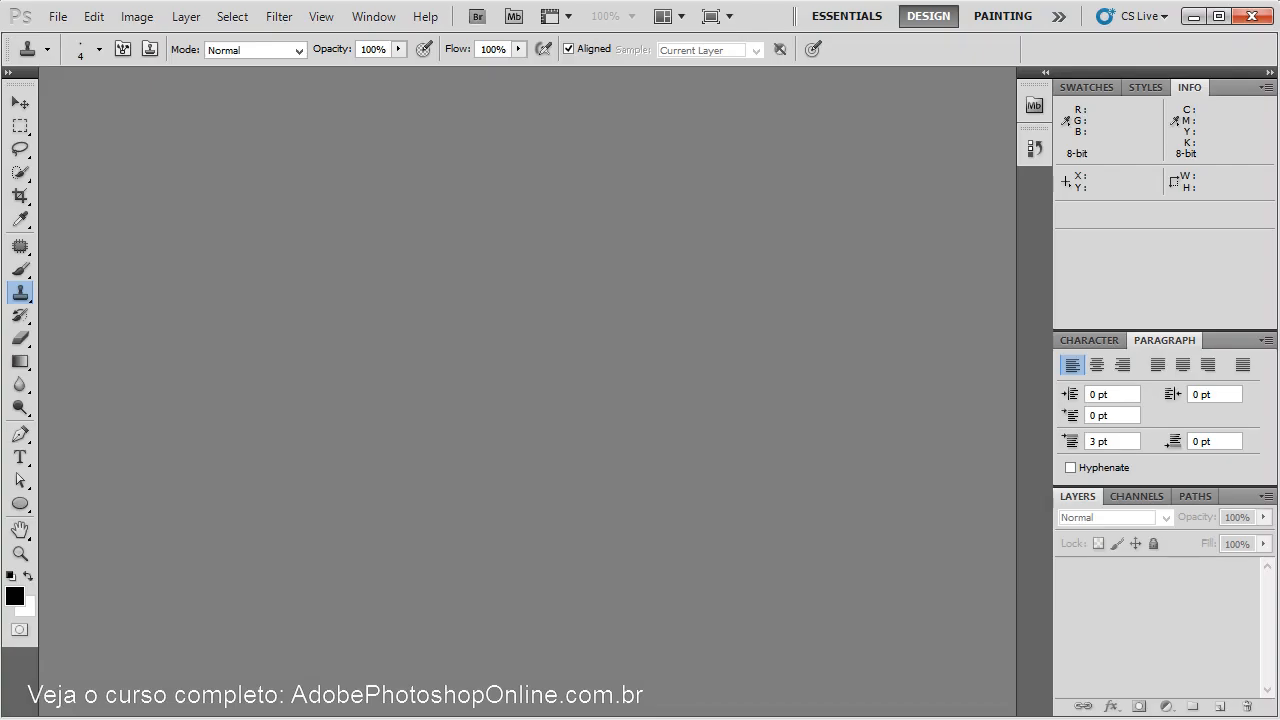
- Switch to Photoshop, open Mini Bridge, and check where it is listed among the extensions
click(1034, 106)
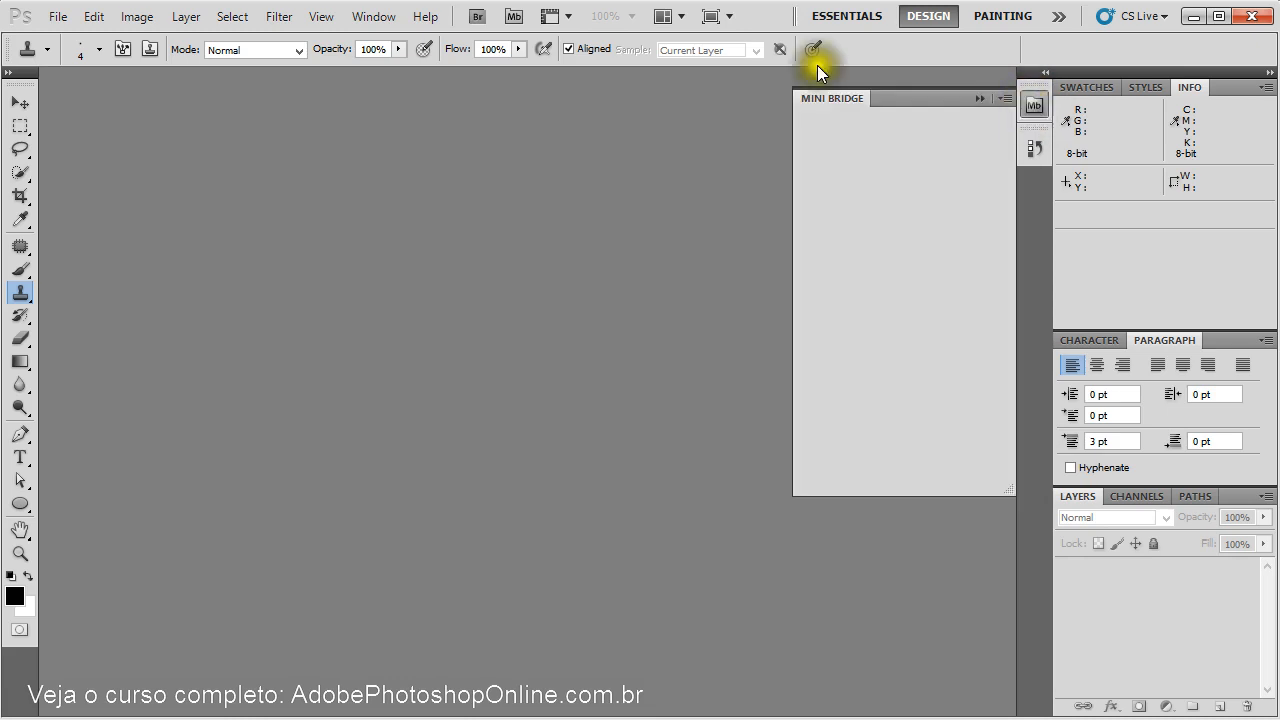
click(372, 16)
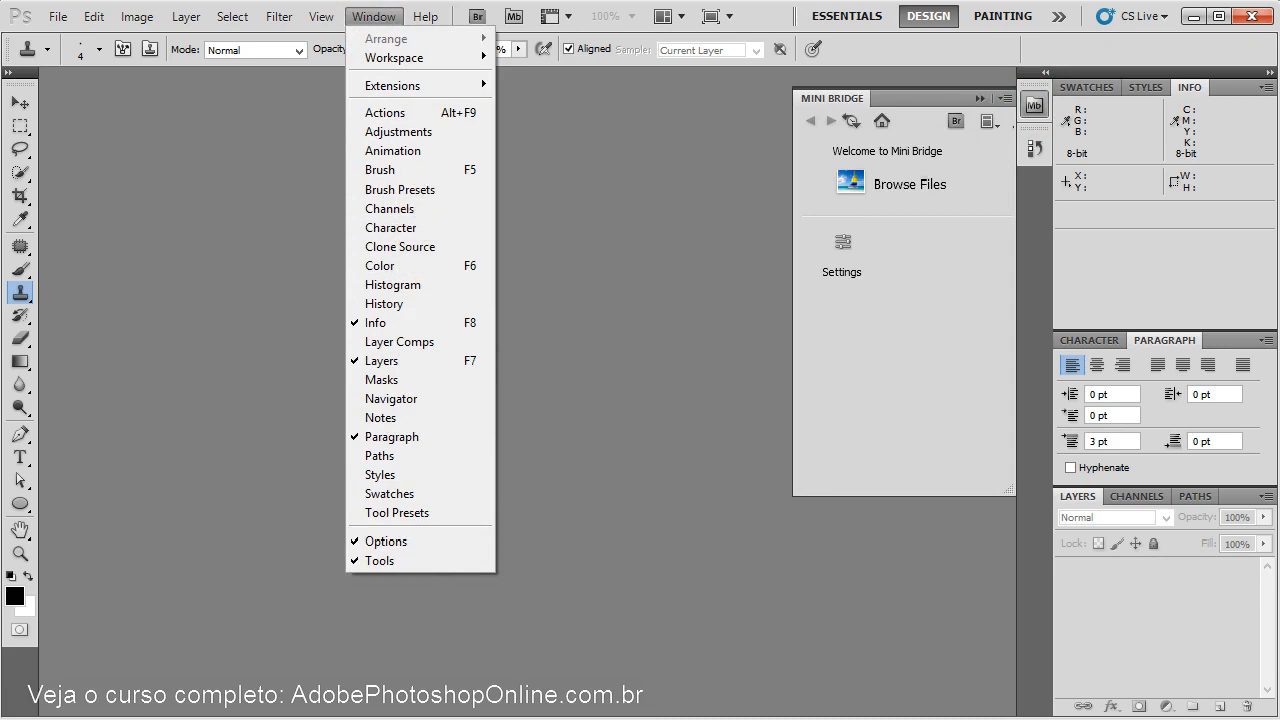
key(Escape)
click(350, 15)
mouse_move(451, 84)
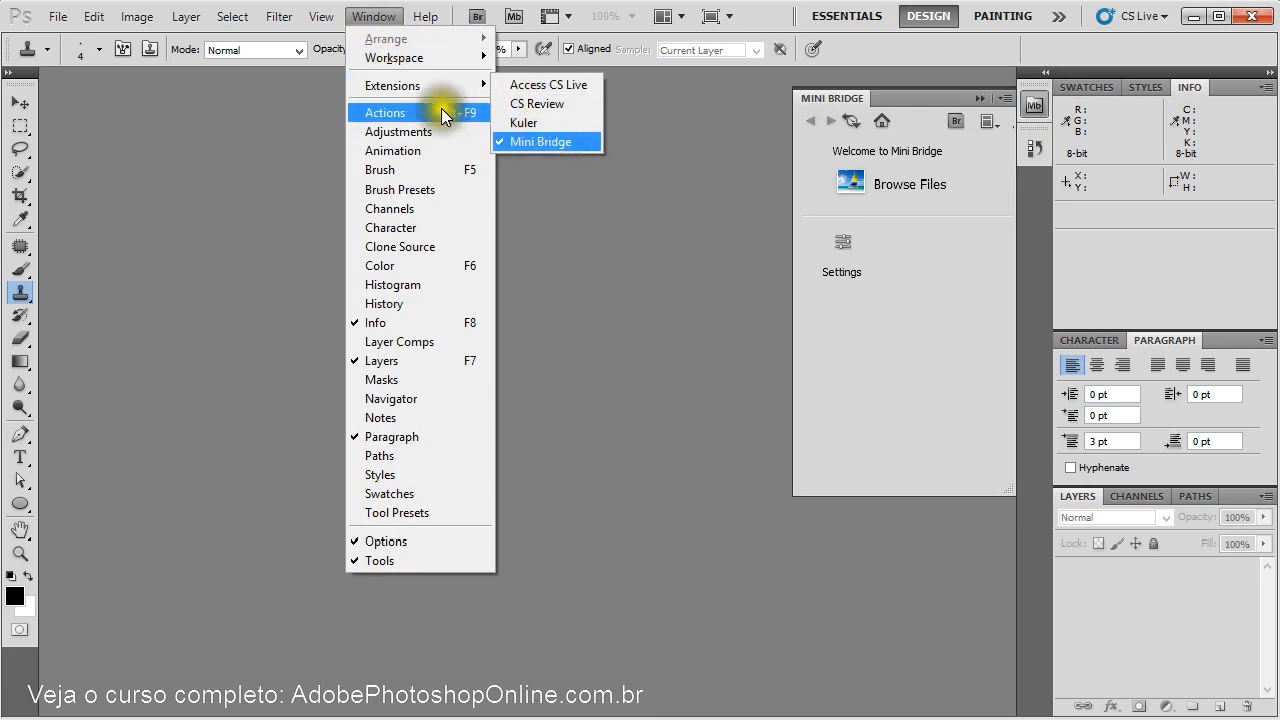
mouse_move(424, 90)
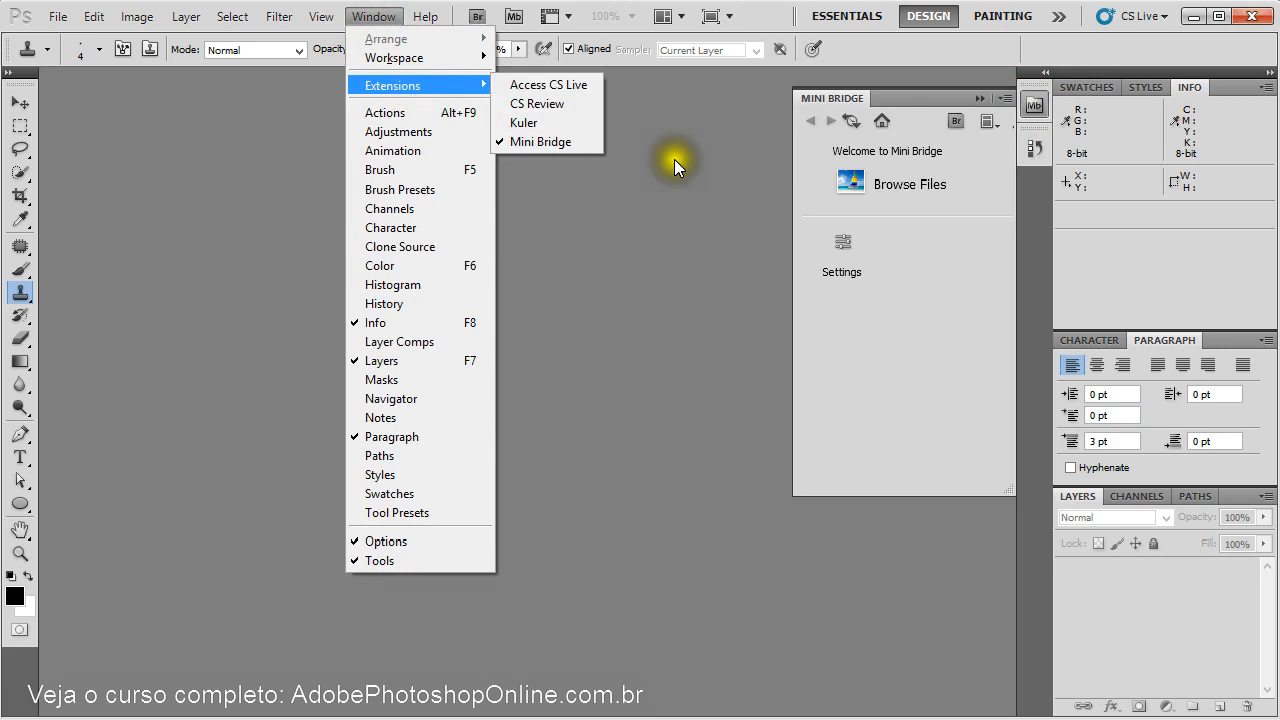
click(969, 331)
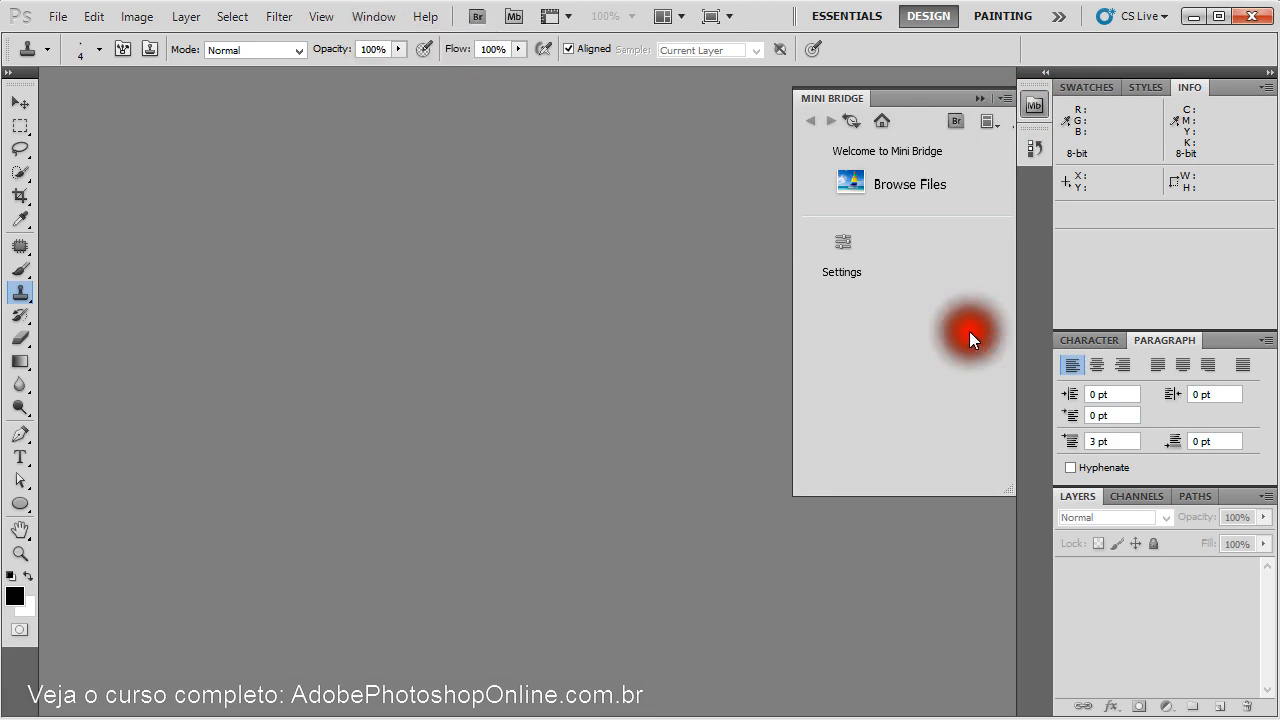
- Start browsing files in Mini Bridge and open the Trilha collection
click(996, 123)
click(941, 142)
click(823, 124)
click(845, 180)
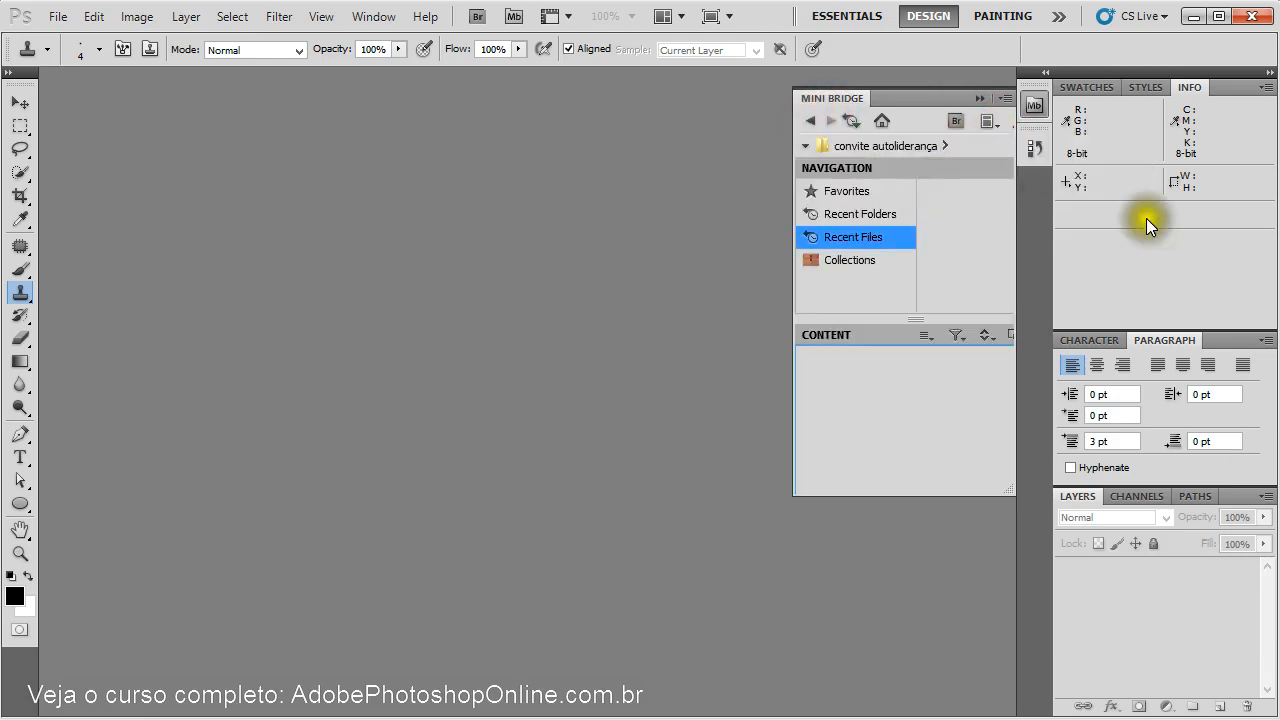
click(849, 258)
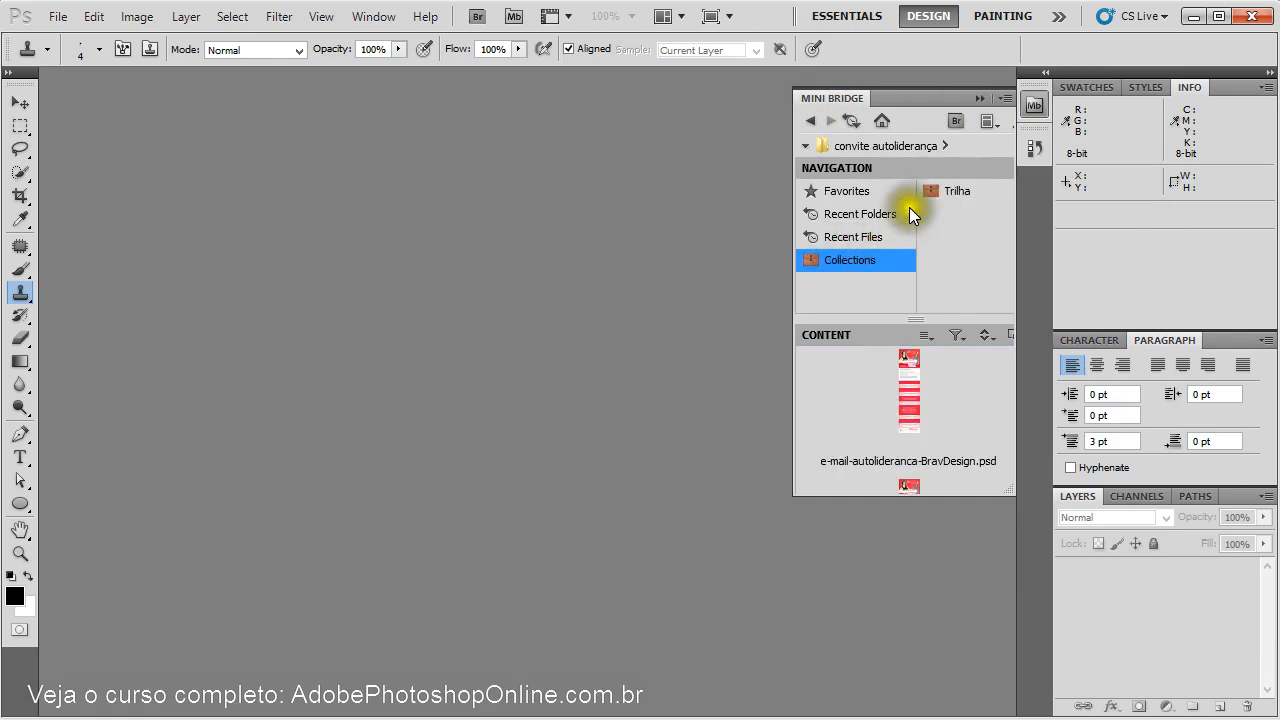
click(945, 196)
- Look through the photos of the Trilha collection in Mini Bridge and select Africa25122013_0015.JPG
scroll(985, 369, down, 6)
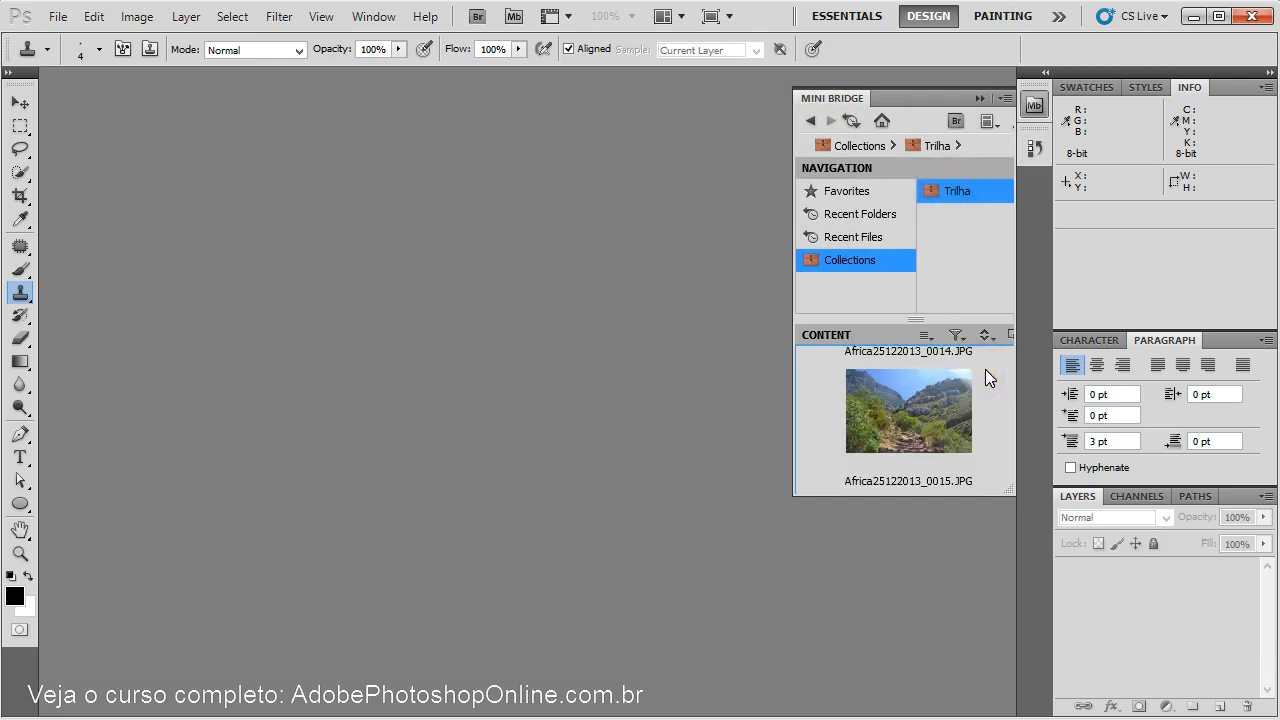
scroll(985, 369, up, 6)
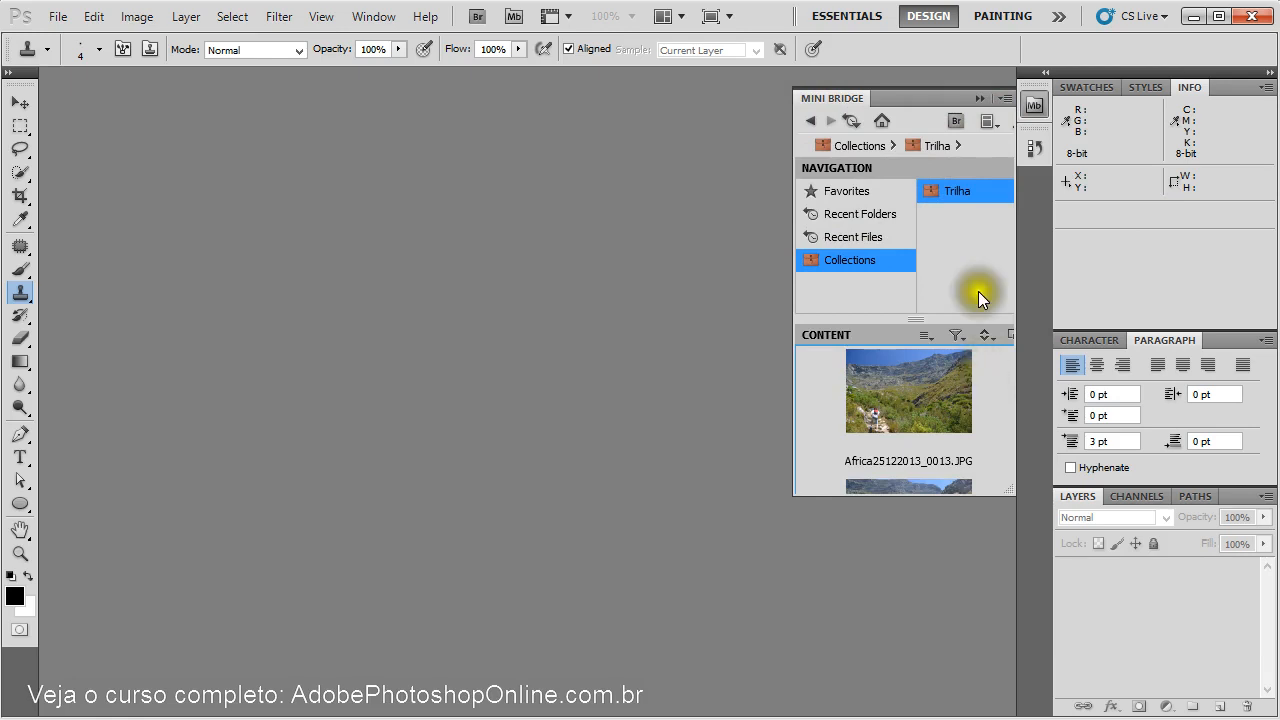
click(976, 234)
click(957, 207)
scroll(984, 397, down, 1)
scroll(983, 397, down, 1)
click(923, 441)
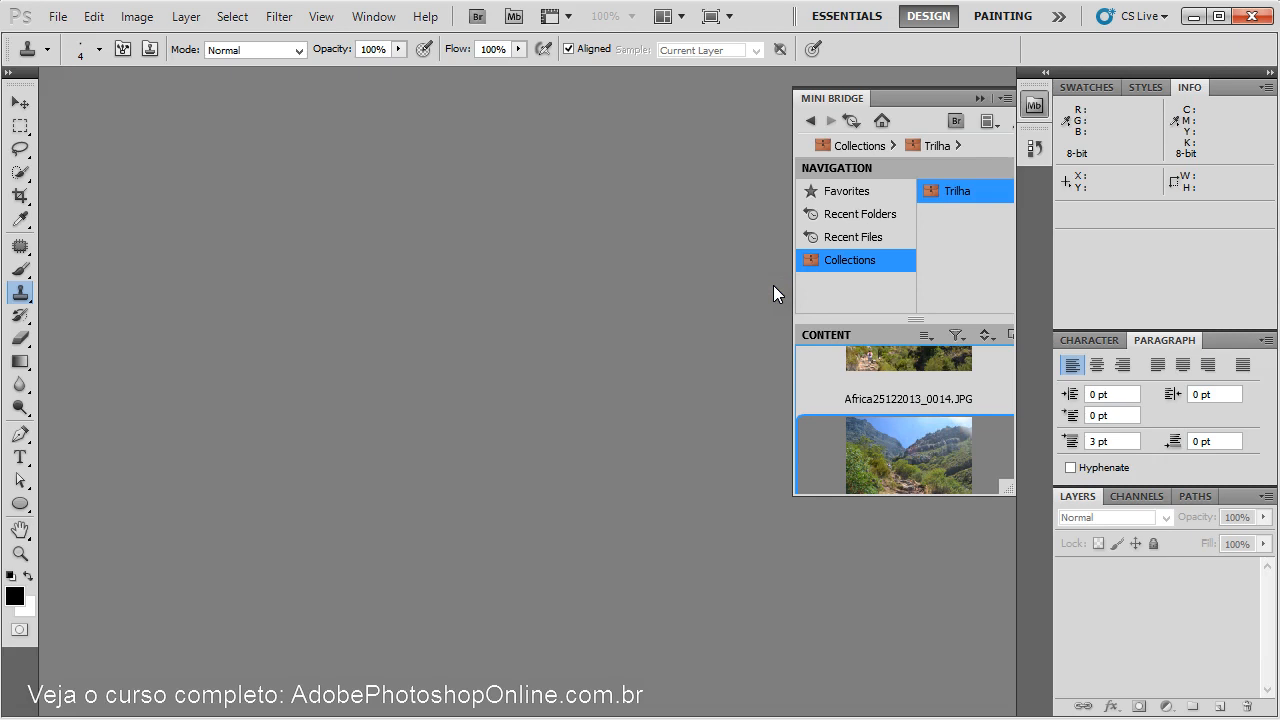
- Browse Mini Bridge's navigation categories and filter the Trilha collection to show only three-star items
click(861, 233)
click(870, 212)
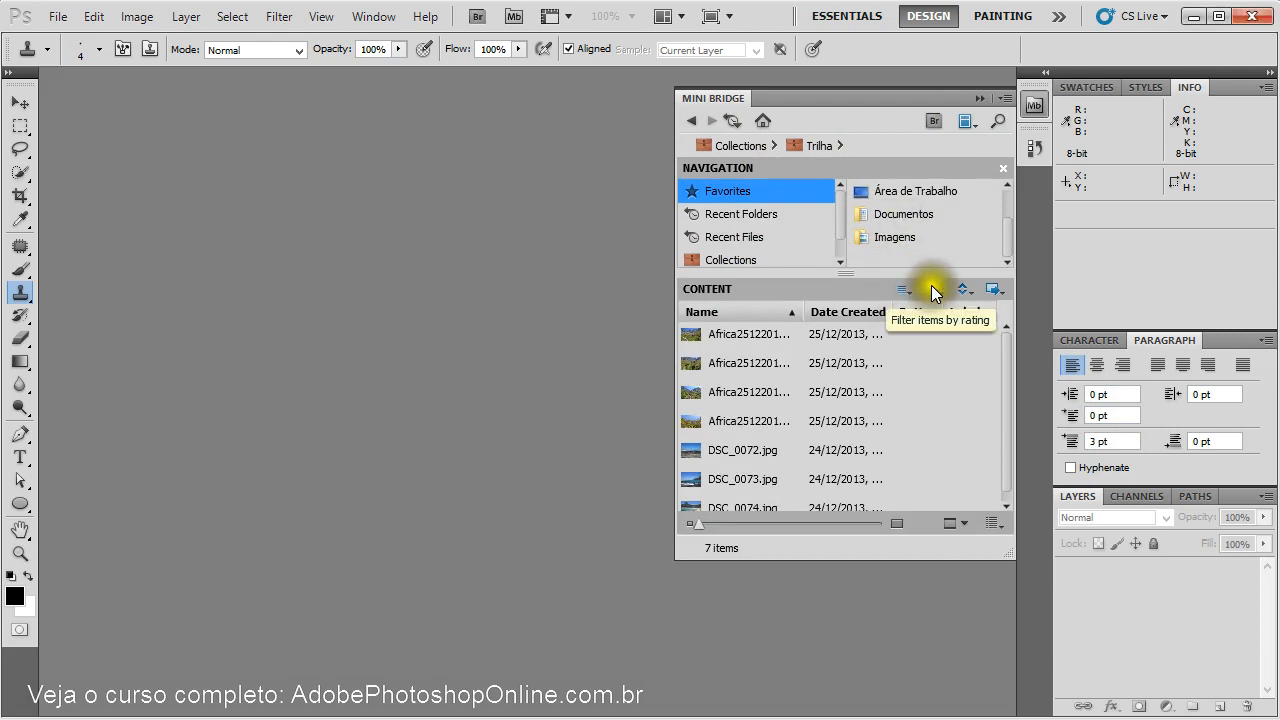
click(932, 290)
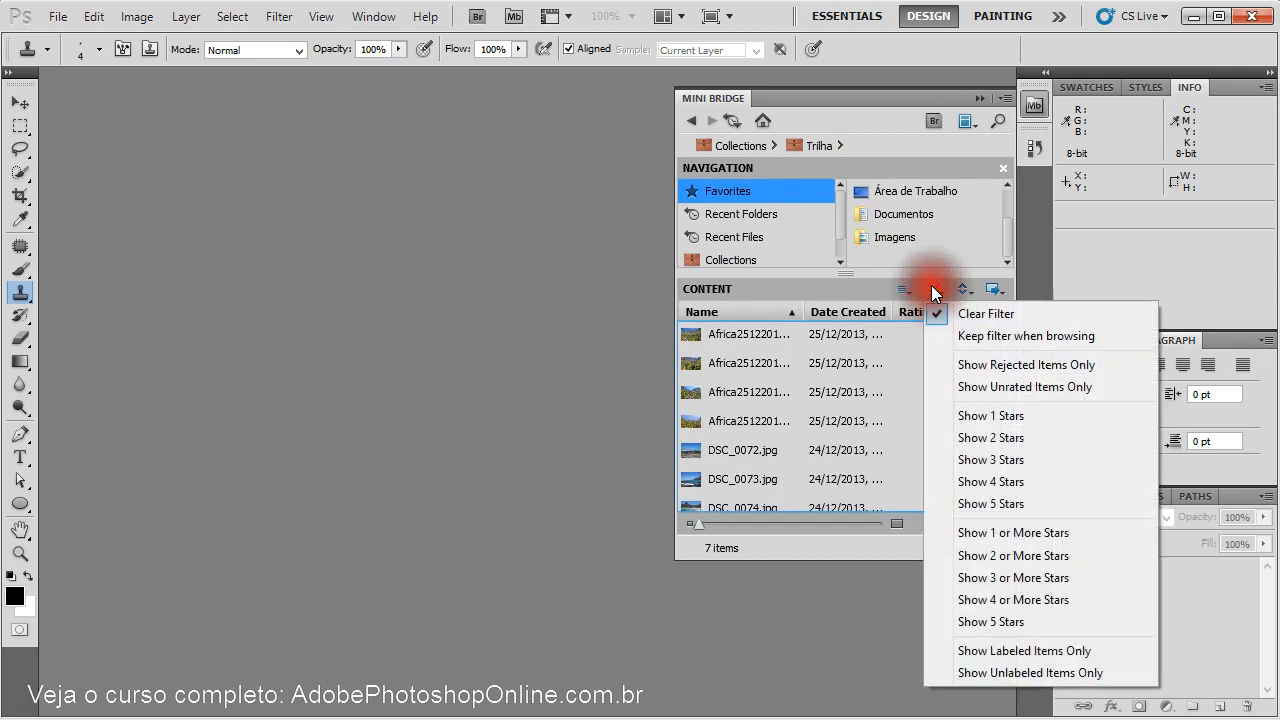
click(1013, 458)
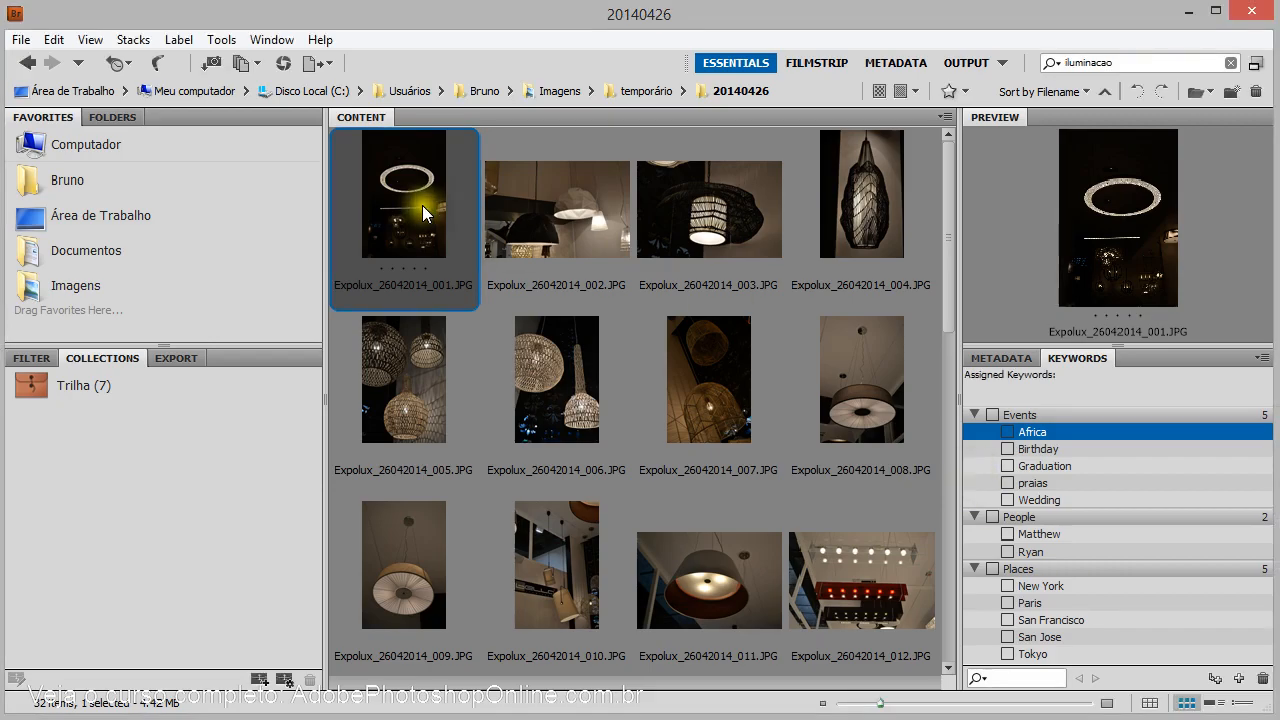
- Switch to Bridge and rate Expolux_26042014_001.JPG and Expolux_26042014_002.JPG three stars each
click(404, 270)
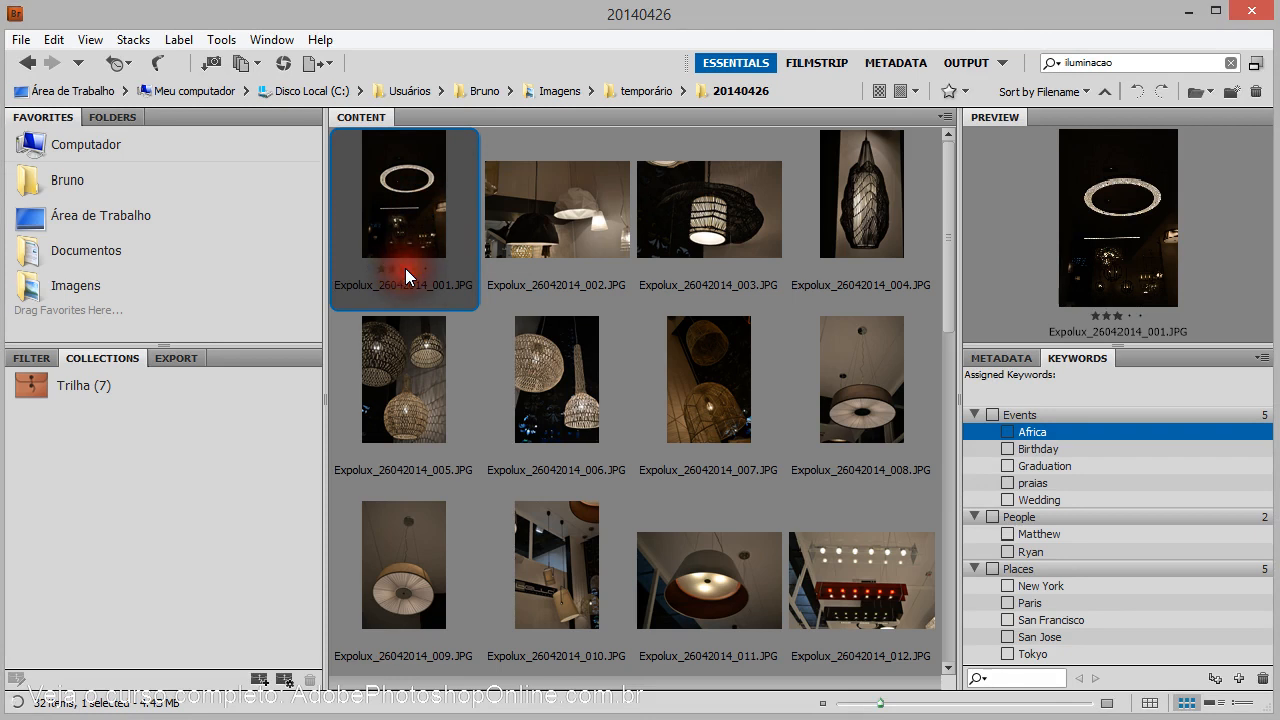
click(456, 357)
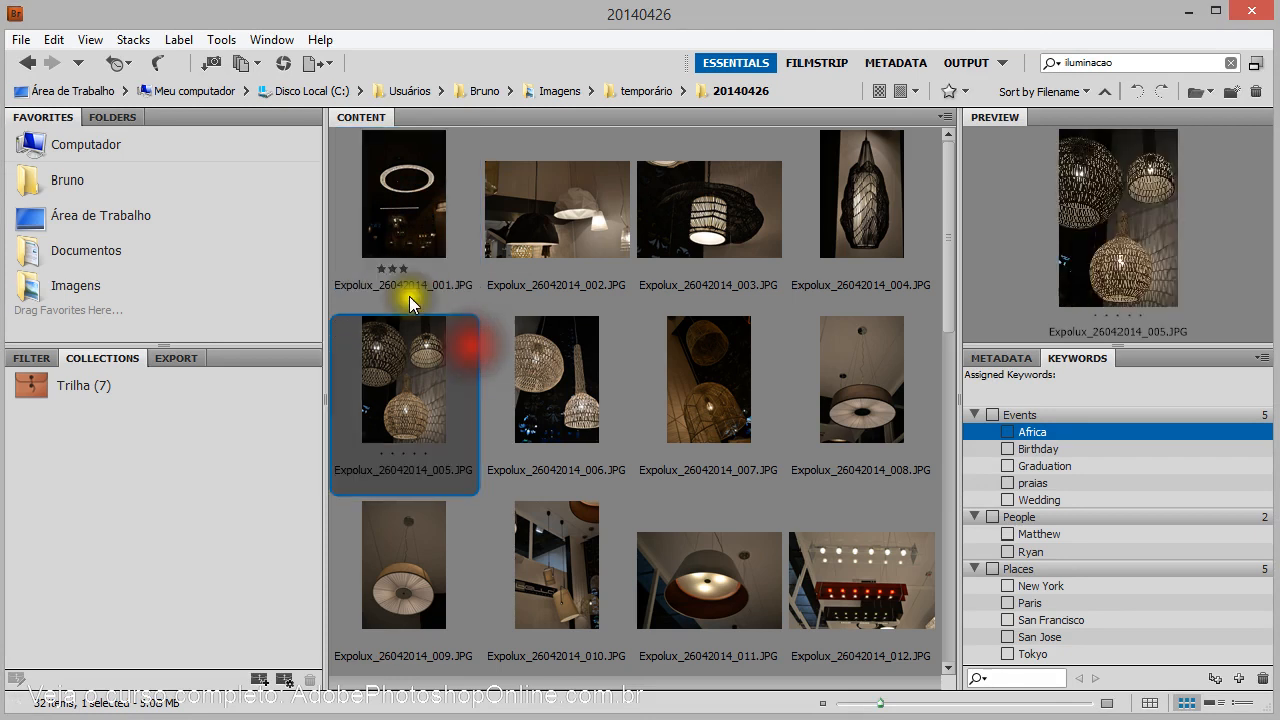
click(523, 234)
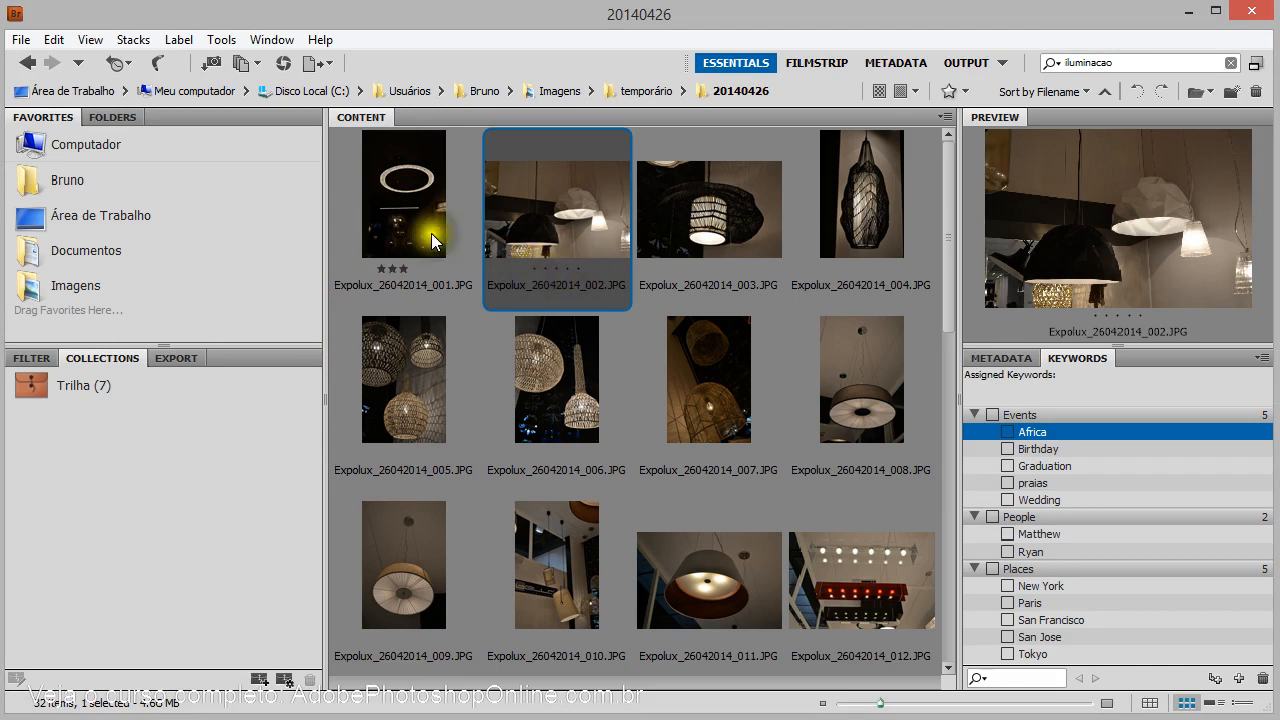
click(559, 268)
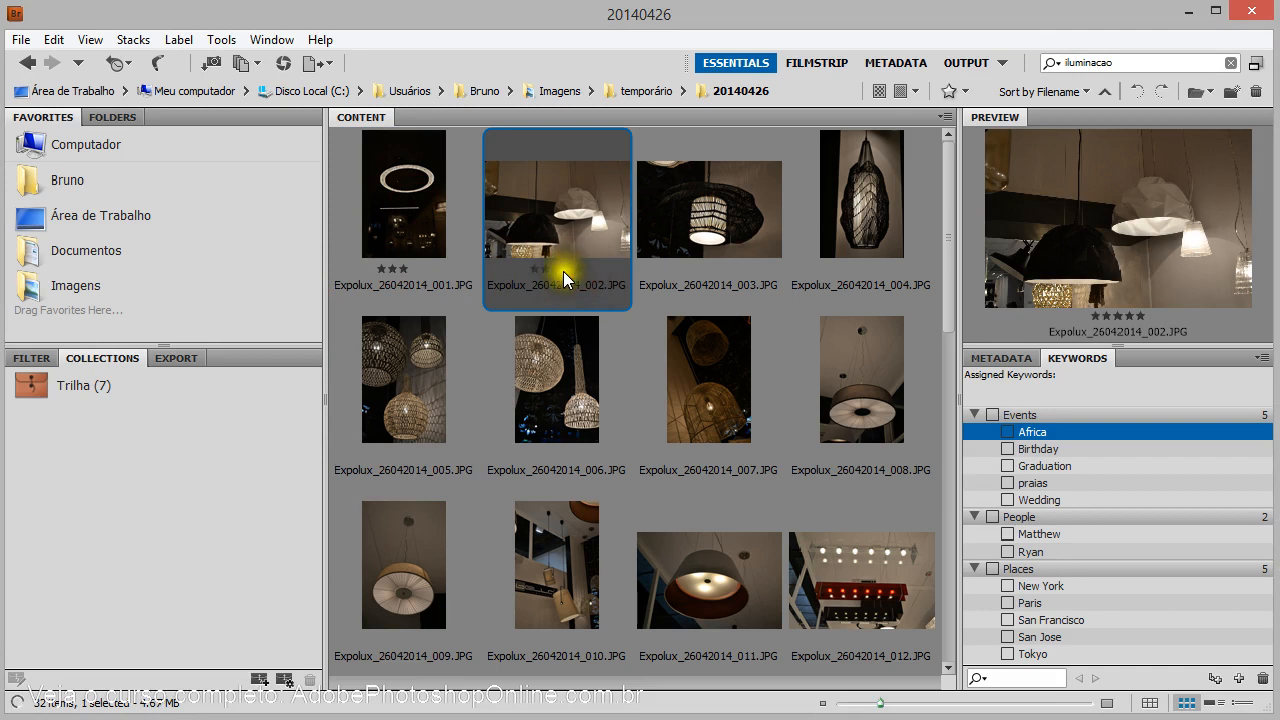
click(554, 267)
click(1130, 317)
click(1134, 309)
click(1114, 316)
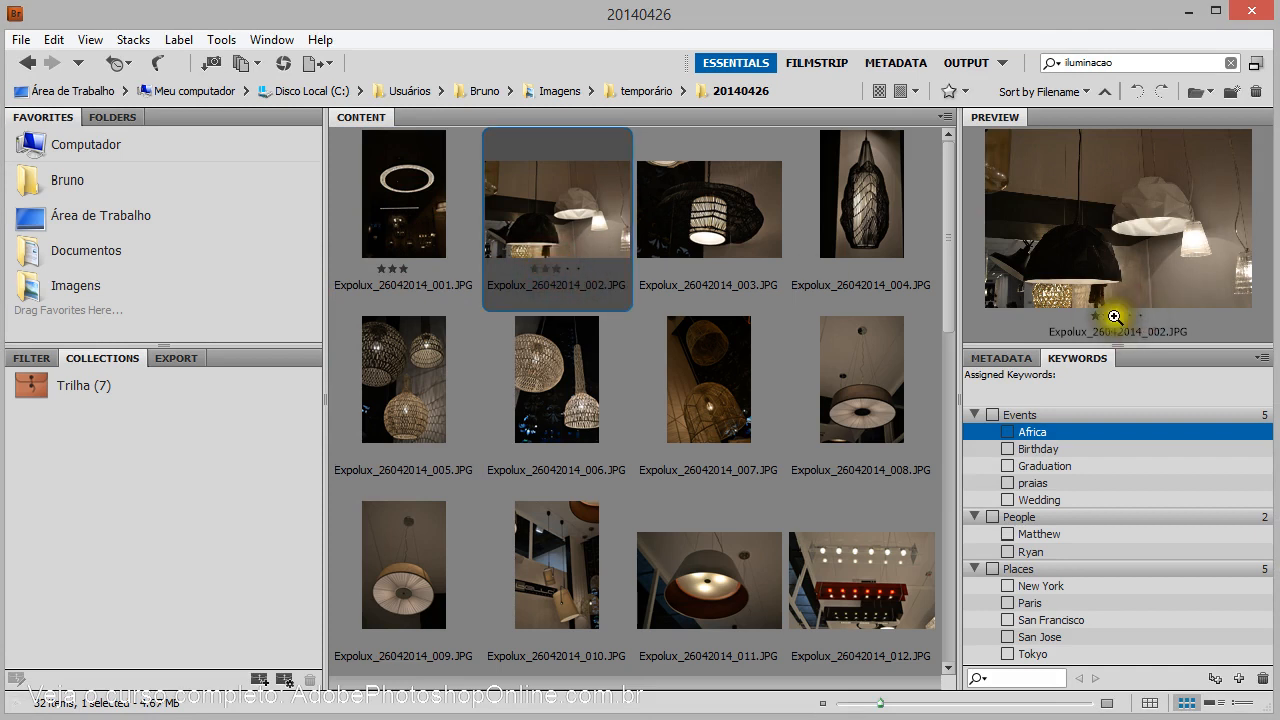
click(562, 265)
- Open the File Info of Expolux_26042014_002.JPG, examine its rating, description and copyright fields, and close it without saving
right_click(550, 205)
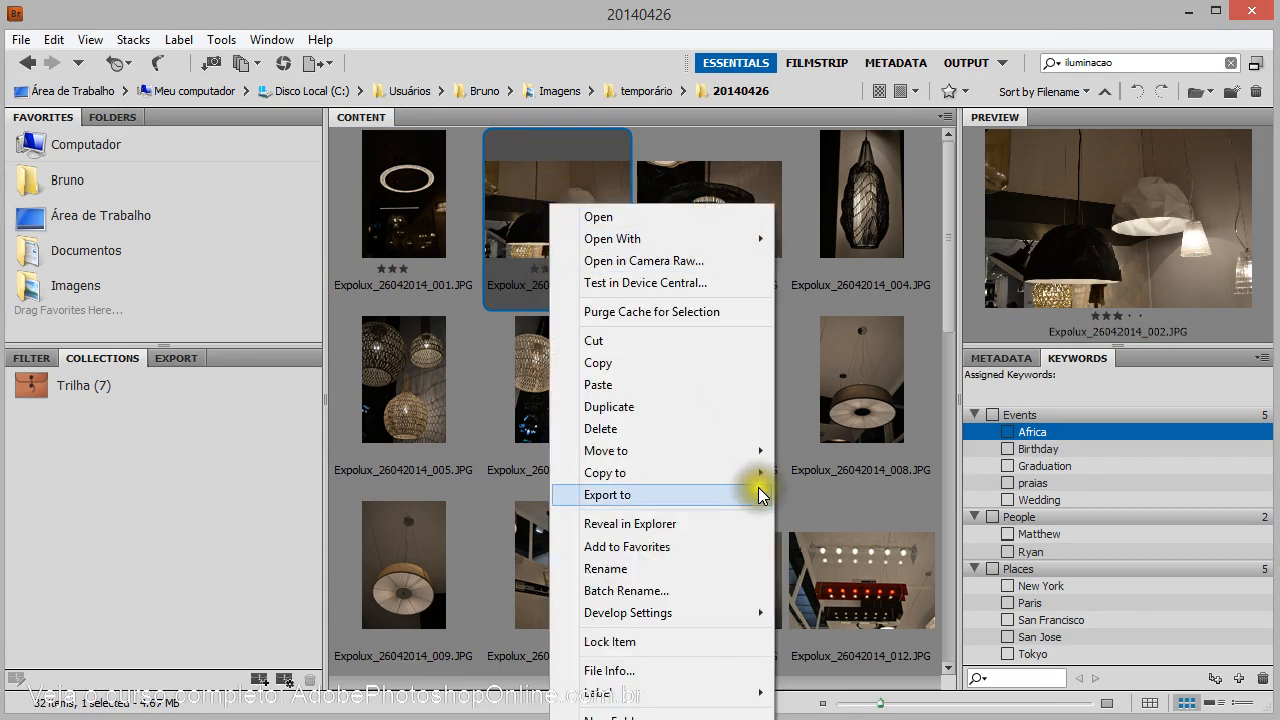
click(1179, 499)
right_click(560, 210)
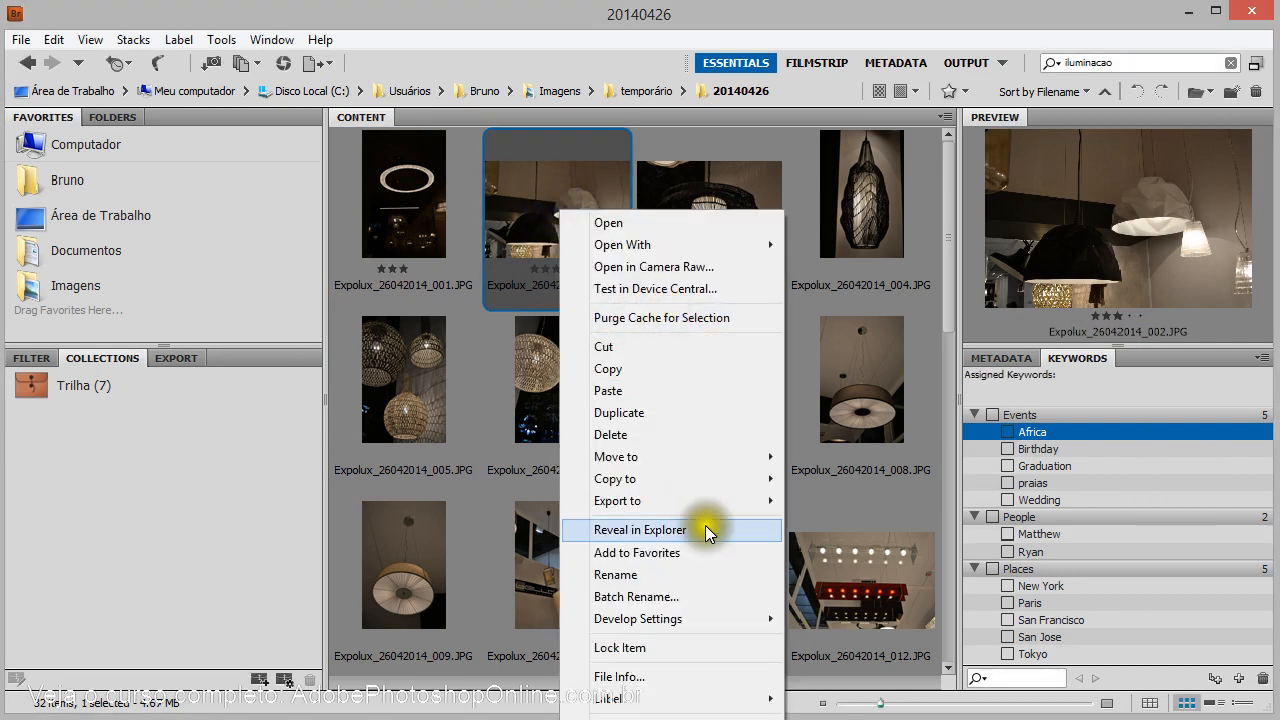
click(650, 678)
click(645, 684)
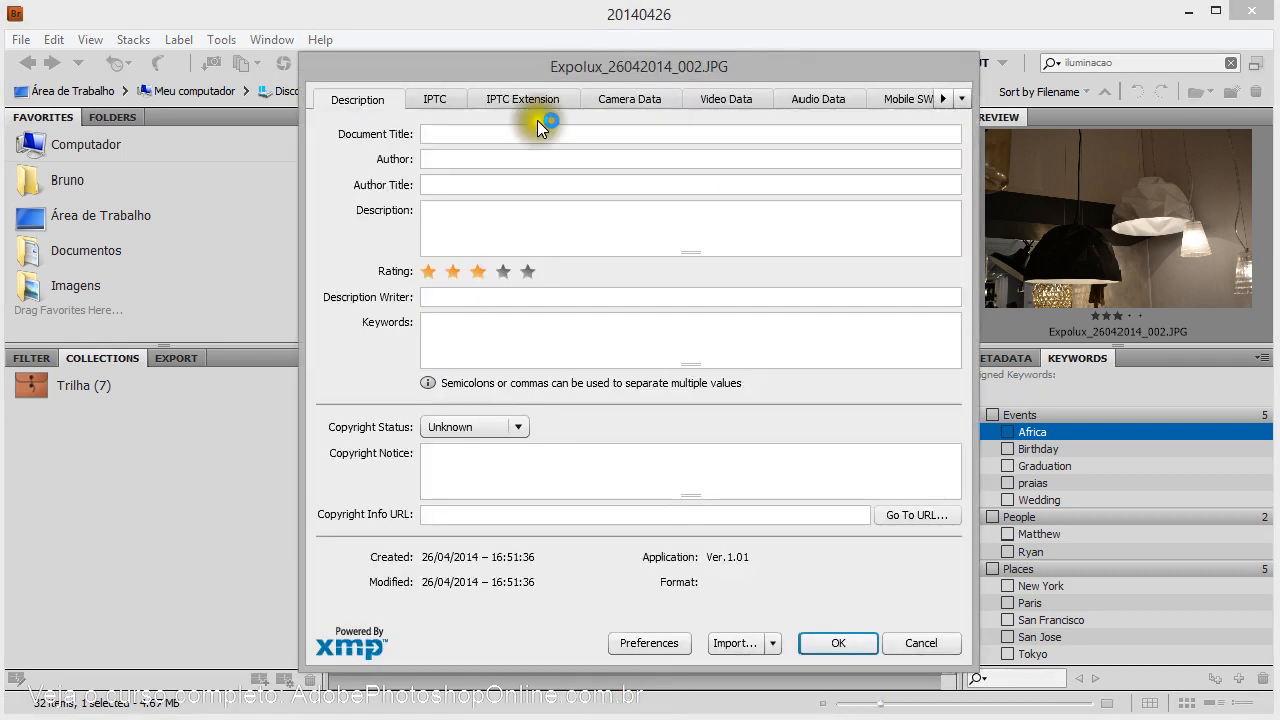
click(528, 271)
mouse_move(482, 268)
mouse_down()
mouse_move(519, 269)
mouse_move(477, 271)
mouse_up()
click(458, 216)
click(551, 460)
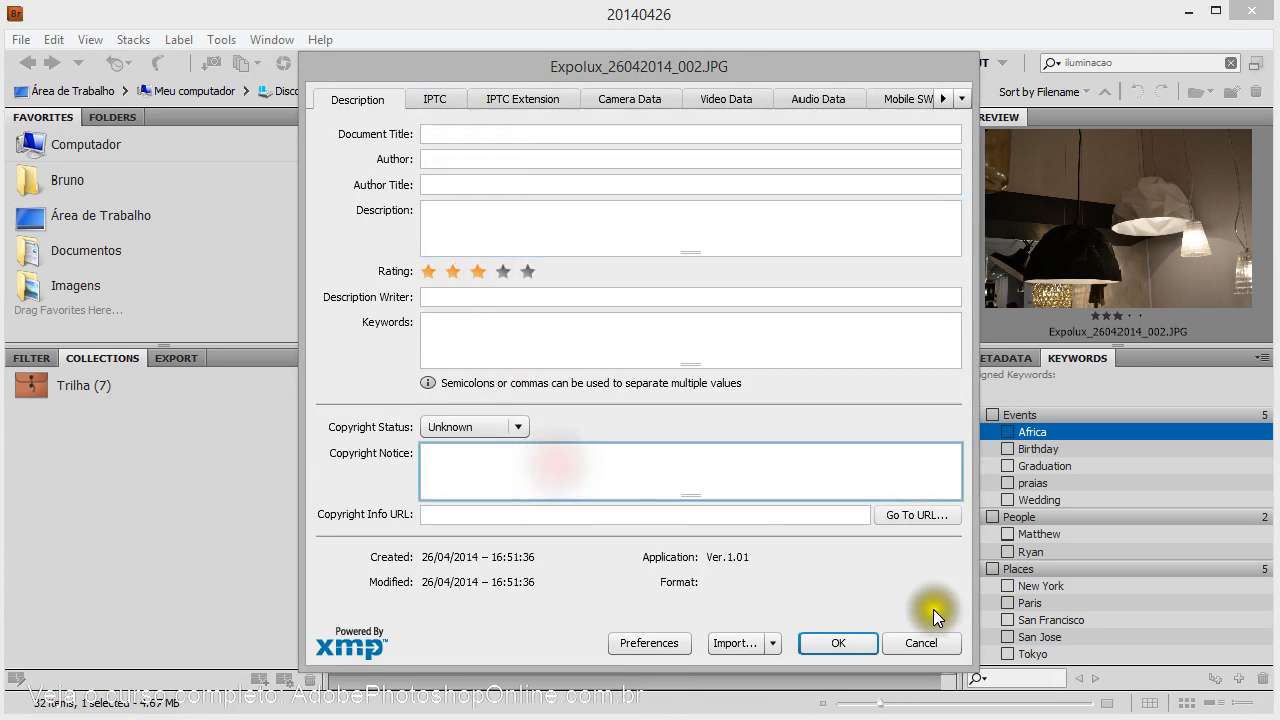
click(935, 645)
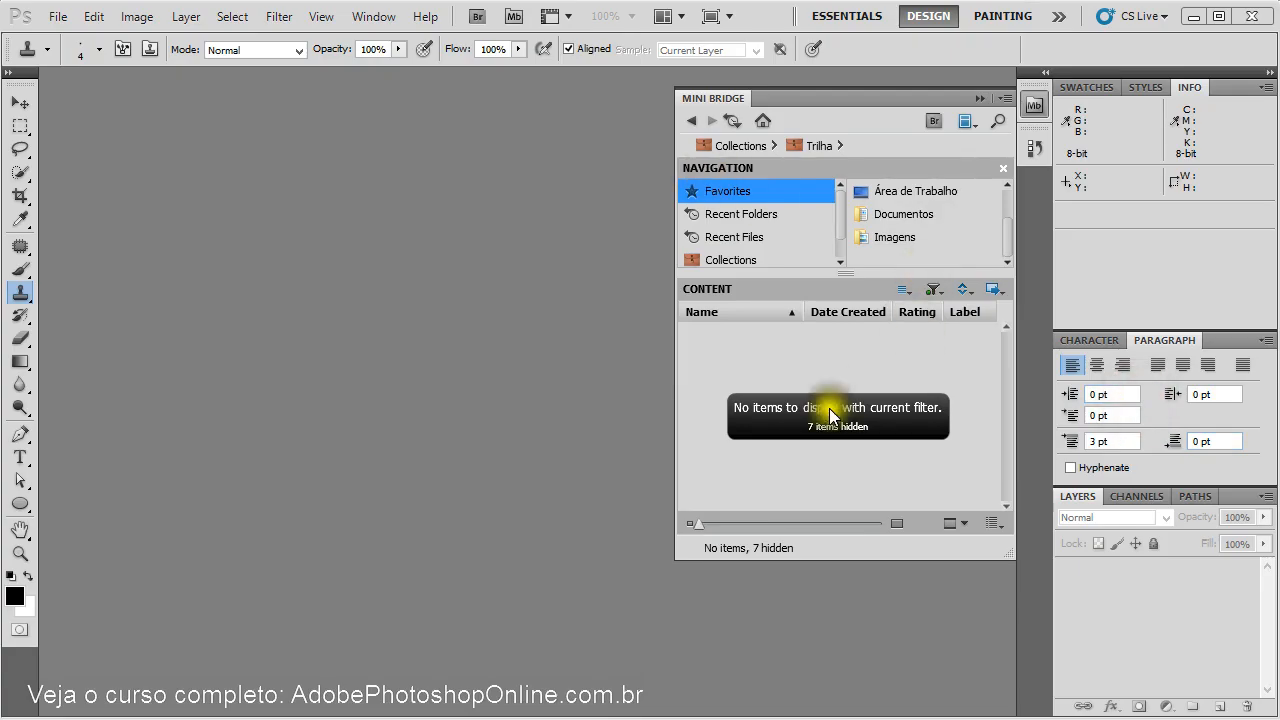
- Switch to Photoshop, try the star-rating filters in Mini Bridge, and clear the three-star filter
click(933, 289)
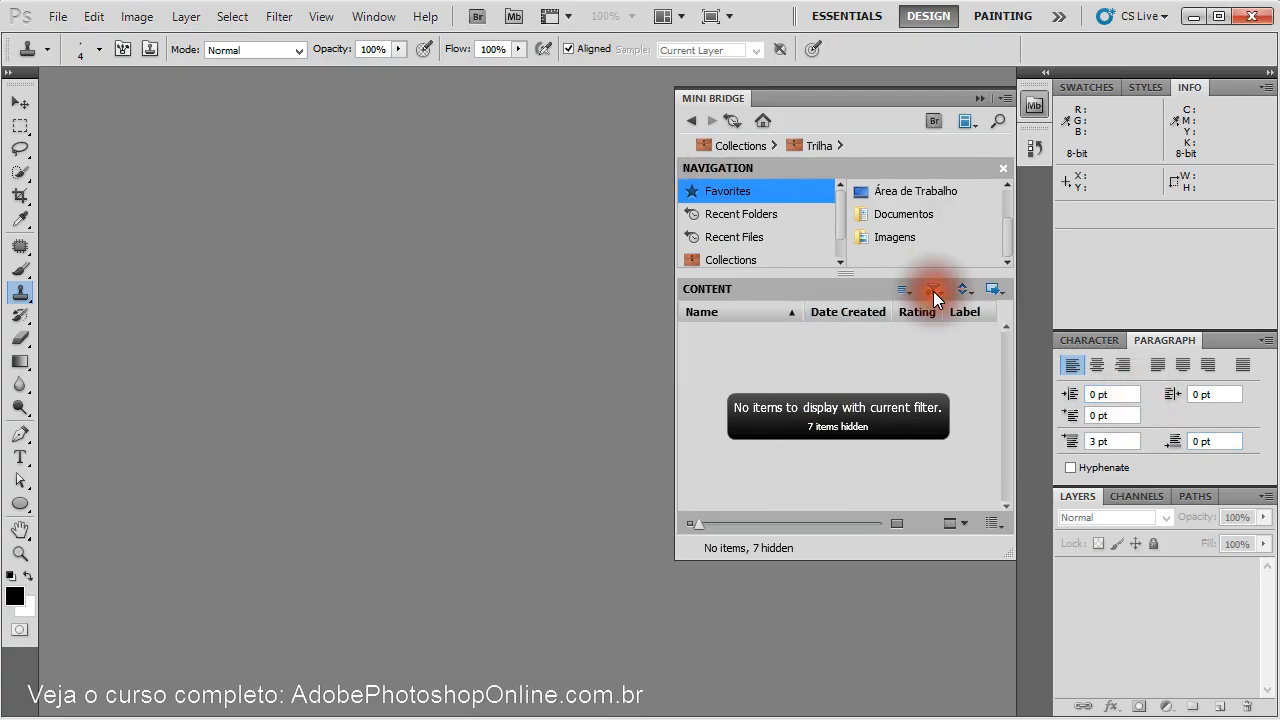
click(933, 289)
click(1014, 461)
click(933, 287)
click(915, 443)
click(933, 289)
click(1003, 437)
click(933, 289)
click(933, 289)
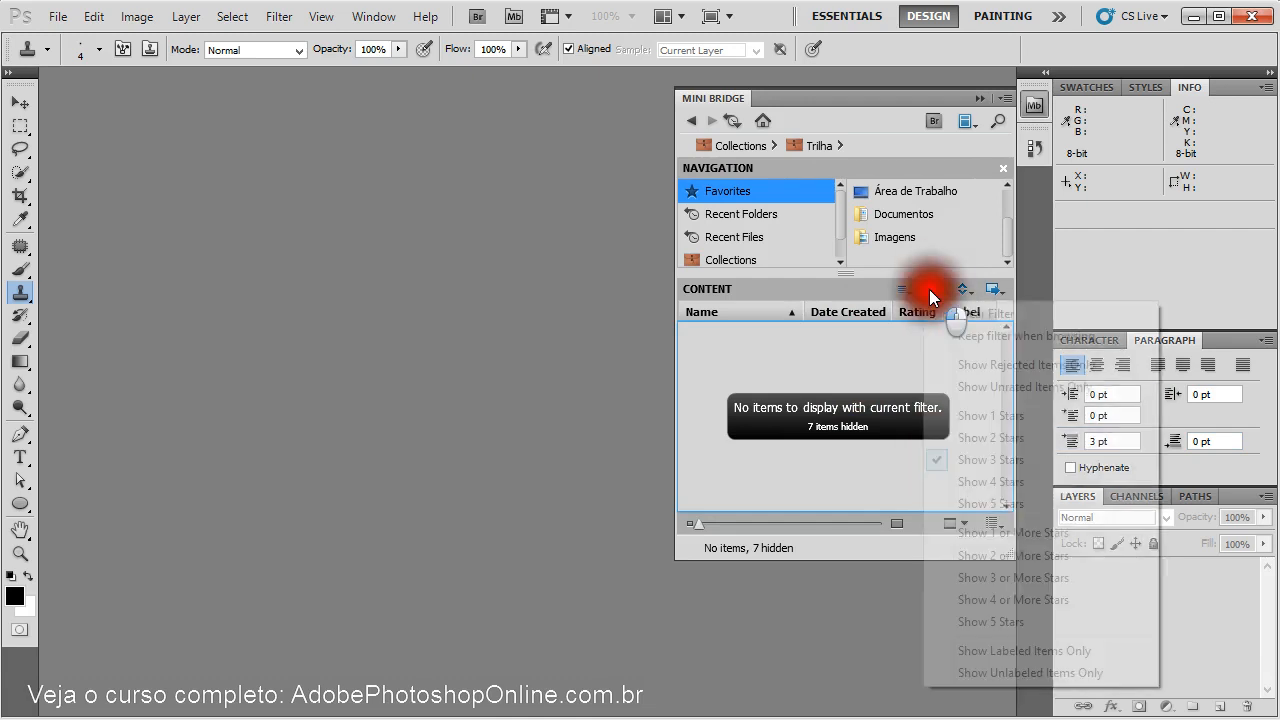
click(965, 460)
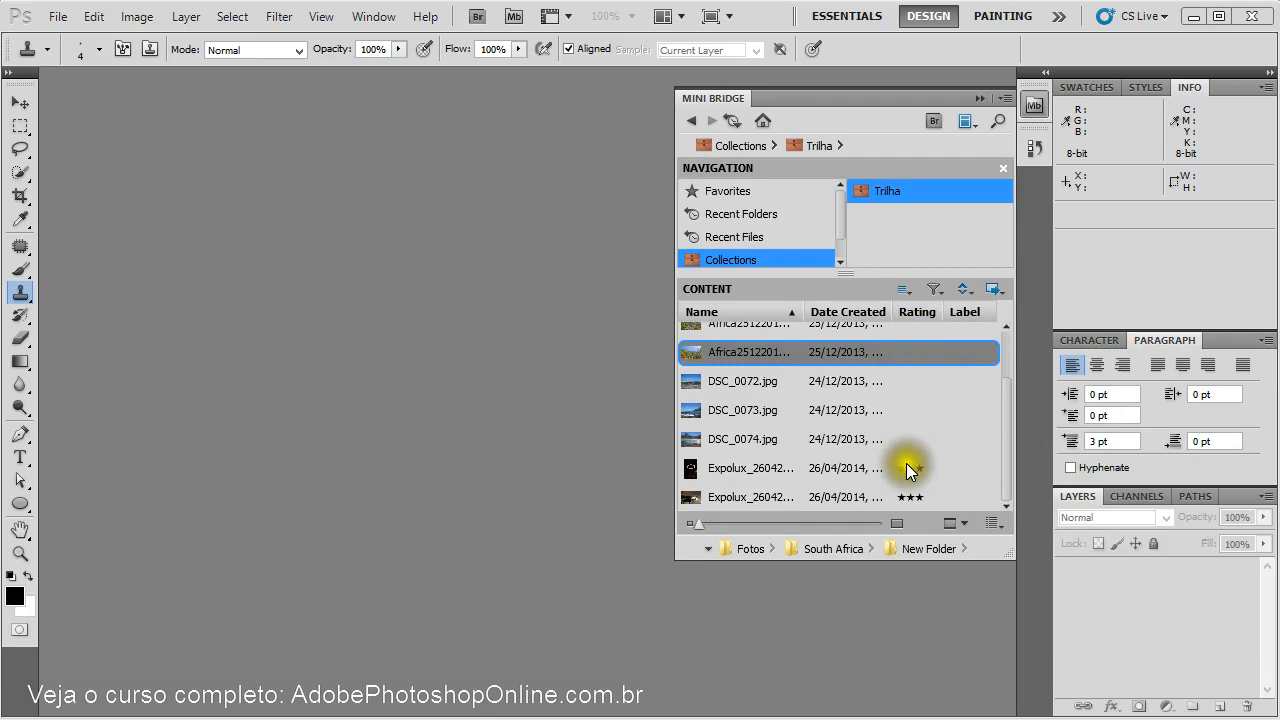
- Show only the three-star photos of the Trilha collection and collapse Mini Bridge after reviewing their ratings
click(934, 291)
click(1005, 457)
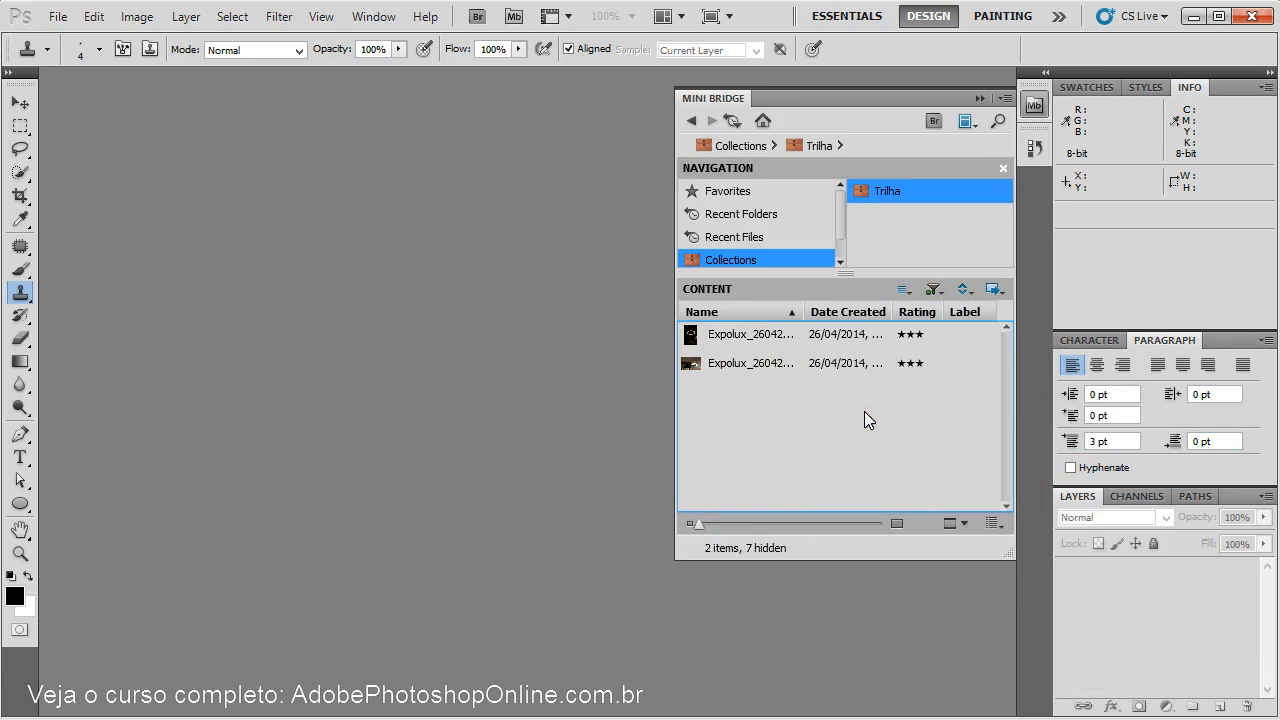
click(884, 188)
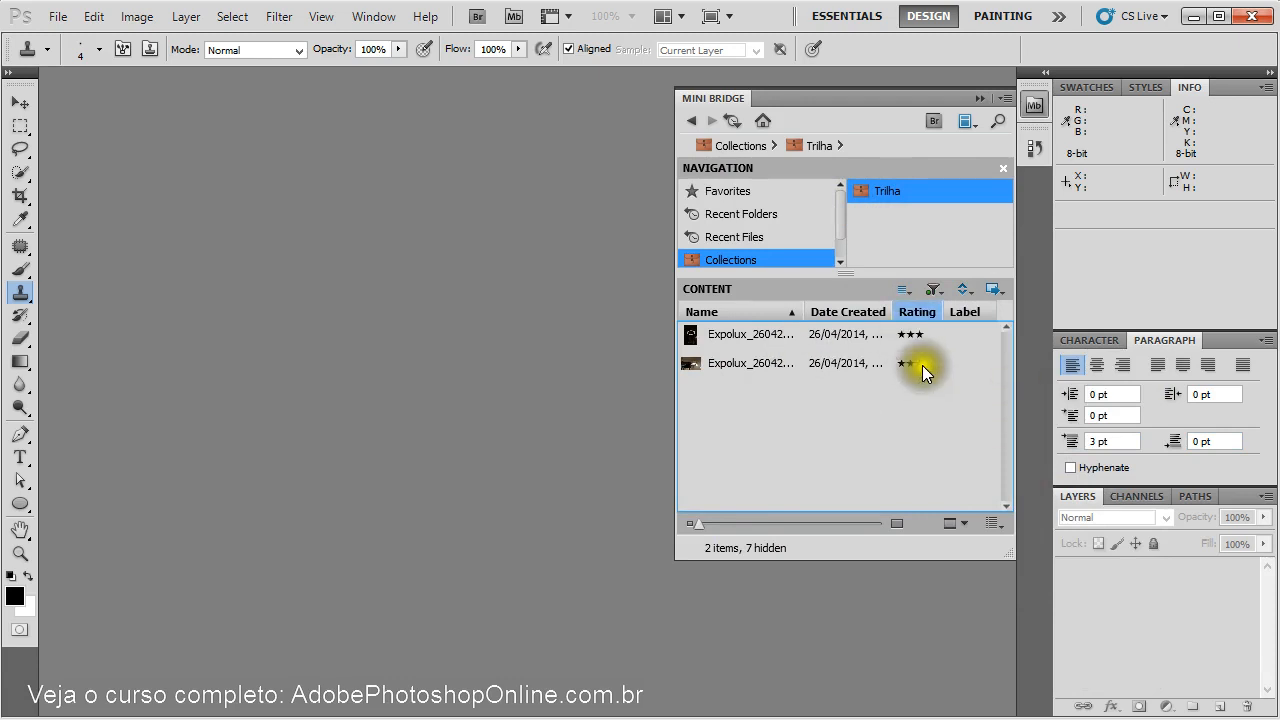
click(923, 338)
click(924, 338)
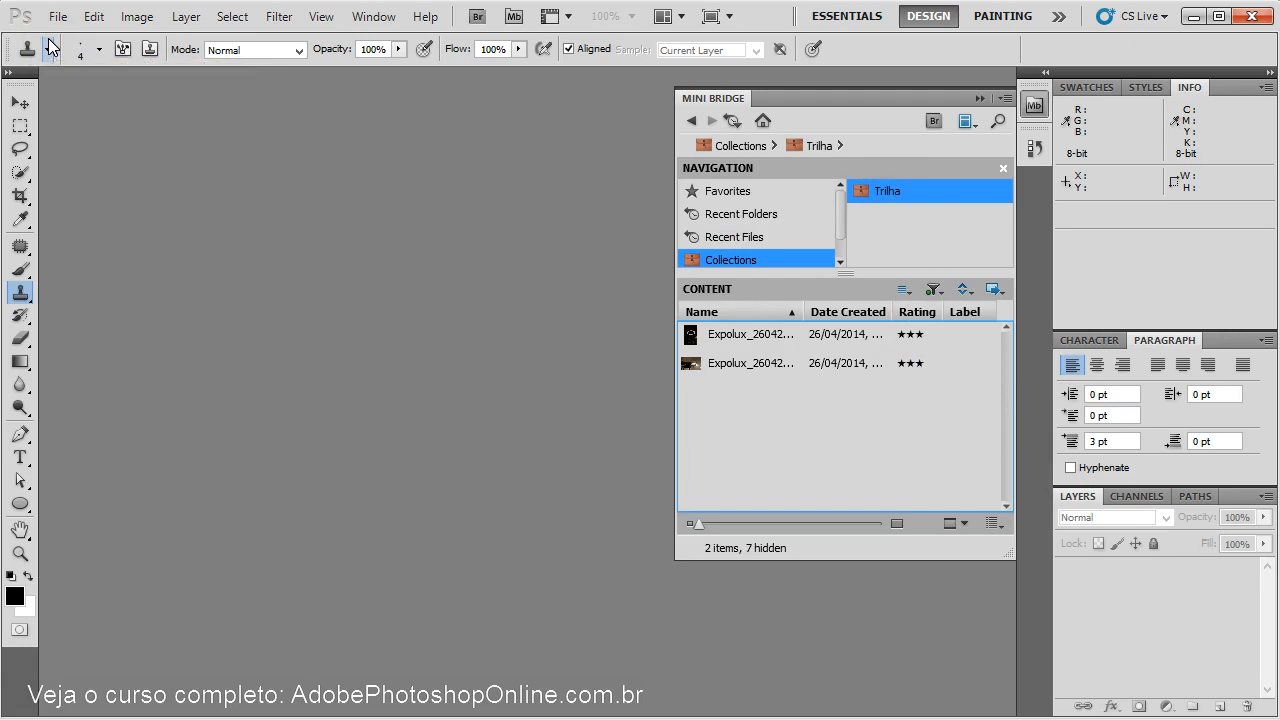
click(978, 98)
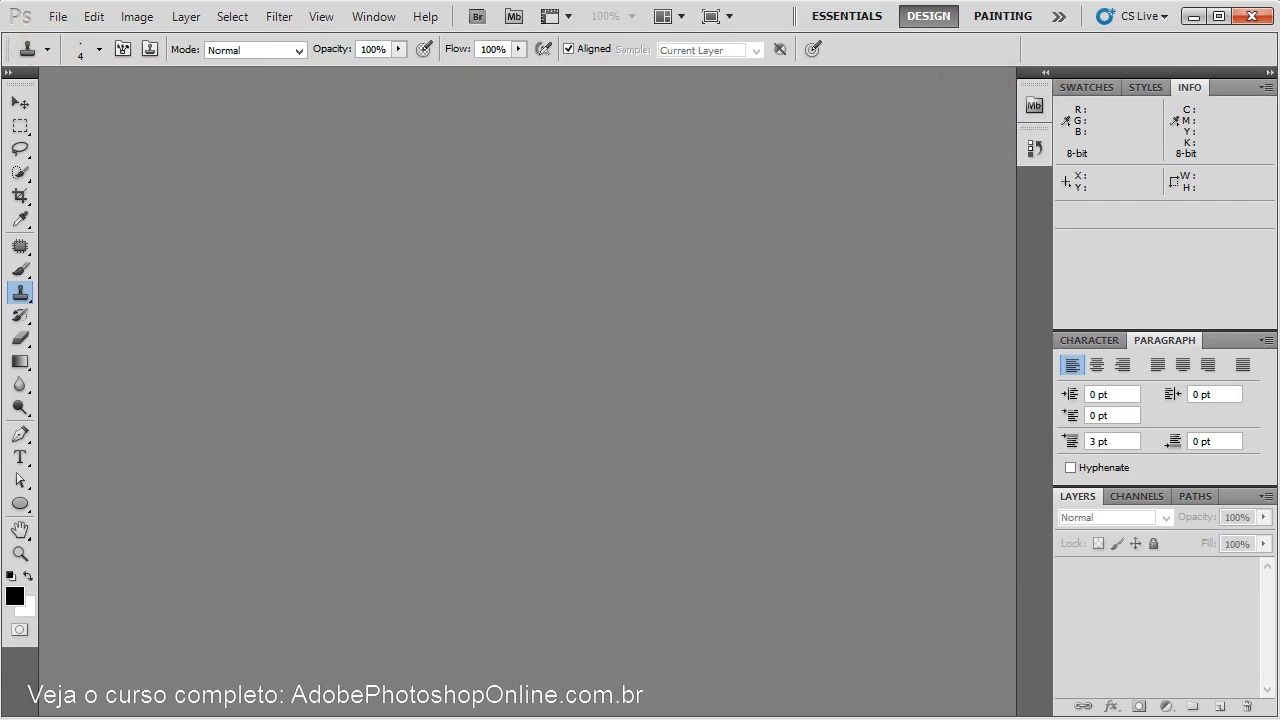